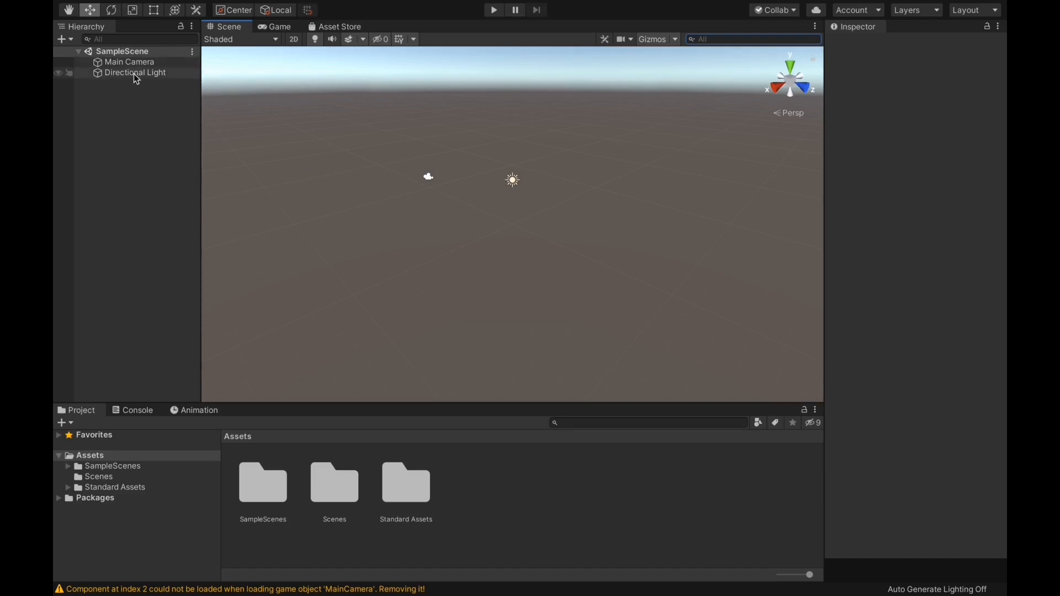
- Inspect the main camera, the directional light and the Standard Assets (for Unity 2018.4) page in the Asset Store
click(429, 176)
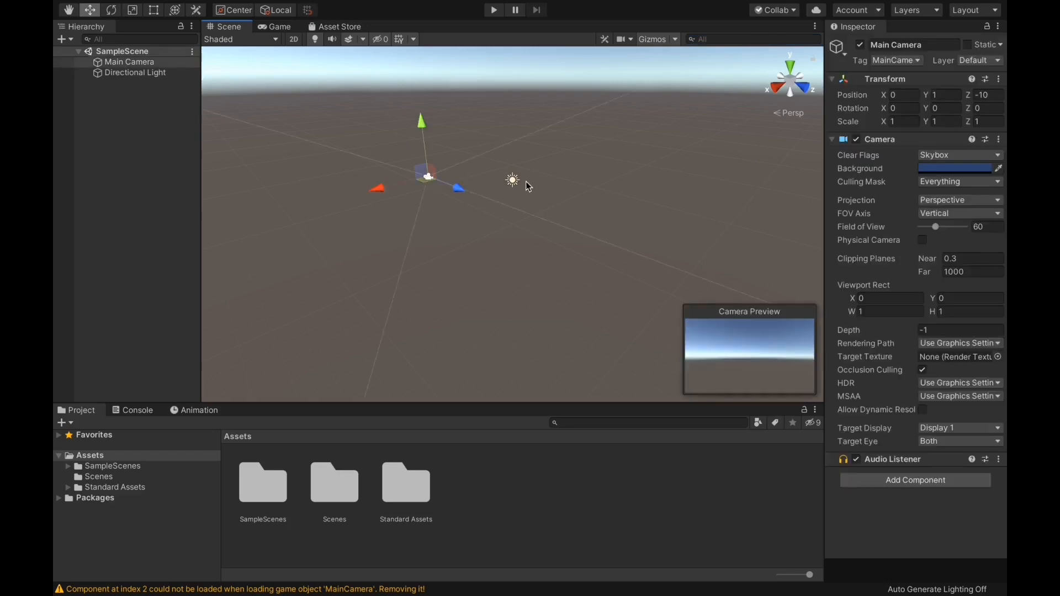
click(514, 180)
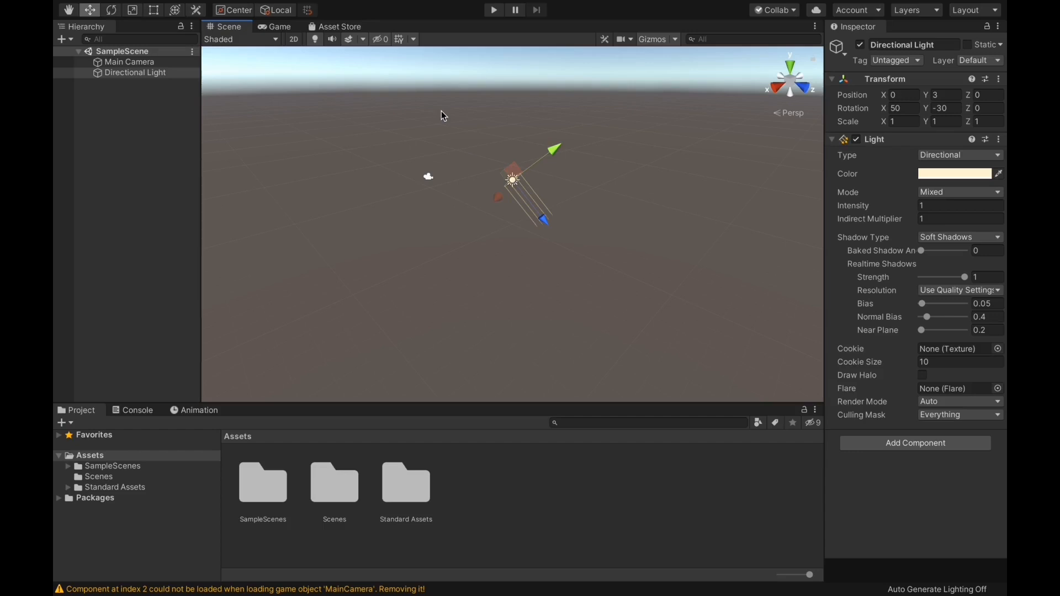
click(339, 27)
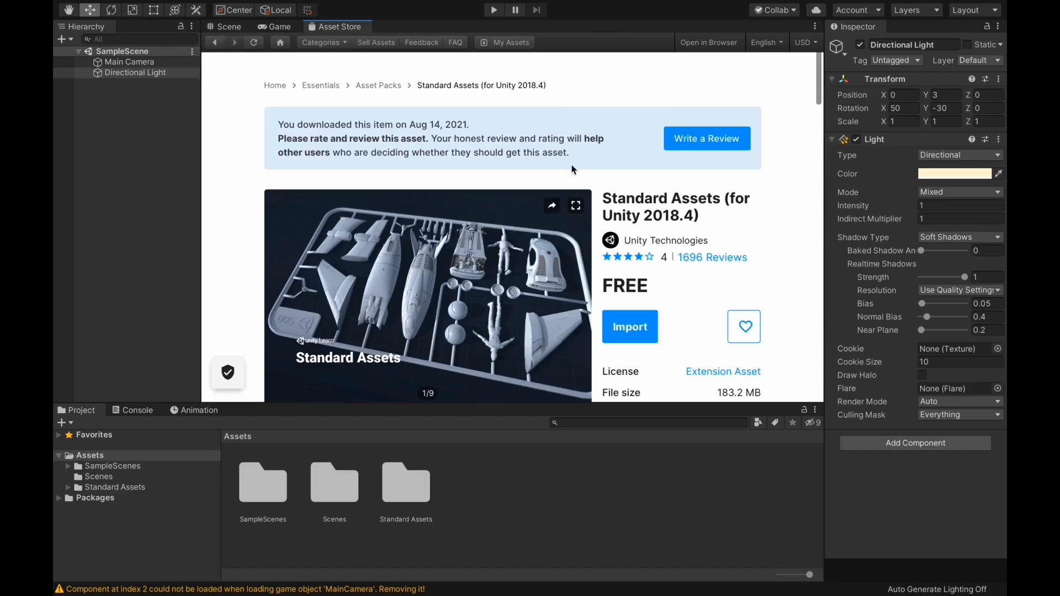
scroll(562, 280, down, 3)
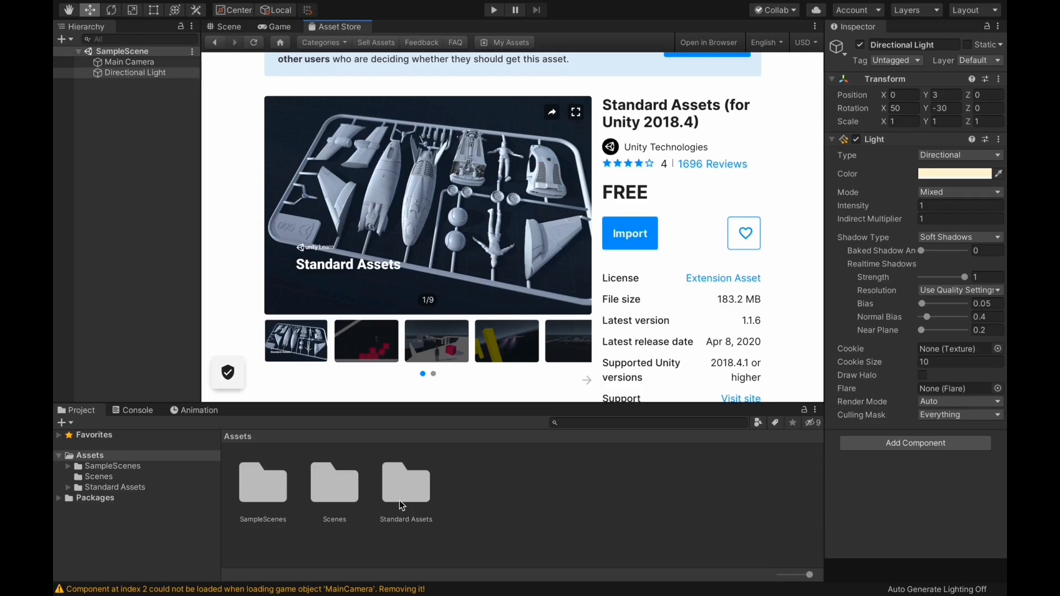
click(229, 27)
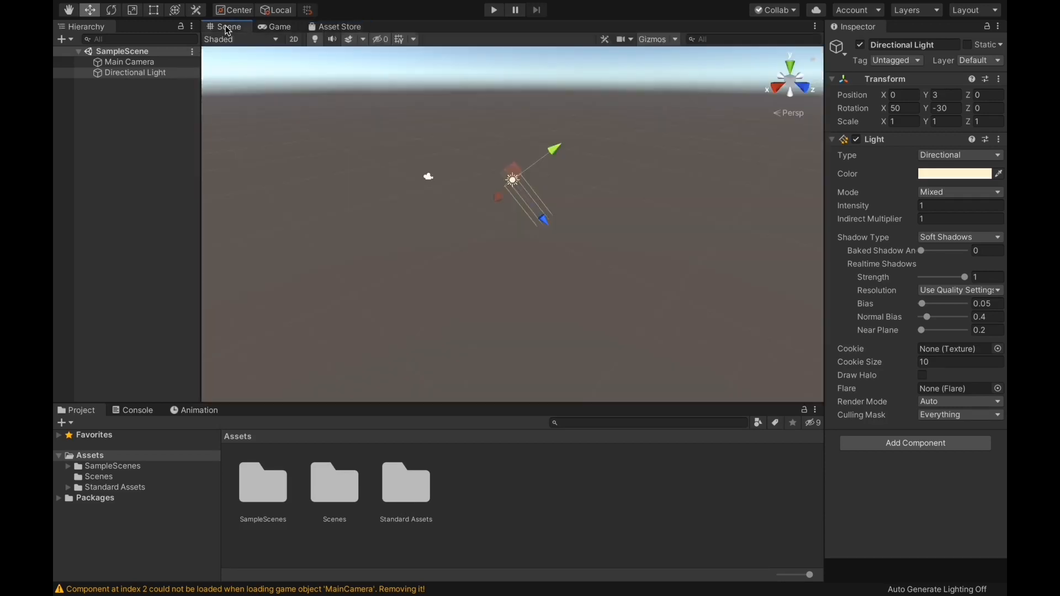
- Place the Car prefab from Standard Assets/Vehicles/Car/Prefabs in the scene, near the camera and light
double_click(405, 489)
scroll(487, 511, down, 2)
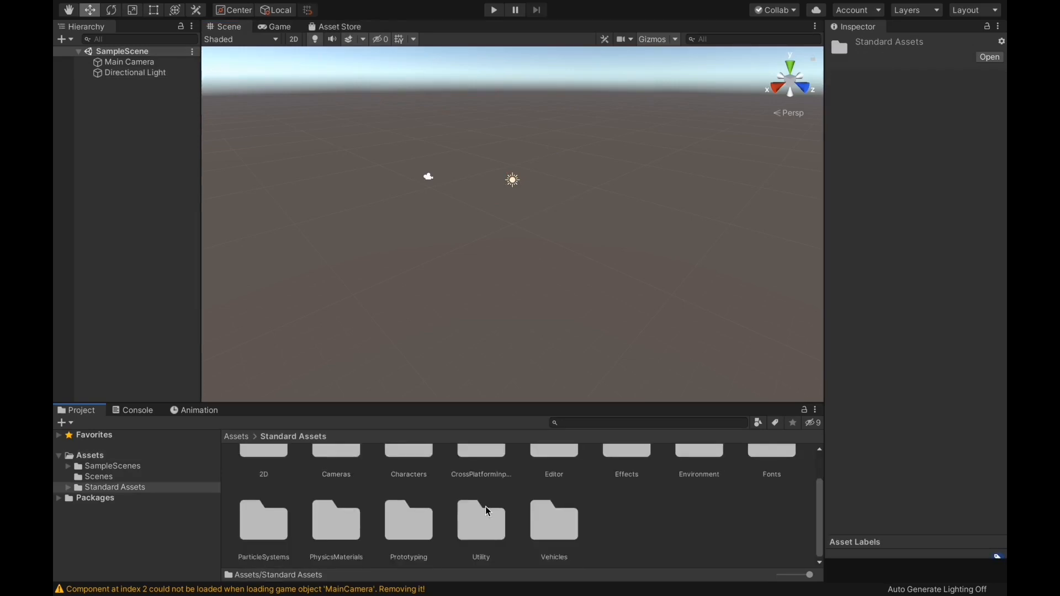
double_click(552, 520)
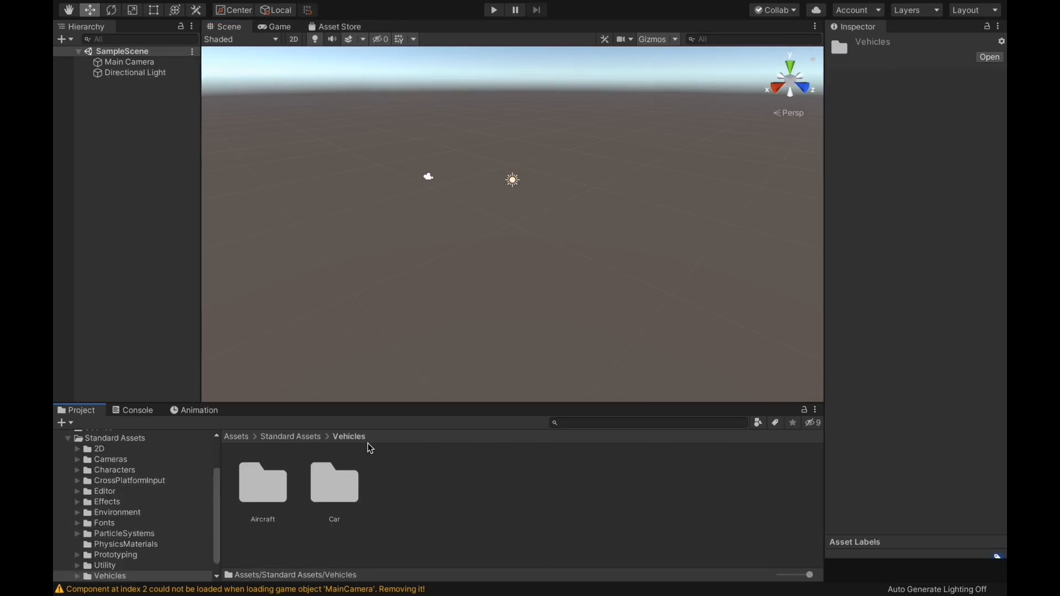
double_click(329, 491)
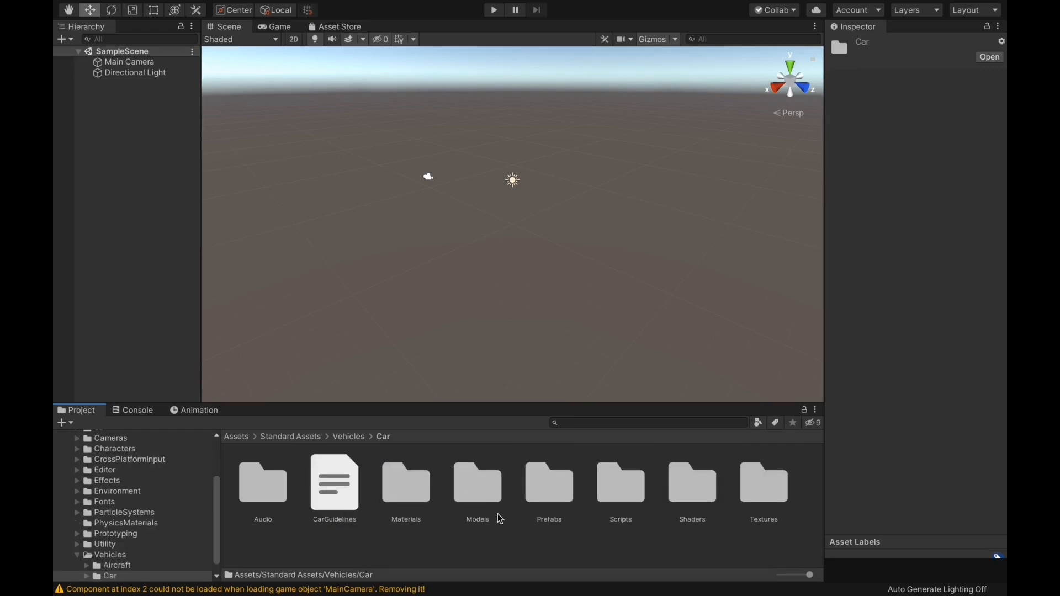
double_click(550, 495)
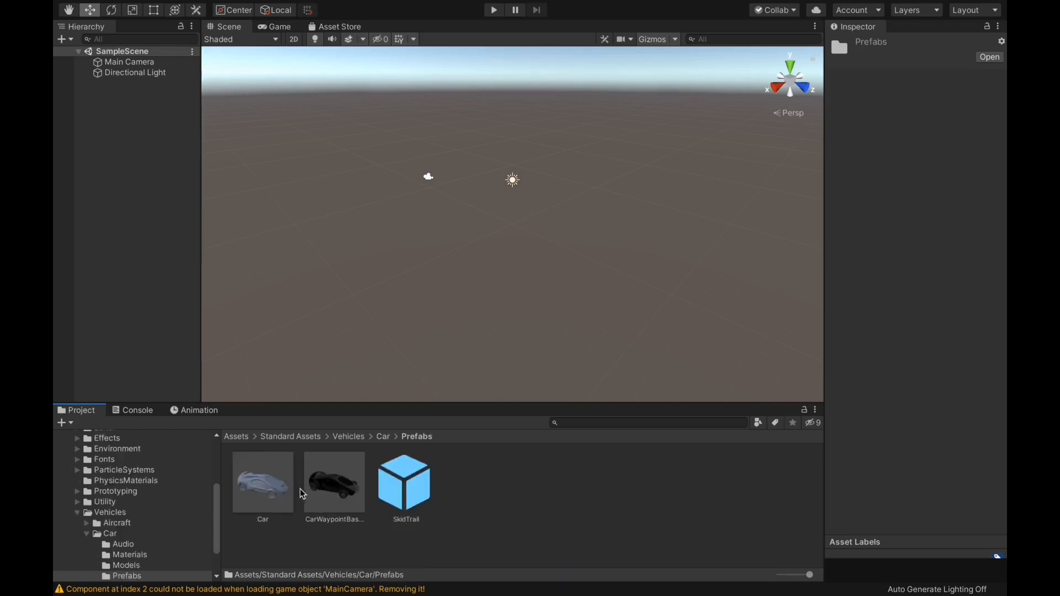
click(266, 487)
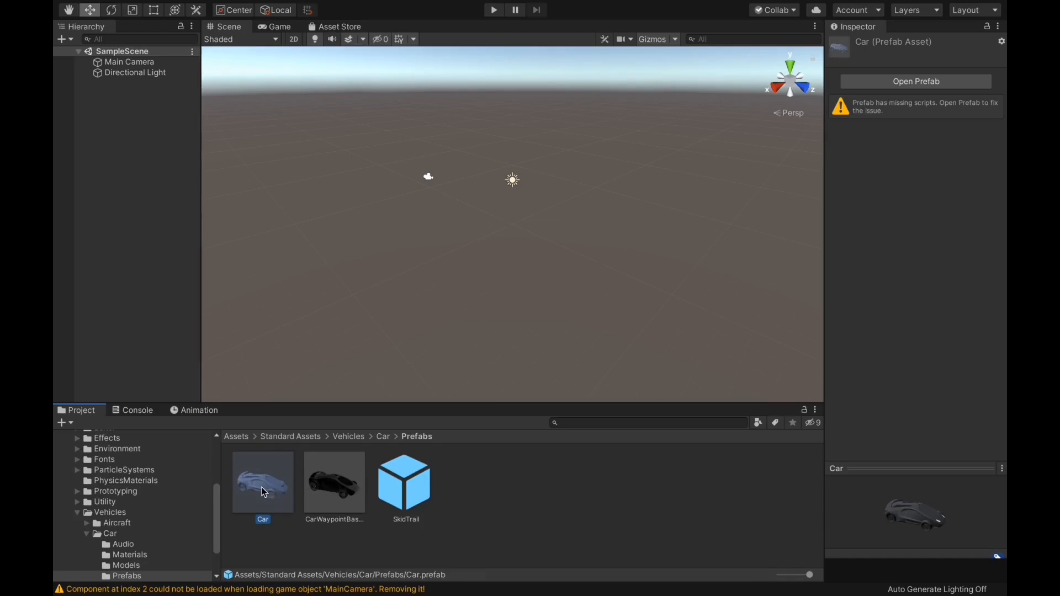
drag(266, 490, 522, 256)
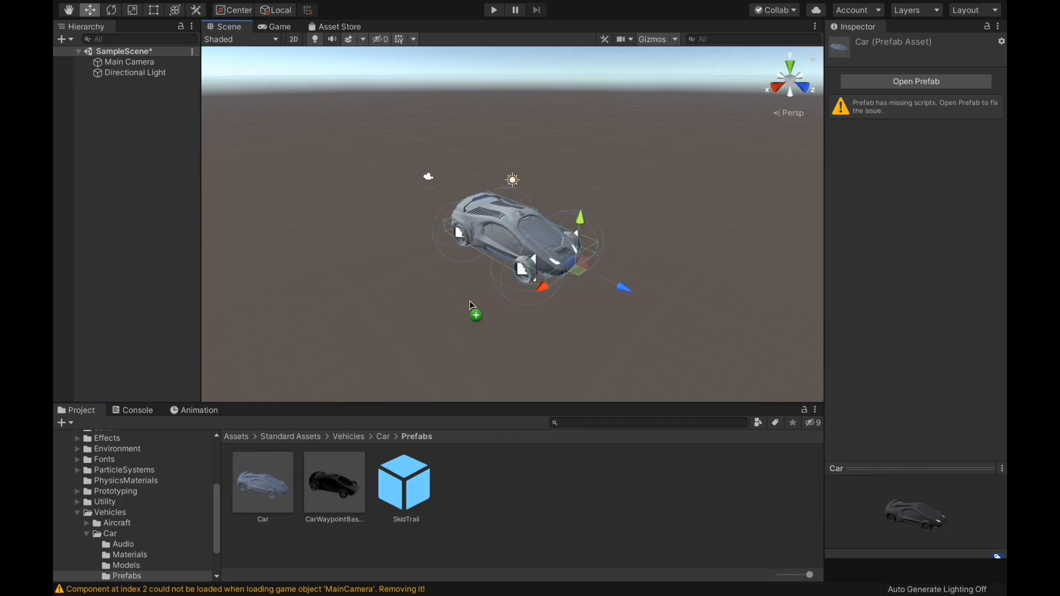
mouse_move(566, 317)
middle_down()
mouse_move(601, 315)
mouse_move(556, 312)
middle_up()
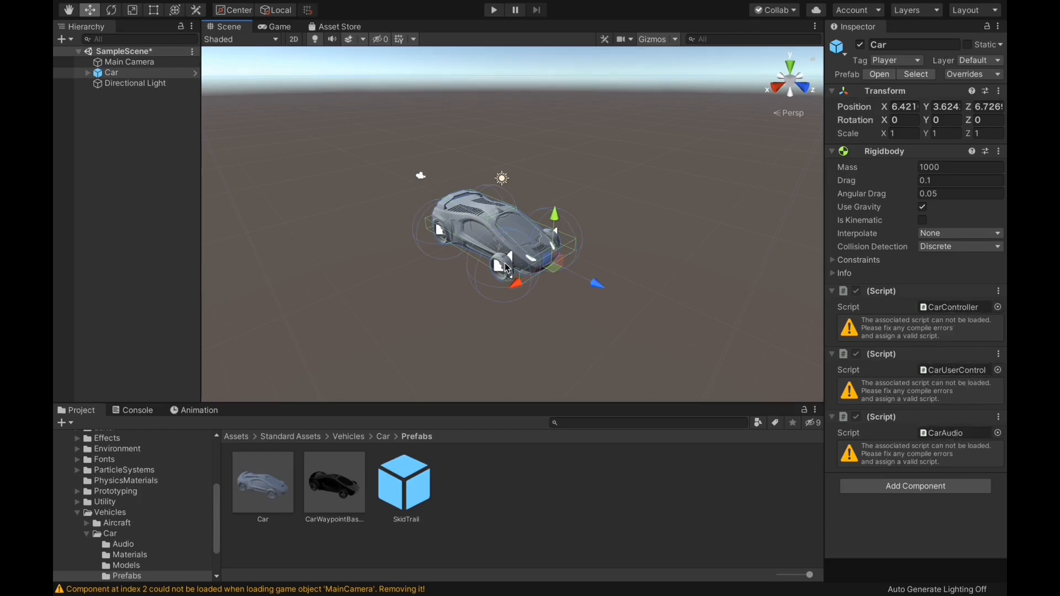
mouse_move(455, 276)
right_down()
mouse_move(563, 301)
mouse_move(464, 288)
right_up()
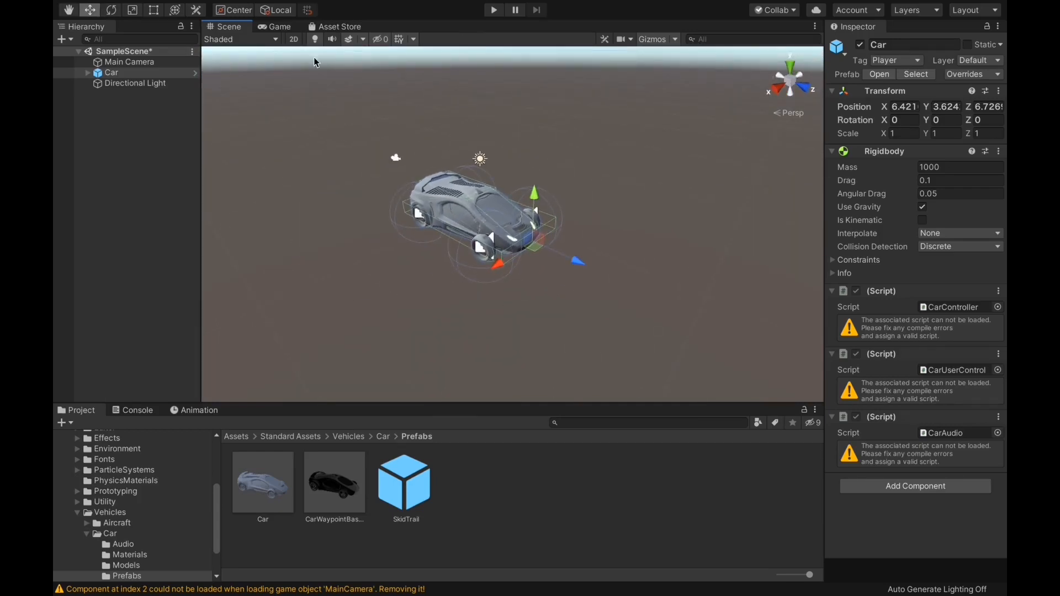
- Try to run the scene, and open SimpleActivatorMenu.cs in Visual Studio from the obsolete GUIText console error
click(493, 12)
click(145, 415)
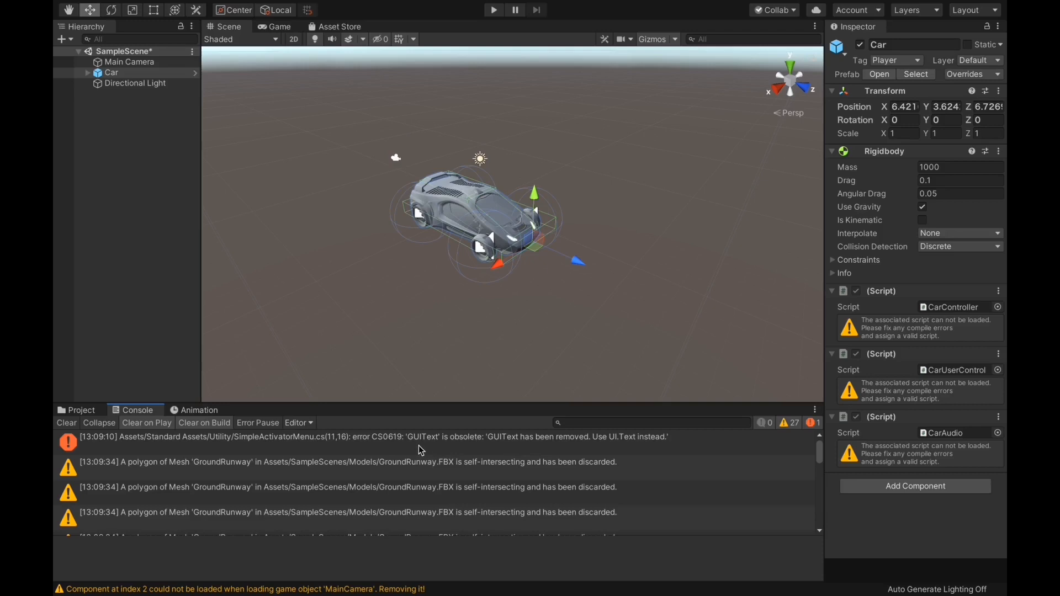
click(451, 448)
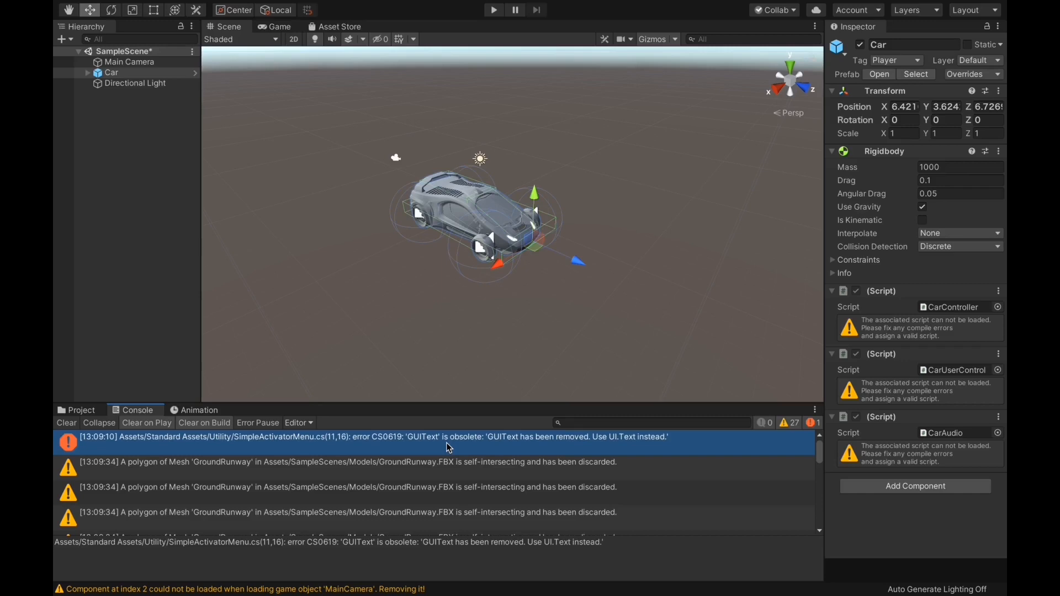
double_click(480, 447)
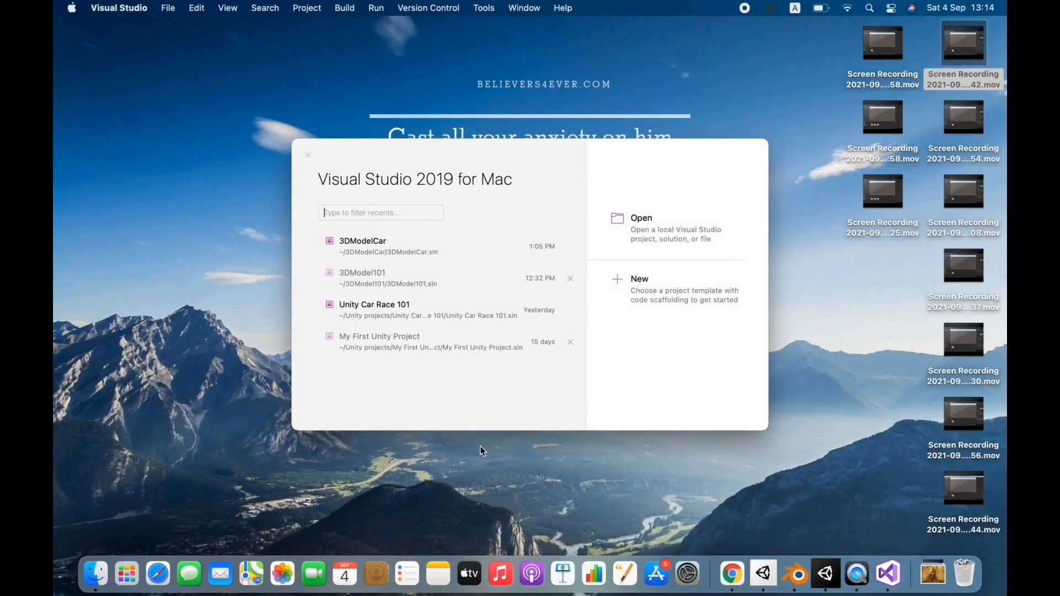
click(431, 325)
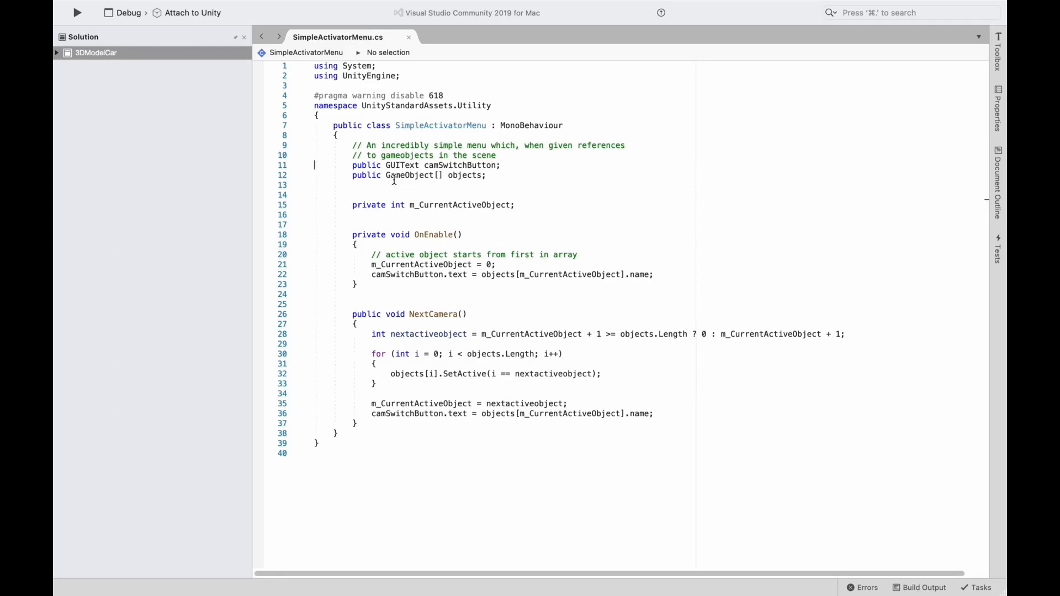
- Add the directive "using UnityEngine.UI;" below the UnityEngine directive in SimpleActivatorMenu.cs
mouse_move(400, 166)
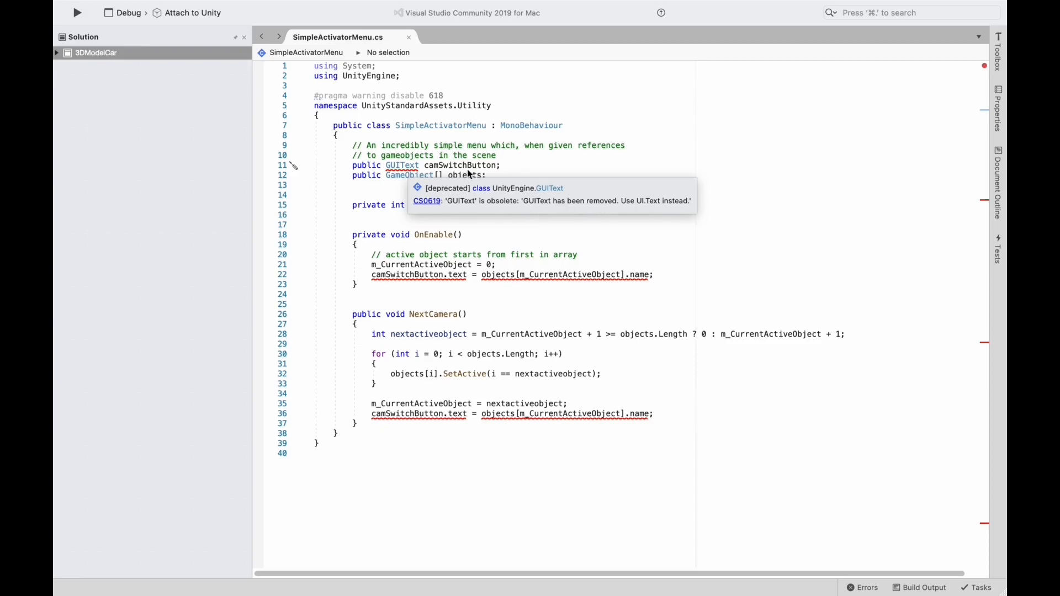
click(404, 77)
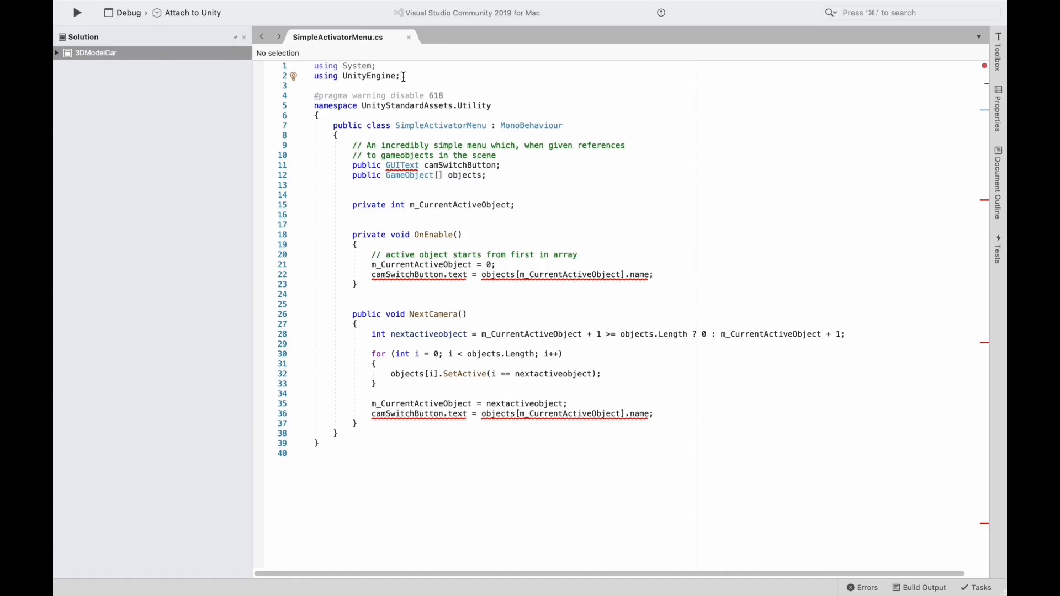
key(Return)
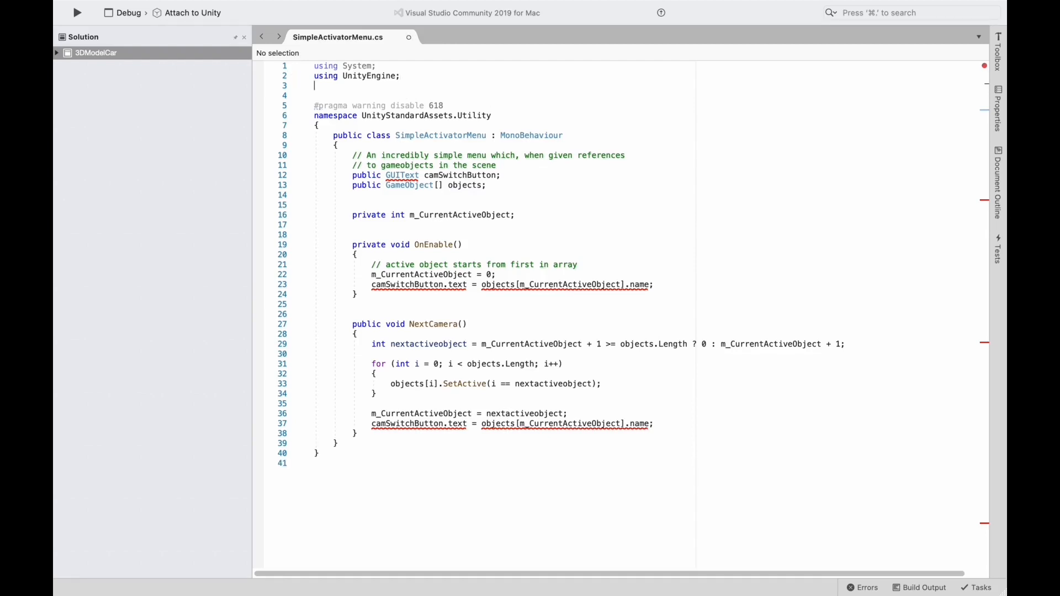
text(using Uni)
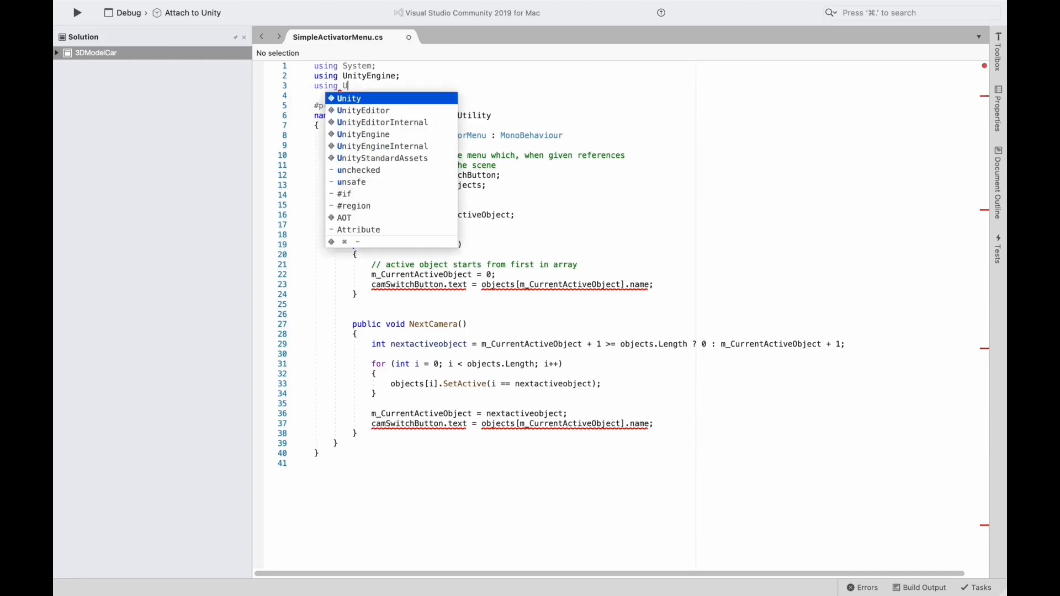
key(Down)
key(Down)
key(Down)
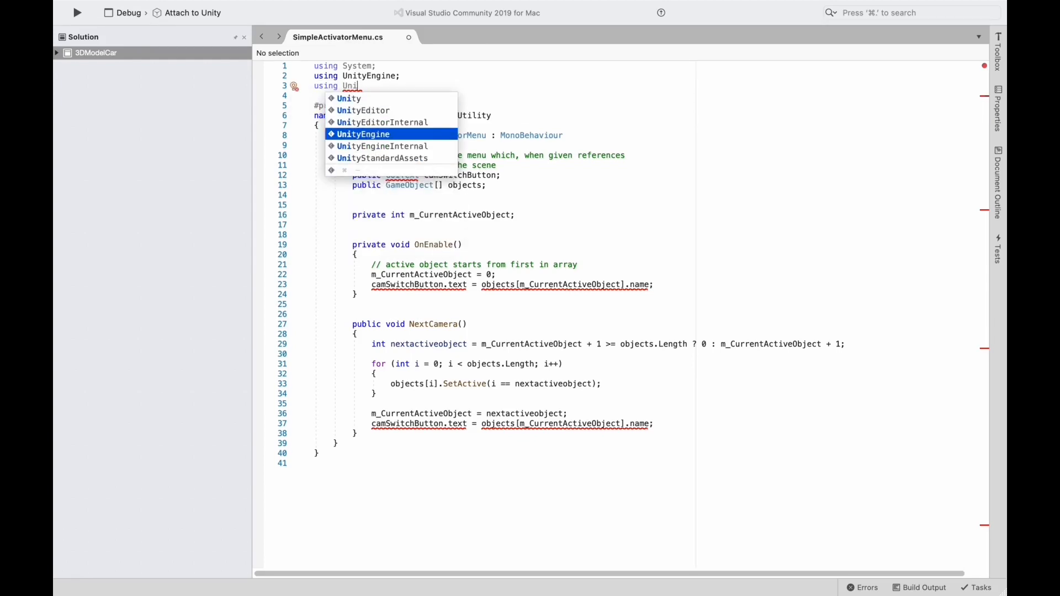
key(Return)
text(.UI)
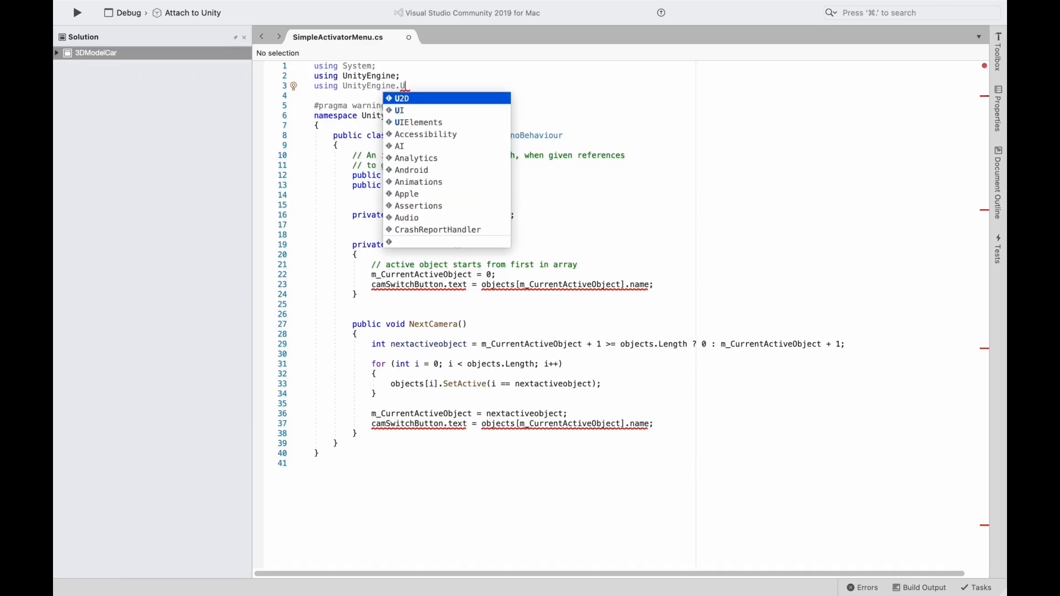
key(Return)
text(;)
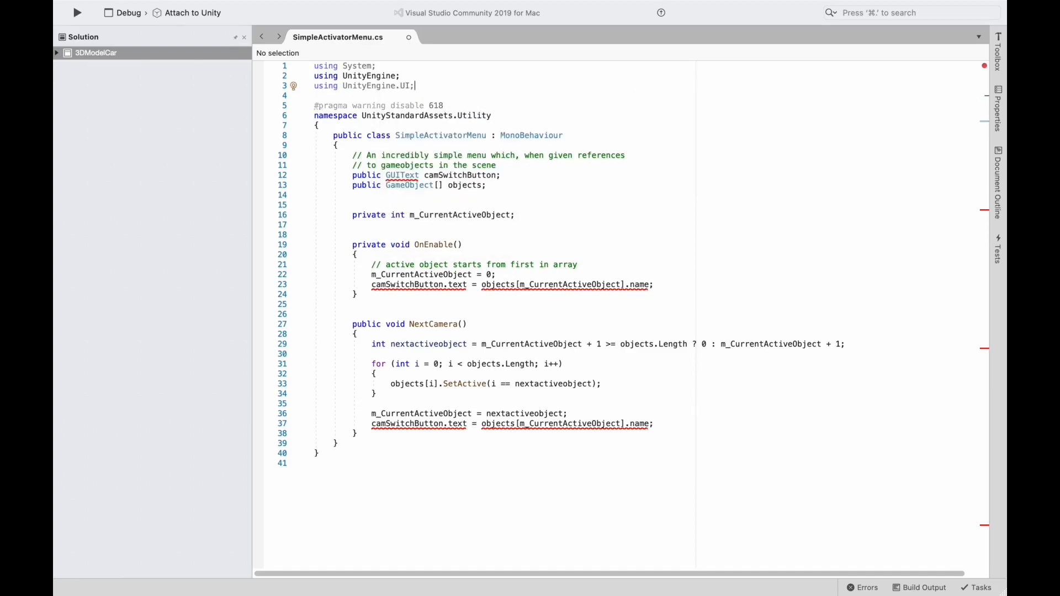
- Change the type of the camSwitchButton field from GUIText to Text and save the script
click(406, 175)
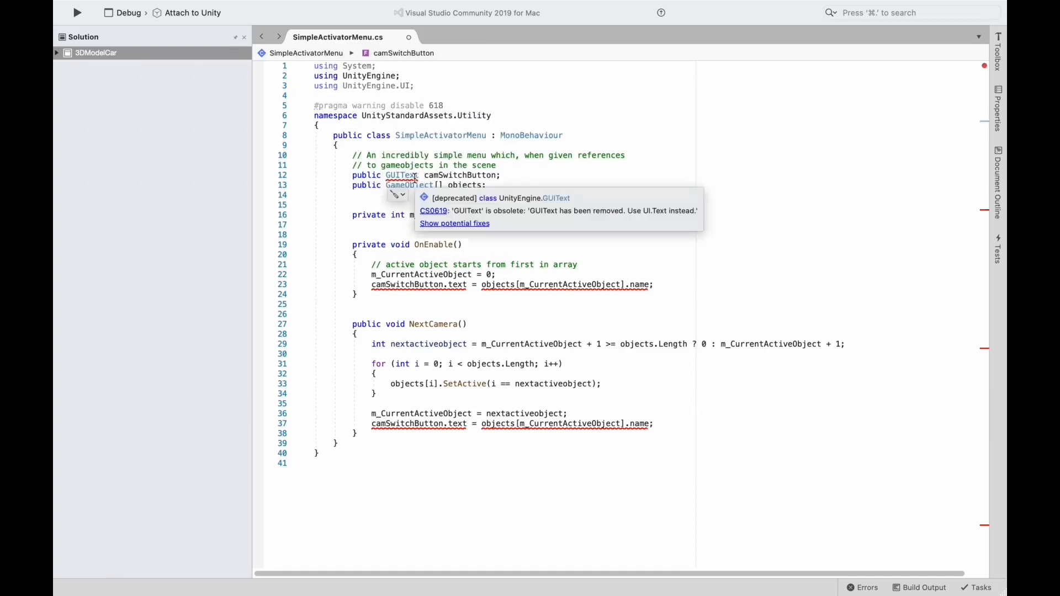
key(BackSpace)
key(BackSpace)
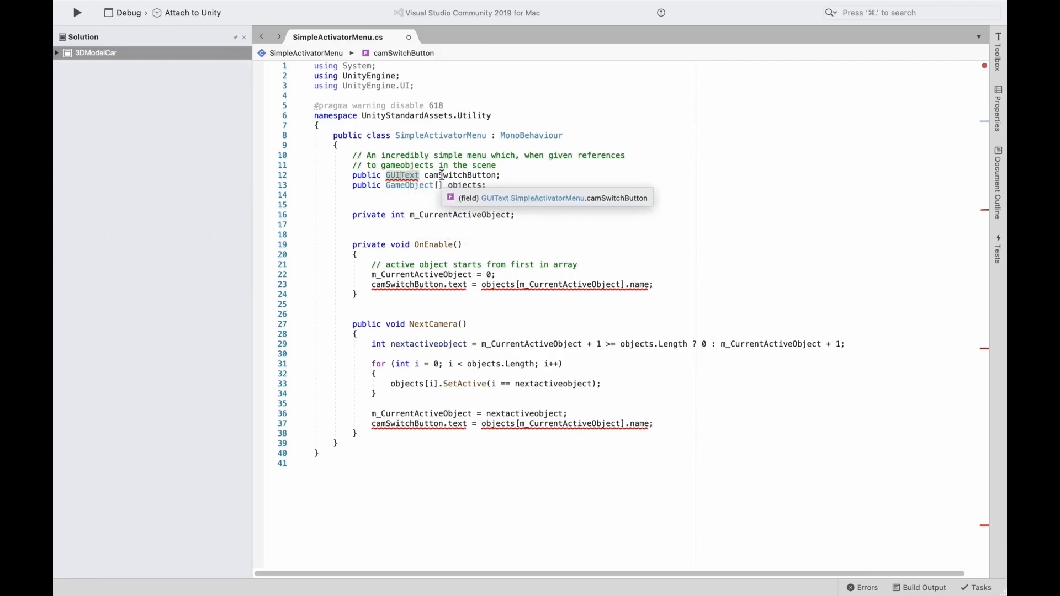
key(BackSpace)
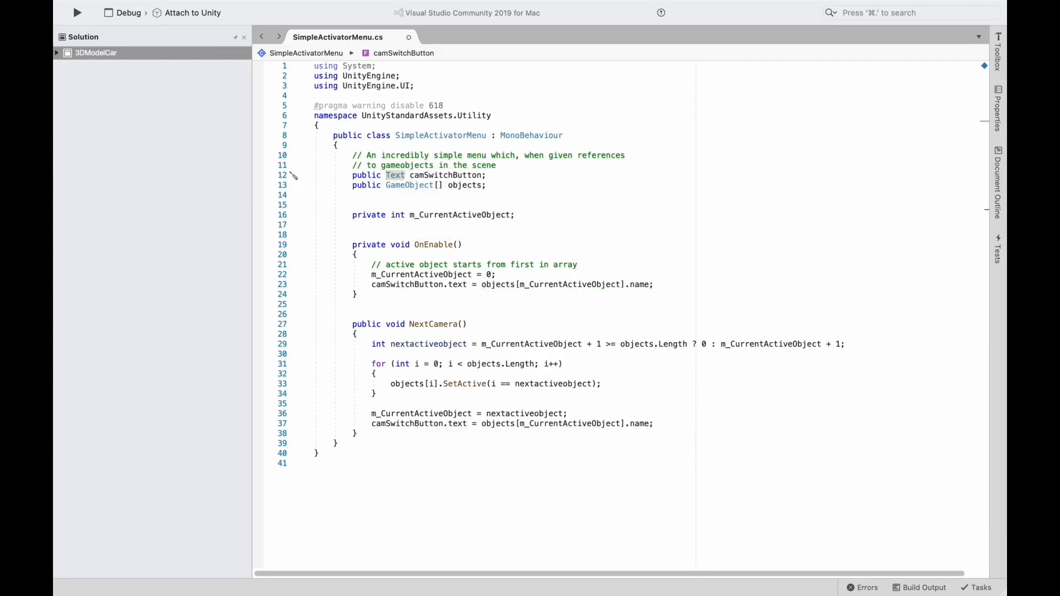
key(super+s)
- Switch back to the Unity editor to reimport the edited script
key(super+Tab)
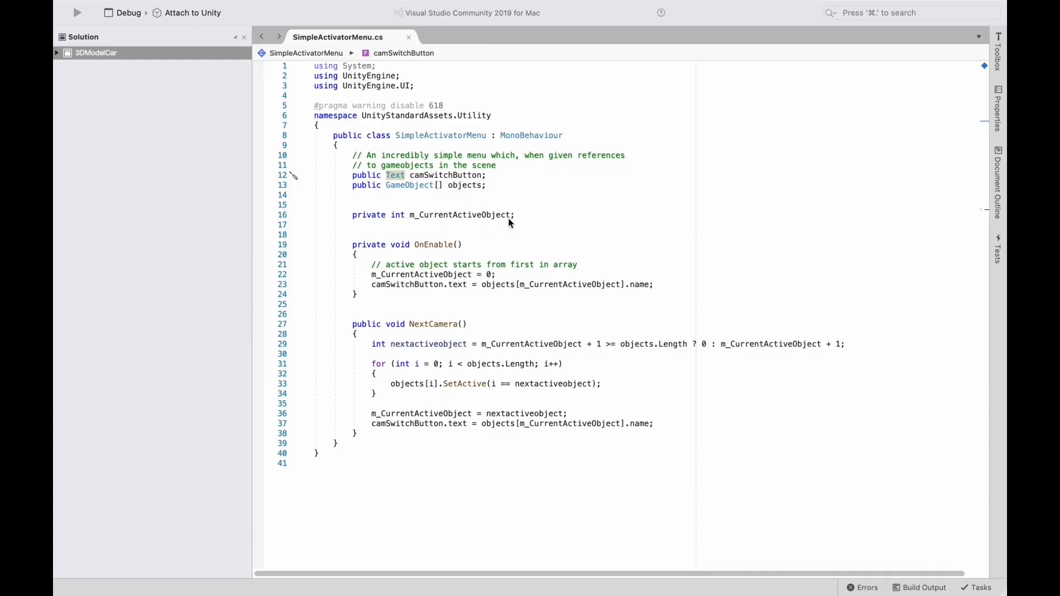
key(super+Tab)
key(super+Tab)
key(super+Tab)
key(super+Tab)
key(super+Tab)
key(super+Tab)
key(super+Tab)
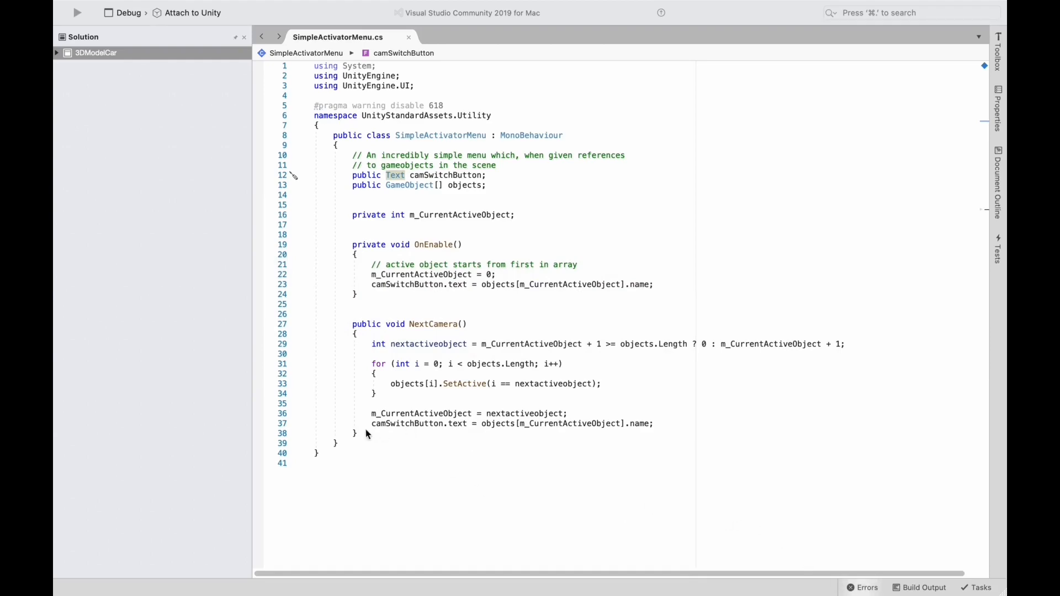
key(super+Tab)
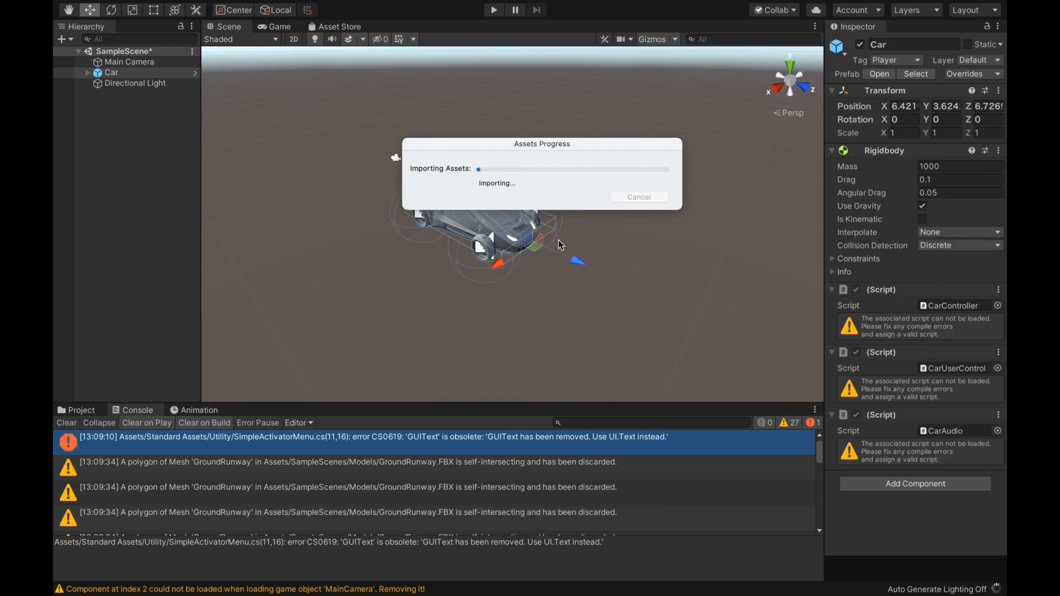
- Switch to Chrome and examine the McLaren Senna model page on Free3D, including its specifications, formats and description
key(super+Tab)
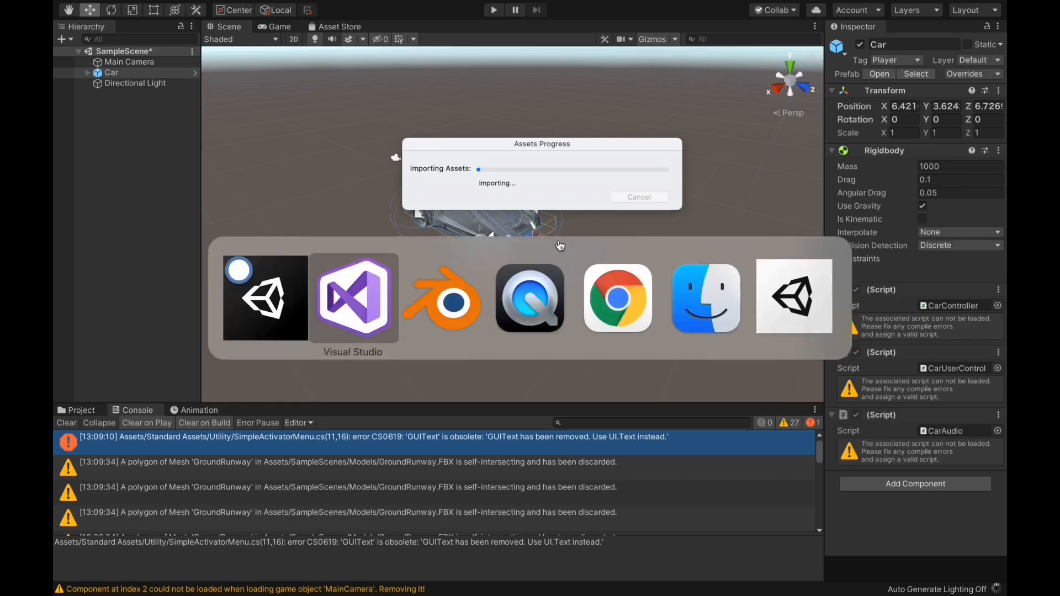
key(super+Tab)
key(super+Tab)
key(super+Tab)
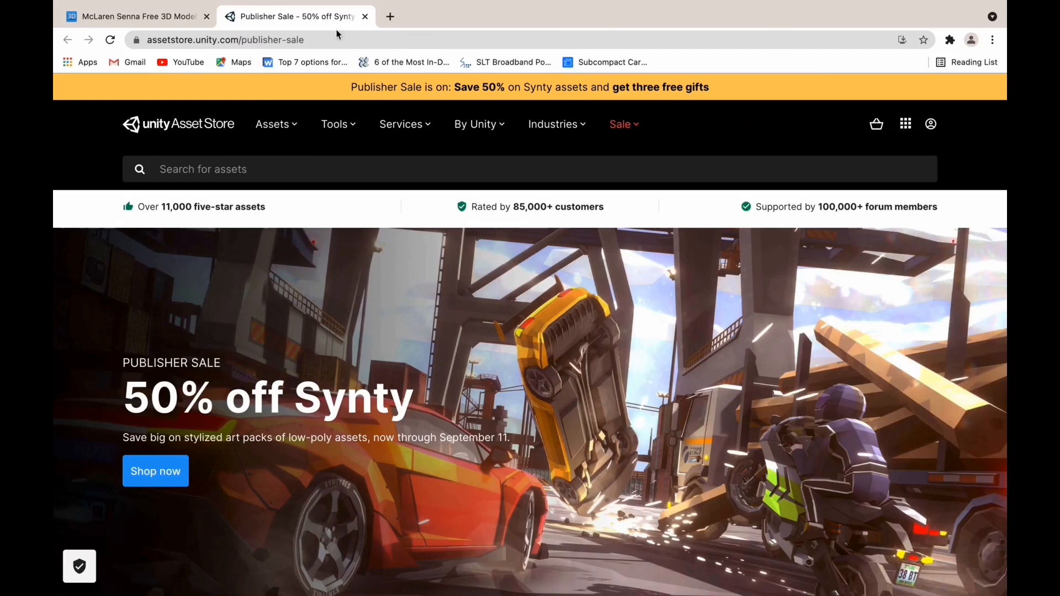
click(139, 16)
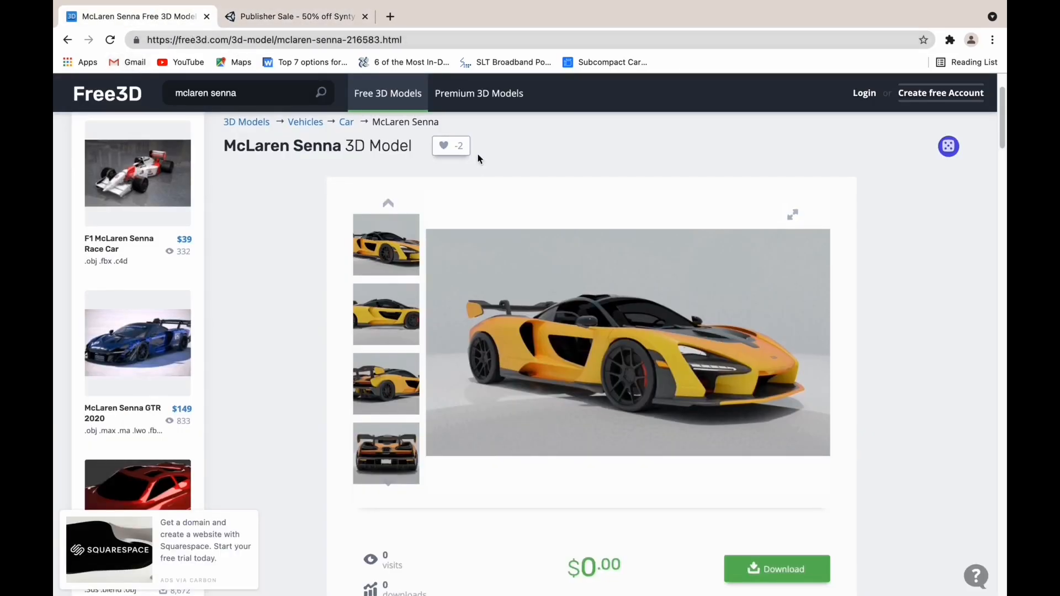
scroll(221, 367, down, 15)
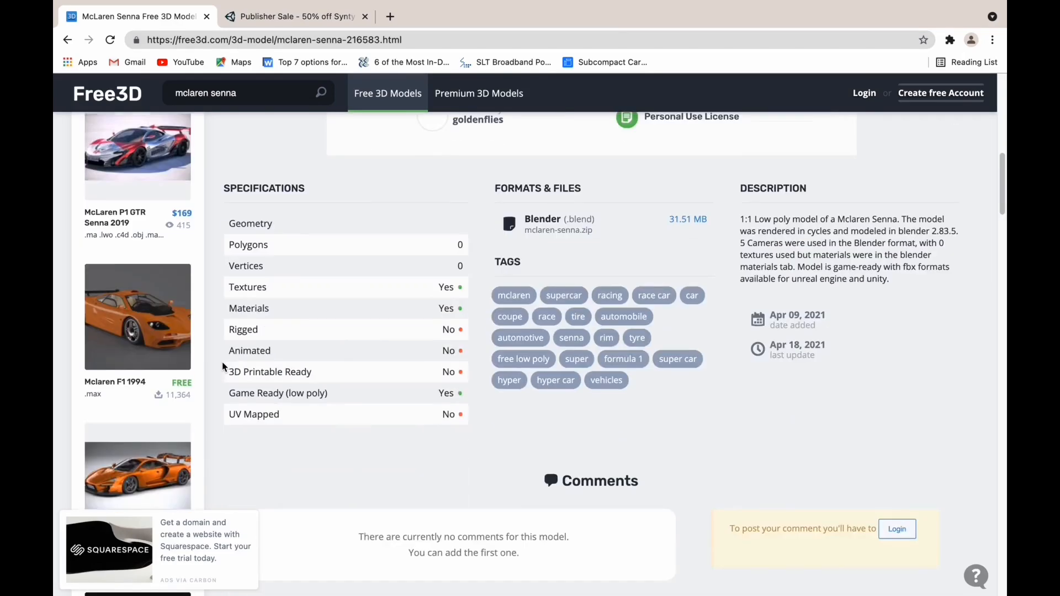
scroll(222, 364, up, 15)
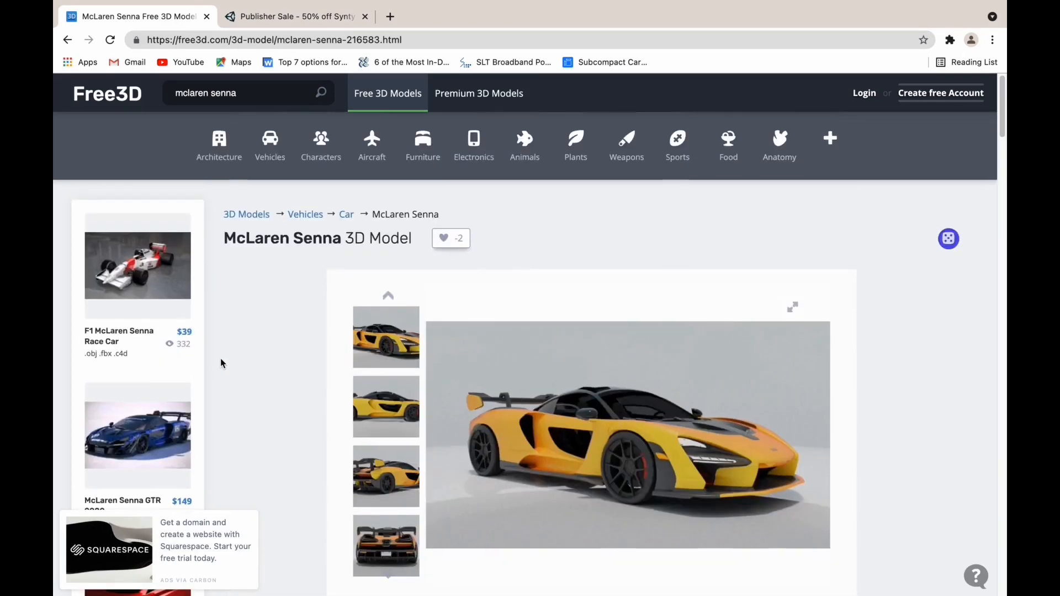
- Download 25-mclaren-senna.zip from the McLaren Senna model page and close the blank page the download opens
scroll(221, 361, down, 3)
scroll(221, 363, up, 2)
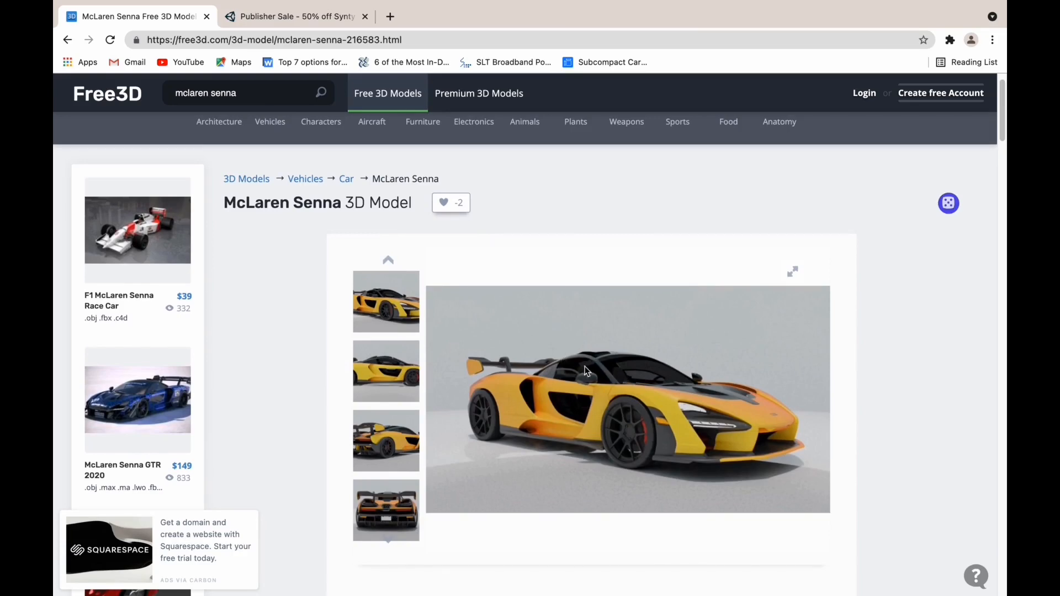
scroll(585, 365, down, 2)
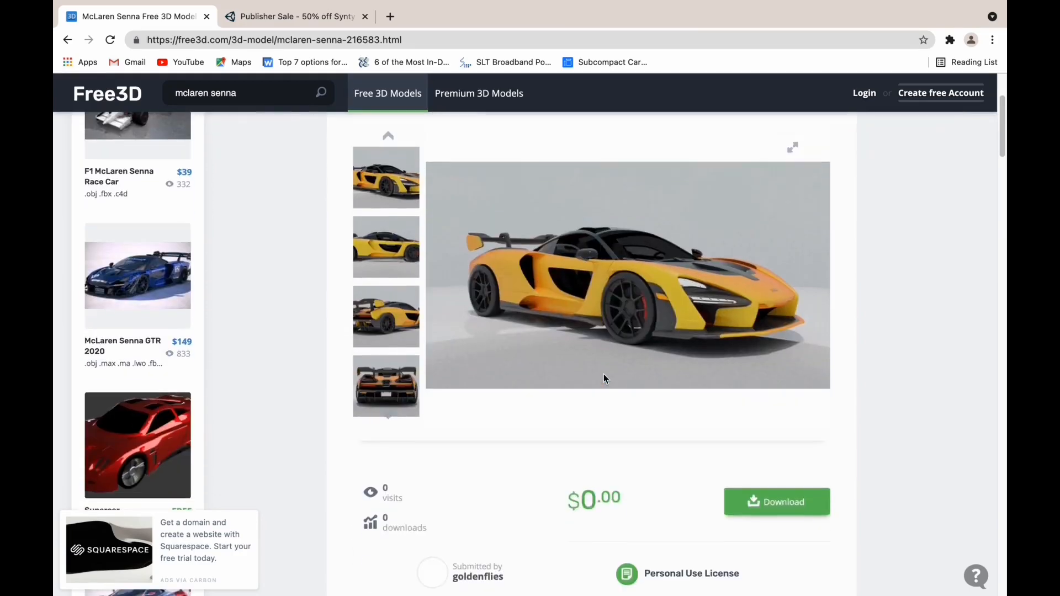
click(767, 505)
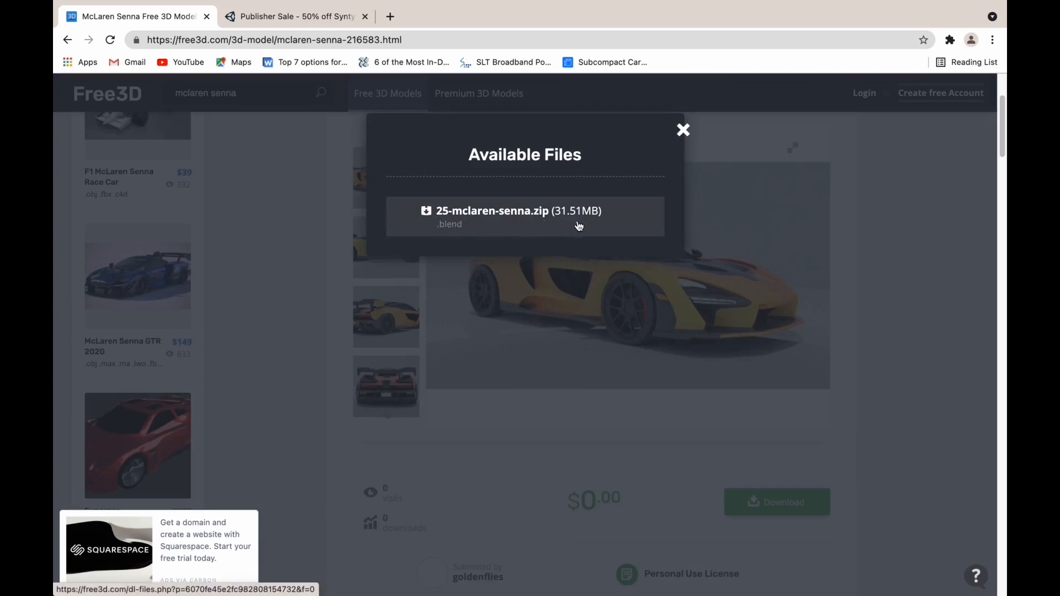
click(500, 227)
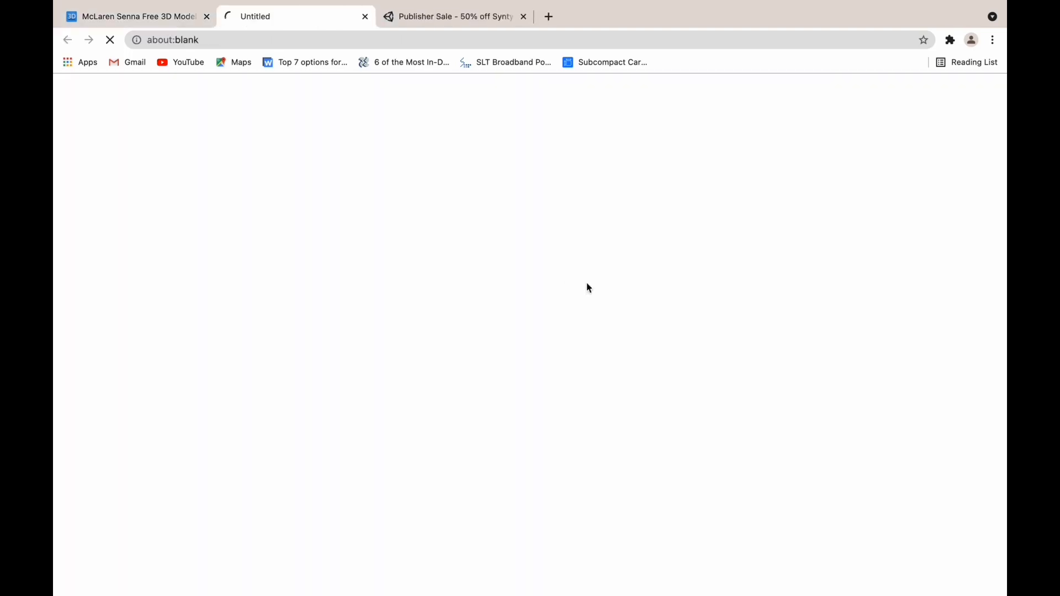
click(364, 18)
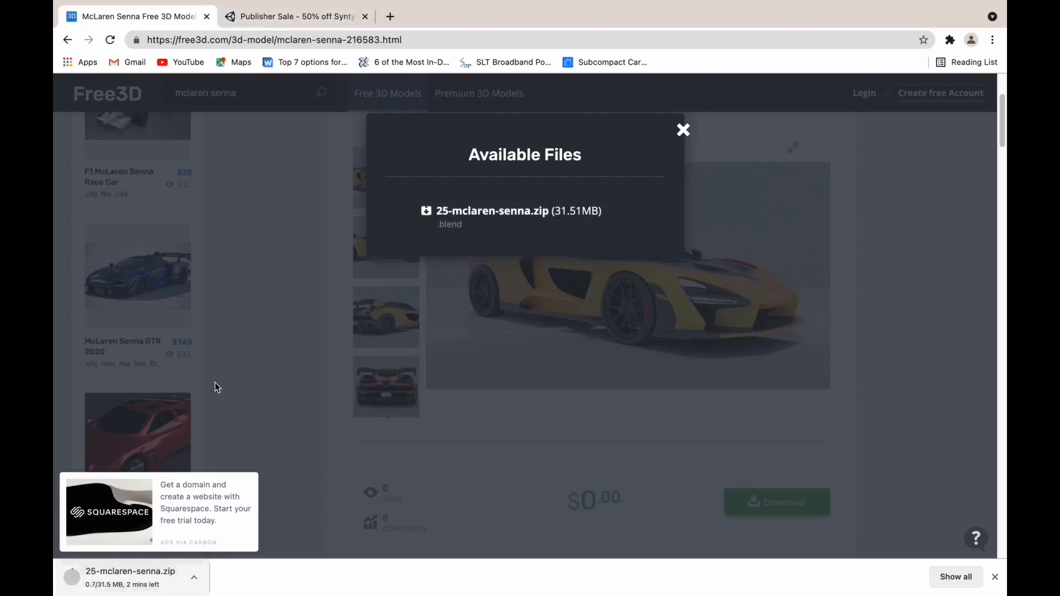
- Switch to Unity, clear the console messages, and test-run the scene in Play mode
key(super+Tab)
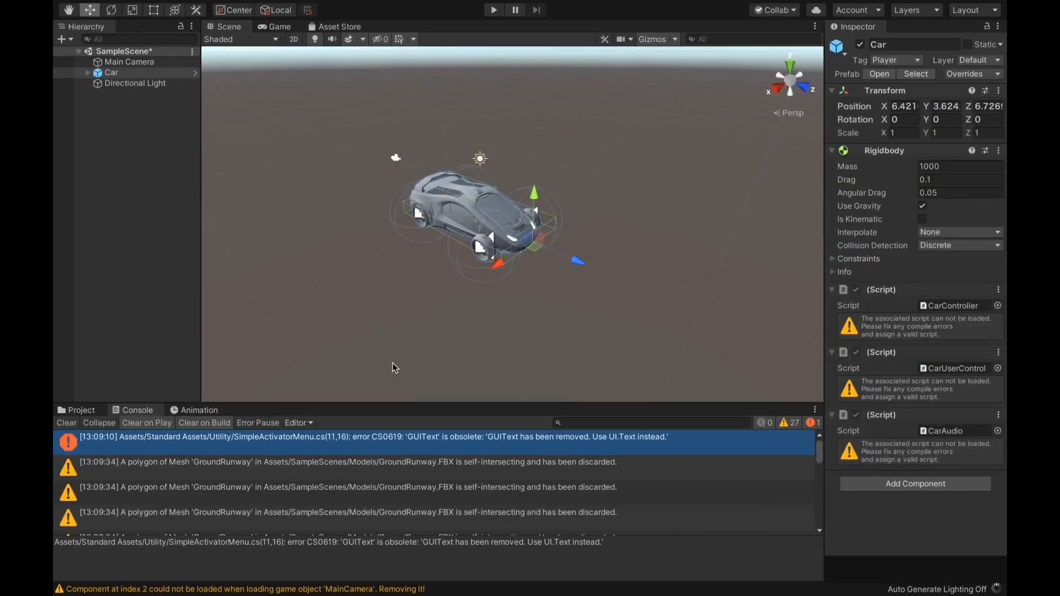
click(70, 424)
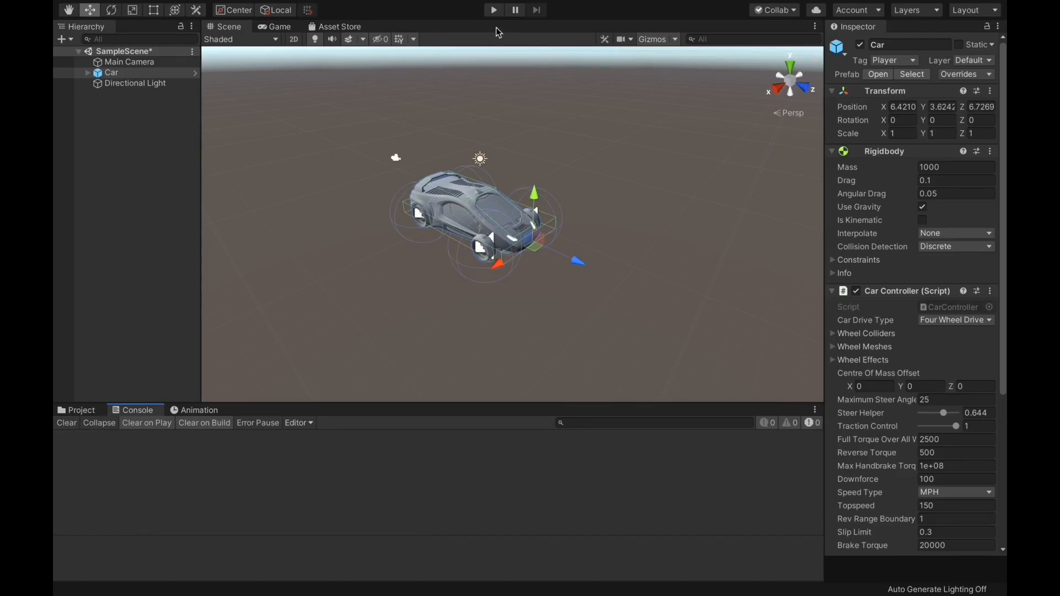
click(494, 11)
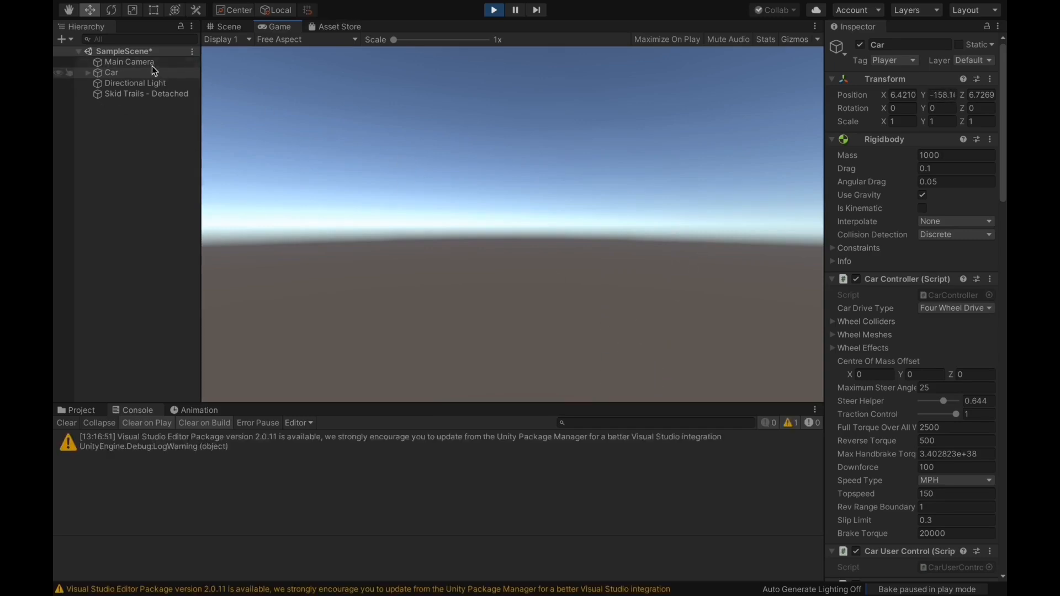
click(129, 52)
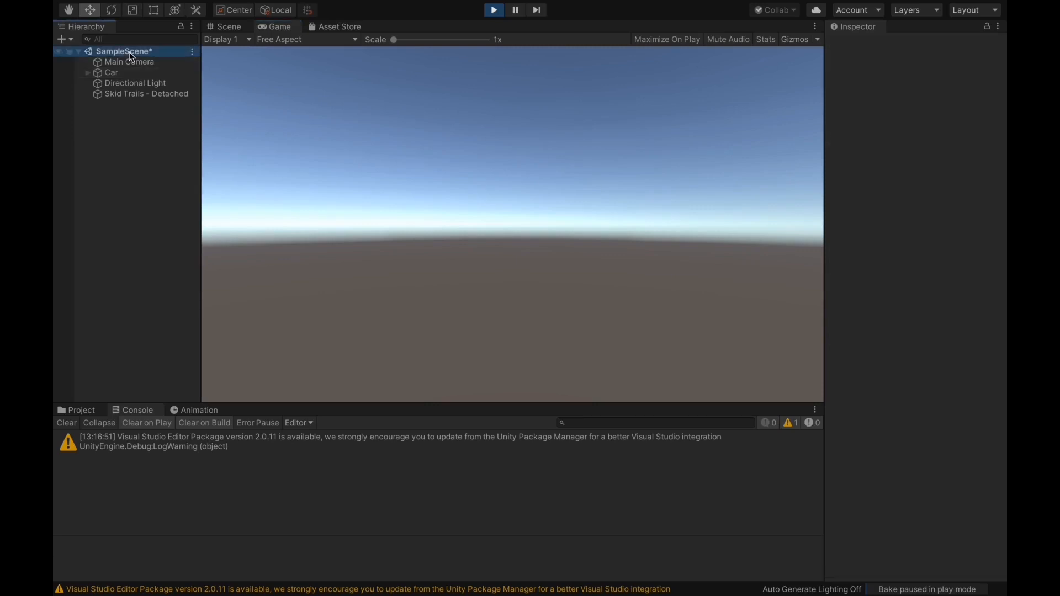
click(494, 10)
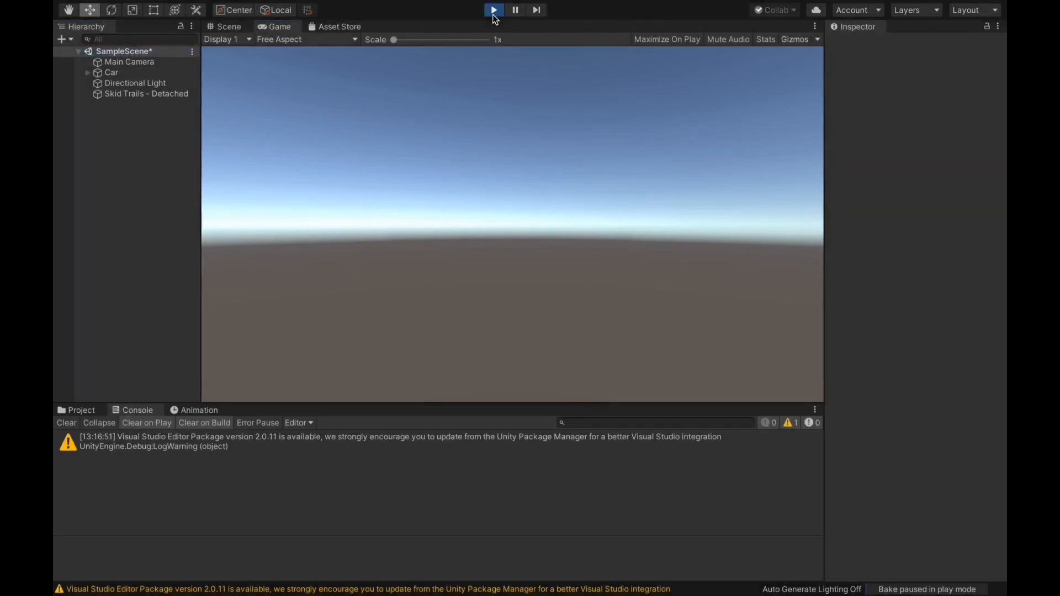
- Make the Main Camera a child of the Car and lower the Car to about Y -0.93
click(140, 63)
drag(139, 66, 139, 74)
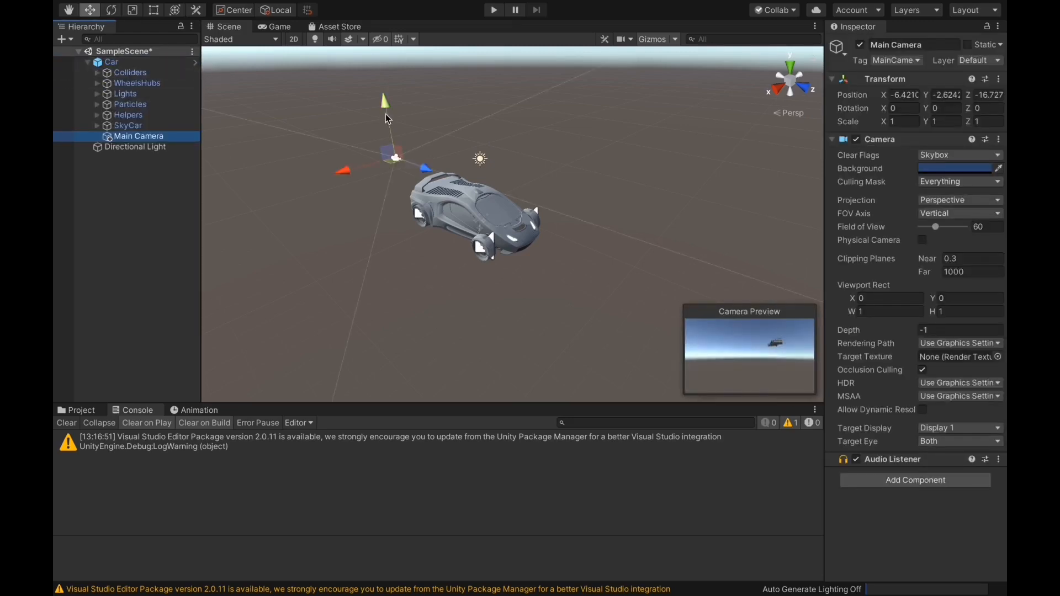
drag(388, 98, 439, 175)
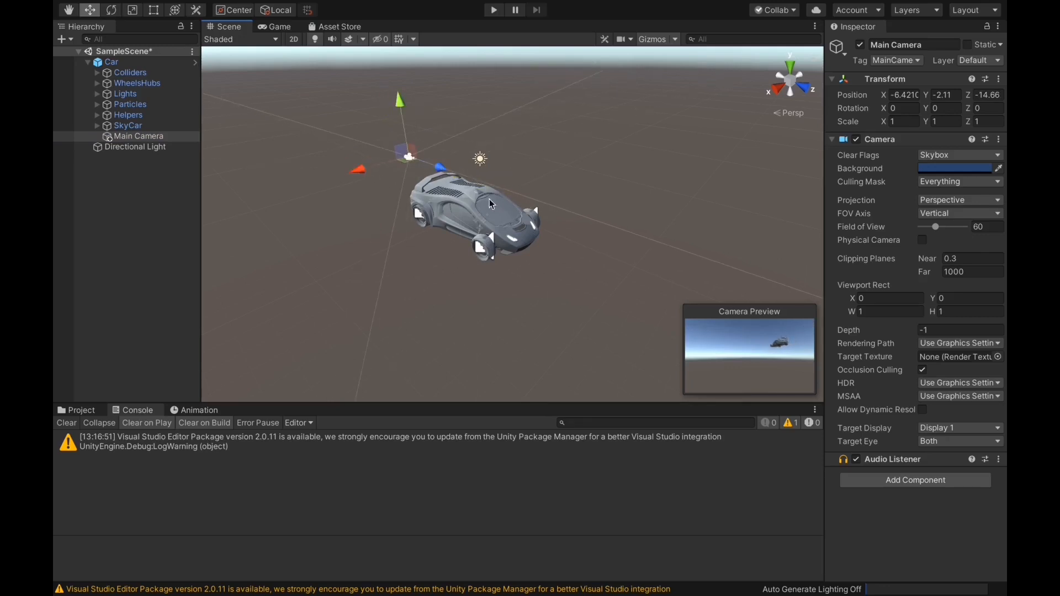
click(444, 200)
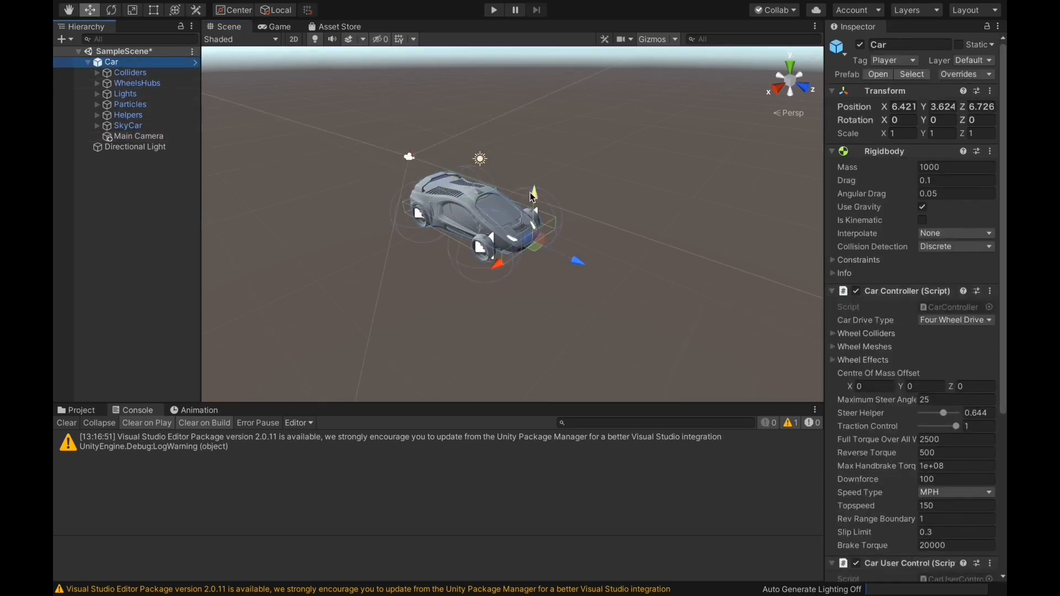
drag(533, 197, 566, 326)
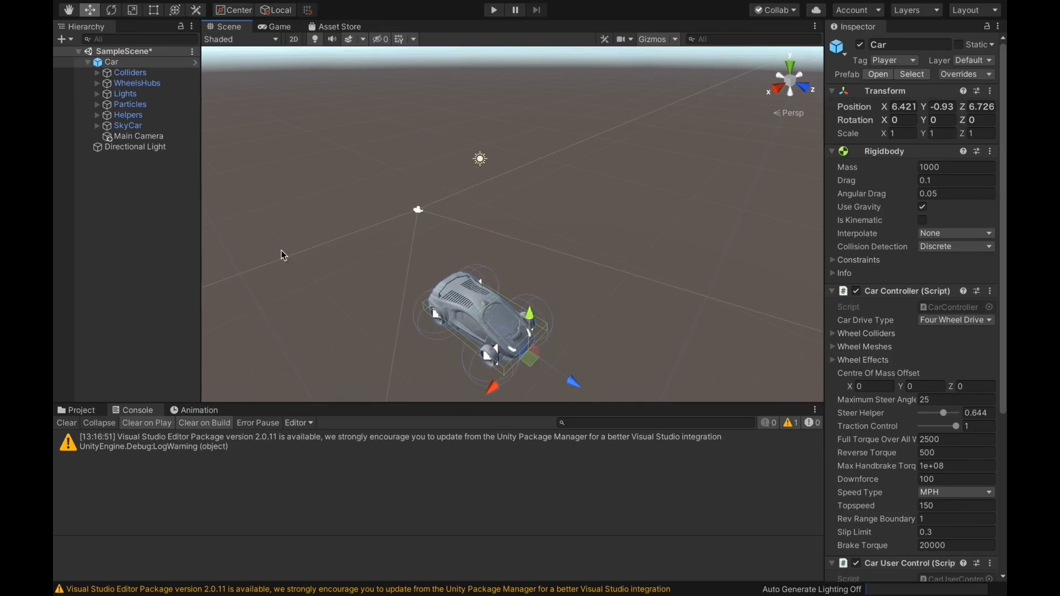
- Set the Main Camera's position to 0 on X, Y and Z
click(117, 136)
click(954, 94)
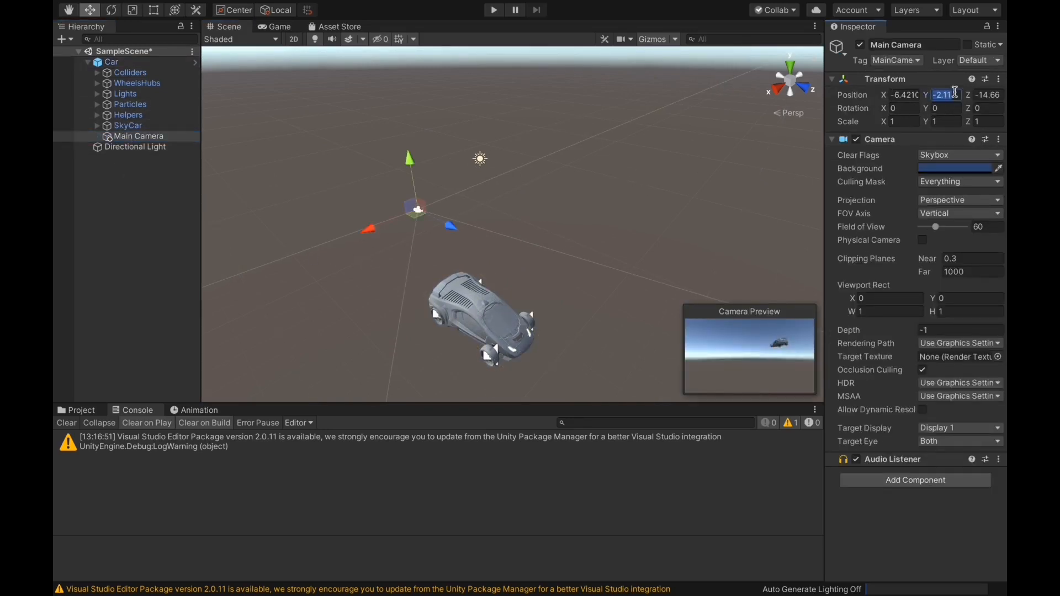
text(0)
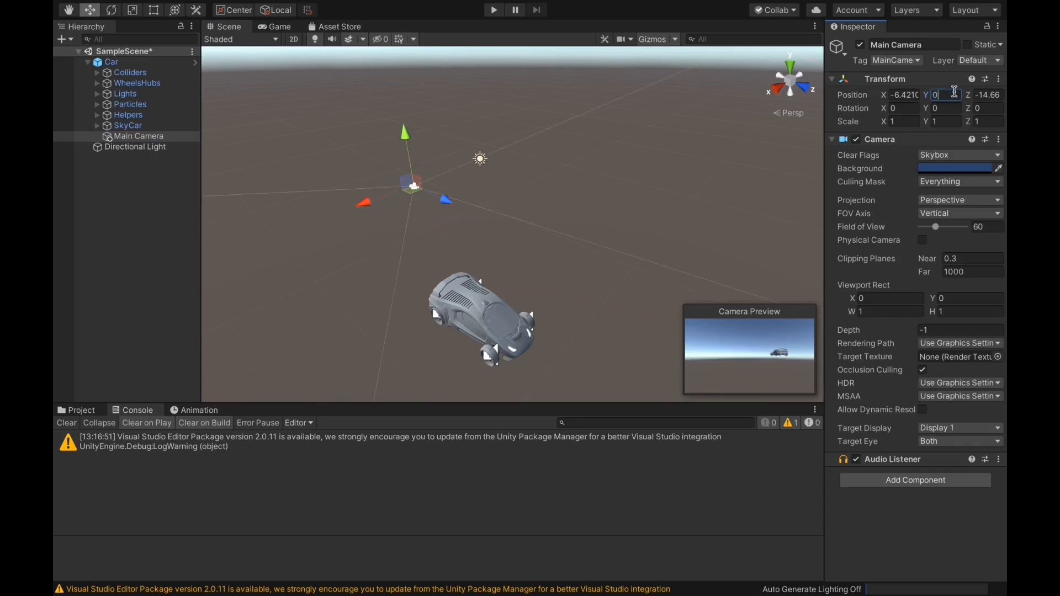
click(905, 95)
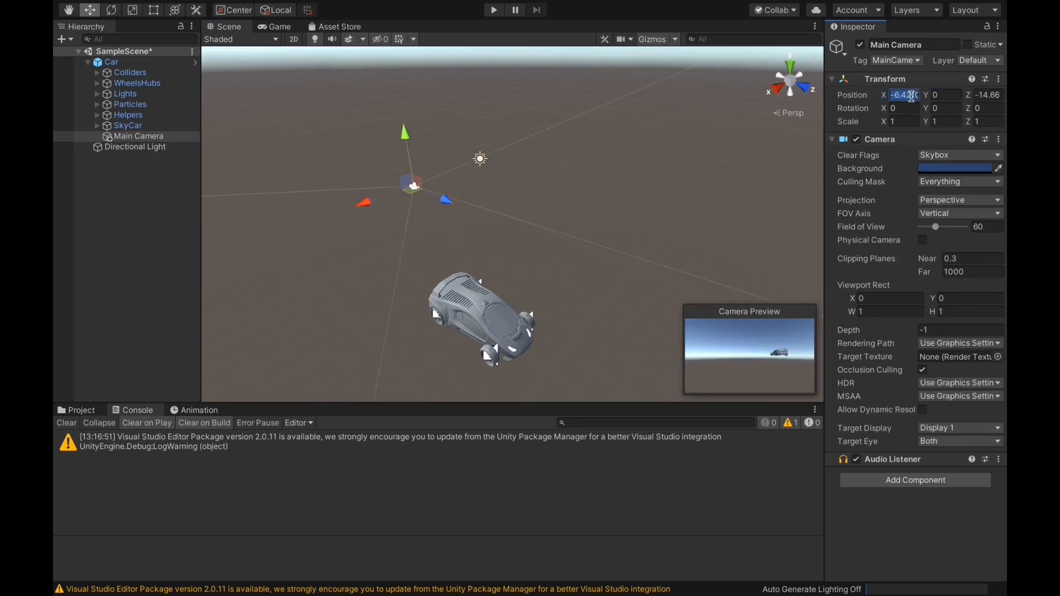
text(0)
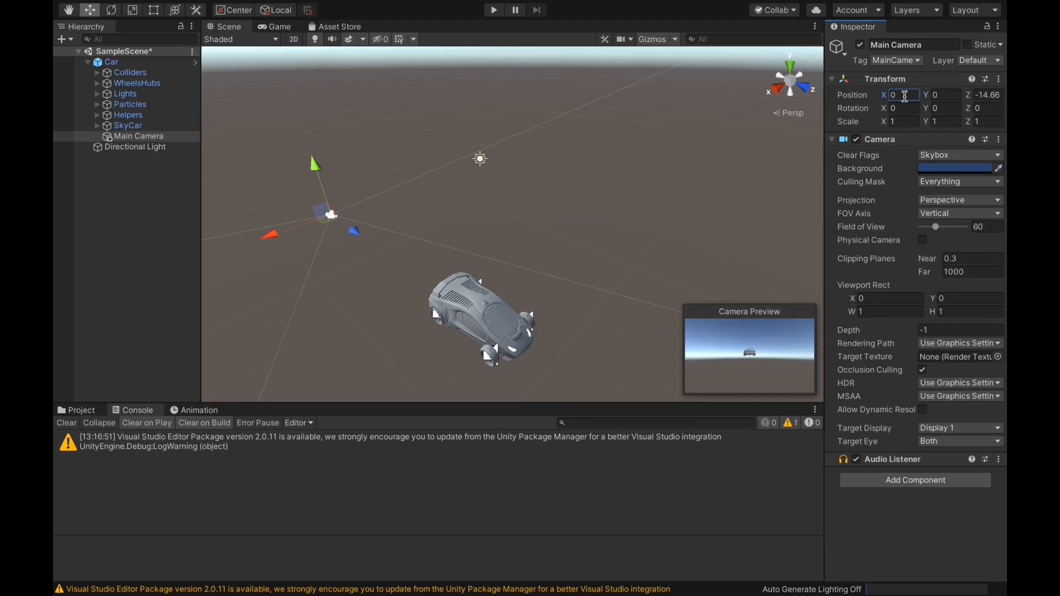
click(989, 95)
text(0)
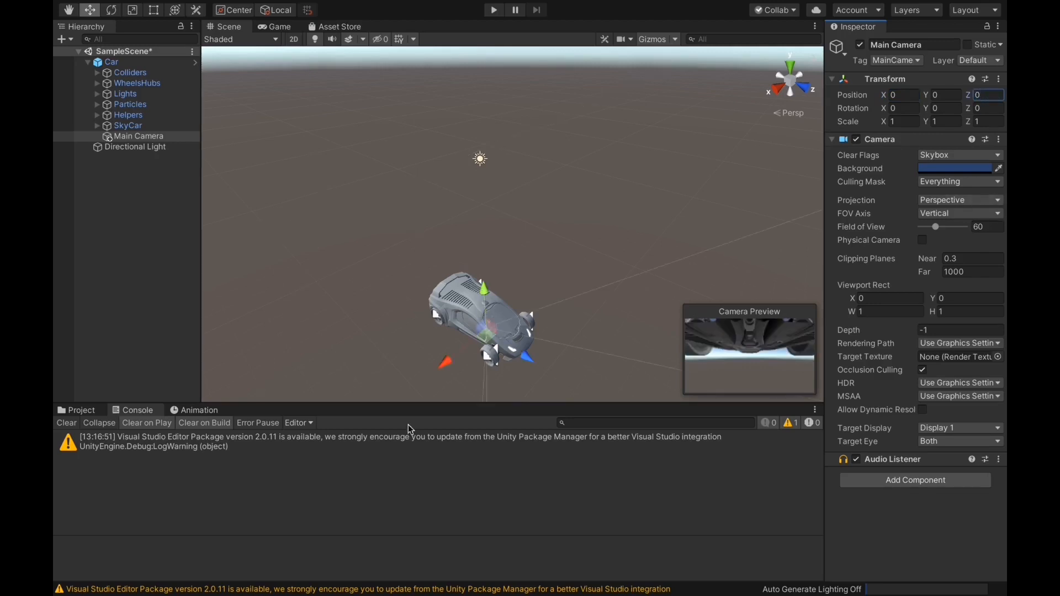
- Place the Main Camera behind and above the car at about Y 2.01, Z -4.68, with its X rotation at 13.09
drag(484, 293, 486, 274)
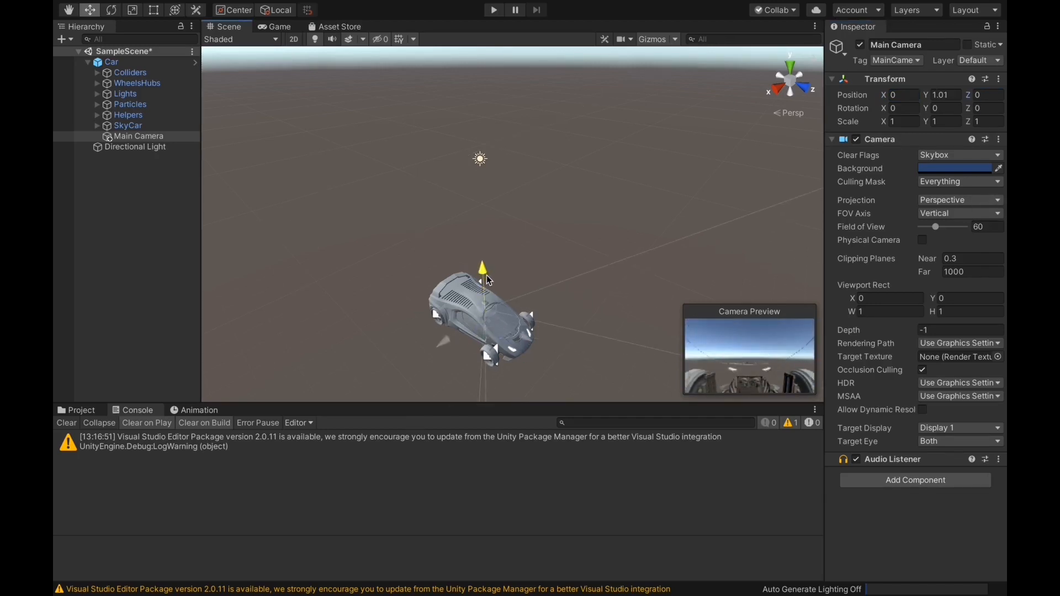
drag(524, 340, 427, 282)
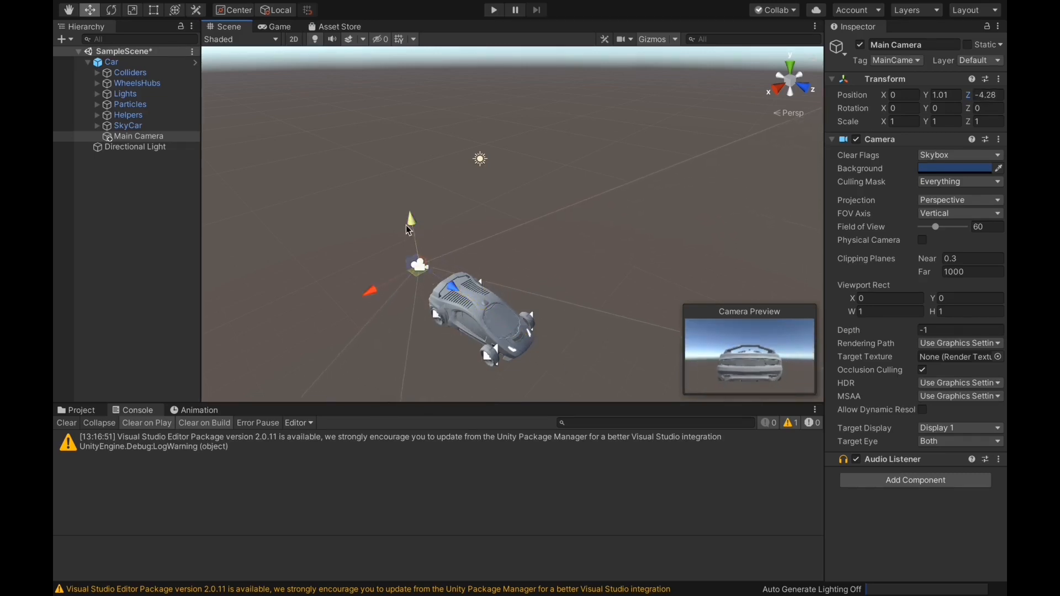
drag(406, 225, 415, 210)
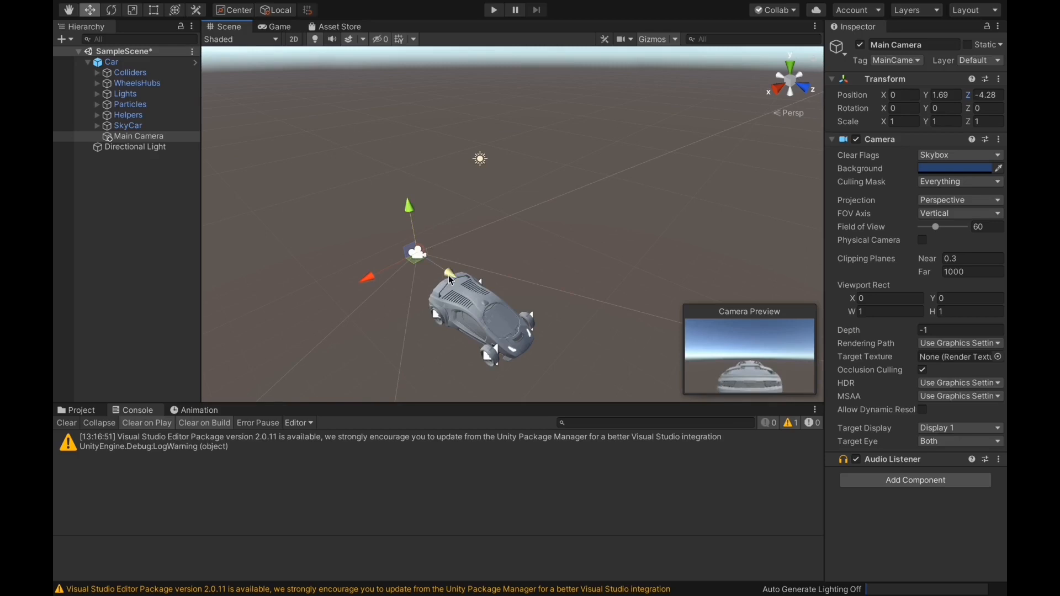
drag(450, 279, 462, 284)
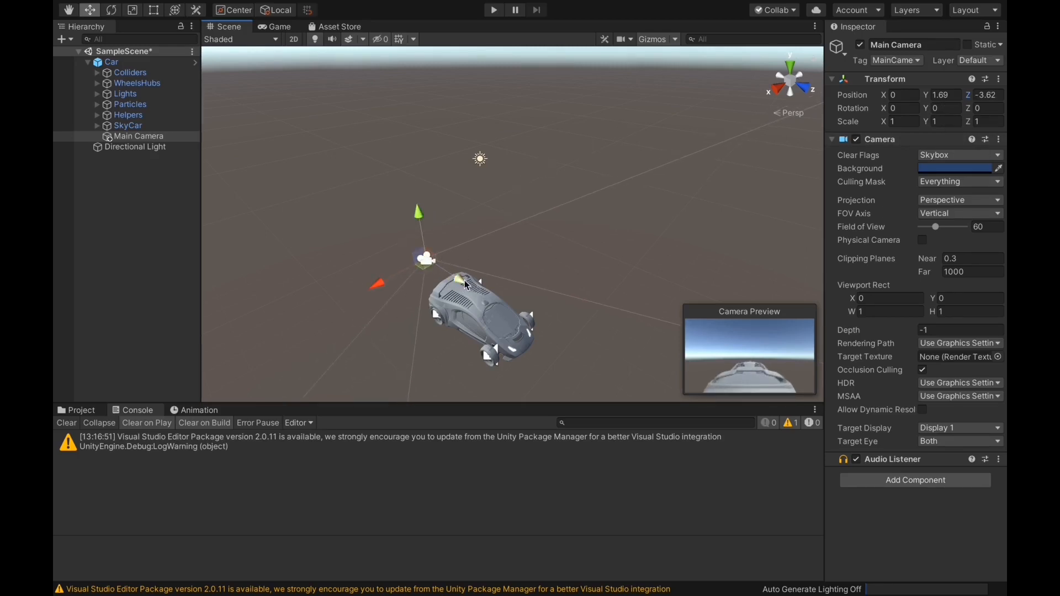
drag(467, 286, 446, 277)
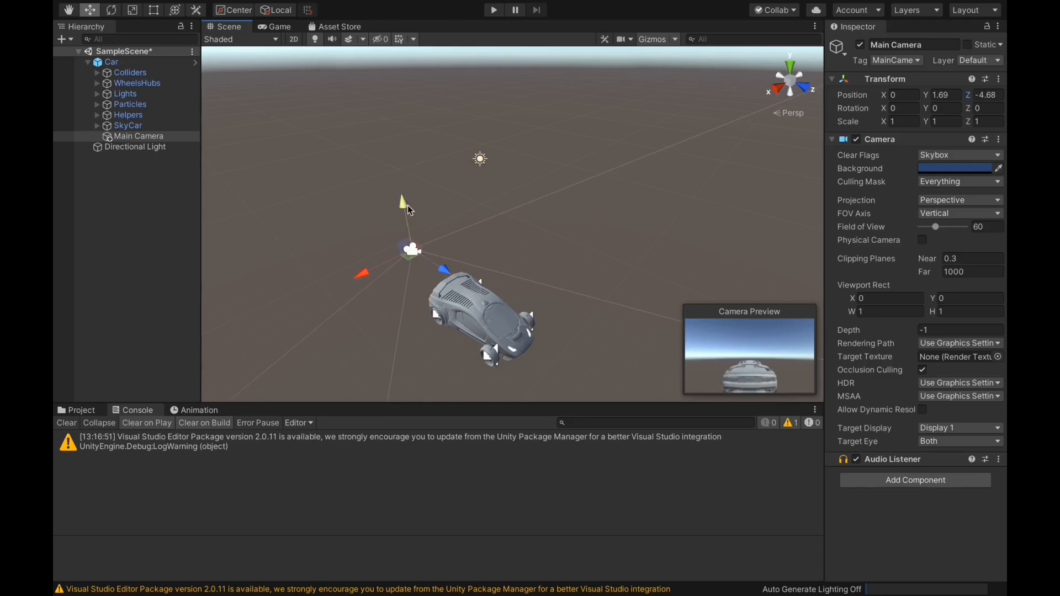
drag(409, 206, 408, 199)
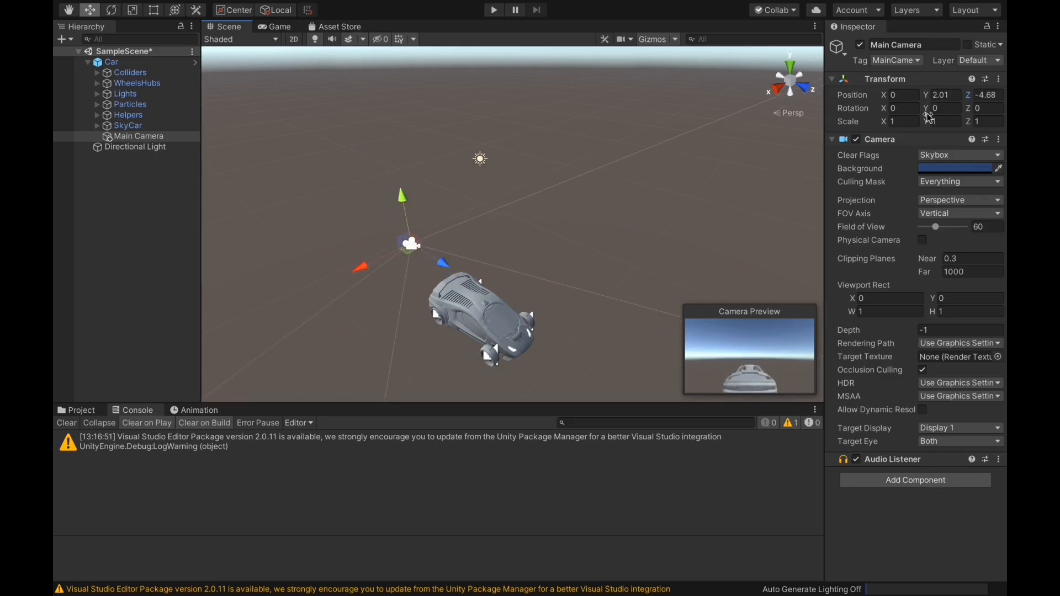
drag(928, 110, 971, 116)
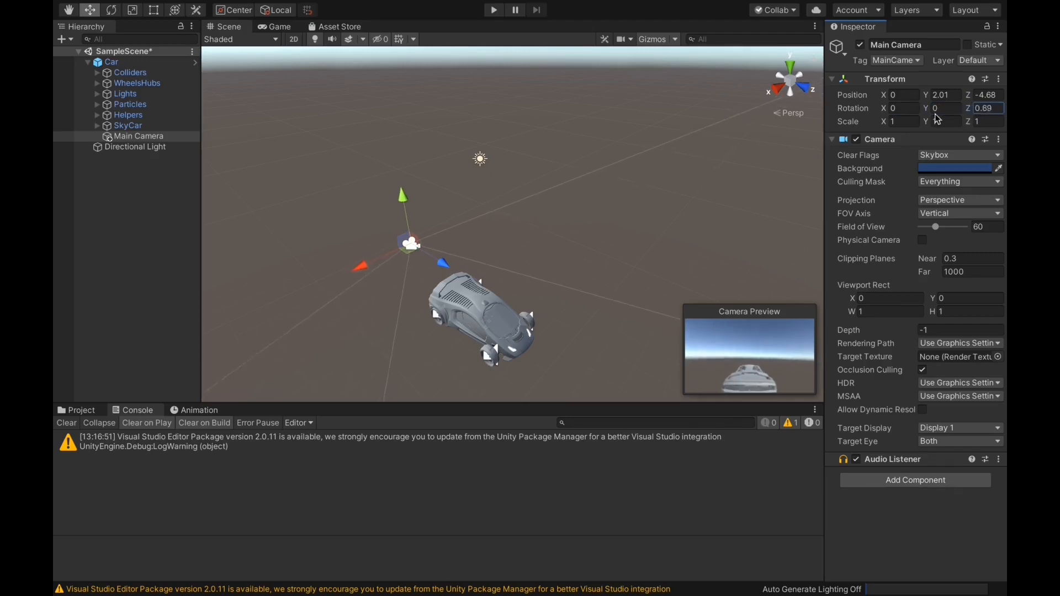
drag(883, 108, 1006, 83)
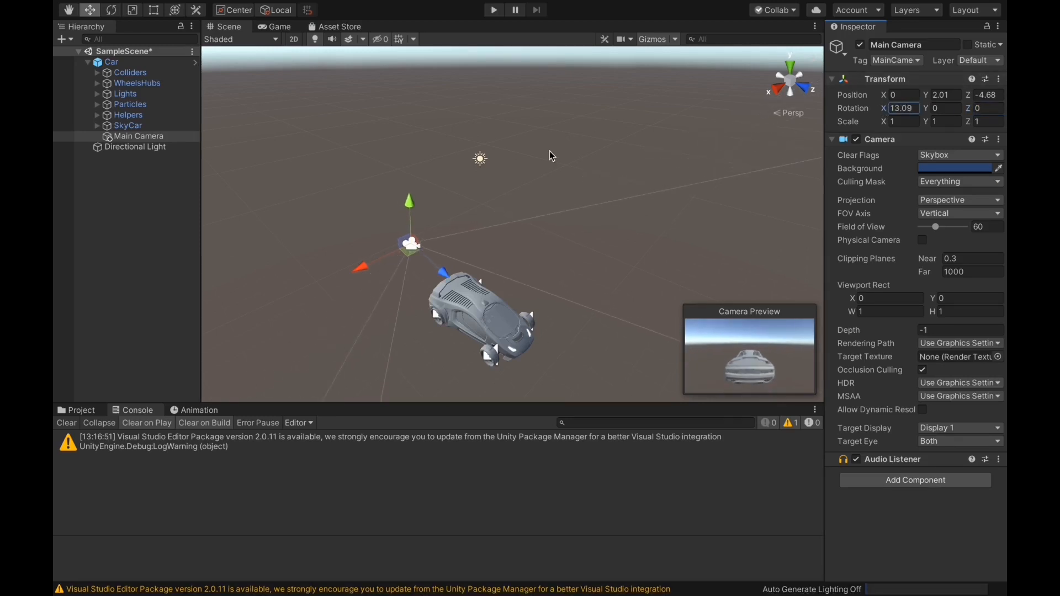
- Run the scene in Play mode to test driving the car with the chase camera, and stop it
click(493, 10)
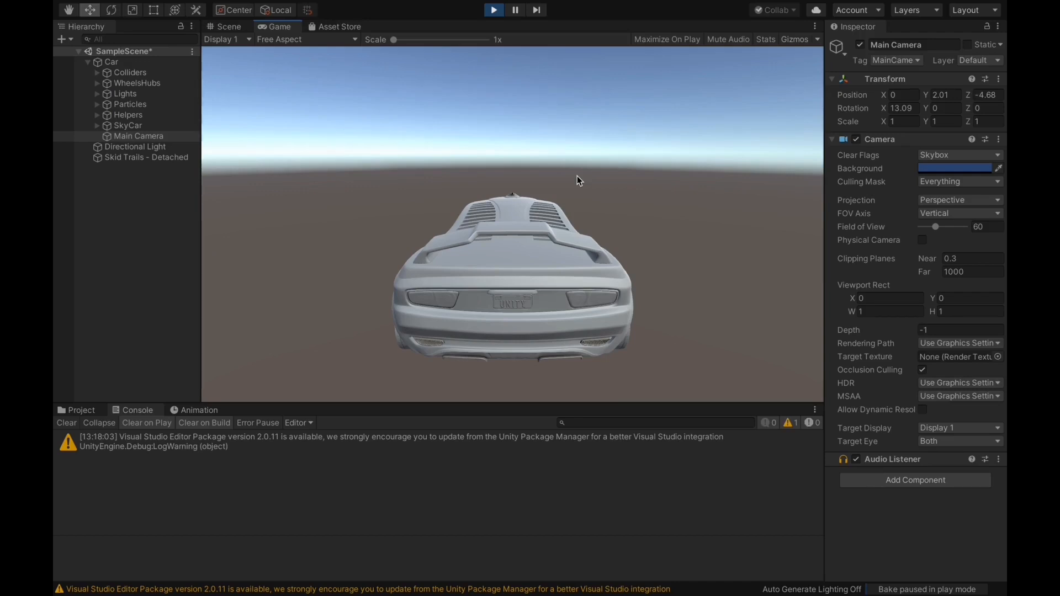
key(s)
click(489, 13)
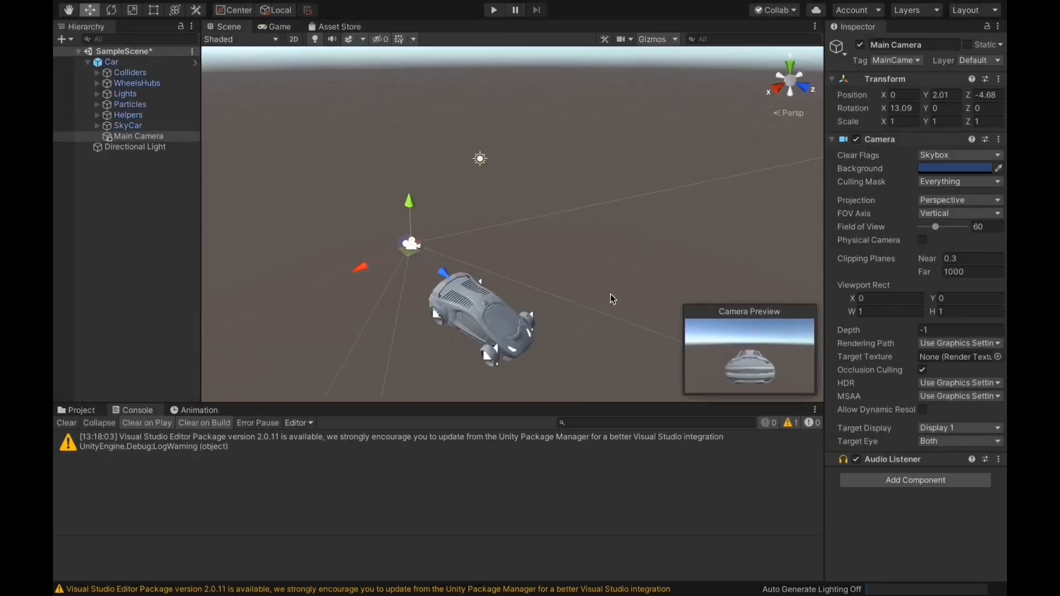
- Place the Main Camera beside the car at about X 3.38, Y 1.06, Z -0.19, with its Y rotation at about -91.8
drag(412, 202, 428, 244)
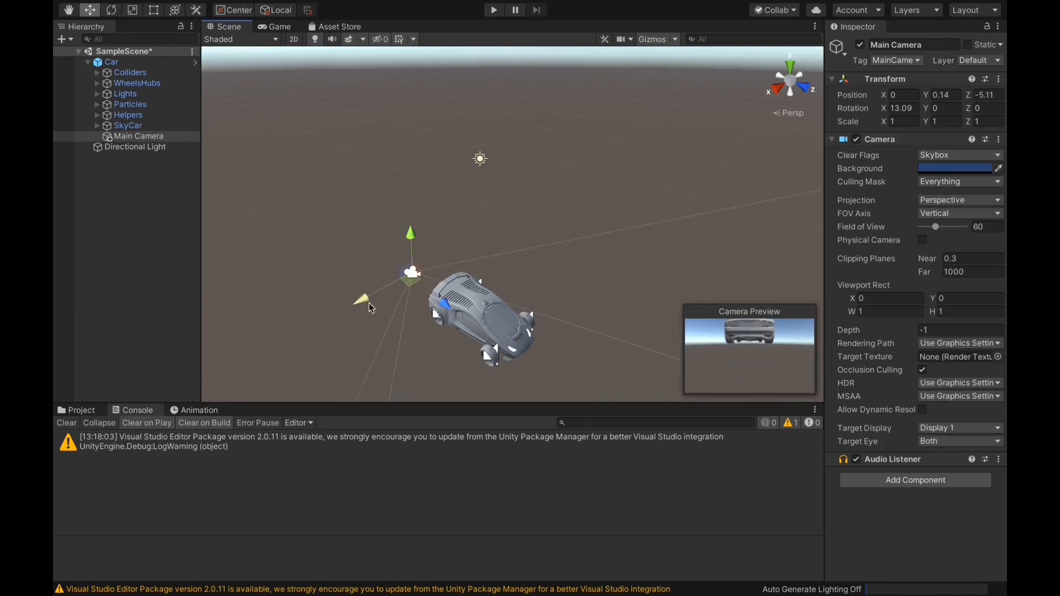
drag(369, 302, 363, 362)
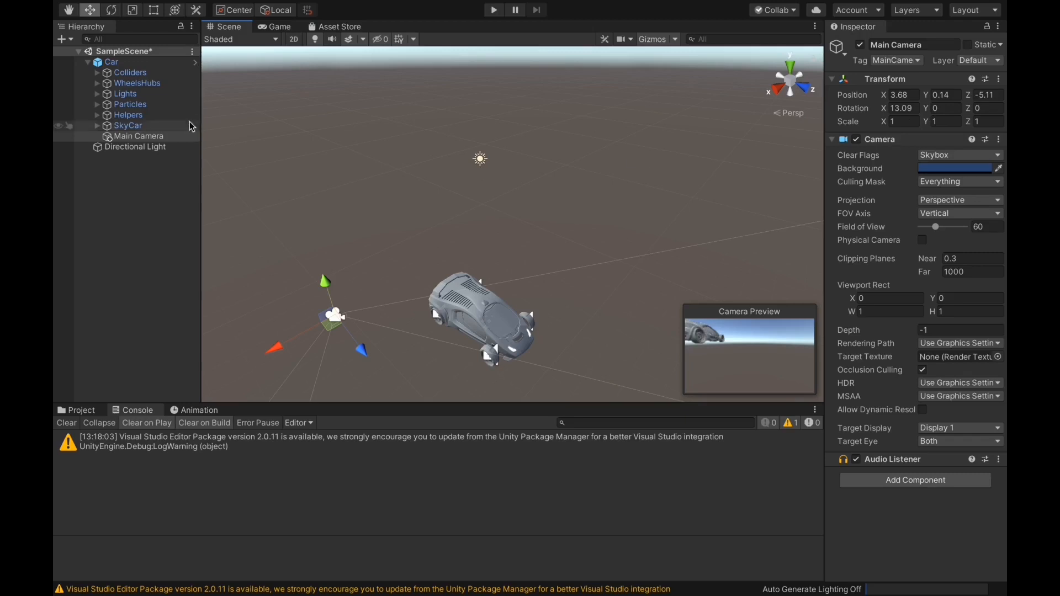
drag(928, 113, 552, 138)
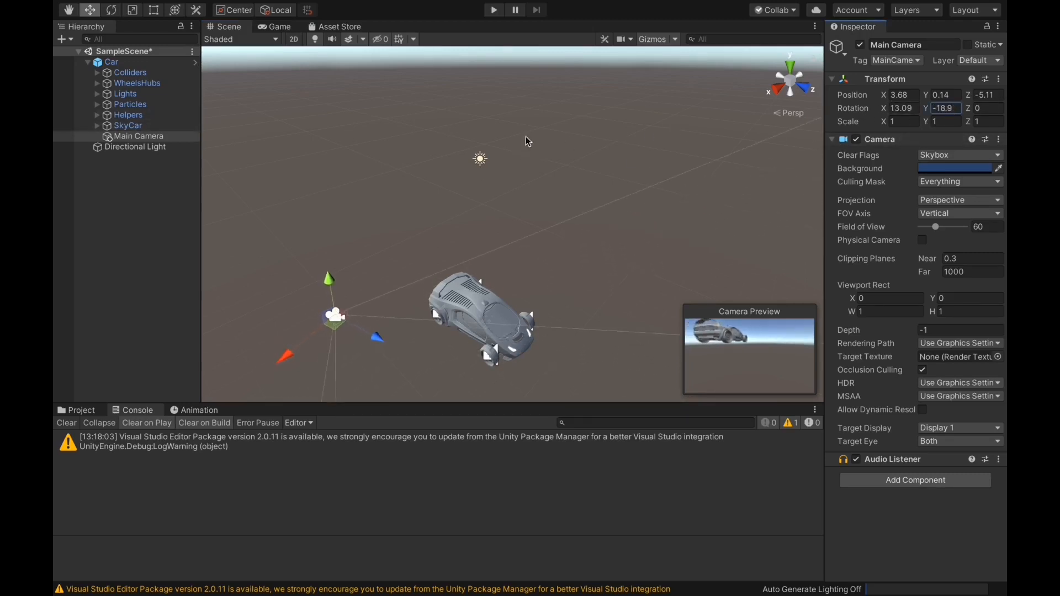
drag(385, 342, 465, 386)
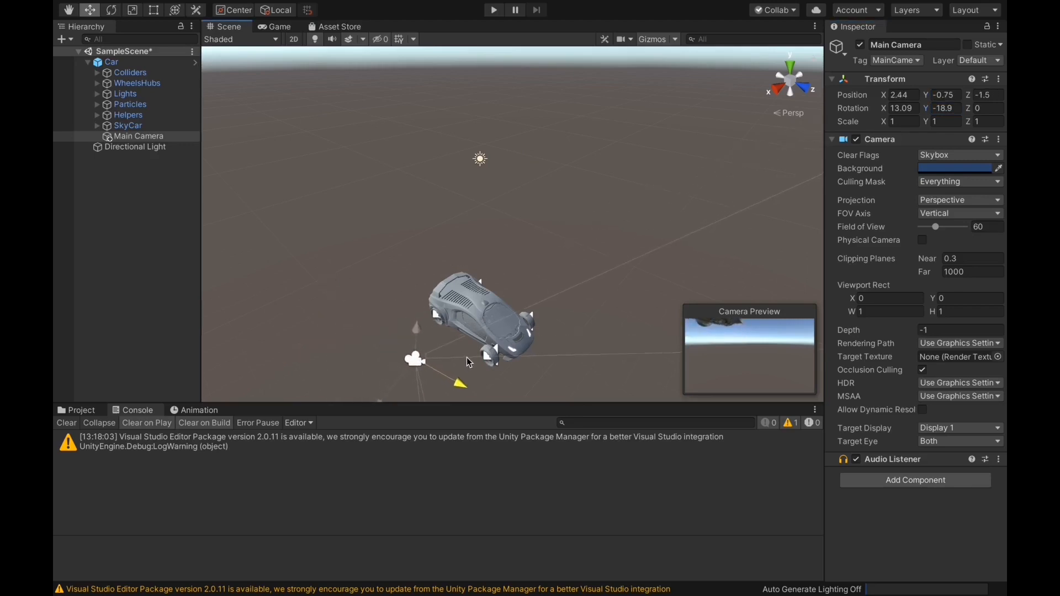
drag(925, 113, 737, 124)
drag(926, 111, 714, 134)
drag(926, 111, 827, 124)
drag(417, 317, 416, 293)
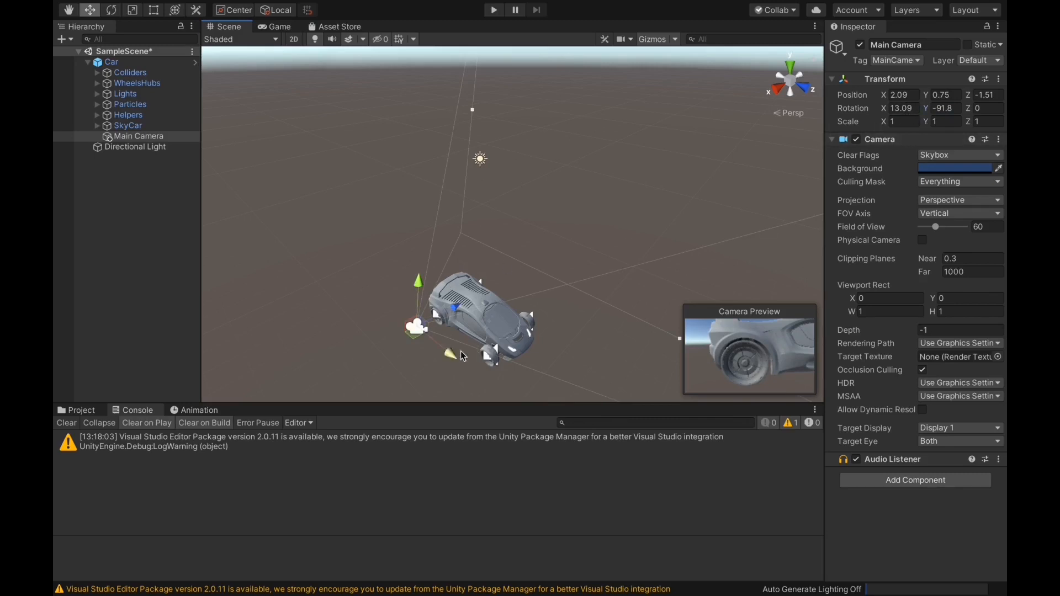
drag(454, 356, 477, 363)
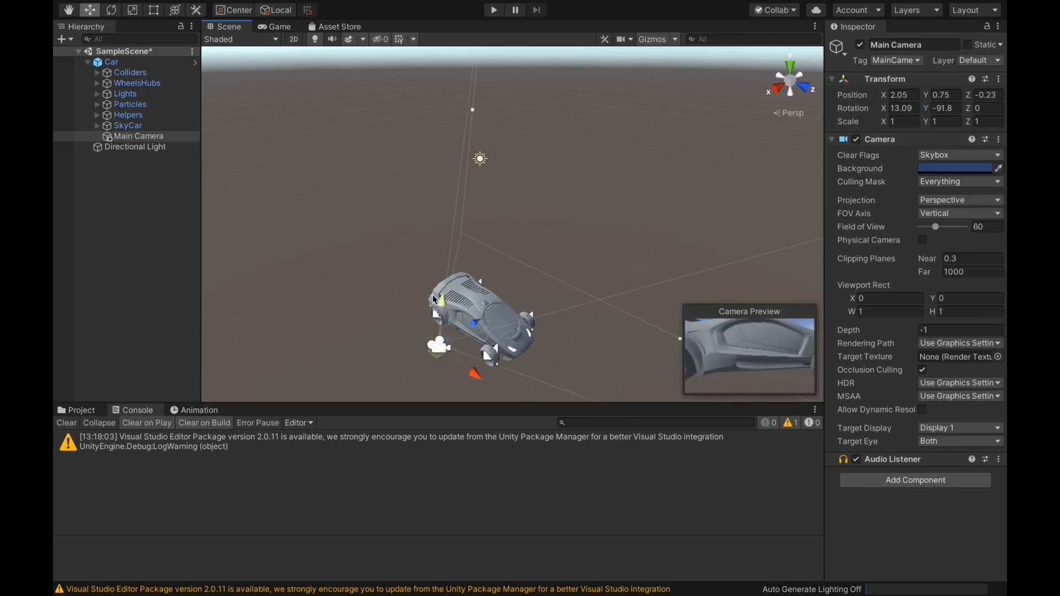
drag(474, 324, 442, 350)
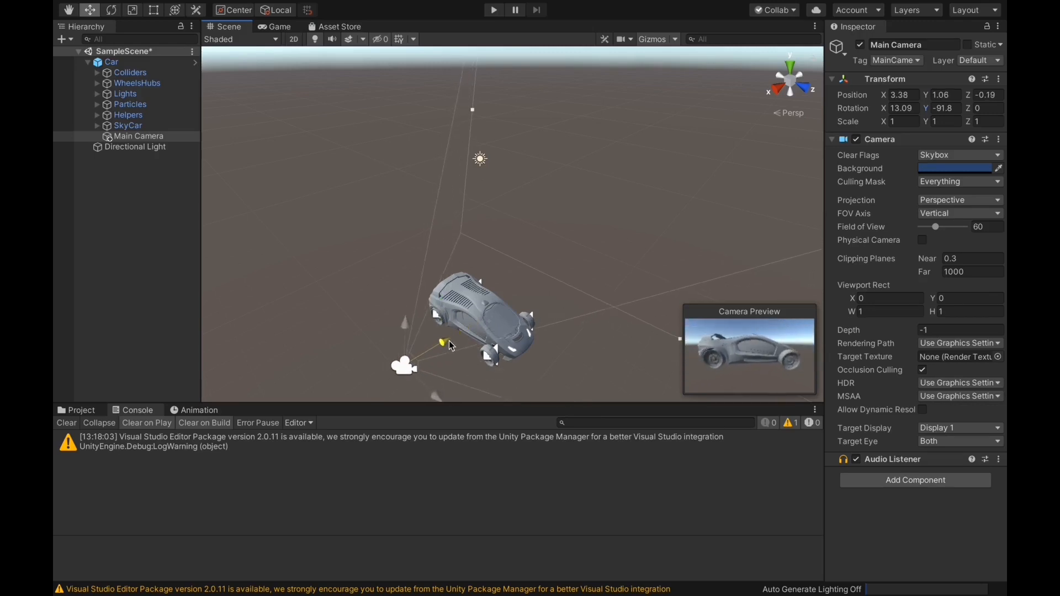
- Run the scene in Play mode to examine the car and its wheels from the side, select SkyCar, and stop it
click(495, 11)
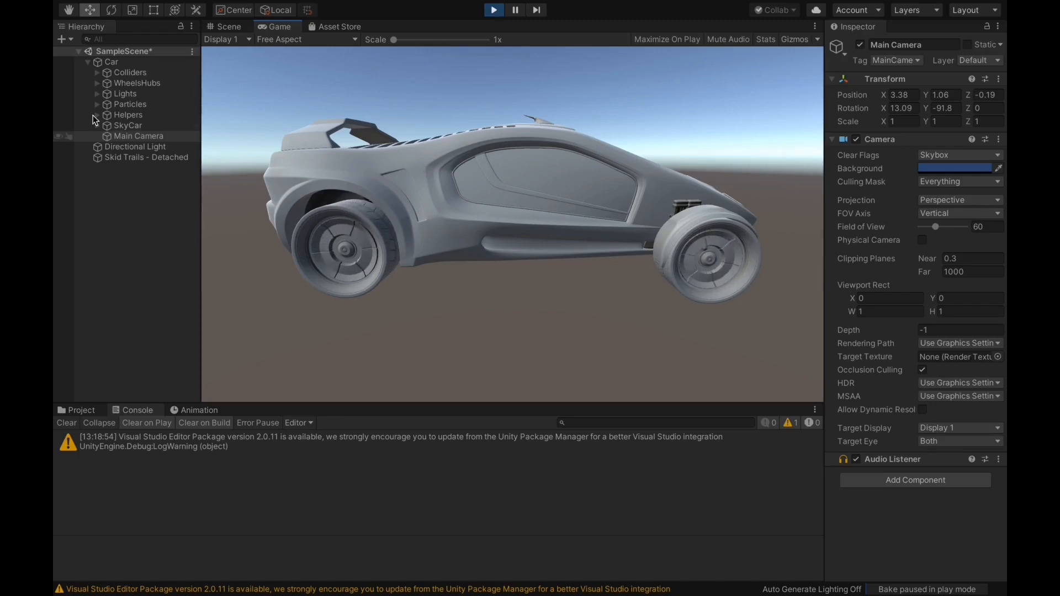
click(135, 128)
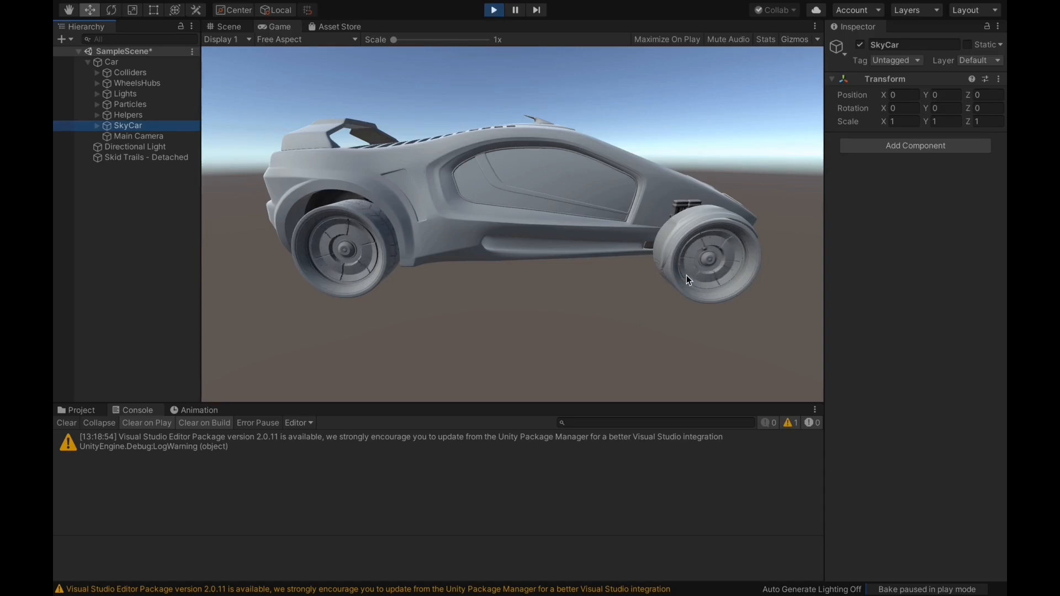
click(498, 11)
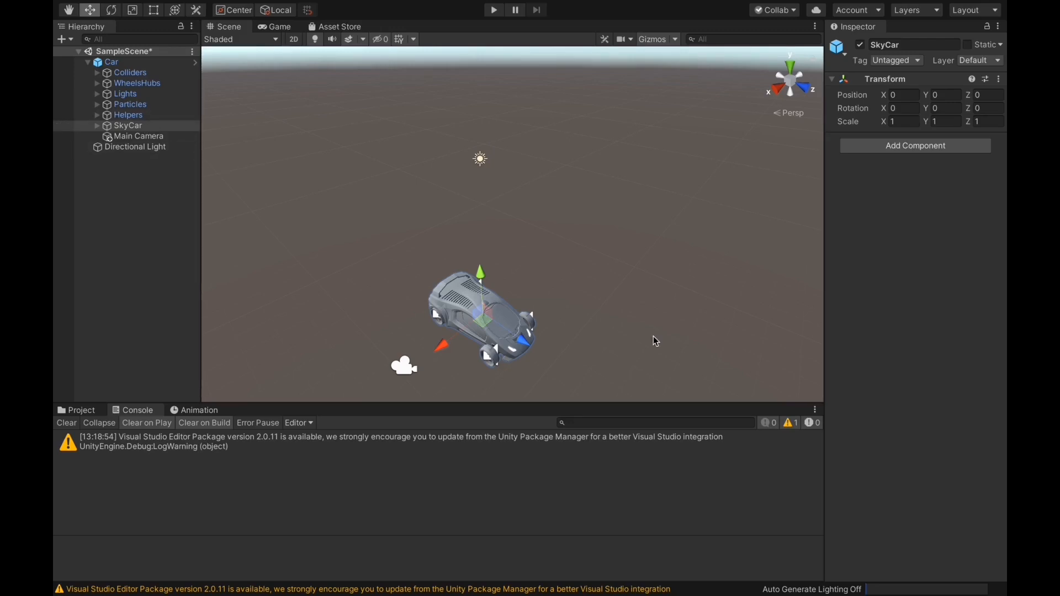
- Switch to Blender, look over the Senna model, and select its four wheel objects FL, FR, RL and RR
key(super+Tab)
key(super+Tab)
key(super+Tab)
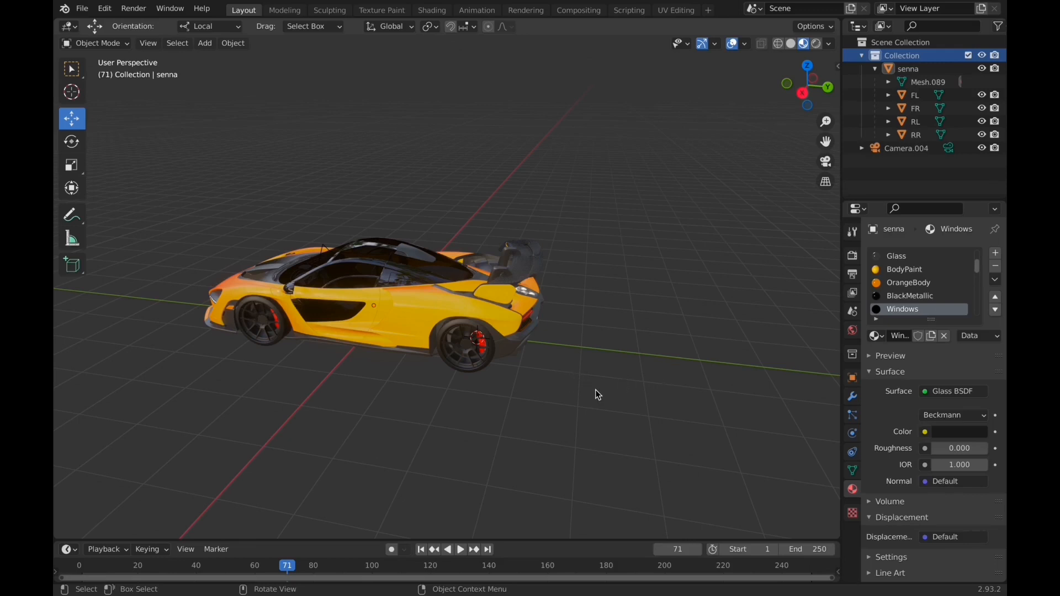
scroll(421, 347, up, 3)
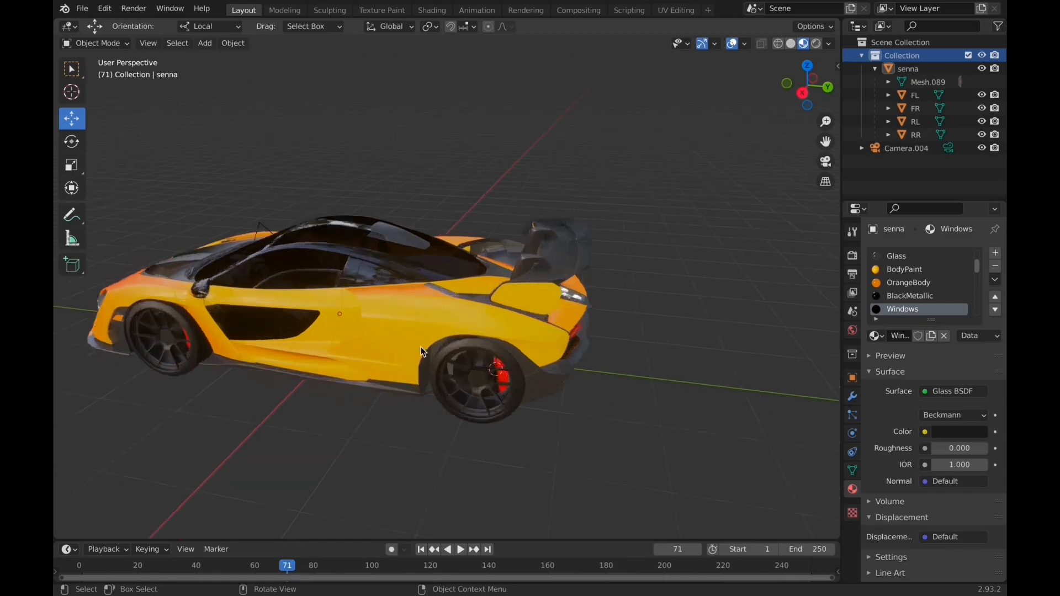
scroll(421, 346, down, 3)
middle_drag(419, 345, 444, 338)
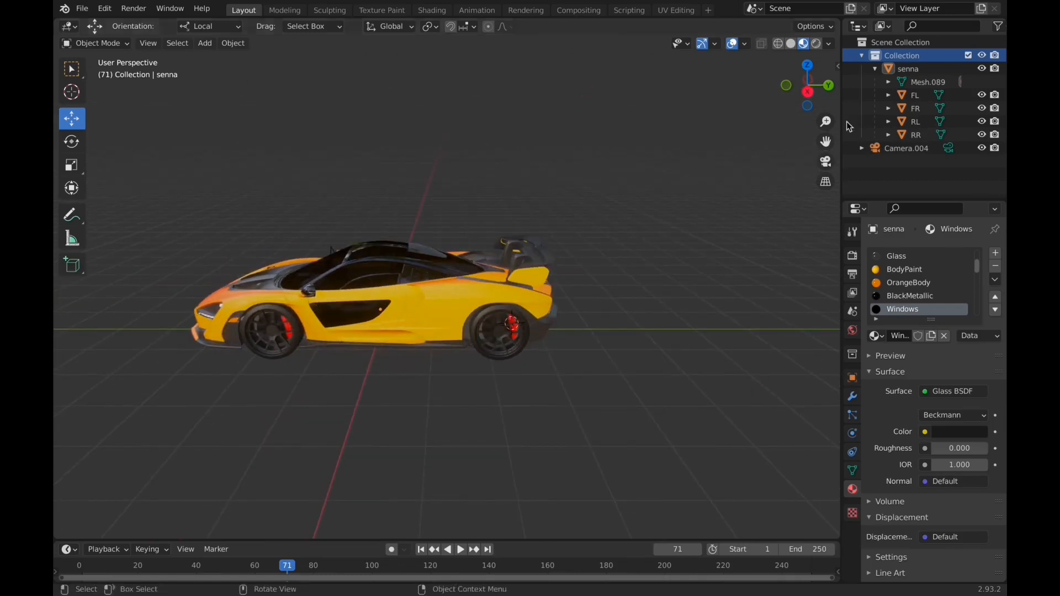
click(914, 95)
shift+click(910, 134)
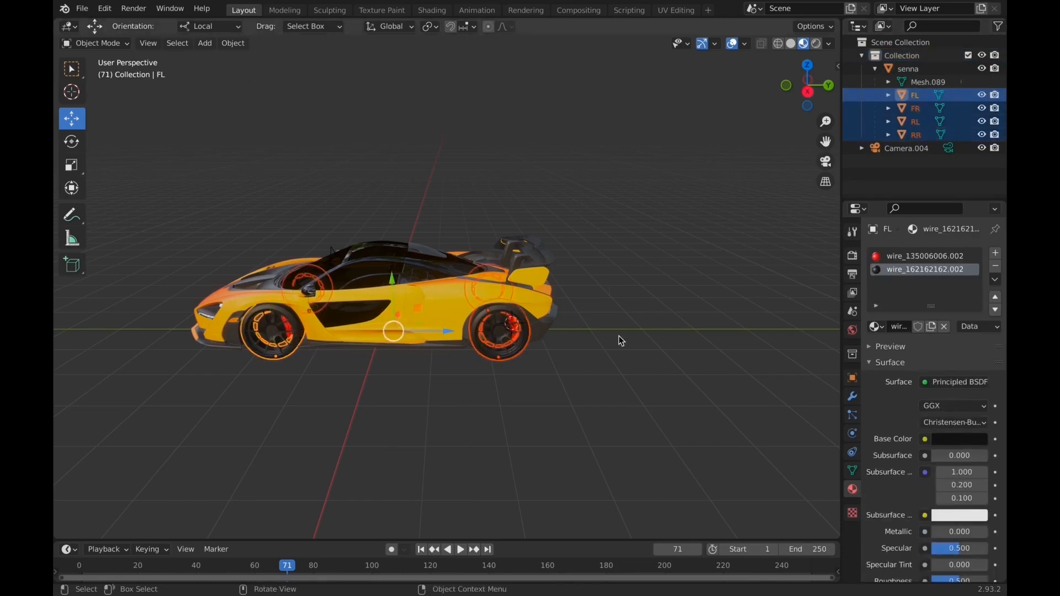
- Select only the RL wheel and examine where its origin point sits relative to the wheel's centre
scroll(619, 338, up, 4)
middle_drag(618, 335, 591, 326)
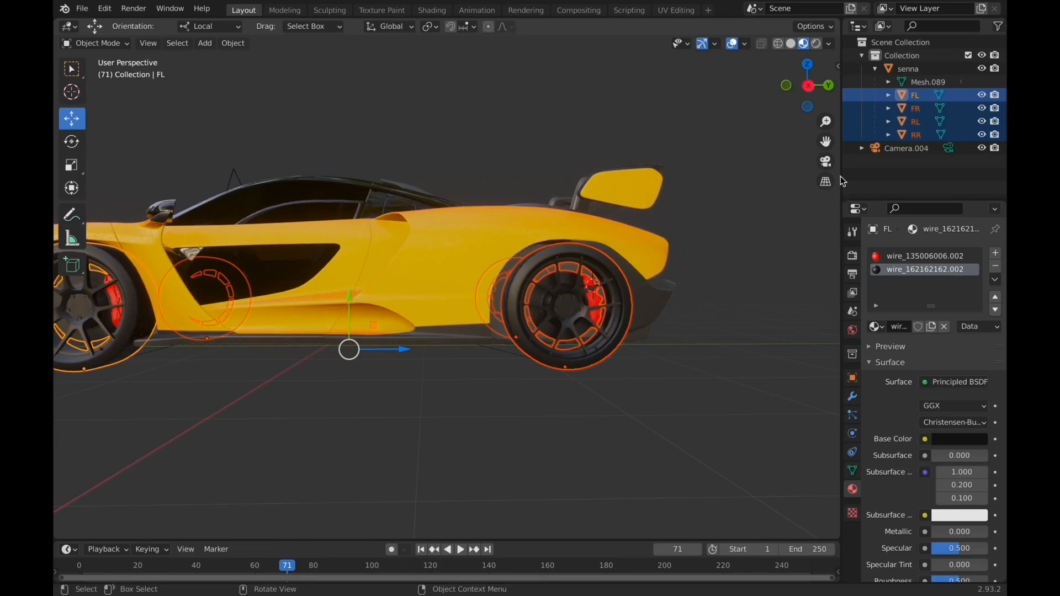
click(586, 371)
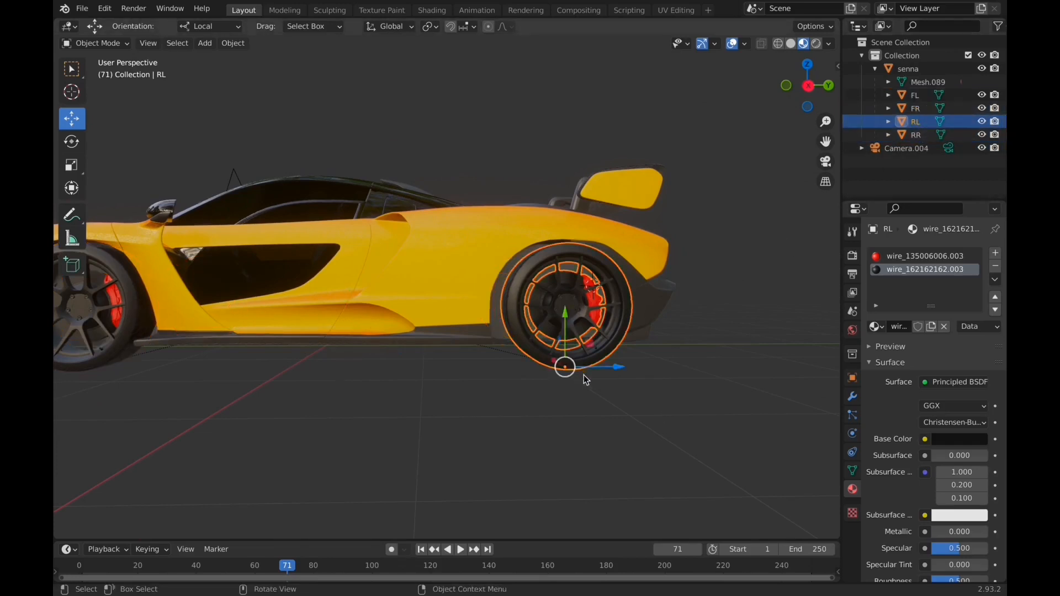
middle_drag(674, 391, 670, 367)
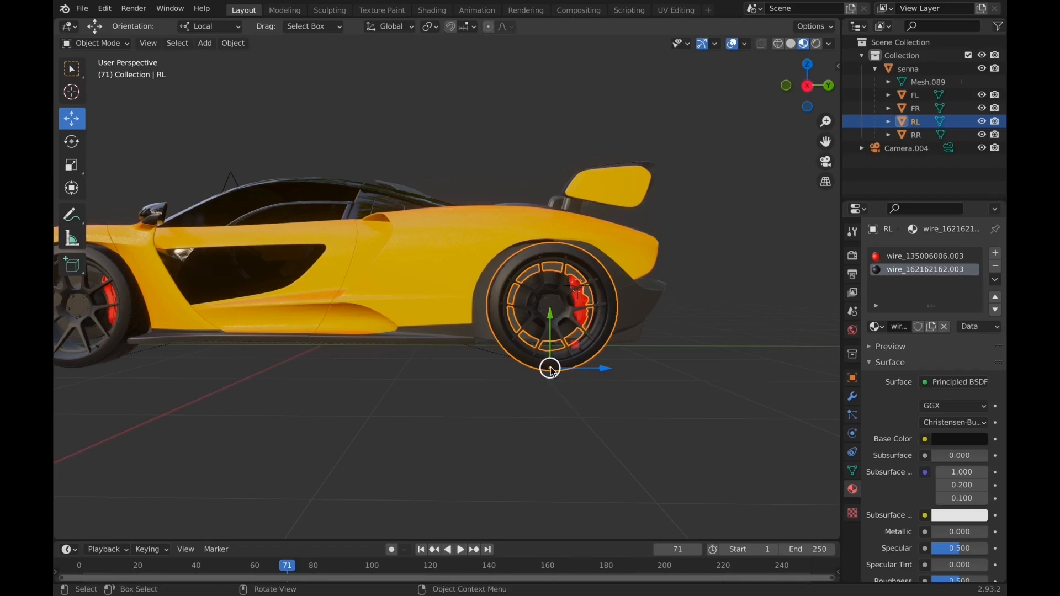
scroll(551, 369, up, 3)
scroll(550, 369, down, 2)
middle_drag(667, 372, 661, 374)
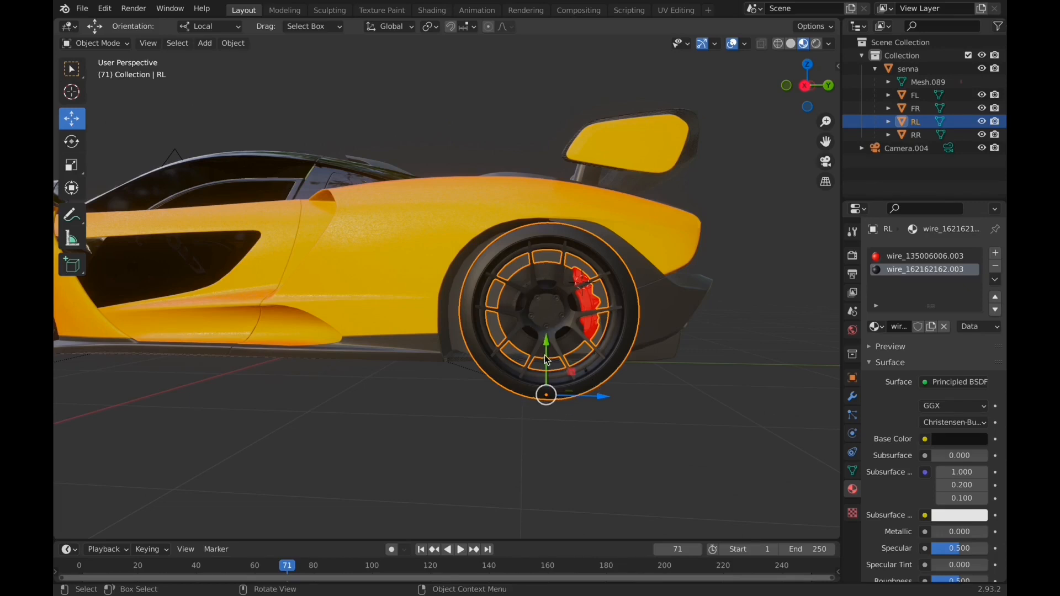
middle_drag(546, 354, 563, 344)
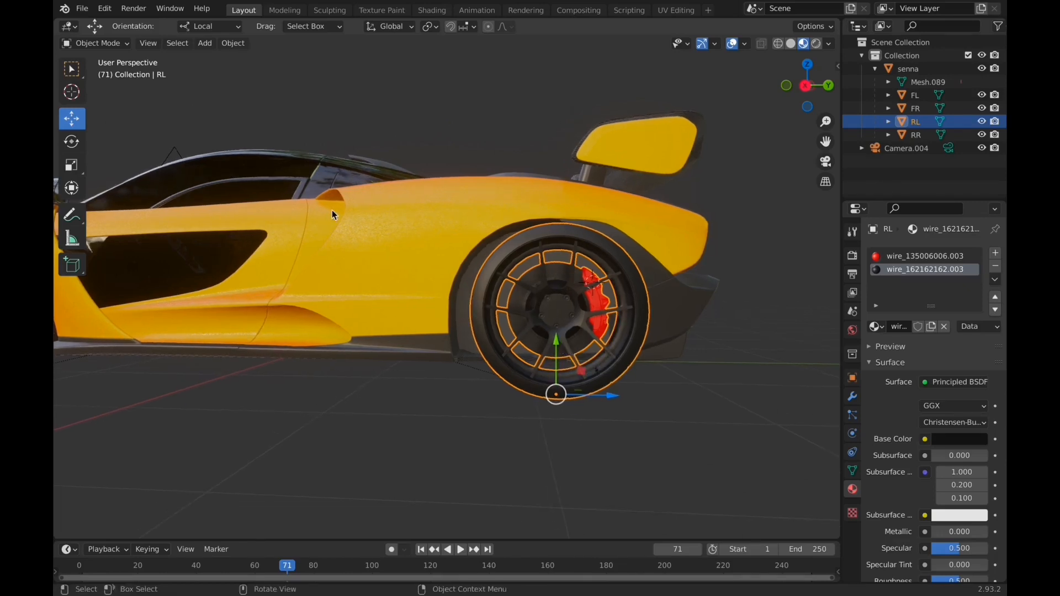
- Place the 3D cursor at the centre of the RL wheel's hub and set the wheel's origin to the 3D cursor
click(82, 101)
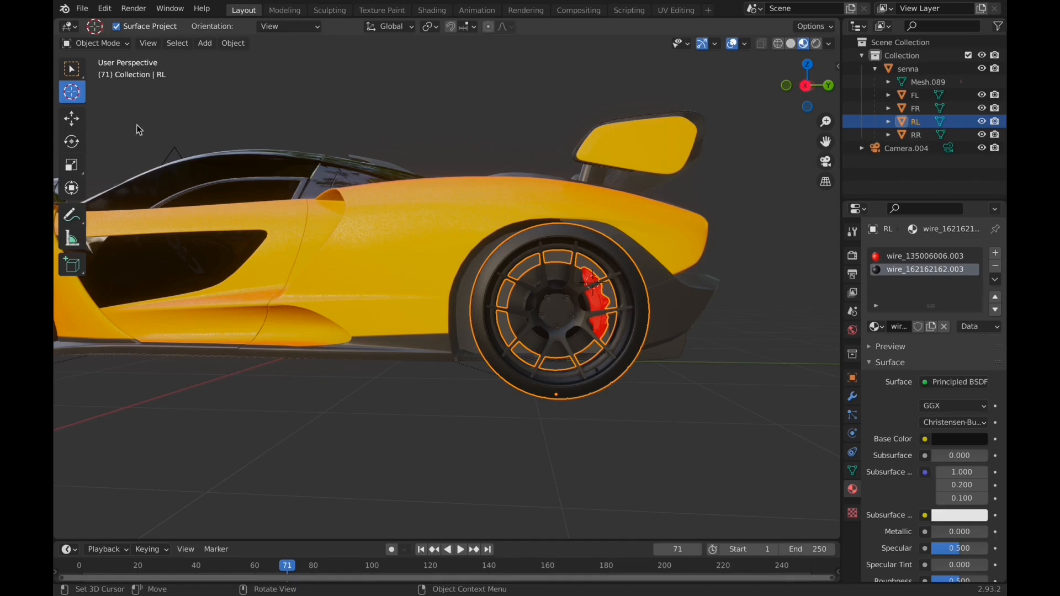
key(g)
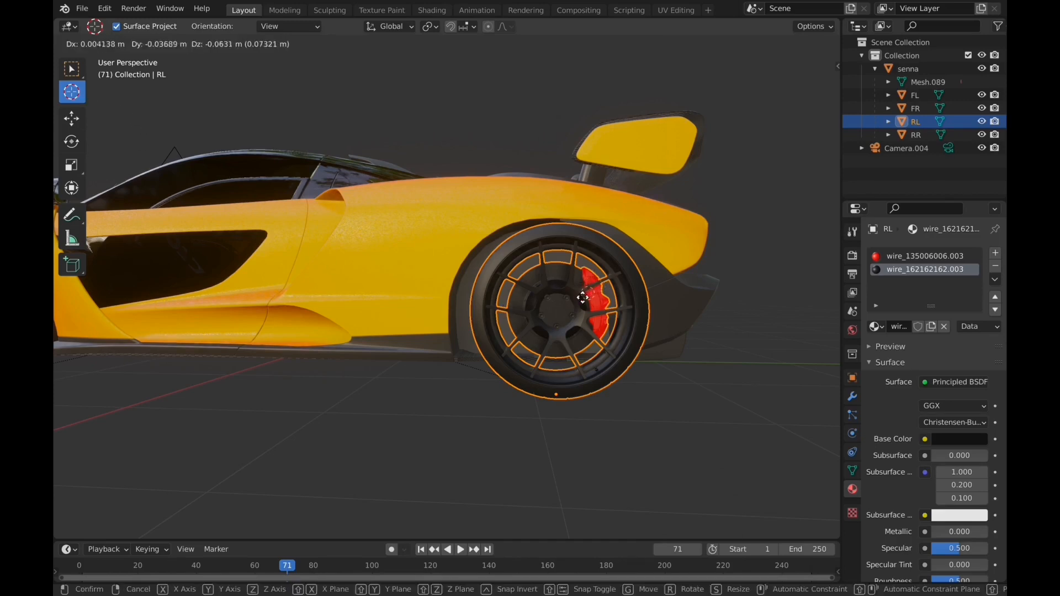
click(556, 311)
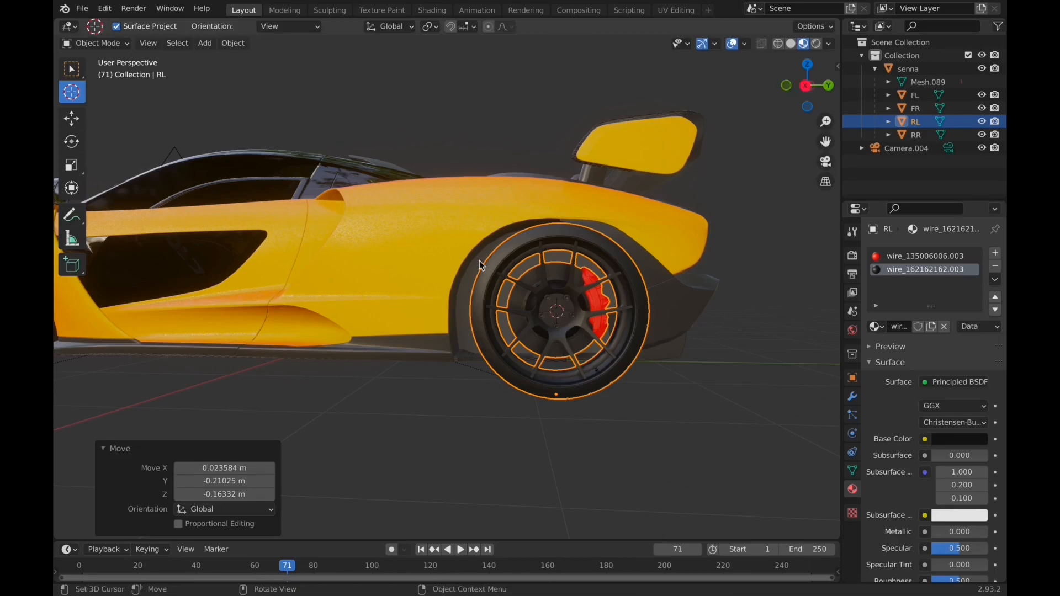
click(231, 43)
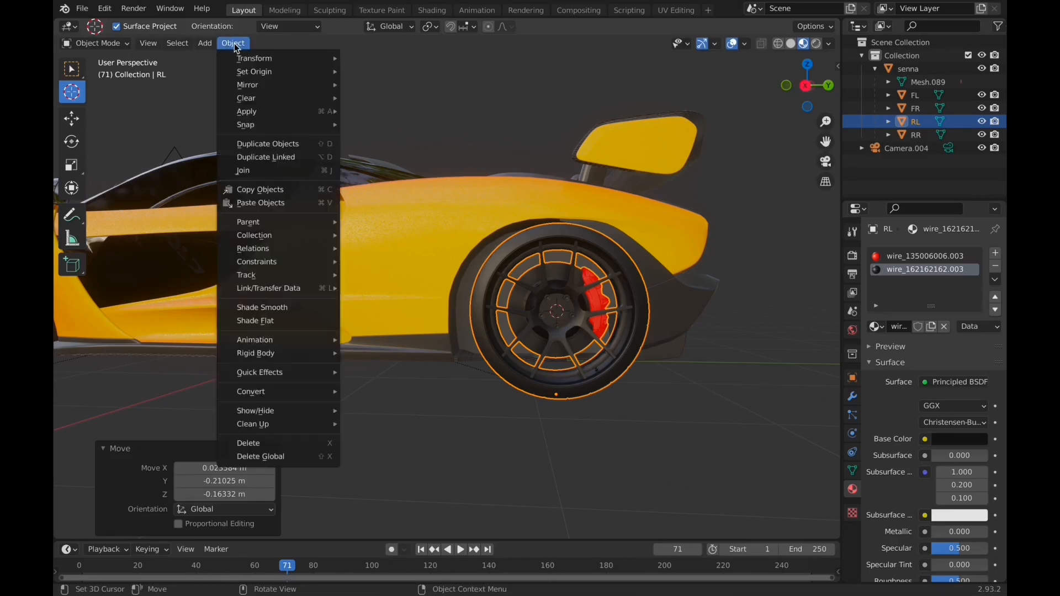
mouse_move(265, 75)
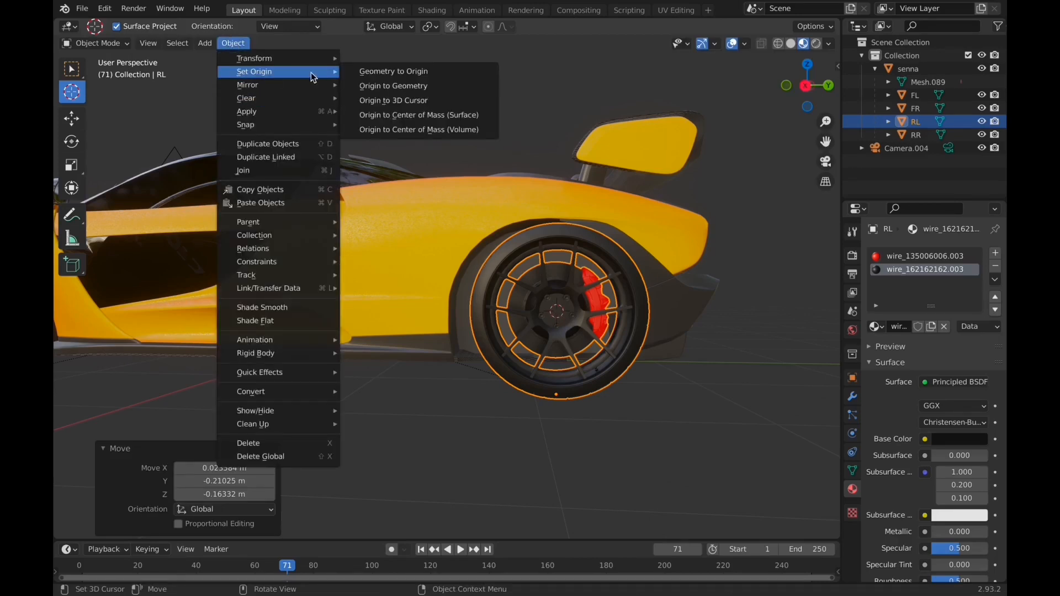
click(422, 101)
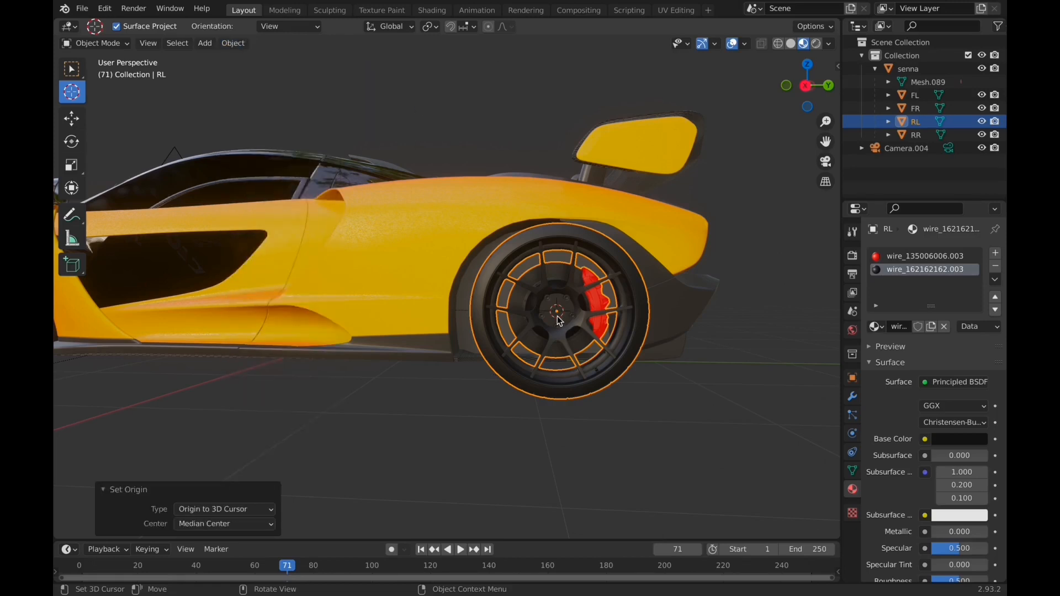
- Rotate the RL wheel about the X axis by about -2020° and a further 16.7° to test its origin
click(73, 123)
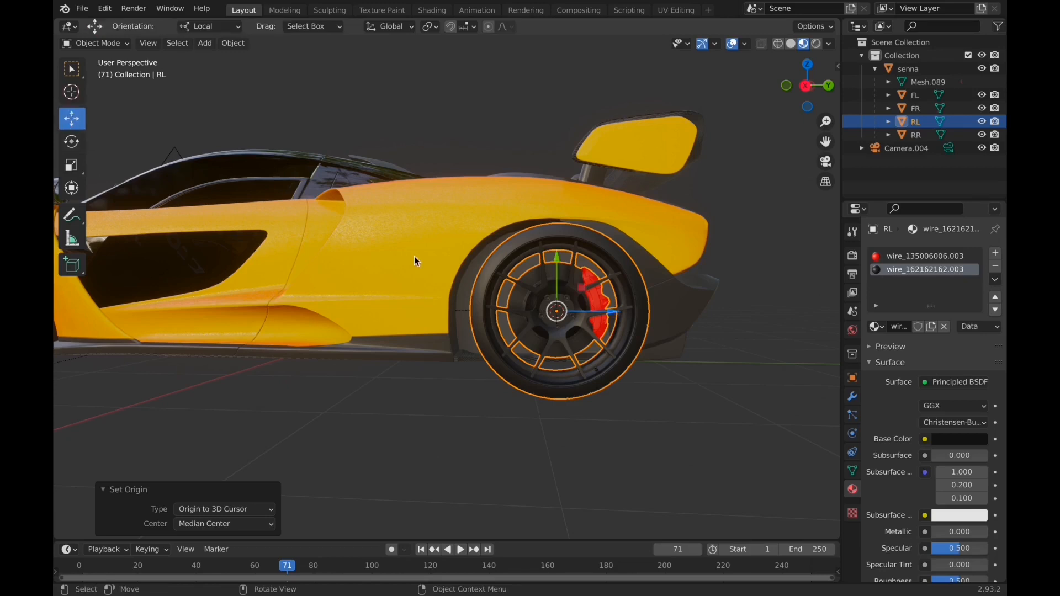
click(72, 141)
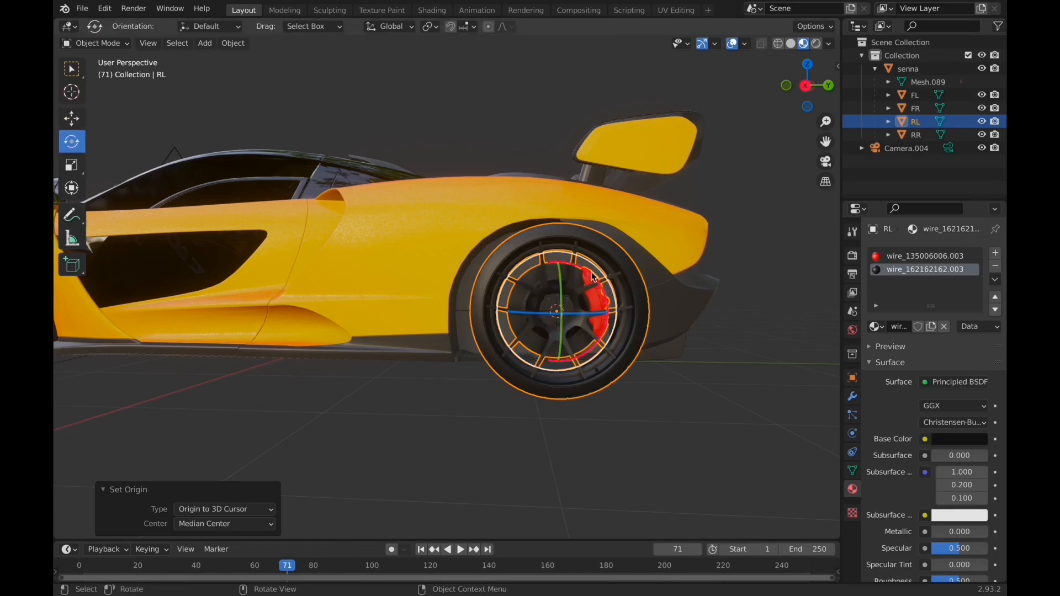
drag(596, 276, 563, 319)
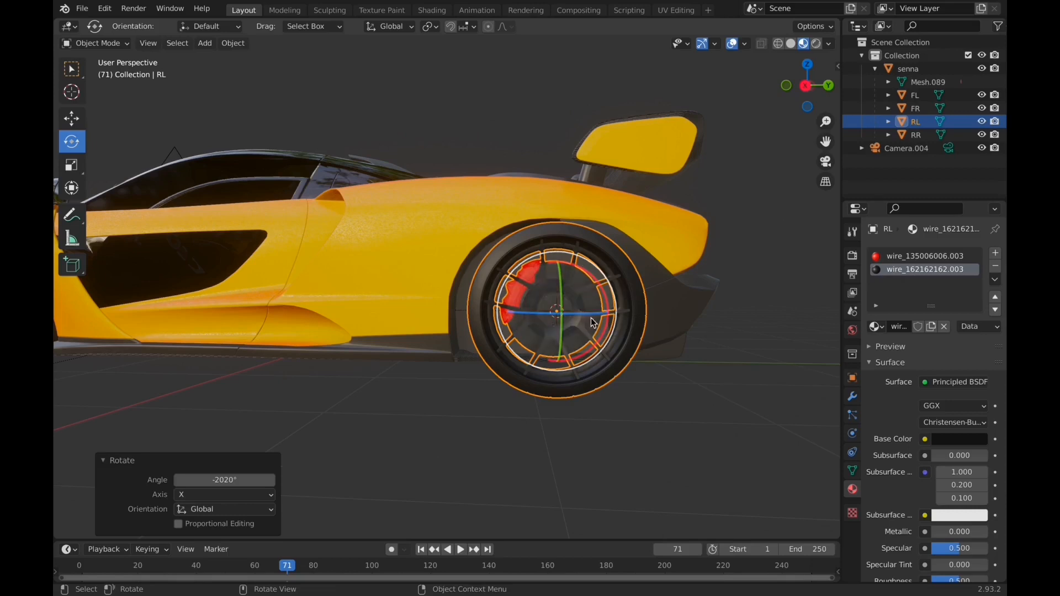
drag(591, 276, 592, 244)
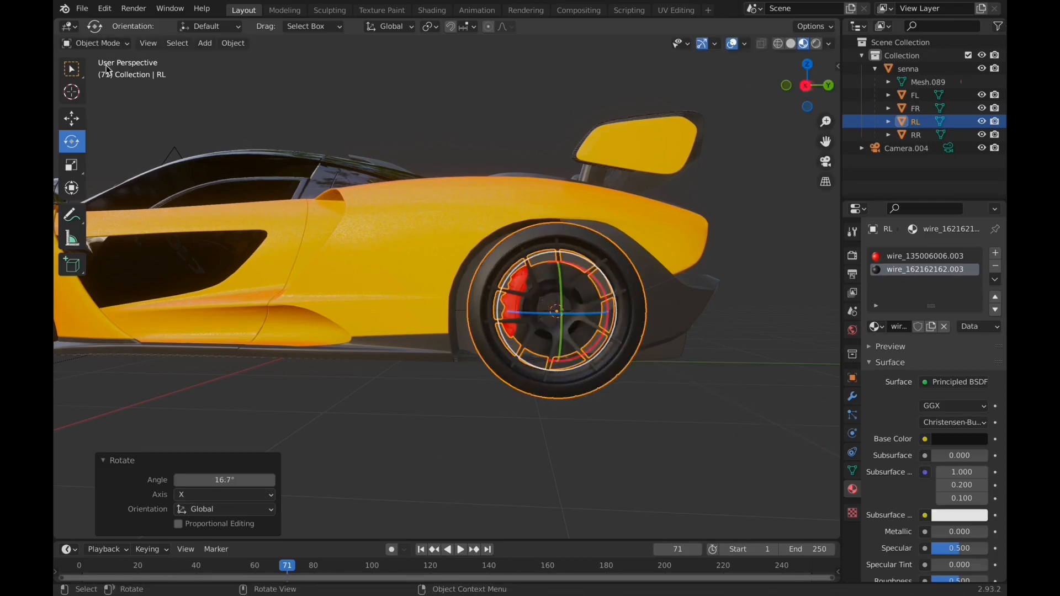
- Show the car in the right orthographic view with the Cursor tool active, and hide the FL, FR and RR wheels
click(74, 94)
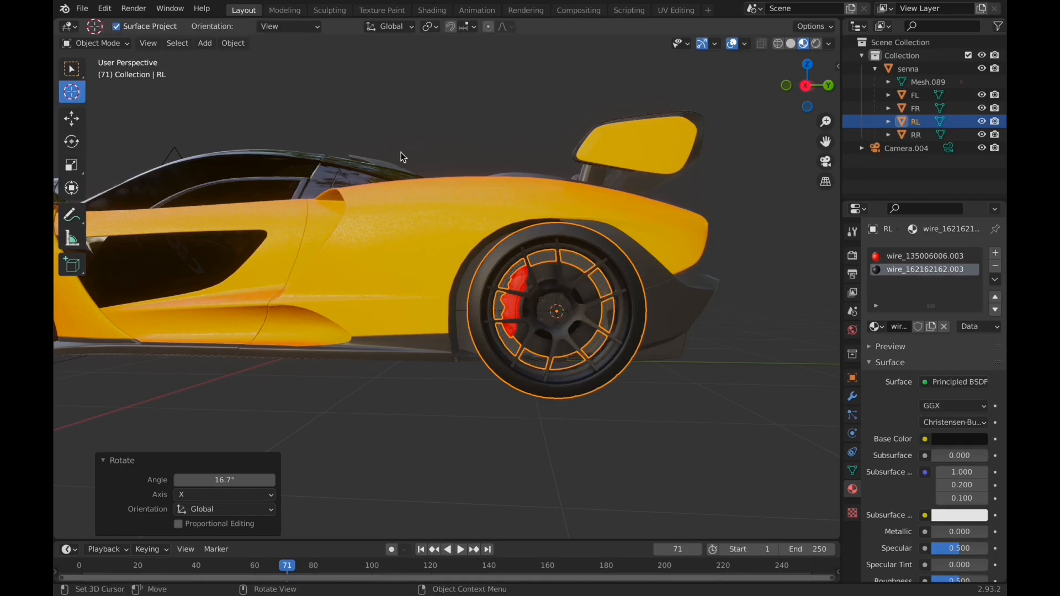
key(grave)
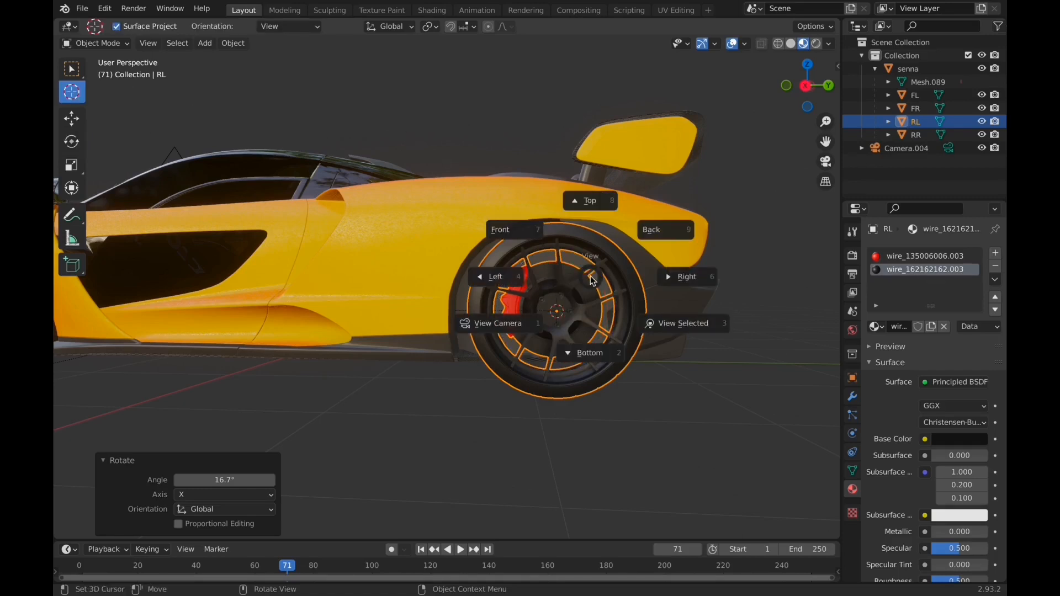
click(671, 274)
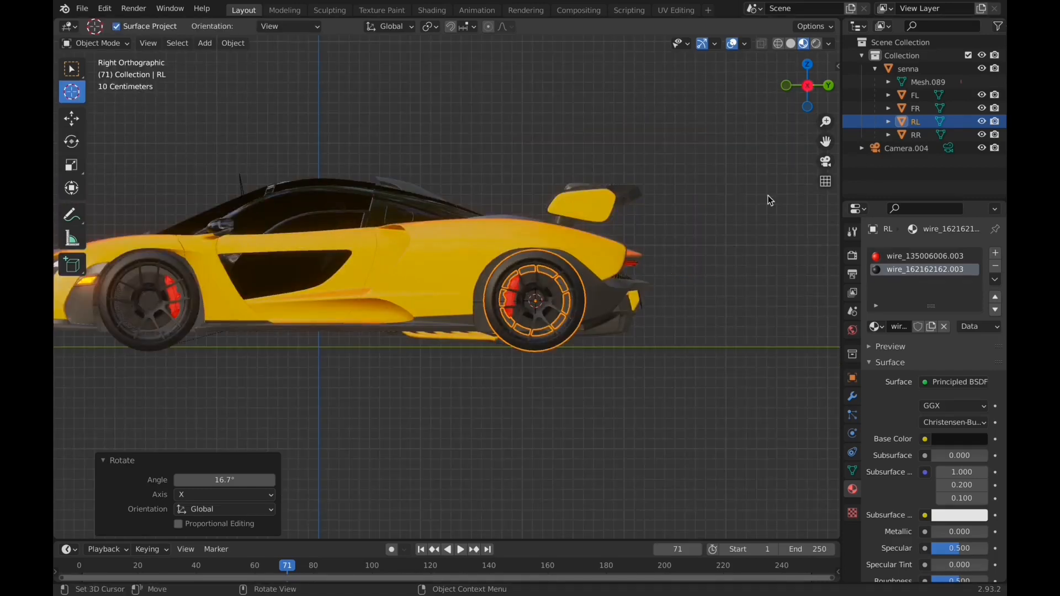
click(982, 97)
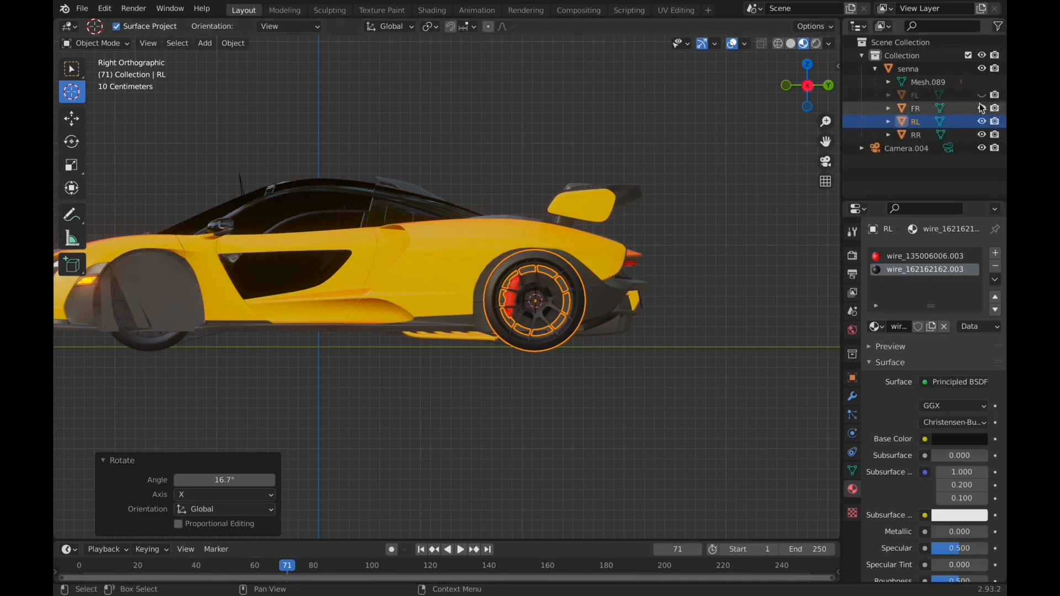
click(982, 109)
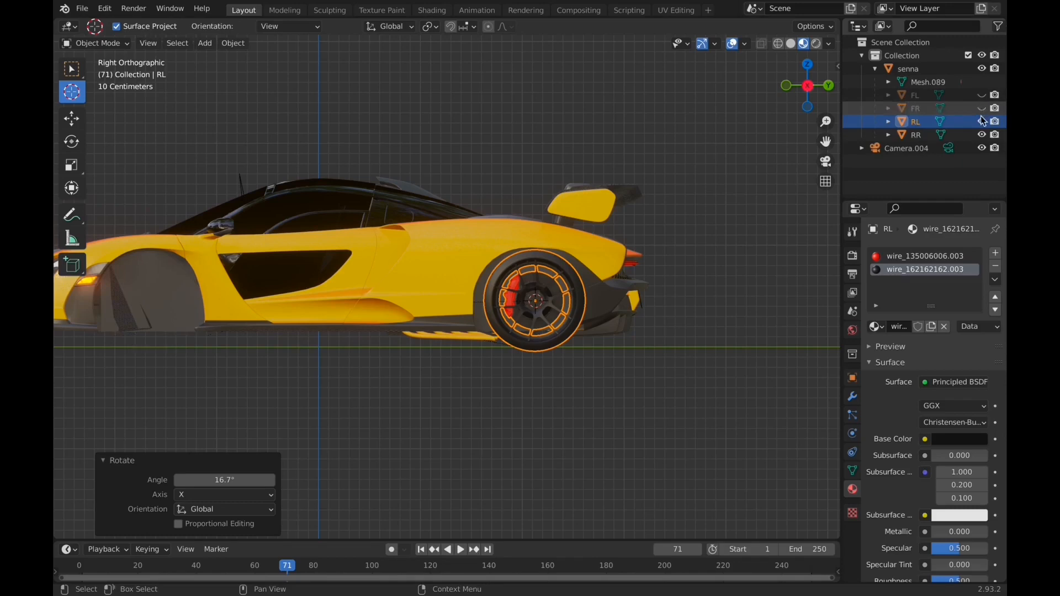
click(985, 136)
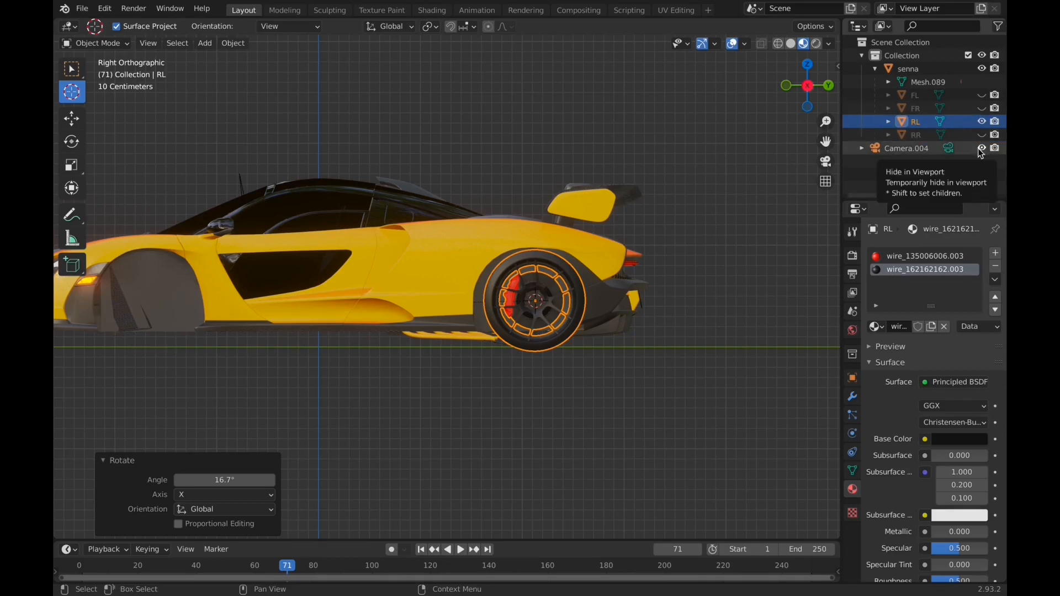
- Delete the Camera.004 object from the scene
click(911, 150)
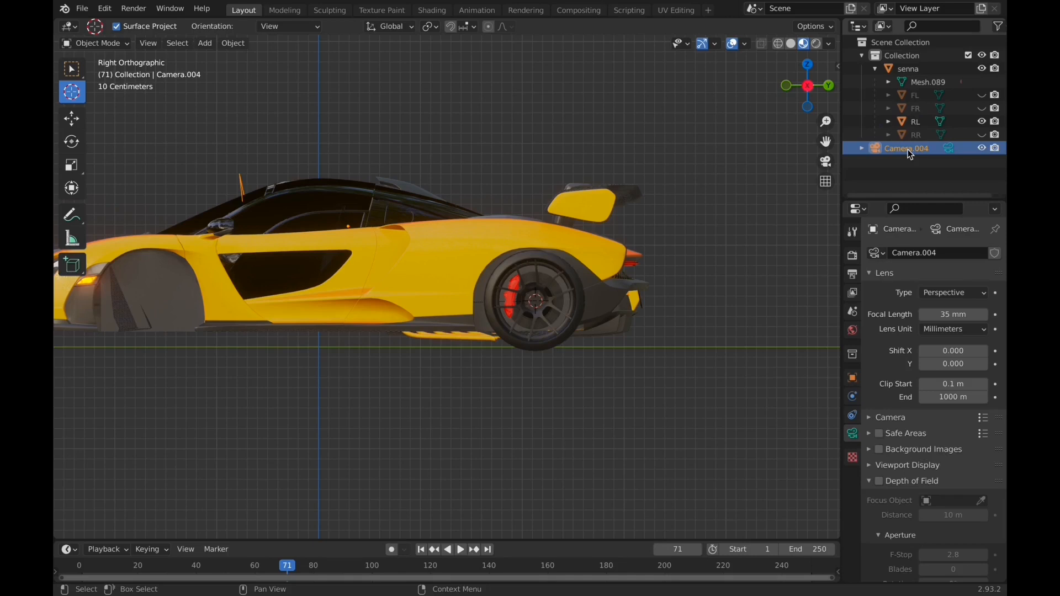
right_click(909, 150)
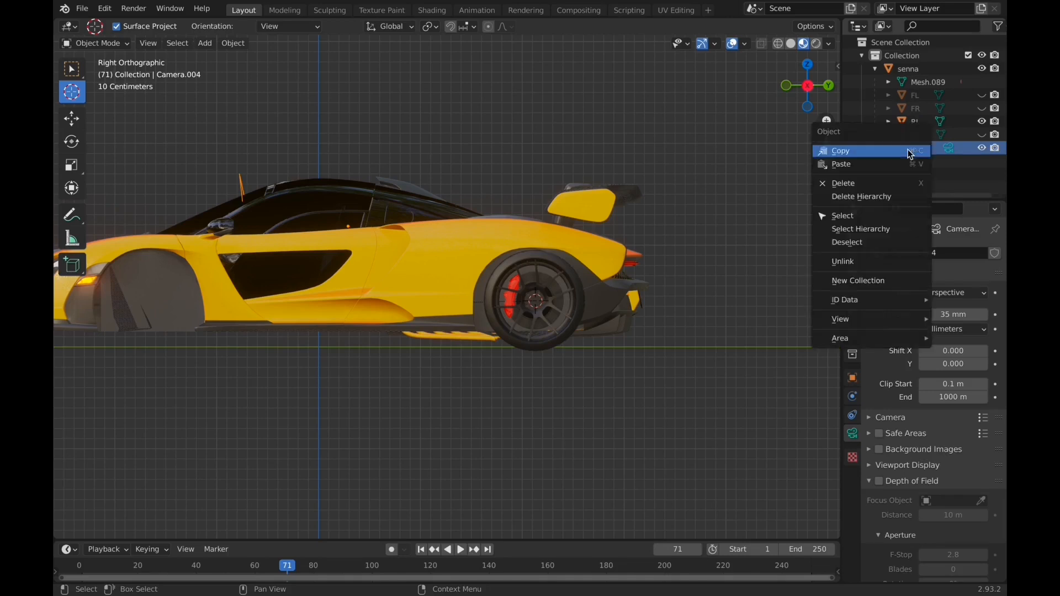
click(853, 185)
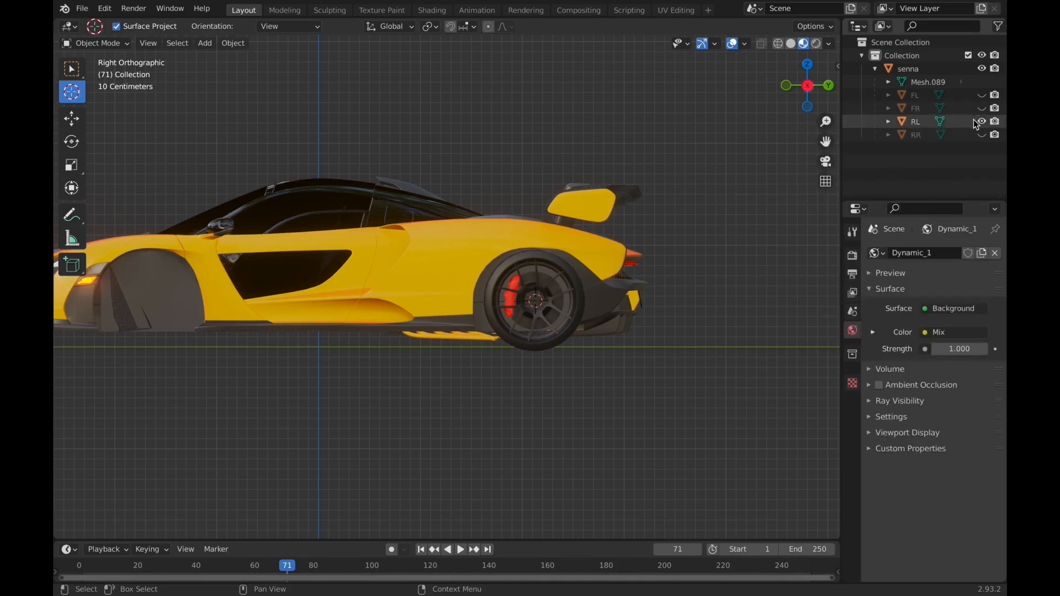
- Hide the senna body so that only the RL wheel is shown, and bring the wheel's hub into close view
click(915, 70)
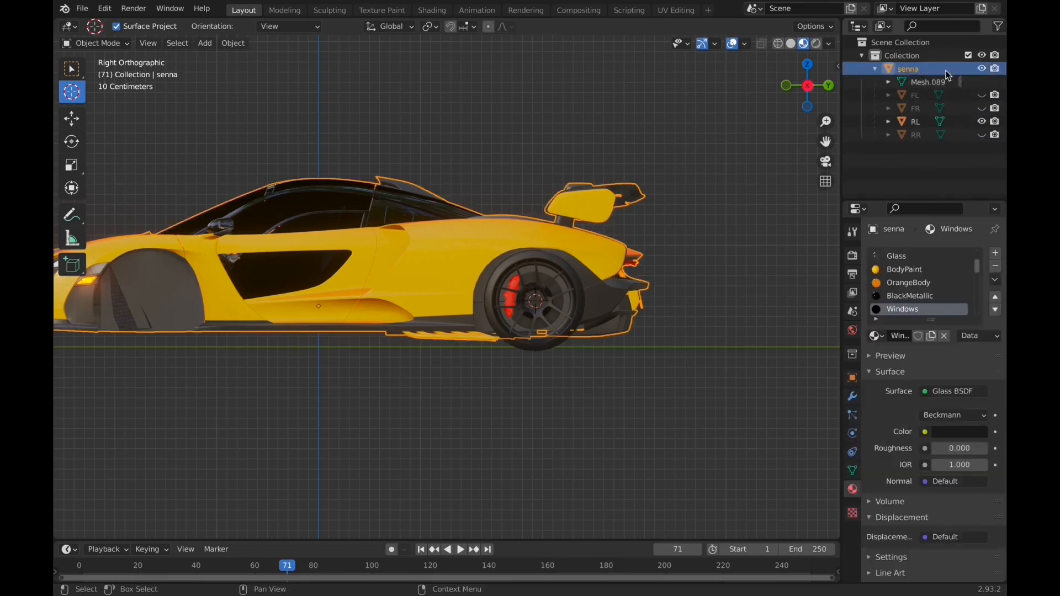
click(982, 68)
scroll(701, 299, up, 4)
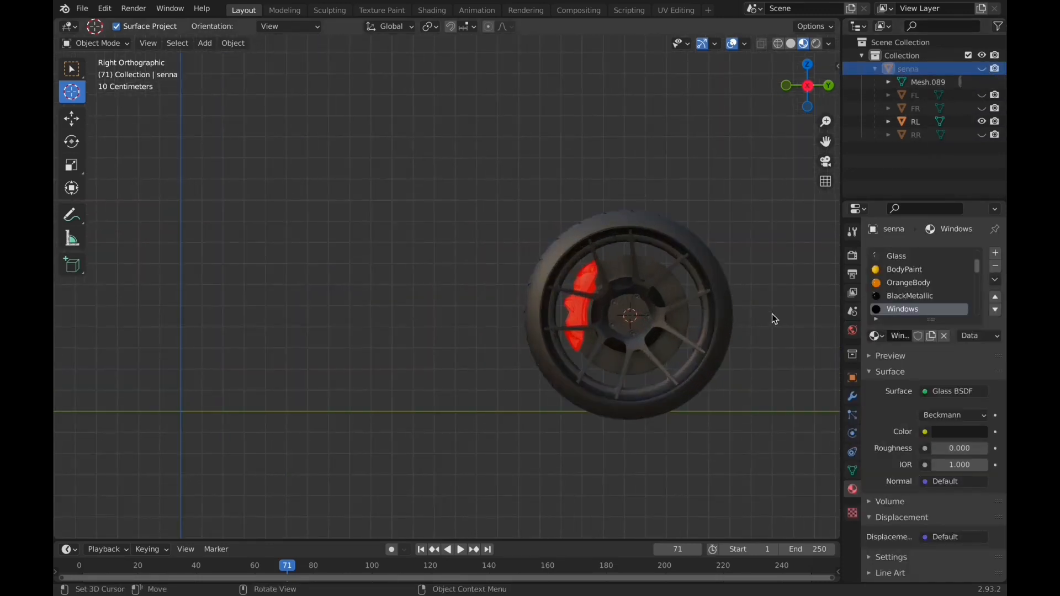
middle_drag(772, 313, 612, 349)
scroll(688, 313, down, 3)
scroll(600, 348, up, 6)
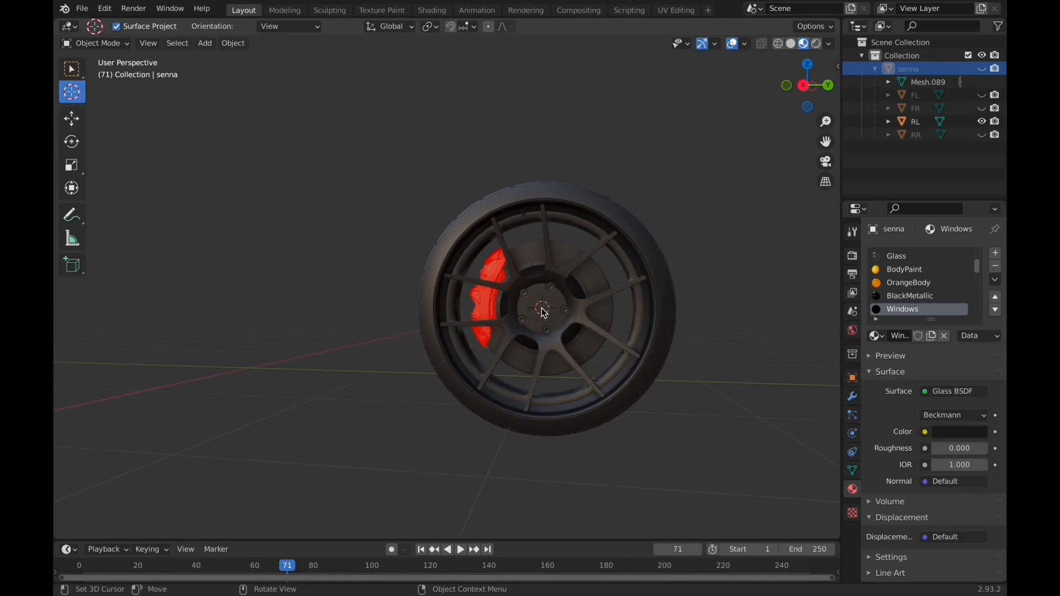
- Place the 3D cursor at the RL wheel's hub and try to set the origin to the 3D cursor
drag(545, 312, 543, 310)
click(234, 43)
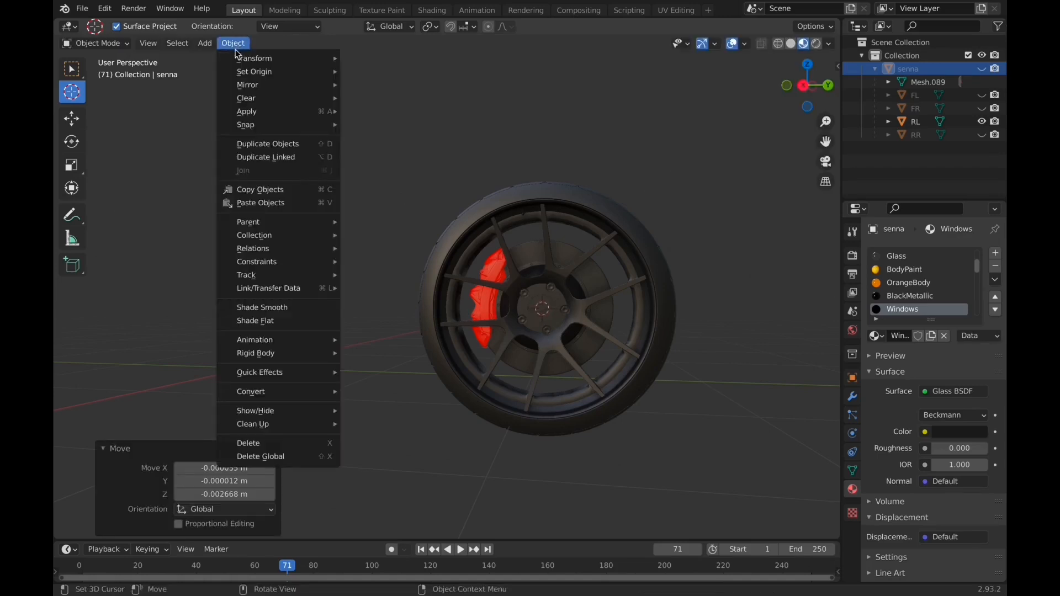
mouse_move(260, 74)
click(408, 101)
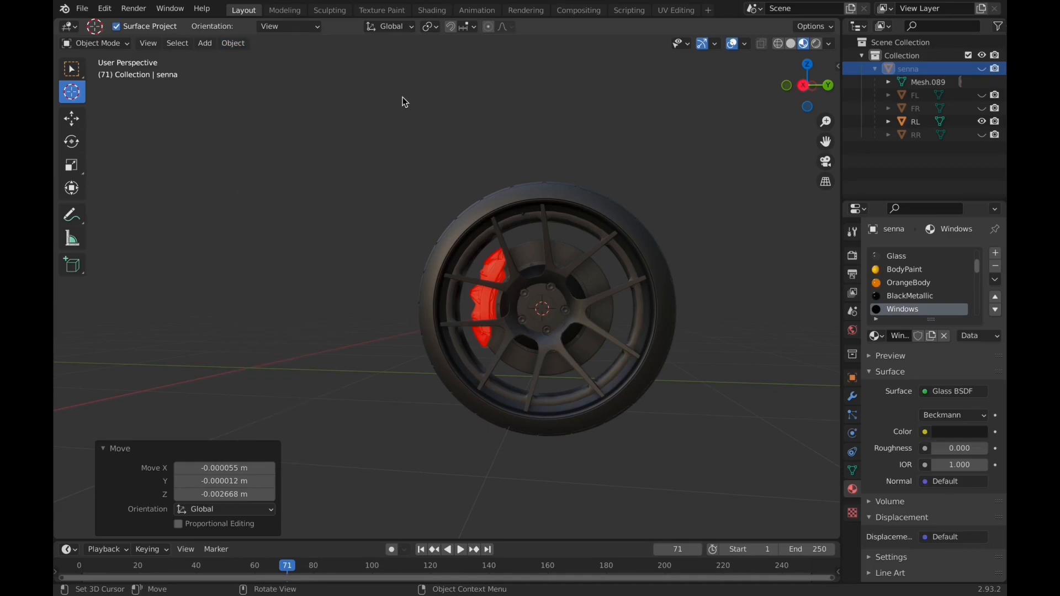
- Select the RL wheel and rotate it about the X axis to test its origin
click(71, 141)
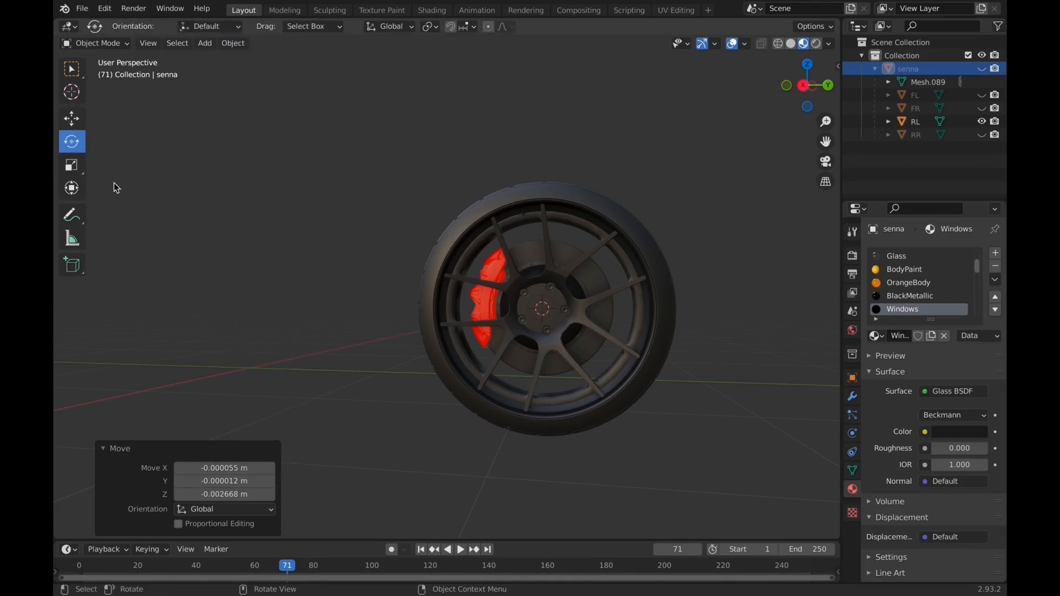
click(102, 450)
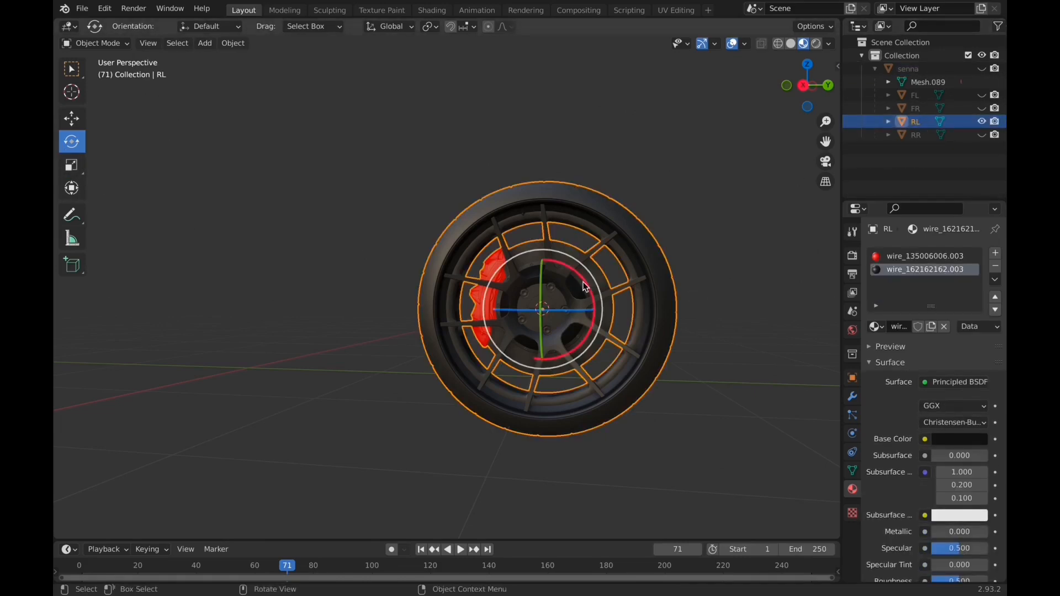
drag(585, 283, 552, 309)
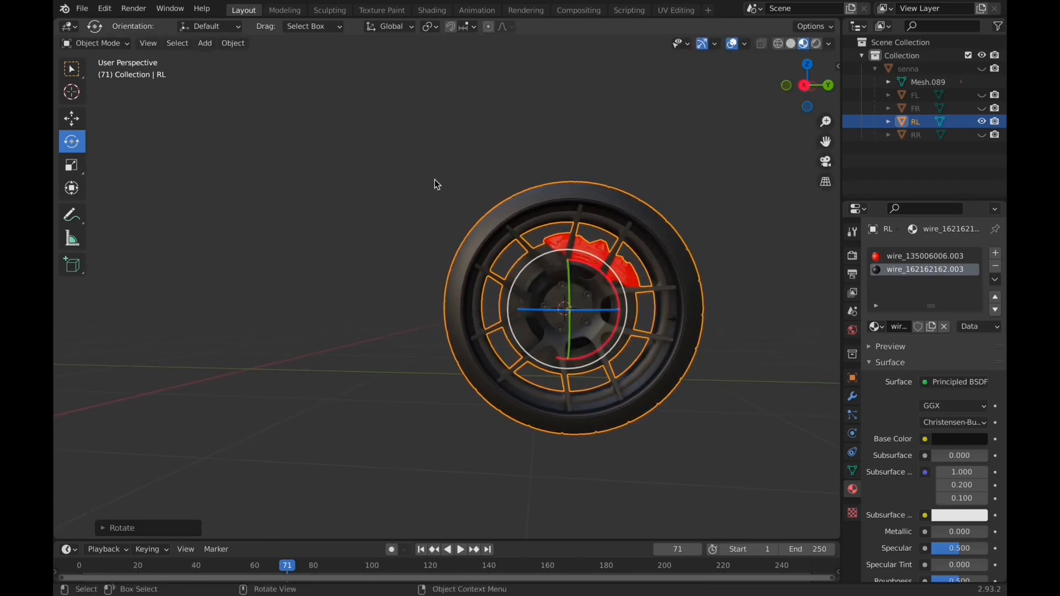
- Reposition the 3D cursor more precisely on the centre of the RL wheel's hub
click(71, 93)
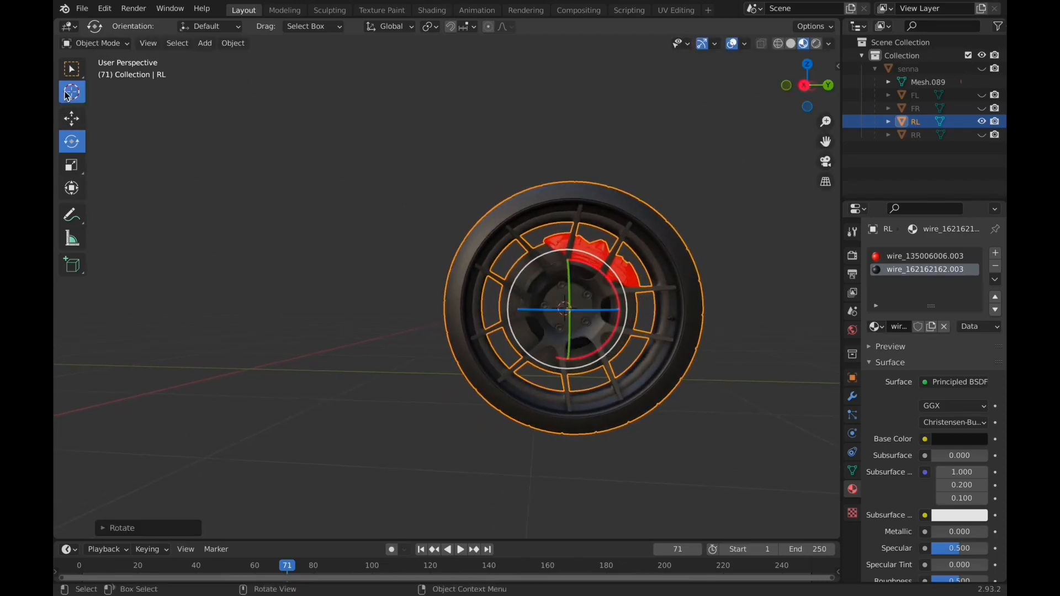
click(567, 311)
drag(570, 314, 569, 308)
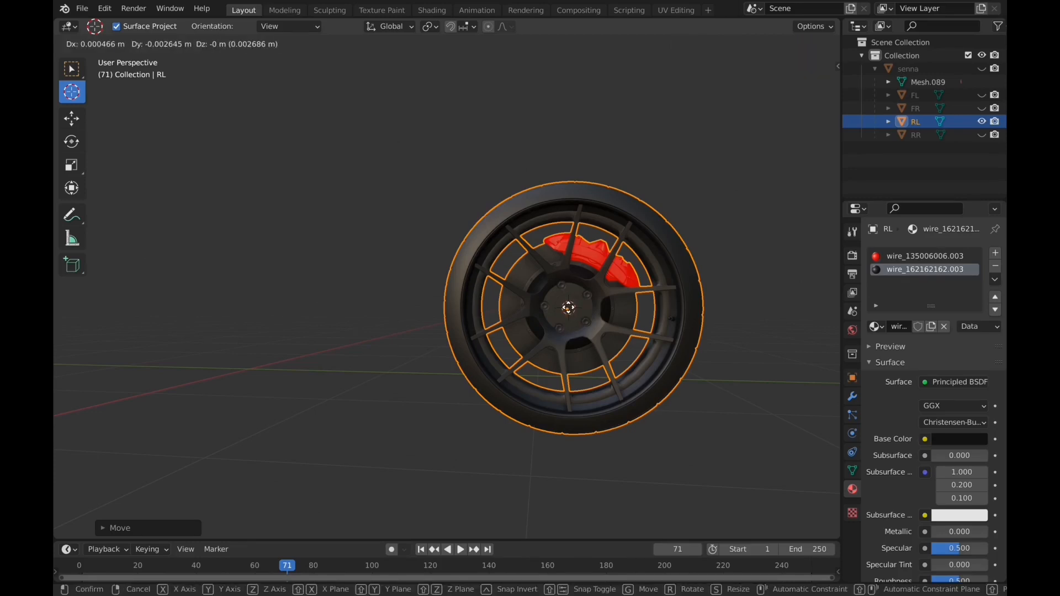
drag(569, 308, 568, 308)
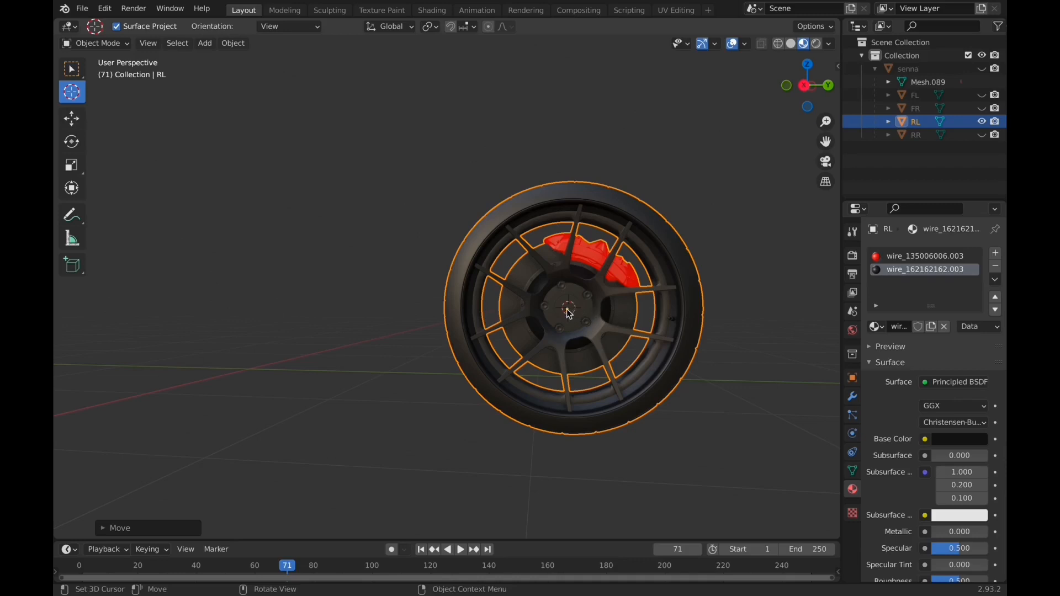
drag(568, 308, 568, 308)
- Rotate the RL wheel about the X axis, switch to the right orthographic view, and rotate it again to check its origin
click(72, 141)
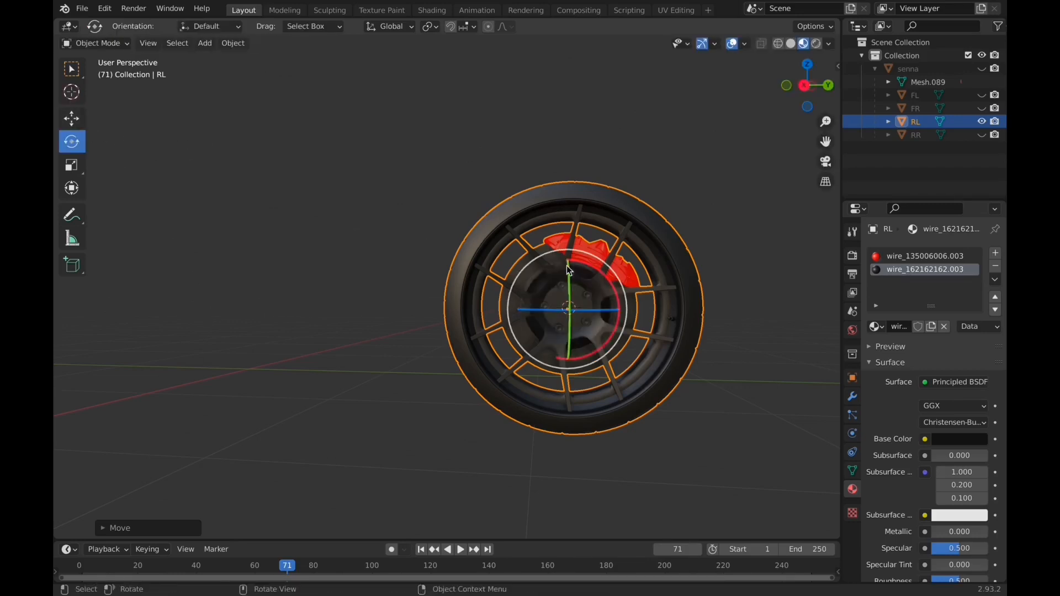
drag(582, 264, 603, 278)
middle_drag(545, 280, 548, 283)
key(grave)
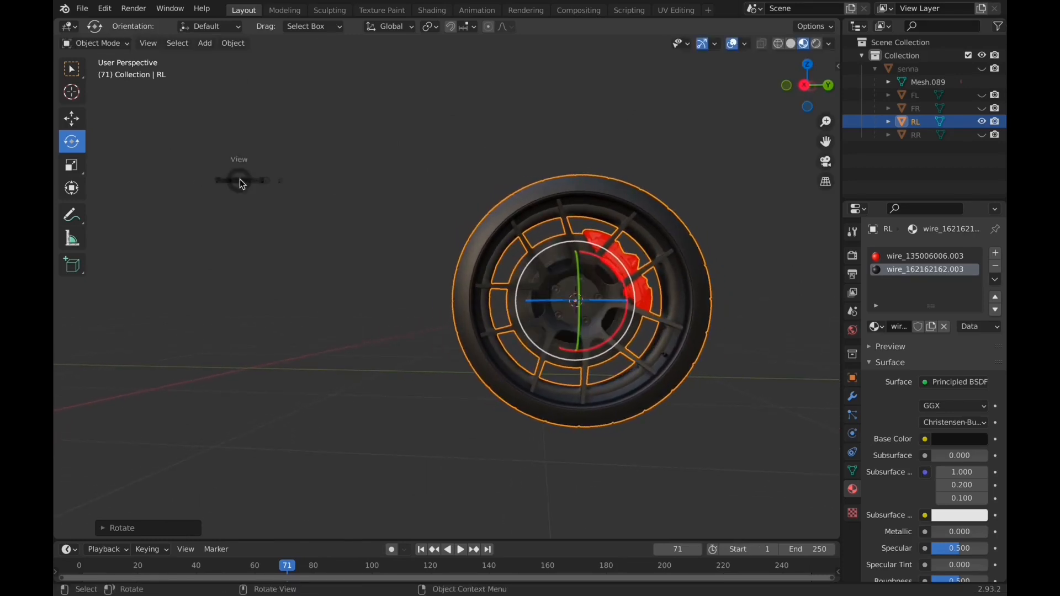
click(333, 179)
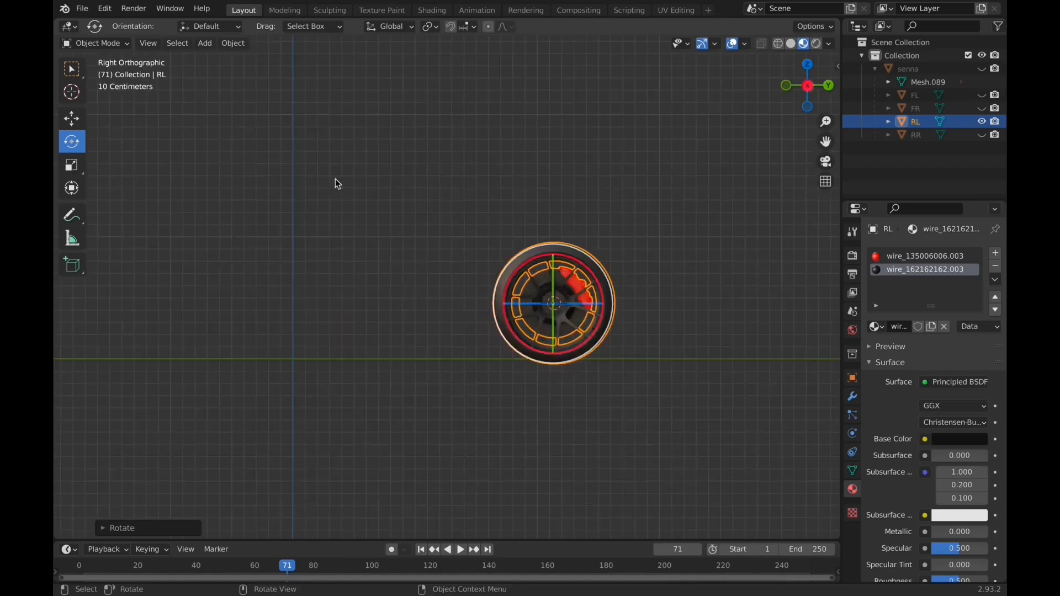
scroll(541, 338, up, 4)
scroll(521, 339, up, 2)
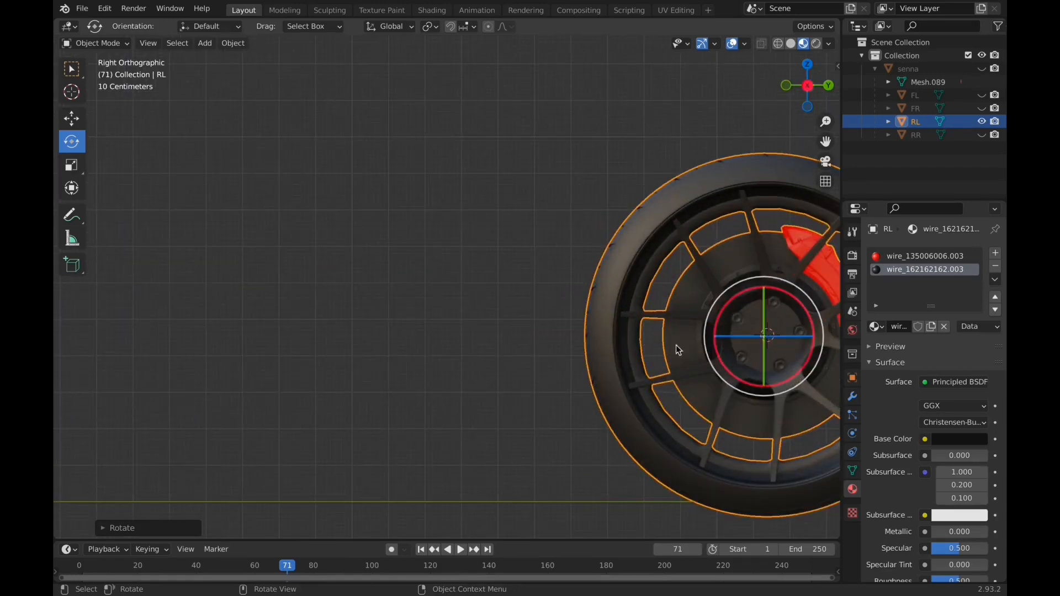
shift+middle_drag(676, 345, 444, 323)
drag(564, 283, 489, 320)
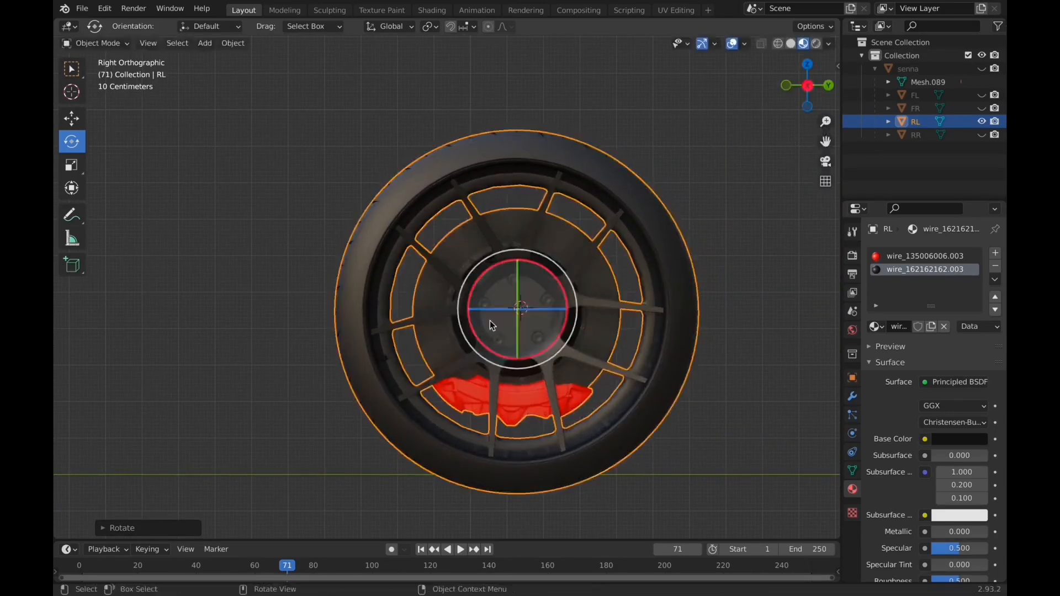
- Place the 3D cursor on the hub centre in the right orthographic view and set the RL wheel's origin to the 3D cursor
click(71, 92)
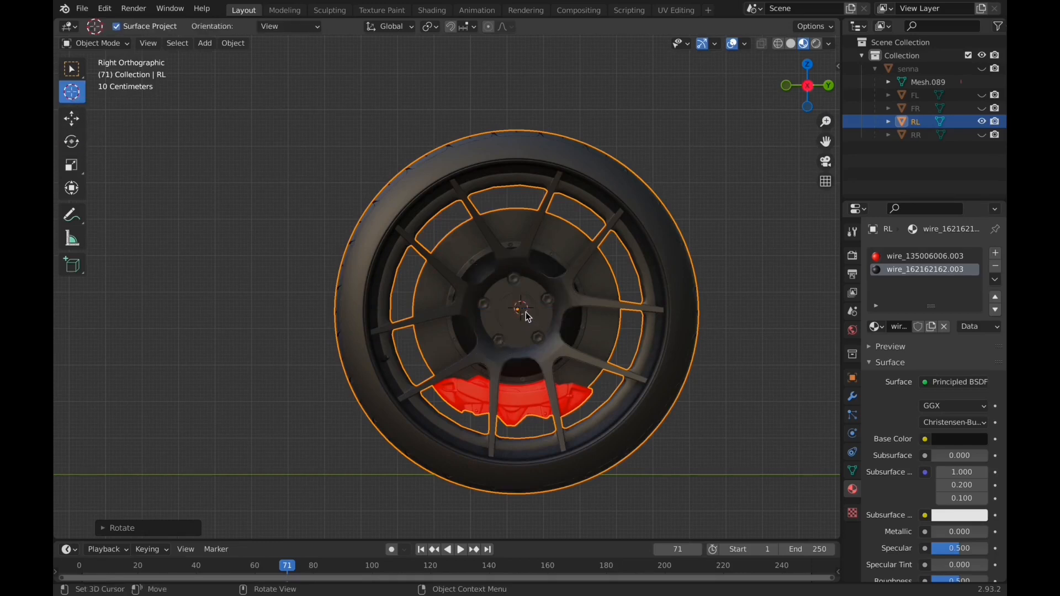
drag(520, 310, 517, 314)
click(233, 43)
mouse_move(279, 72)
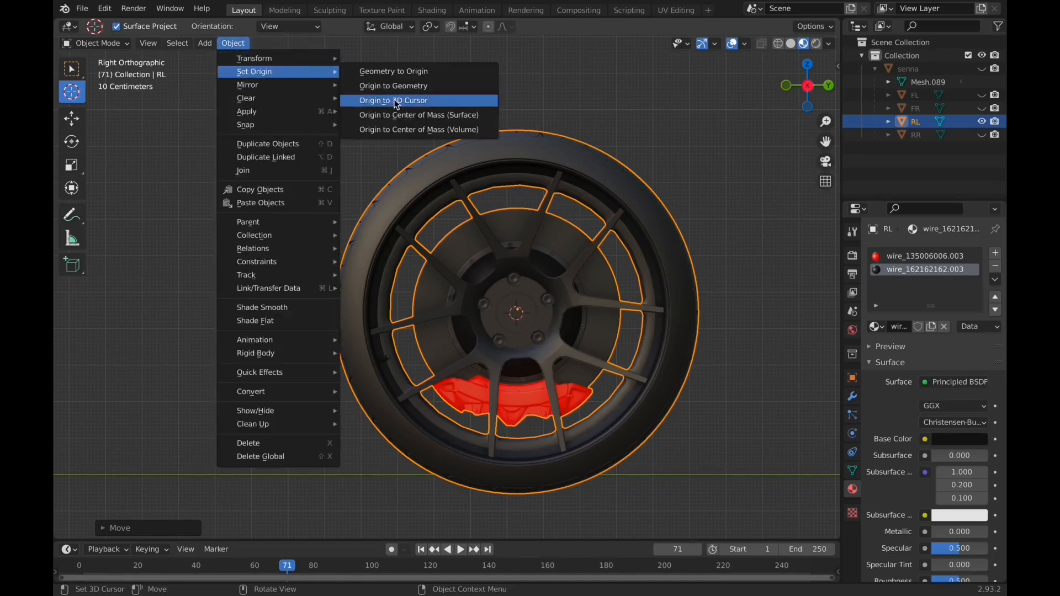
click(397, 102)
- Rotate the RL wheel about the X axis to test its new origin, and unhide the car body and other wheels
click(72, 142)
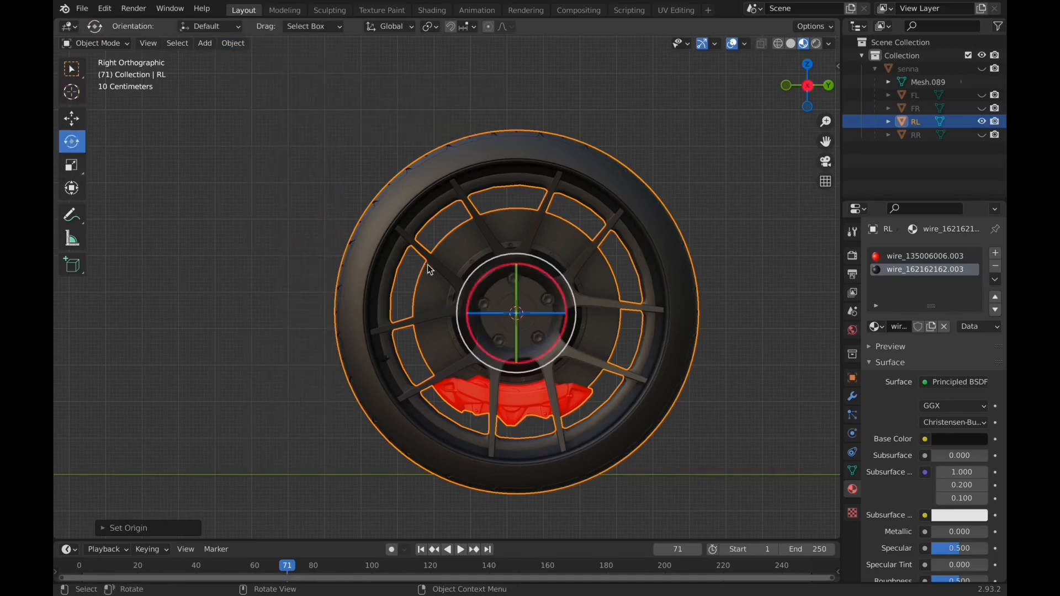
drag(527, 264, 530, 353)
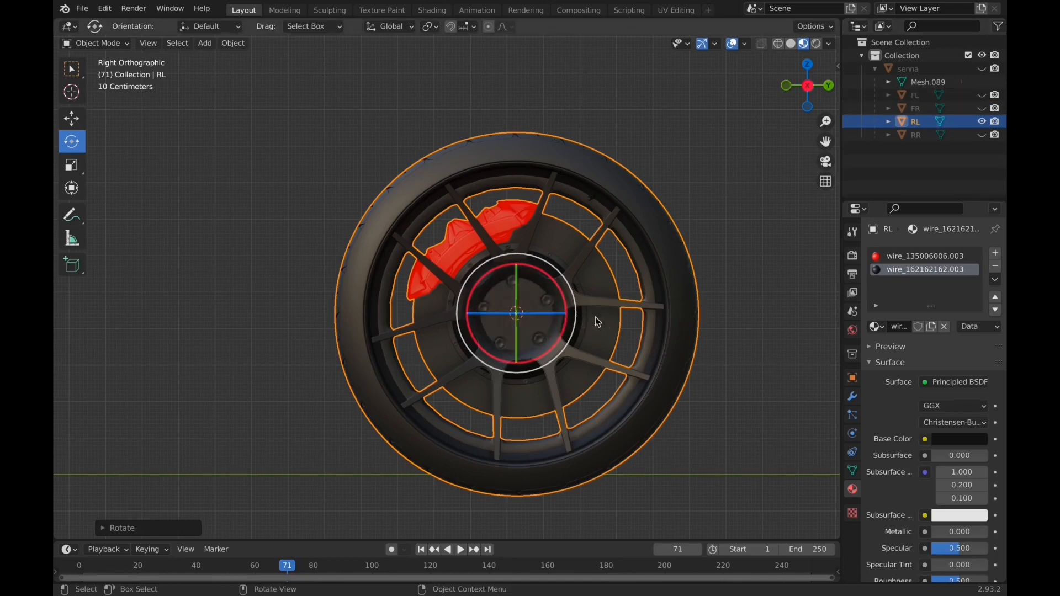
key(KP_Divide)
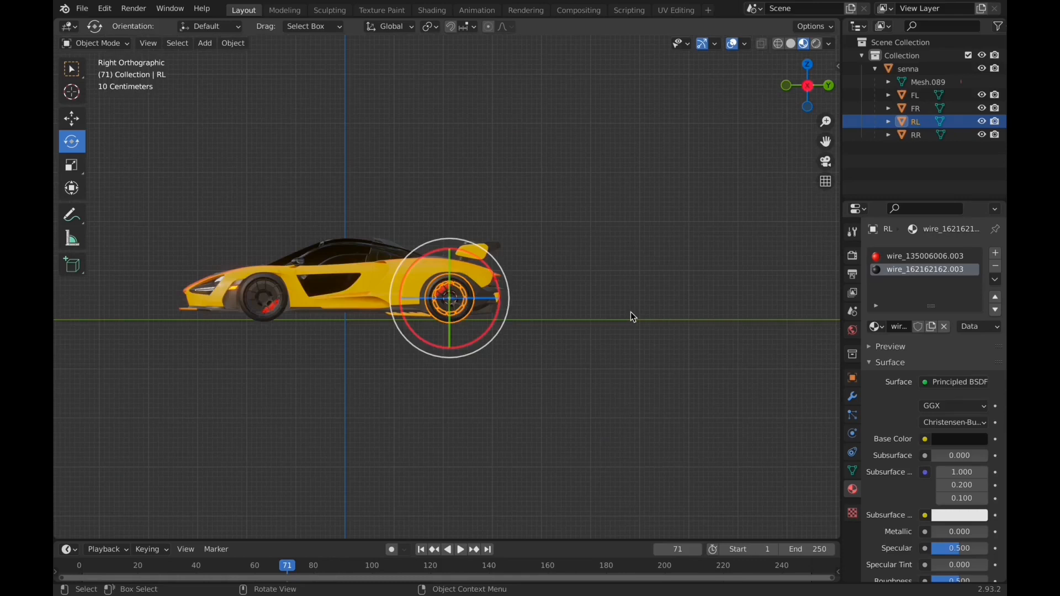
mouse_move(641, 300)
middle_down()
mouse_move(557, 345)
mouse_move(505, 344)
mouse_move(482, 326)
mouse_move(660, 324)
mouse_move(643, 303)
middle_up()
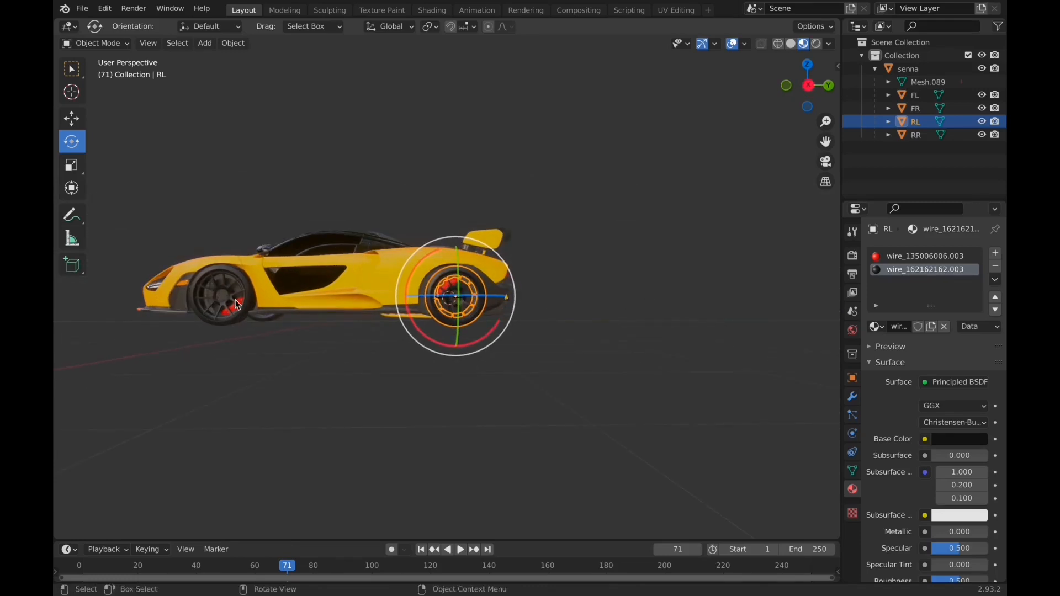
middle_drag(312, 340, 414, 355)
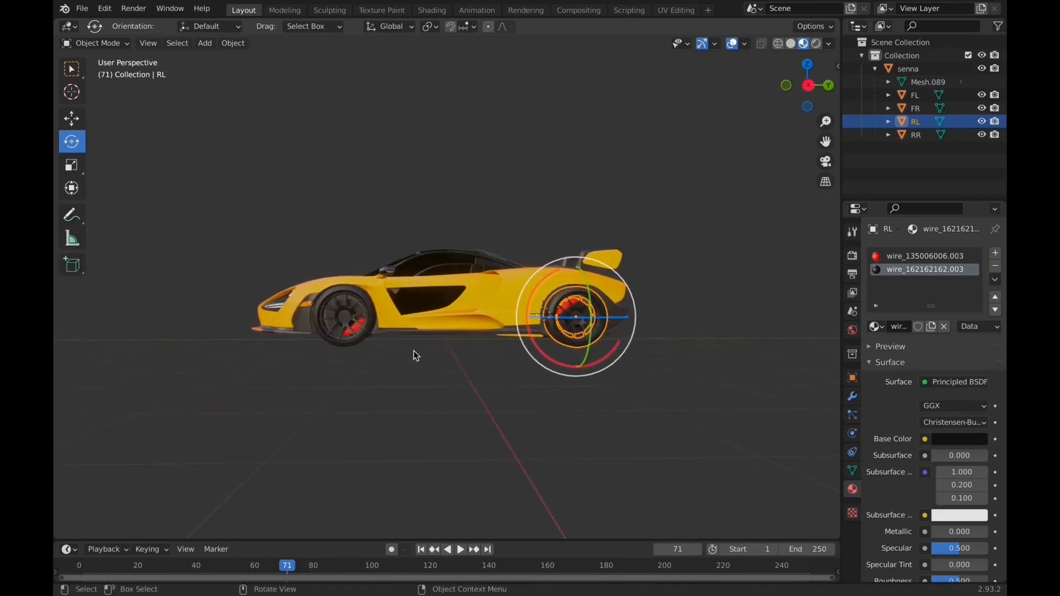
- Select the FL wheel and examine where its origin sits relative to the hub
click(348, 323)
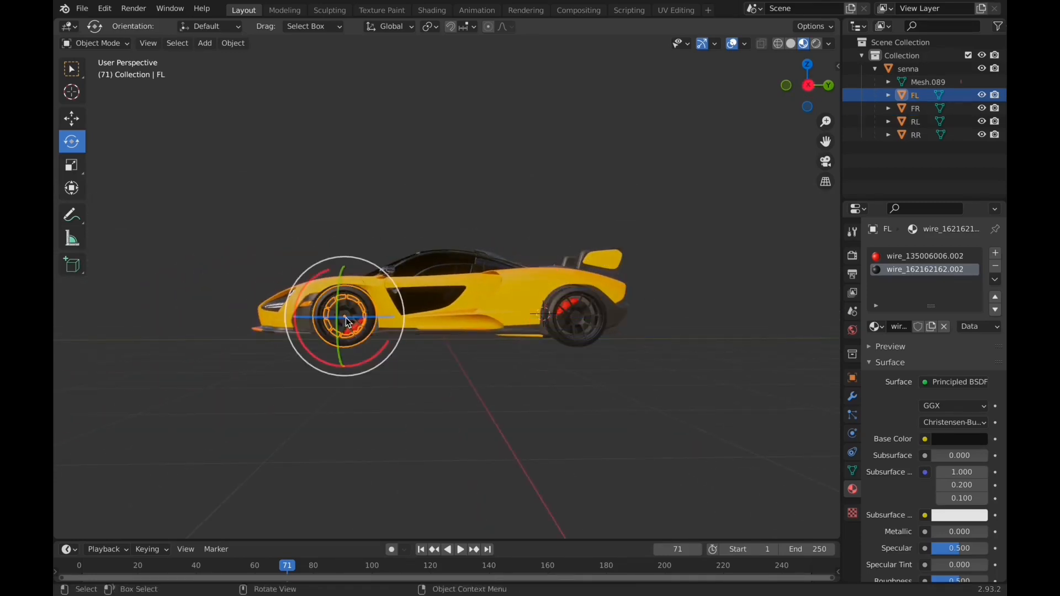
scroll(414, 329, up, 3)
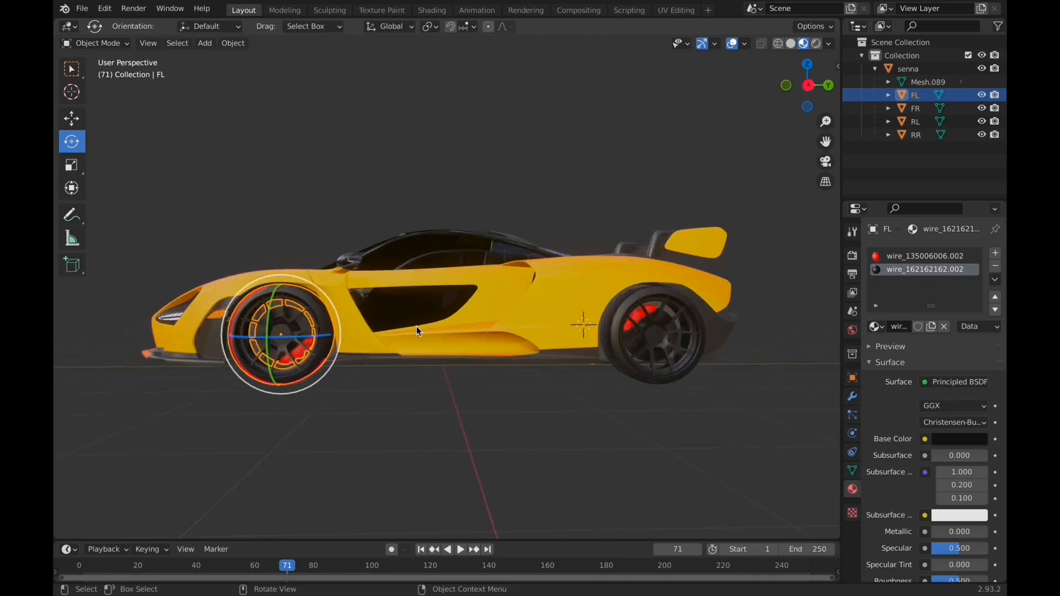
scroll(462, 319, down, 1)
scroll(552, 287, up, 1)
scroll(613, 270, down, 2)
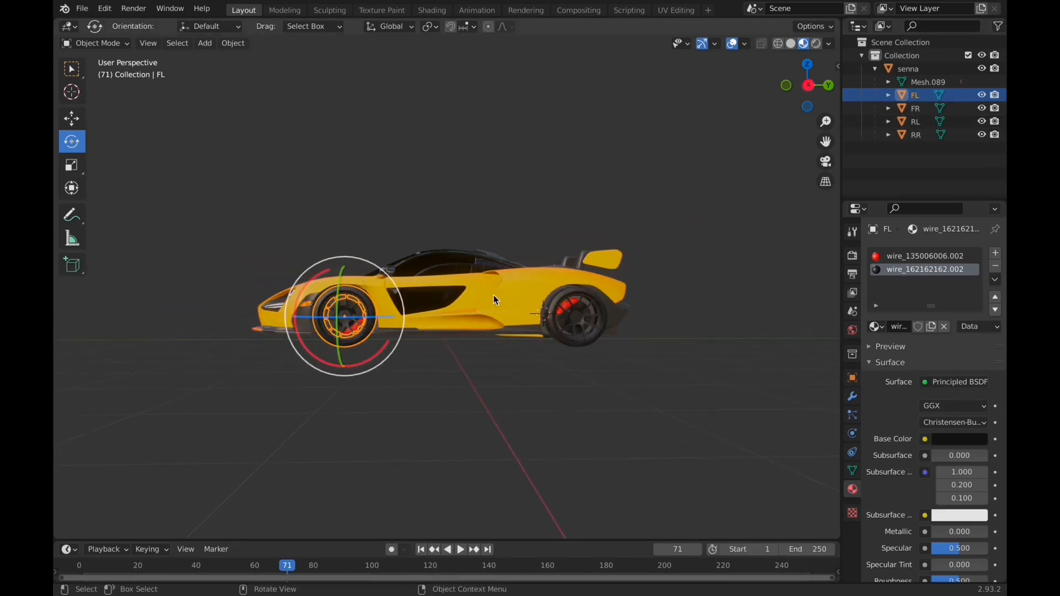
mouse_move(484, 294)
middle_down()
mouse_move(413, 335)
mouse_move(515, 309)
mouse_move(494, 304)
middle_up()
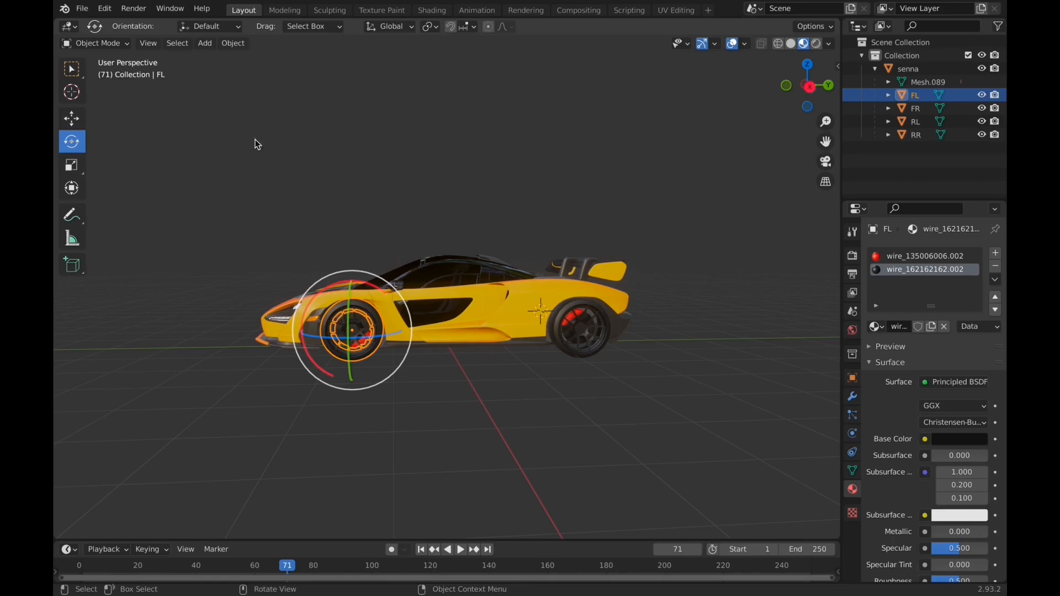
- Start an FBX export of the Senna model and review the object type and transform options
click(89, 11)
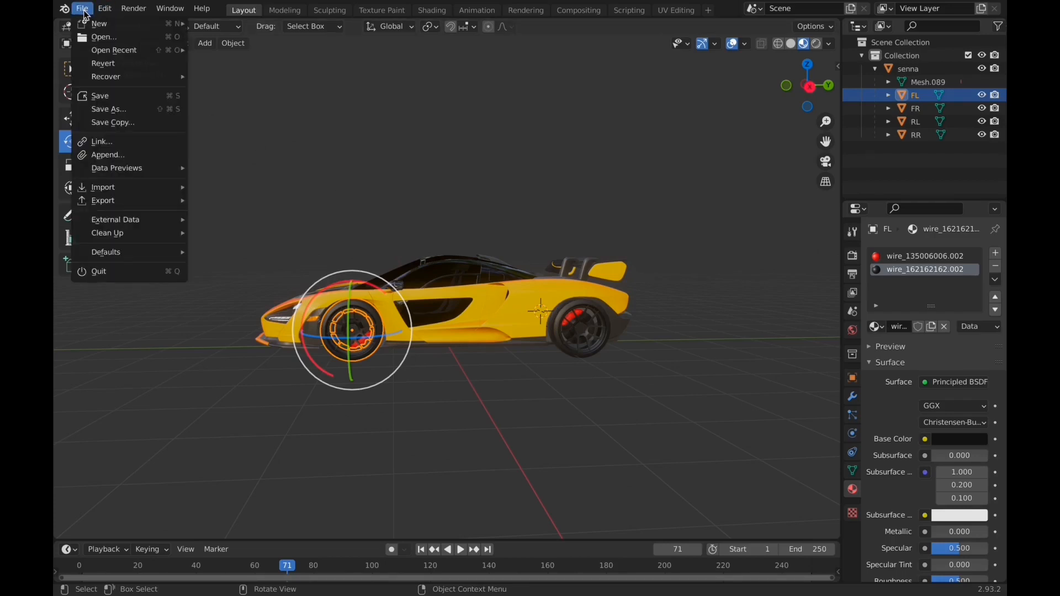
mouse_move(116, 208)
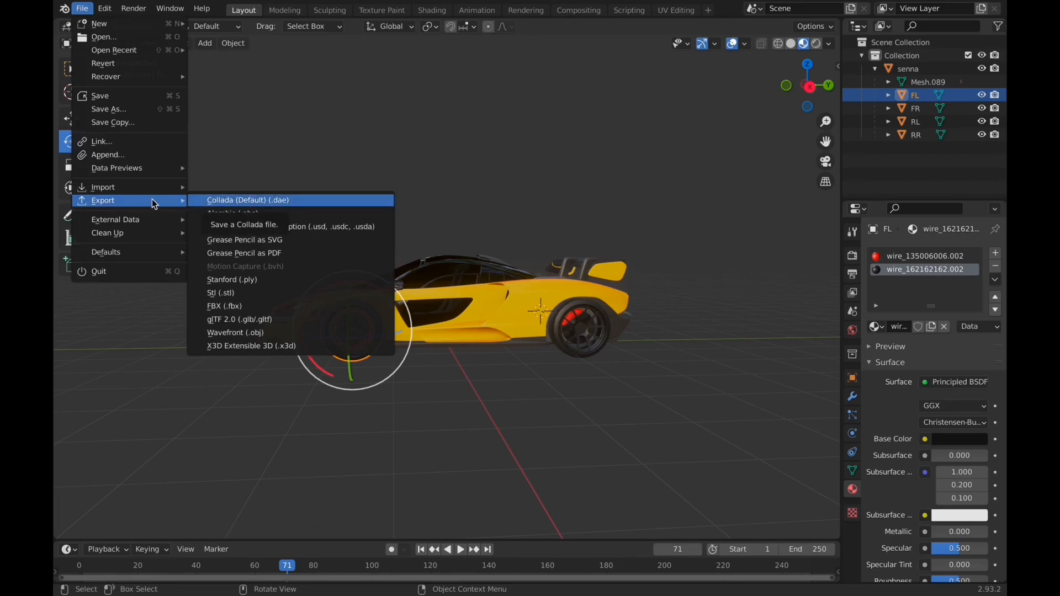
click(239, 306)
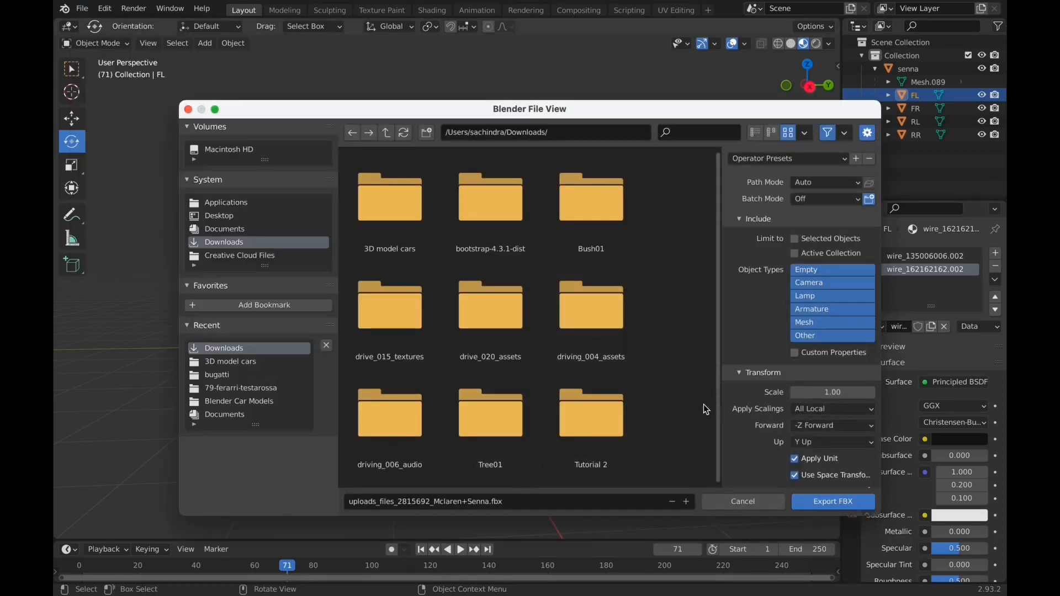
scroll(752, 426, down, 2)
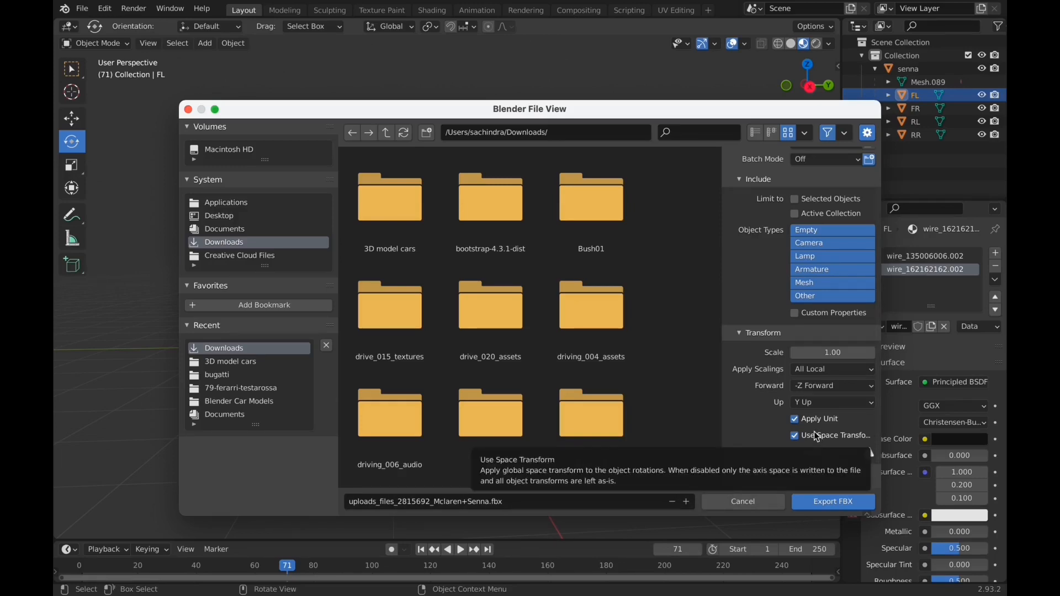
- Name the export file Mclaren.fbx and export it to the Downloads folder
click(488, 503)
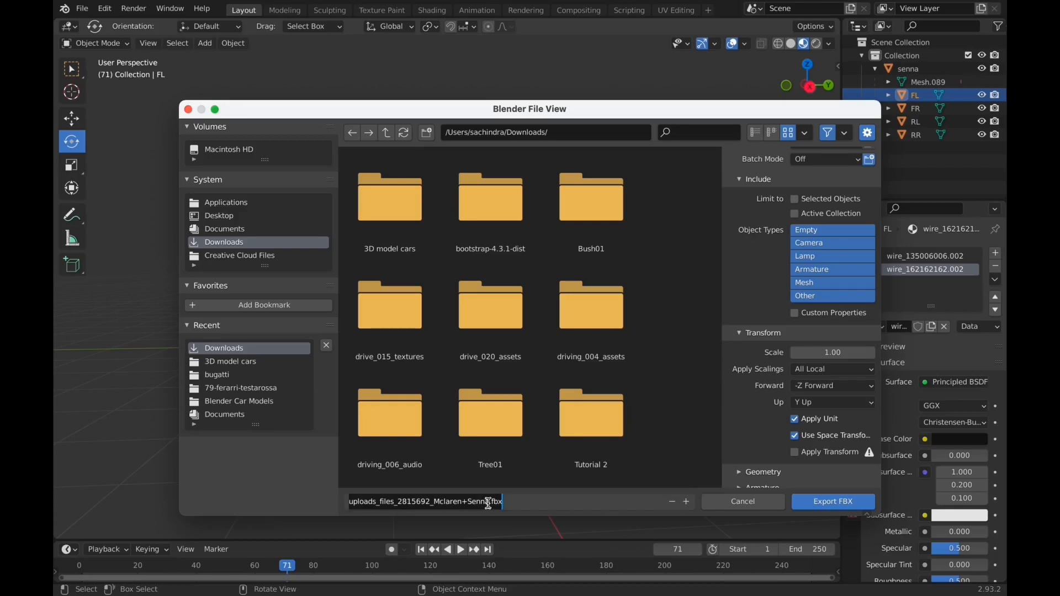
click(488, 503)
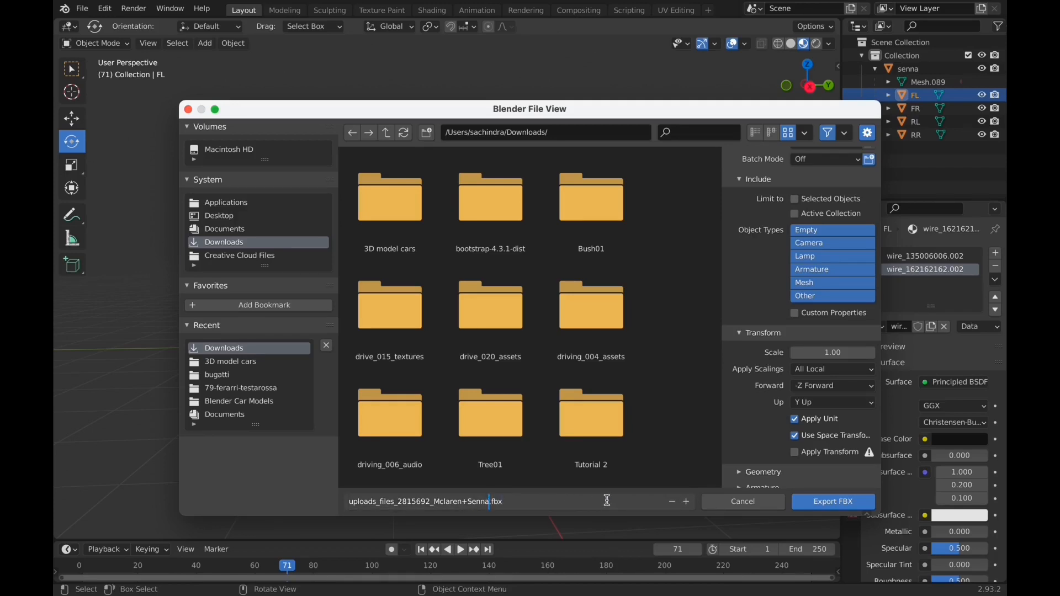
key(BackSpace)
key(BackSpace)
key(BackSpace)
key(BackSpace)
key(BackSpace)
key(BackSpace)
key(BackSpace)
key(BackSpace)
key(BackSpace)
key(BackSpace)
key(BackSpace)
key(BackSpace)
key(BackSpace)
key(BackSpace)
key(BackSpace)
key(BackSpace)
key(BackSpace)
key(BackSpace)
key(BackSpace)
key(BackSpace)
key(BackSpace)
key(BackSpace)
key(BackSpace)
key(BackSpace)
key(BackSpace)
key(BackSpace)
key(BackSpace)
key(BackSpace)
key(BackSpace)
key(BackSpace)
key(BackSpace)
key(BackSpace)
key(BackSpace)
key(BackSpace)
key(BackSpace)
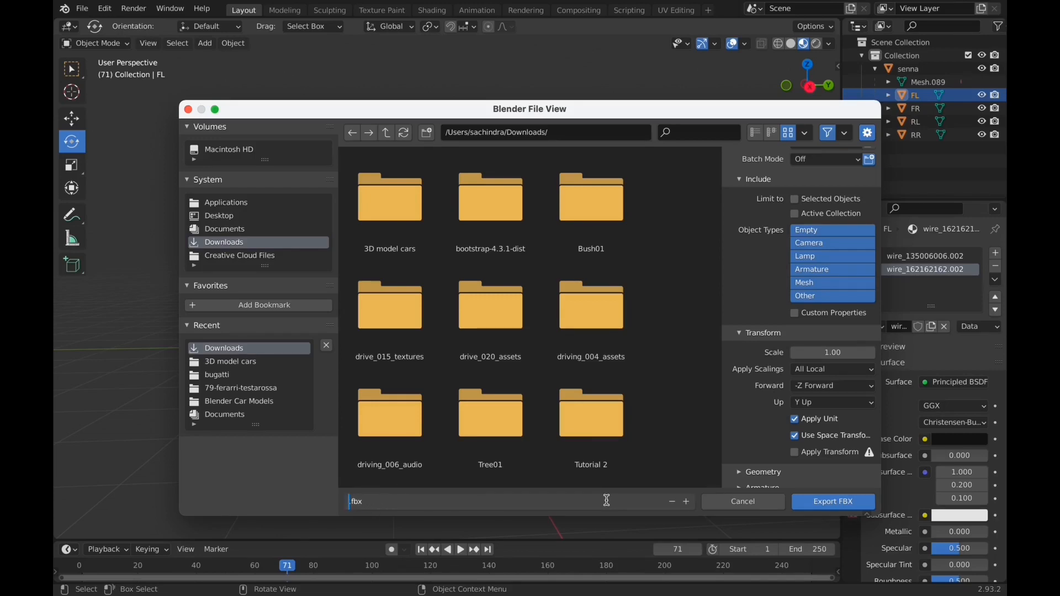
text(Mclaren)
click(834, 501)
click(835, 503)
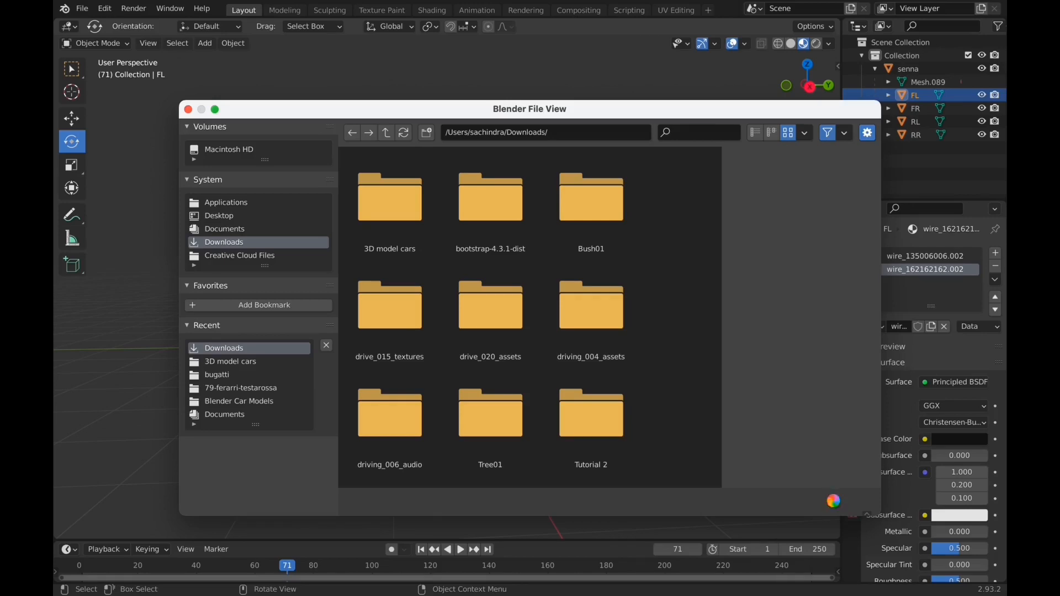
- Switch to Unity and open the Models folder under Standard Assets > Vehicles > Car in the project assets
key(super+Tab)
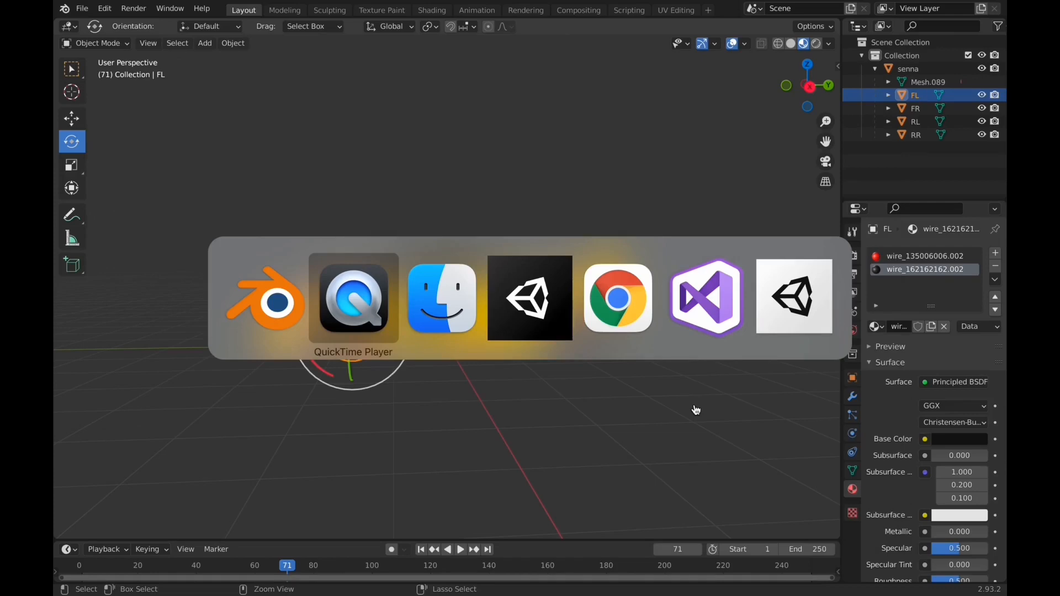
key(super+Tab)
key(super+Tab)
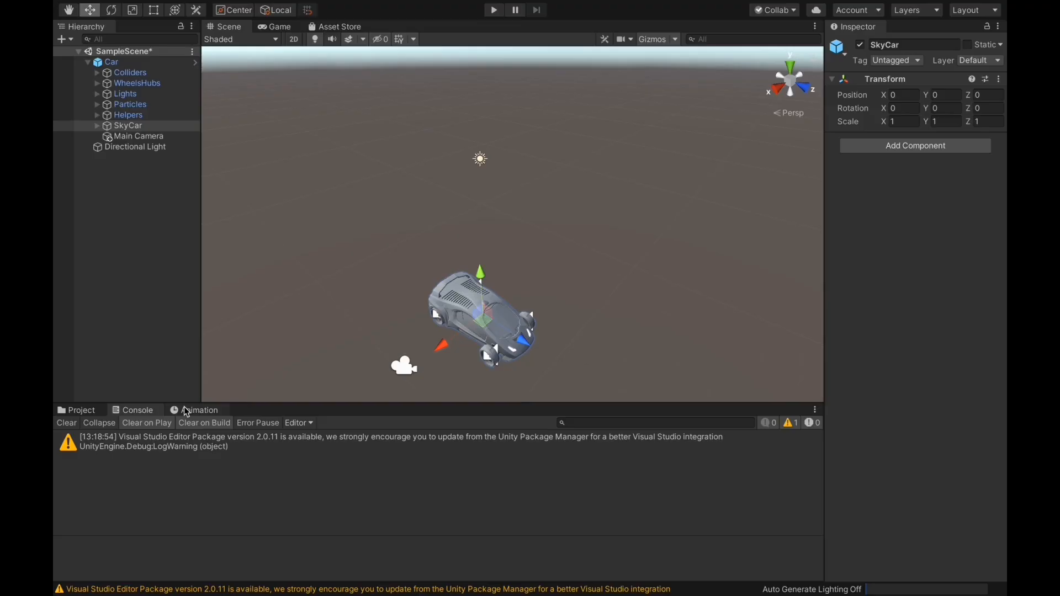
click(88, 415)
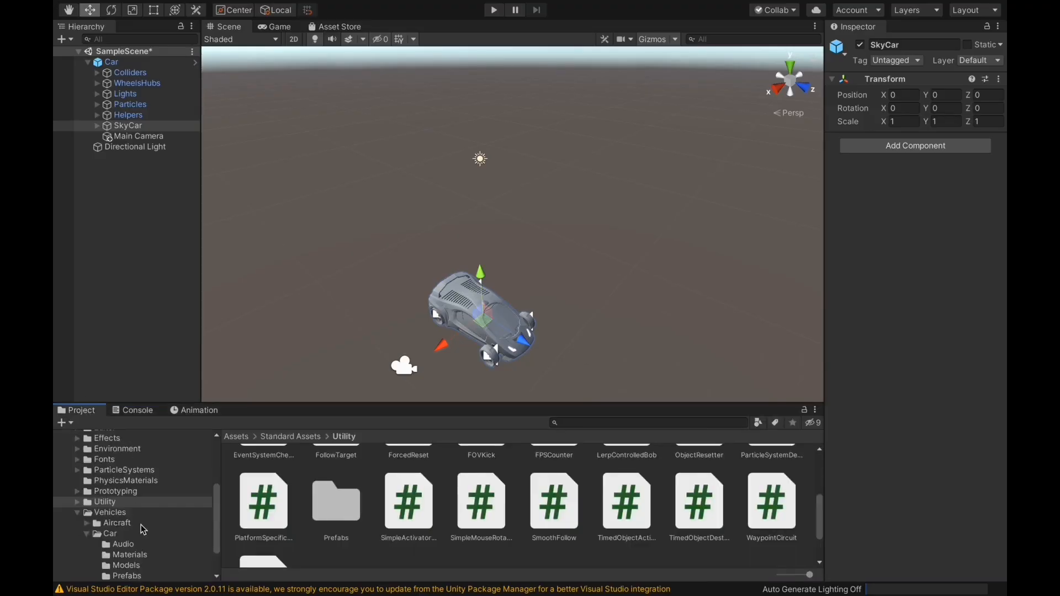
scroll(142, 529, down, 2)
click(120, 521)
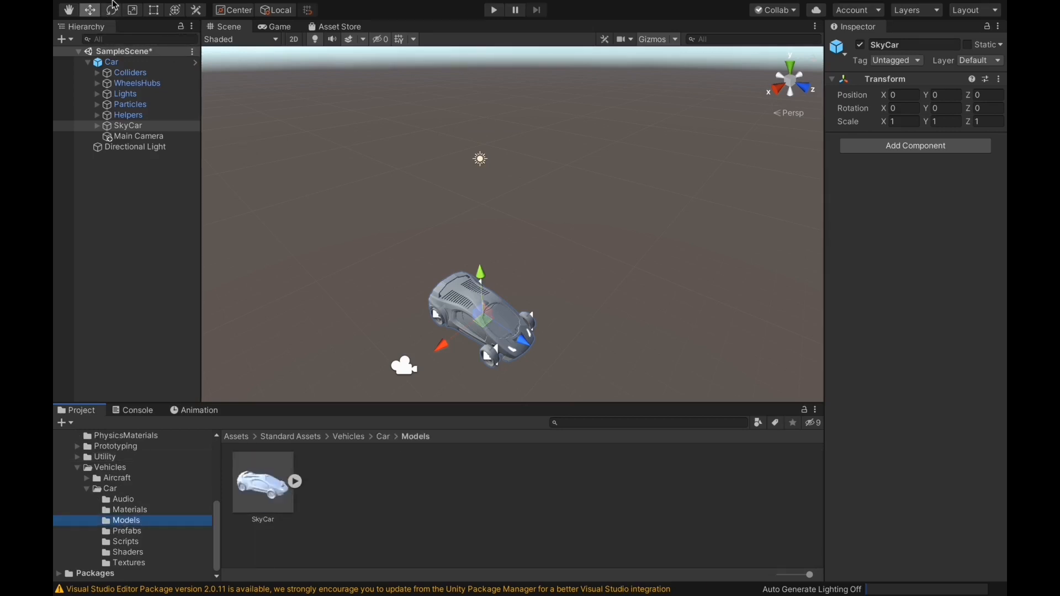
- Import Mclaren.fbx from the Downloads folder in Finder into the car's Models folder
mouse_move(115, 2)
click(90, 26)
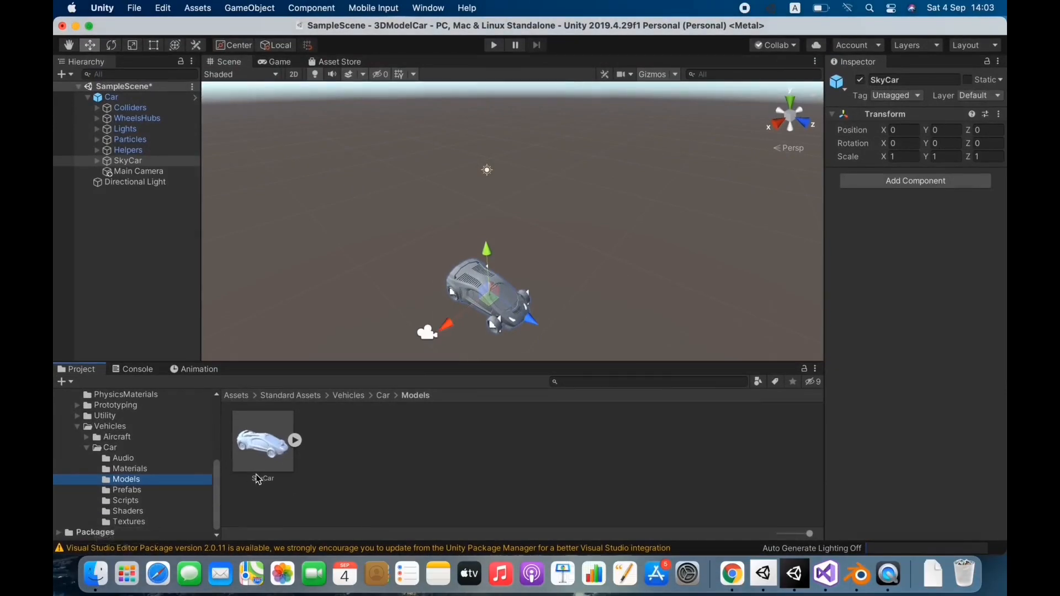
click(97, 574)
drag(744, 251, 359, 448)
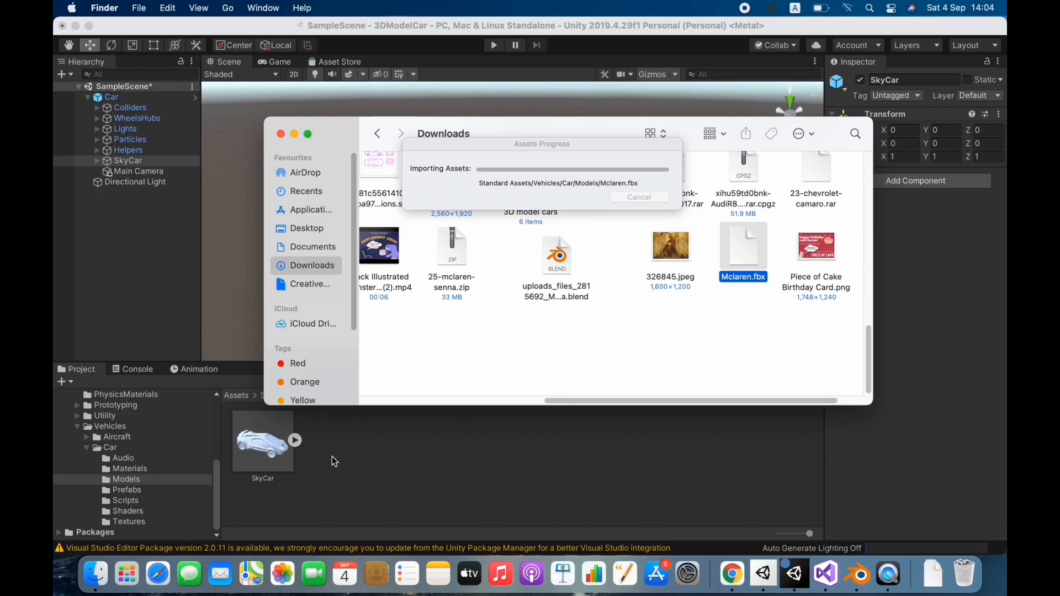
click(412, 482)
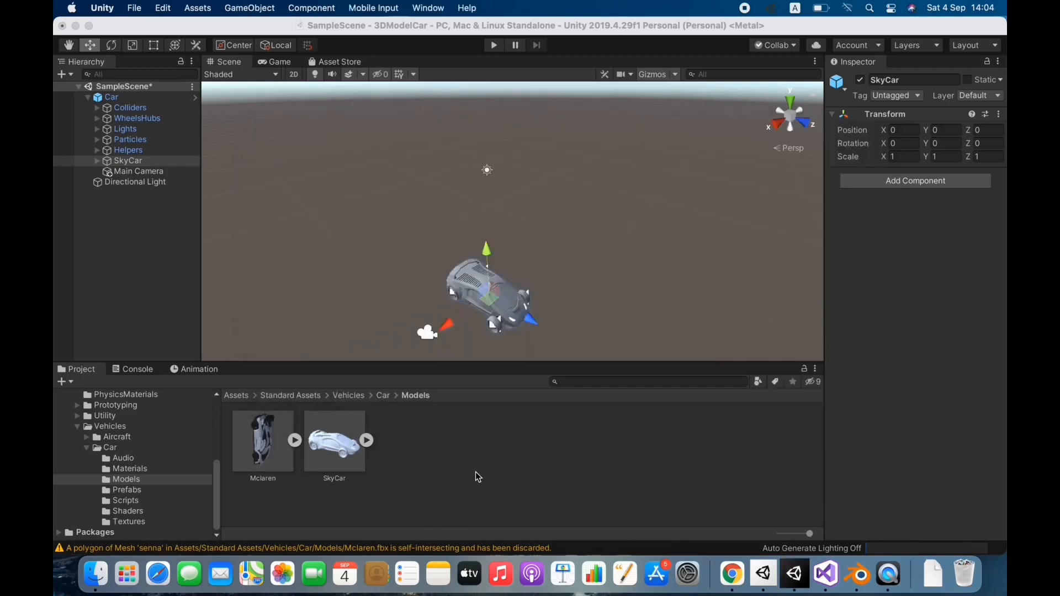
click(91, 26)
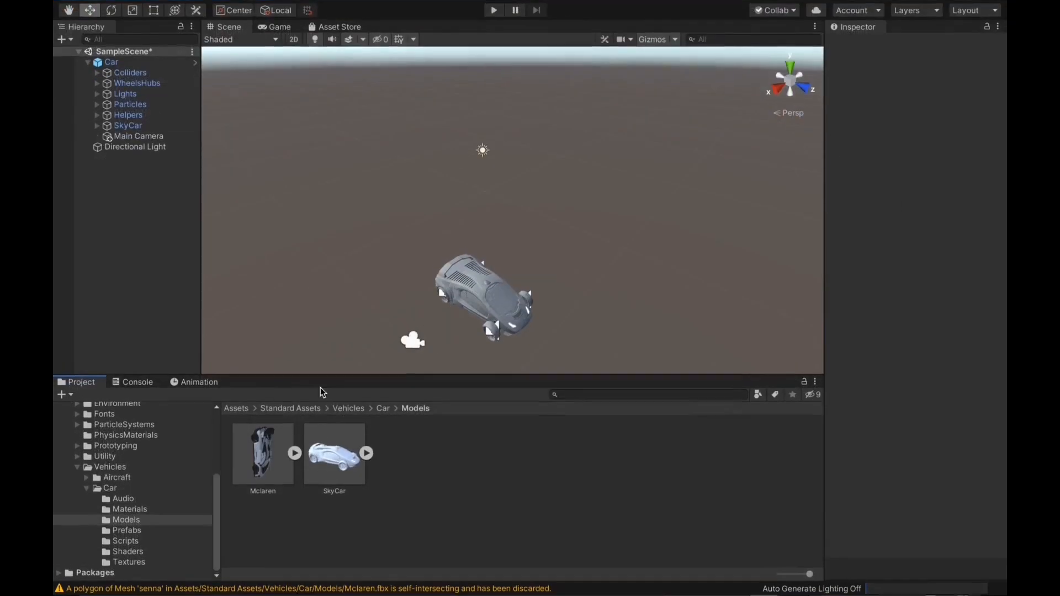
- Place the Mclaren model in the scene next to the existing SkyCar
click(333, 452)
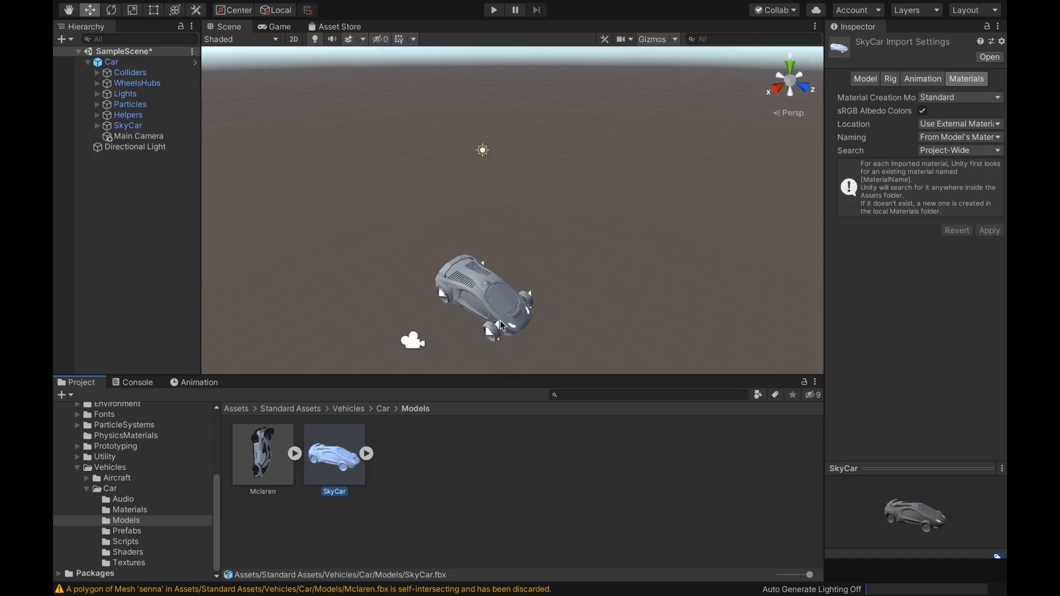
click(260, 469)
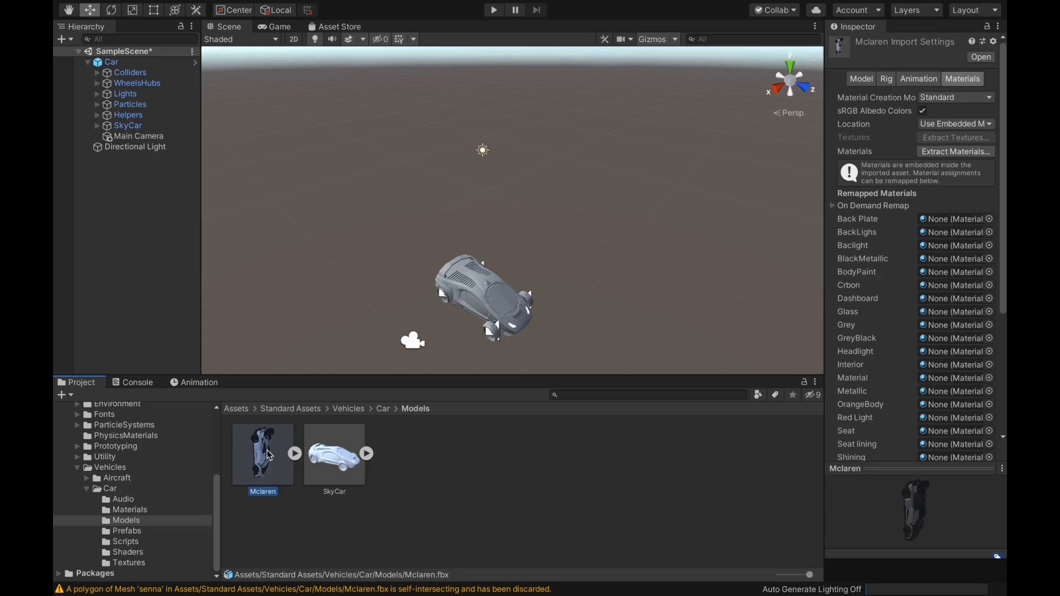
drag(267, 449, 613, 242)
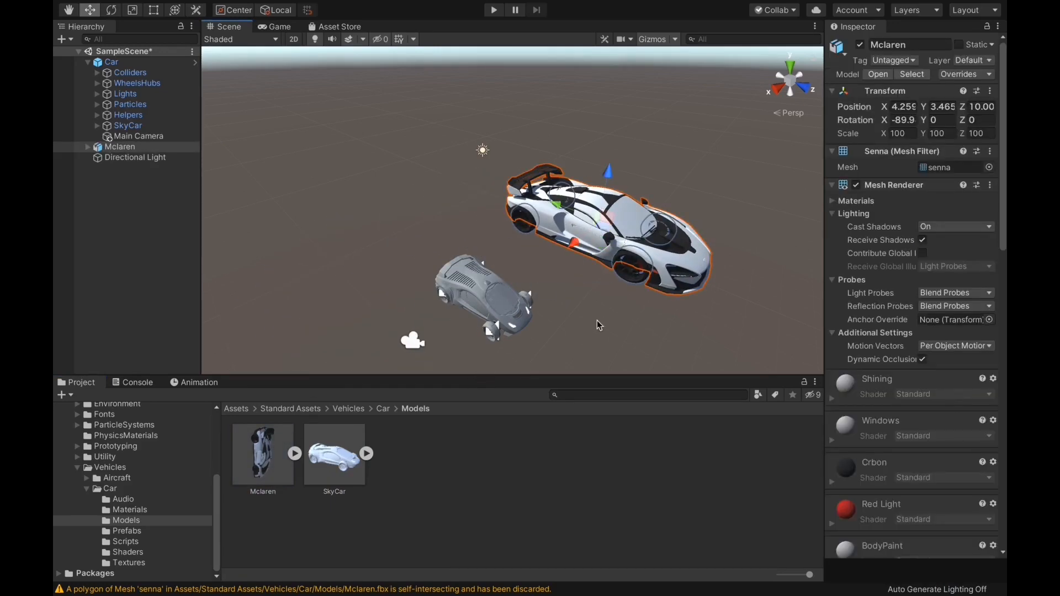
middle_drag(597, 321, 573, 319)
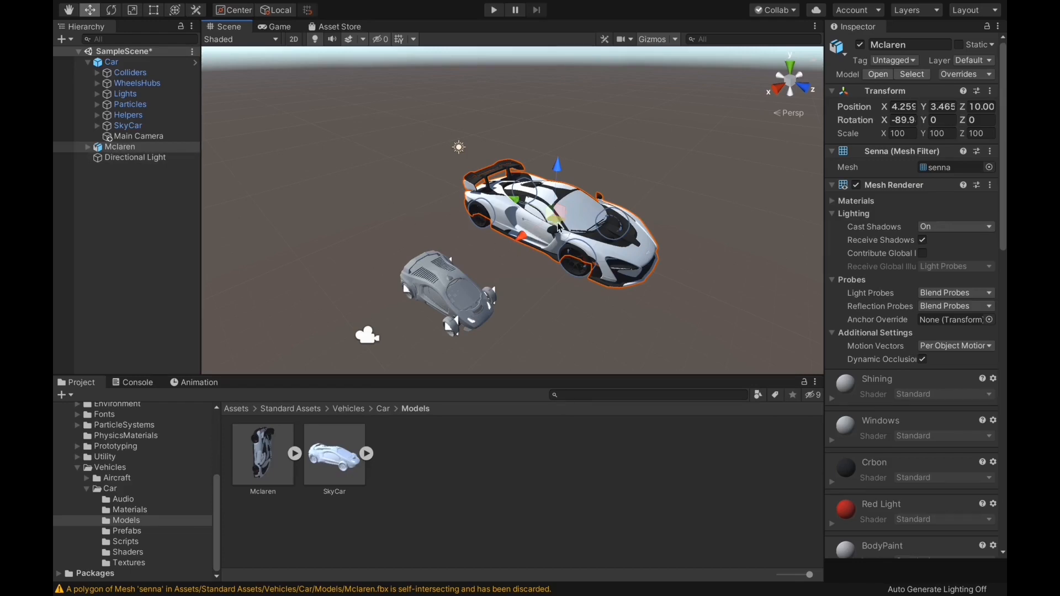
middle_drag(366, 307, 384, 242)
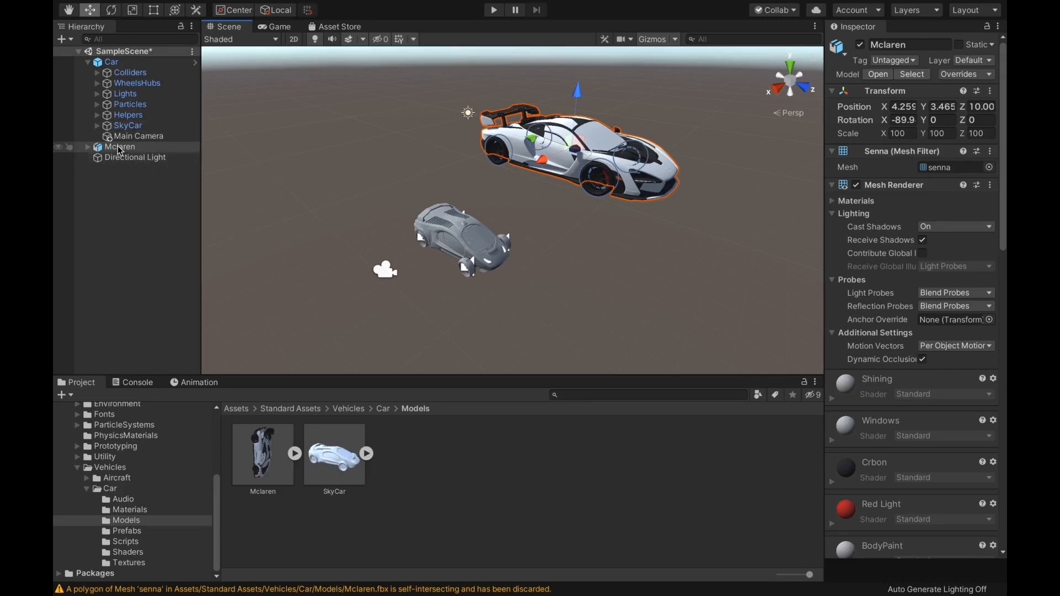
- Make Mclaren a child of the Car object, unpack its prefab and expand it to show its wheels
drag(120, 151, 132, 66)
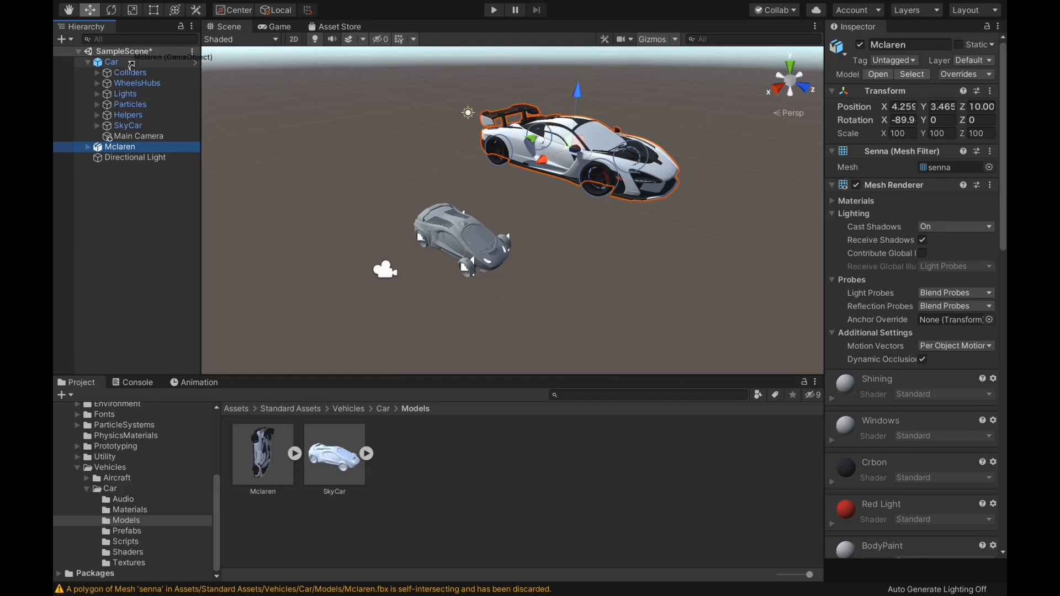
drag(132, 65, 132, 66)
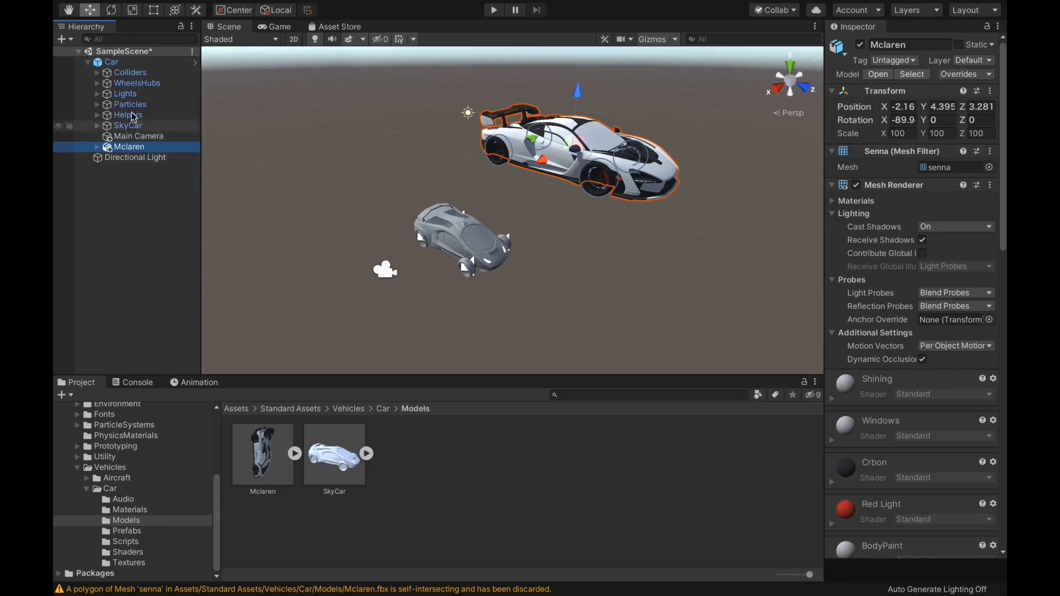
right_click(125, 150)
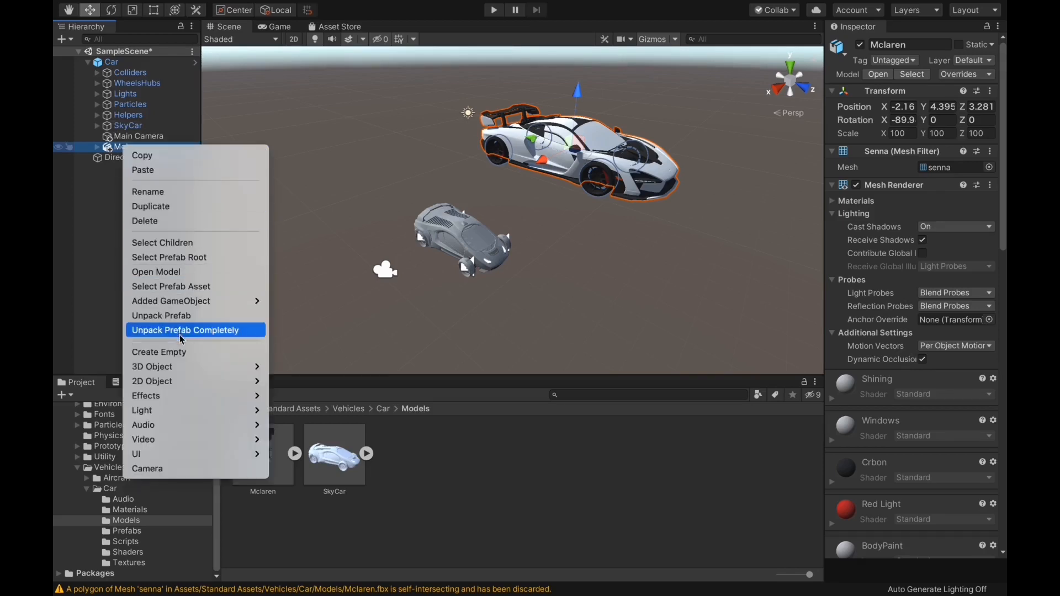
click(181, 316)
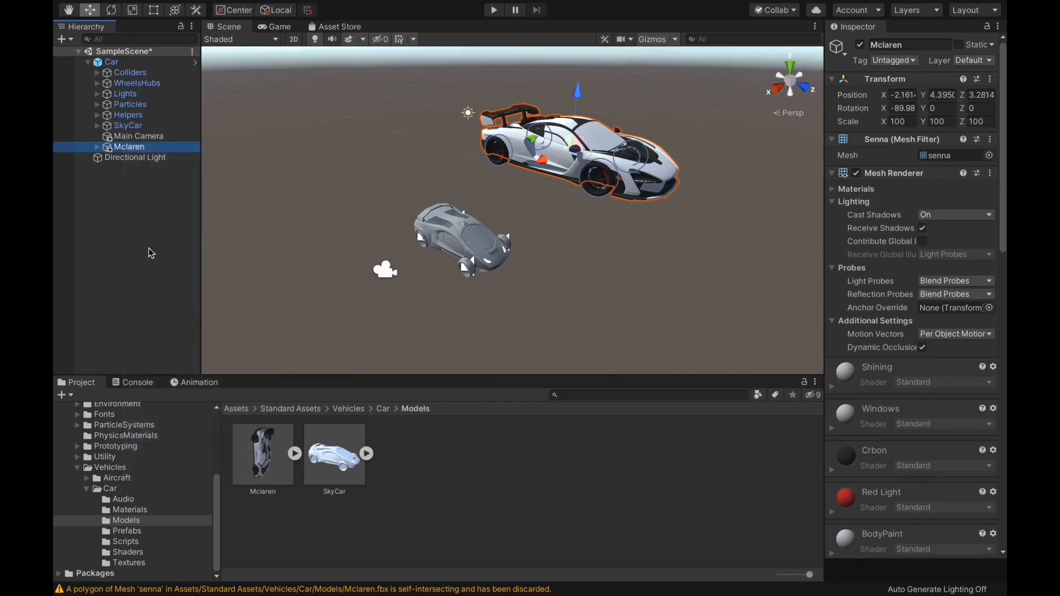
click(97, 147)
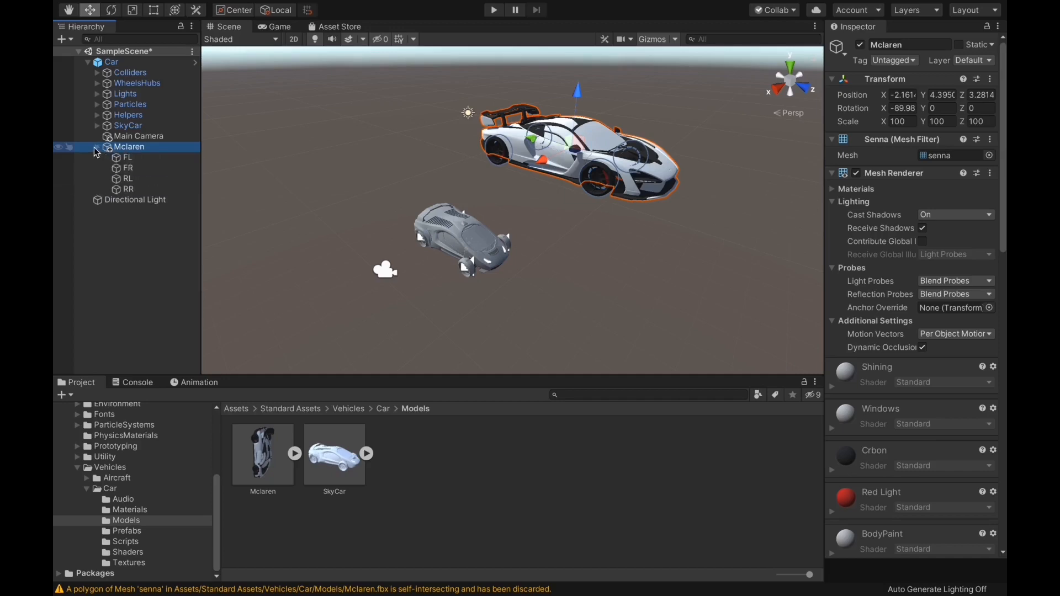
- Set Mclaren's position to X 0, Y 0, Z 0 so it sits on the SkyCar
click(139, 136)
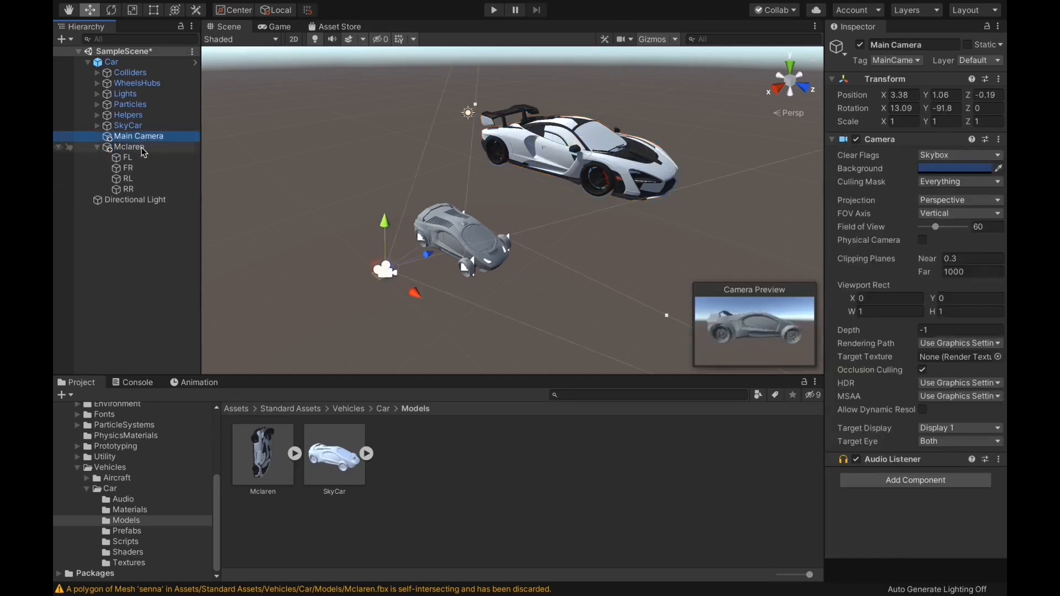
click(142, 148)
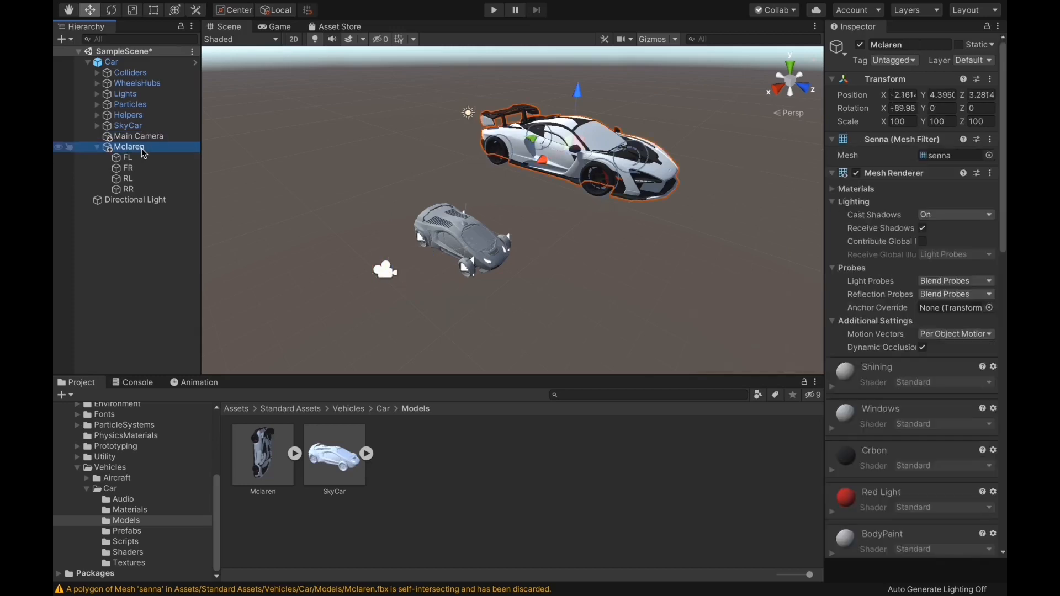
click(905, 95)
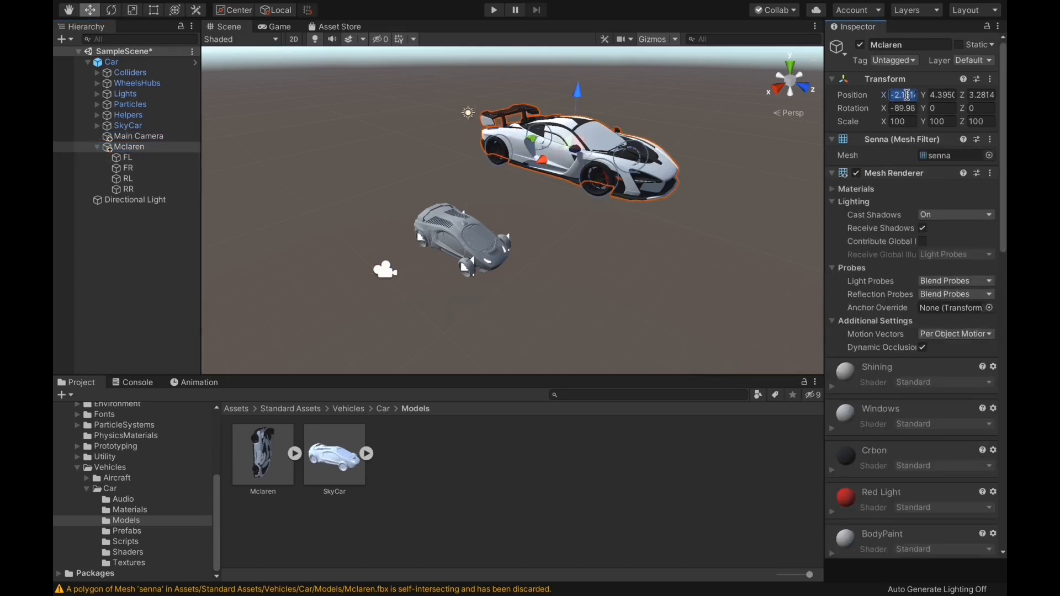
text(0)
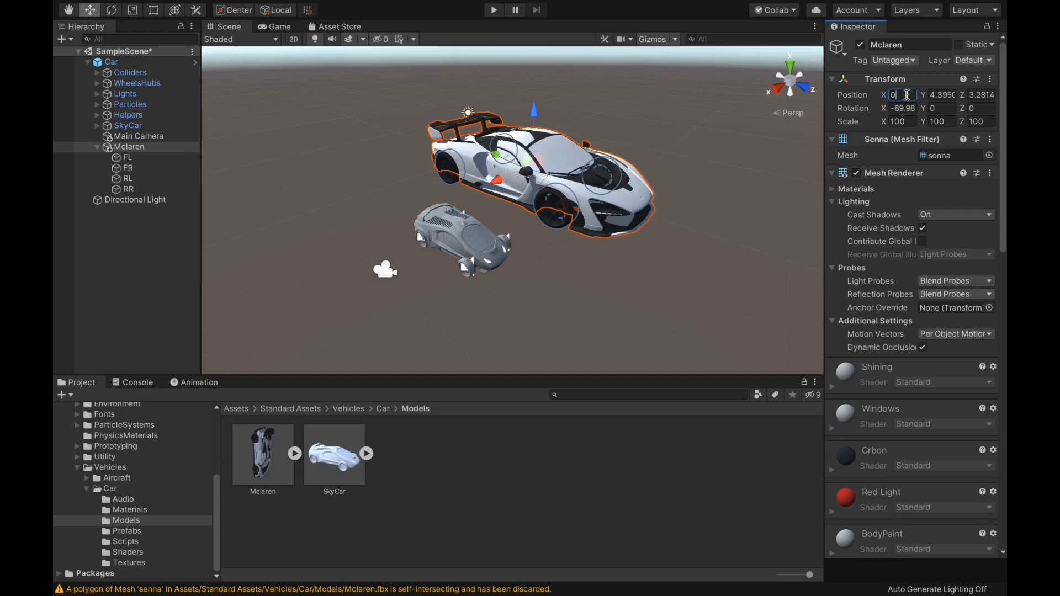
click(938, 96)
text(0)
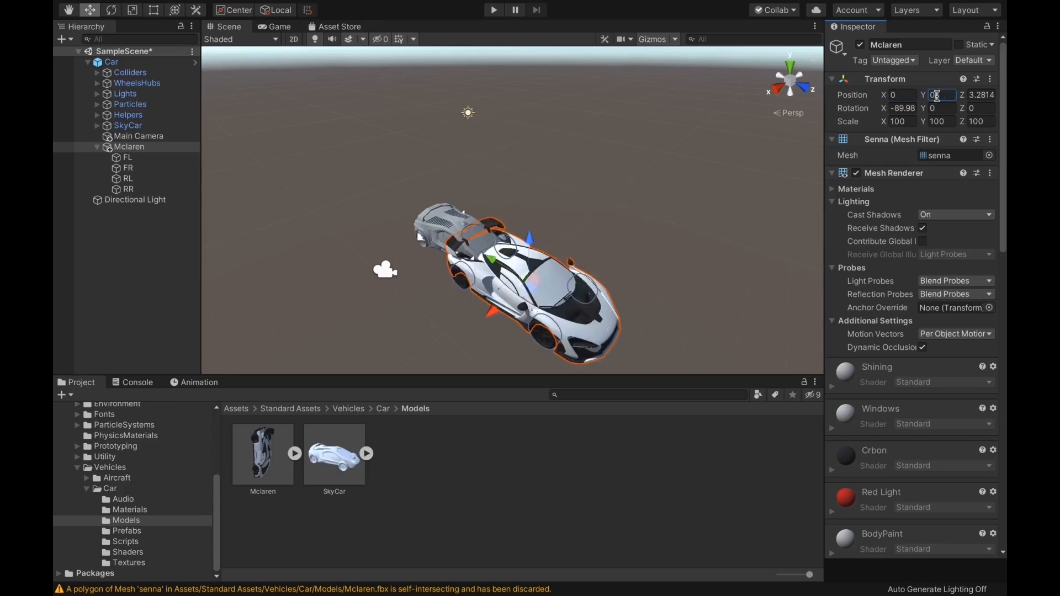
click(983, 94)
text(0)
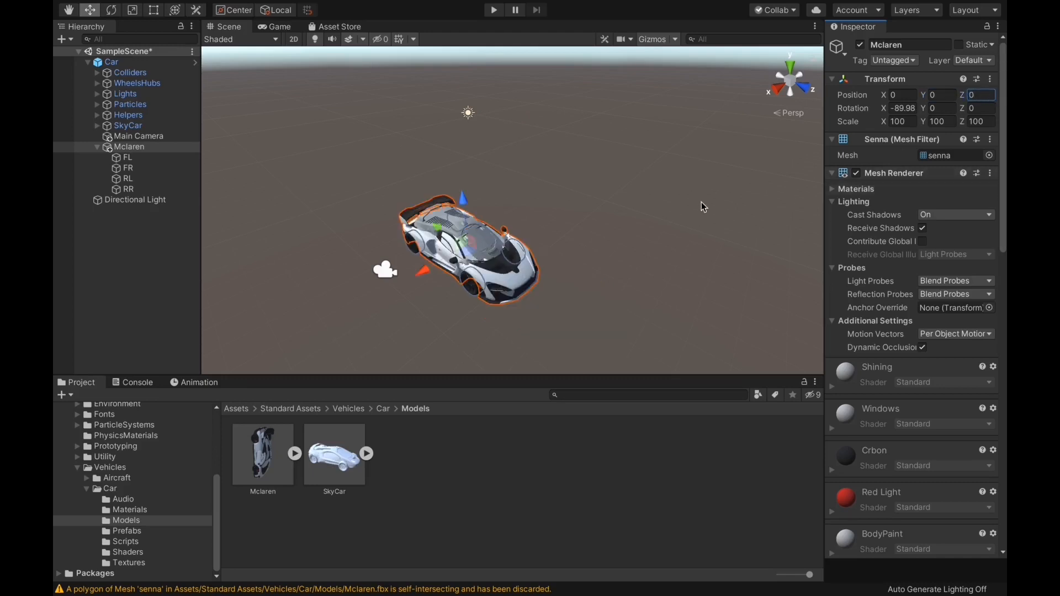
- Run the scene in play mode to check the Mclaren body on the Car object
mouse_move(561, 239)
middle_down()
mouse_move(591, 235)
mouse_move(581, 235)
middle_up()
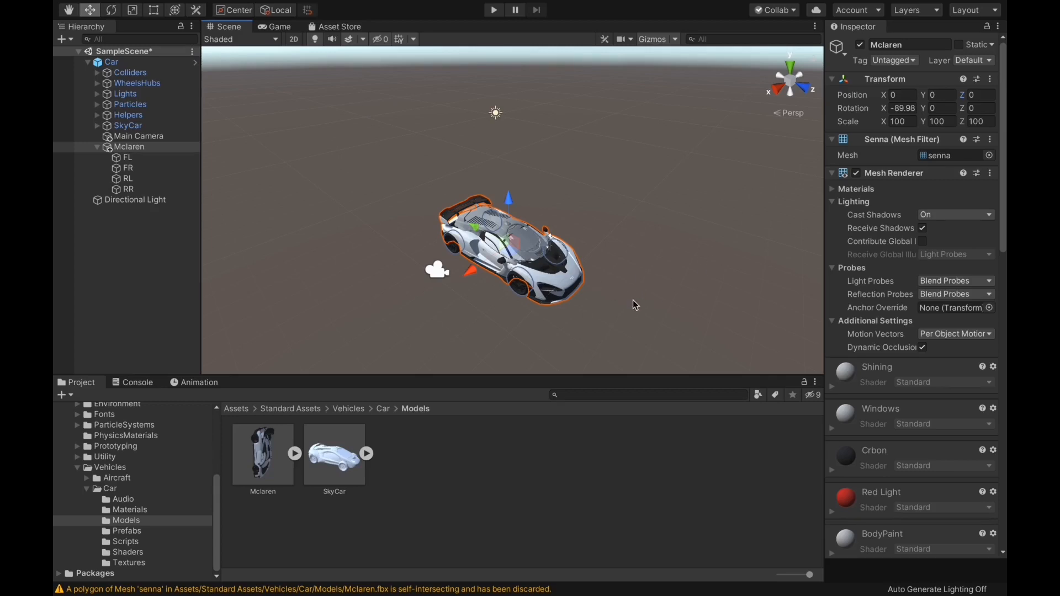
mouse_move(625, 298)
middle_down()
mouse_move(638, 283)
mouse_move(663, 287)
mouse_move(475, 307)
mouse_move(632, 281)
middle_up()
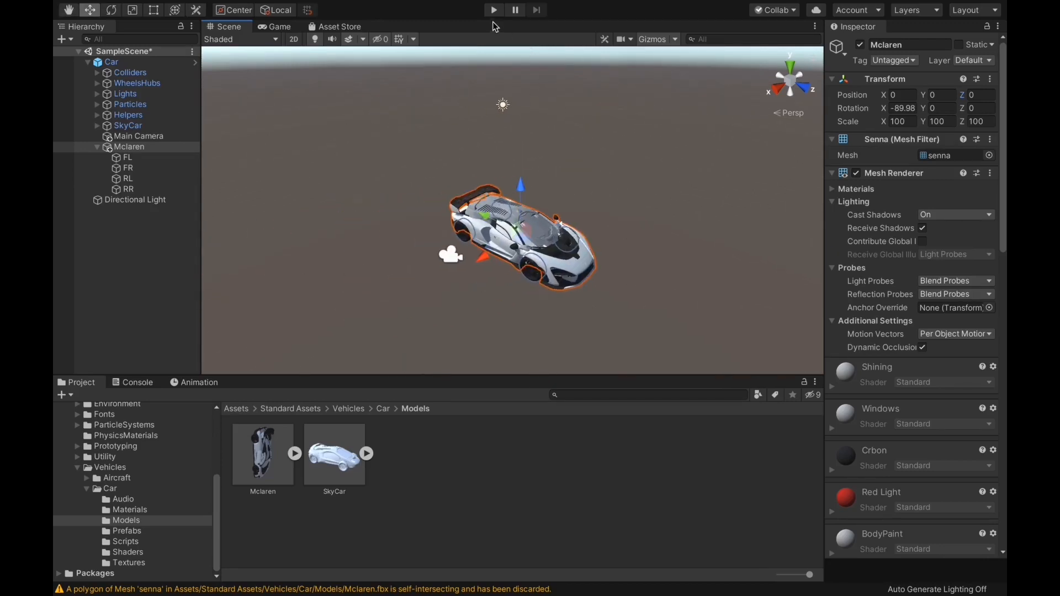
click(494, 10)
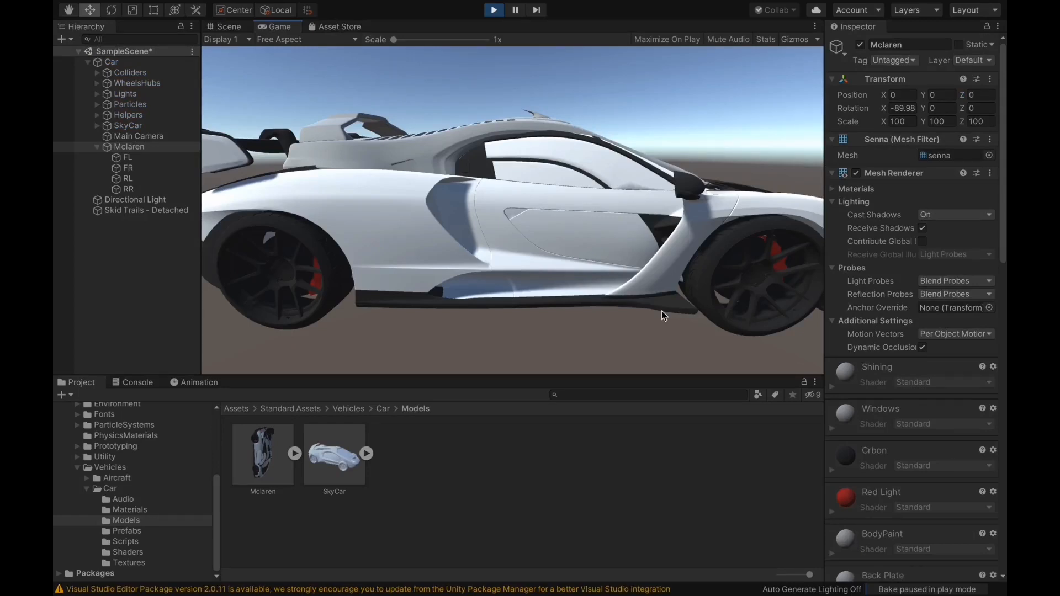
- Stop play mode and move Main Camera farther out from the car, to about X 4.02, Y 1.21, Z -0.17
click(493, 10)
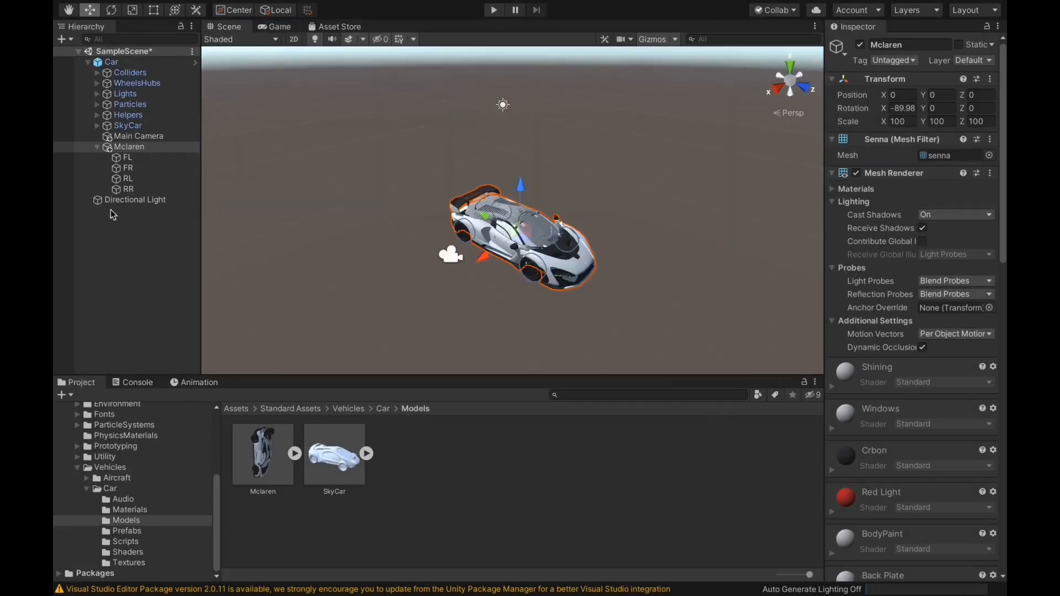
click(130, 136)
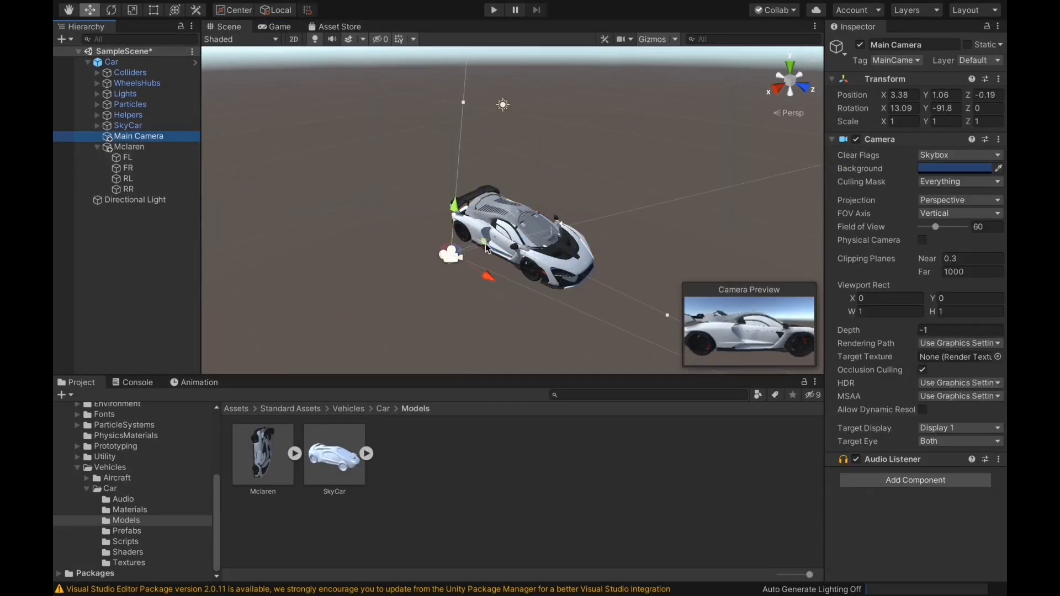
drag(486, 243, 480, 250)
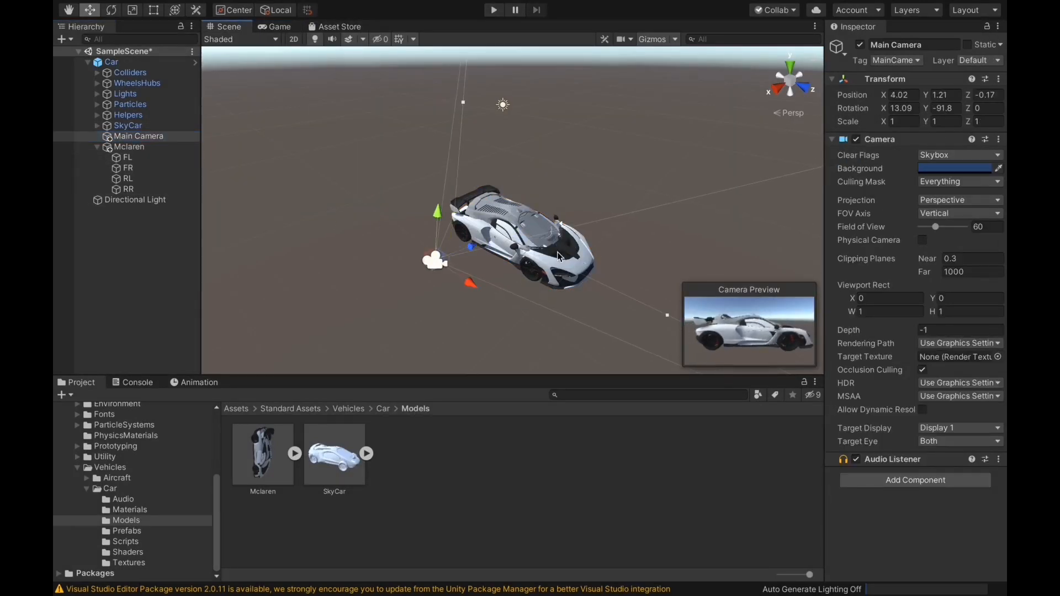
- Examine the components on the Car object, then on SkyCar and its front mud guard with the Mudguard and Suspension scripts
click(133, 126)
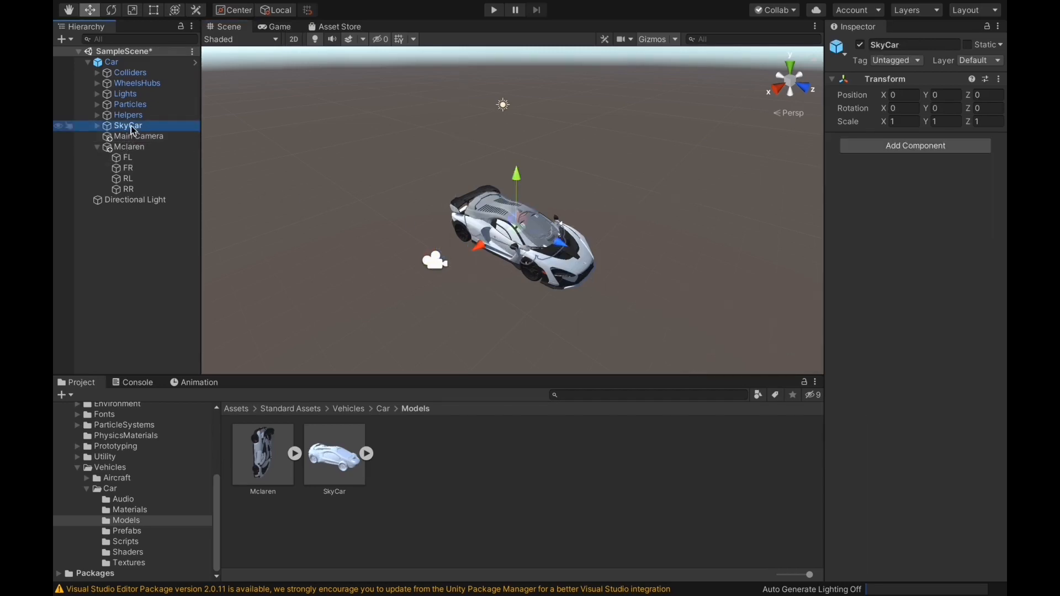
click(97, 65)
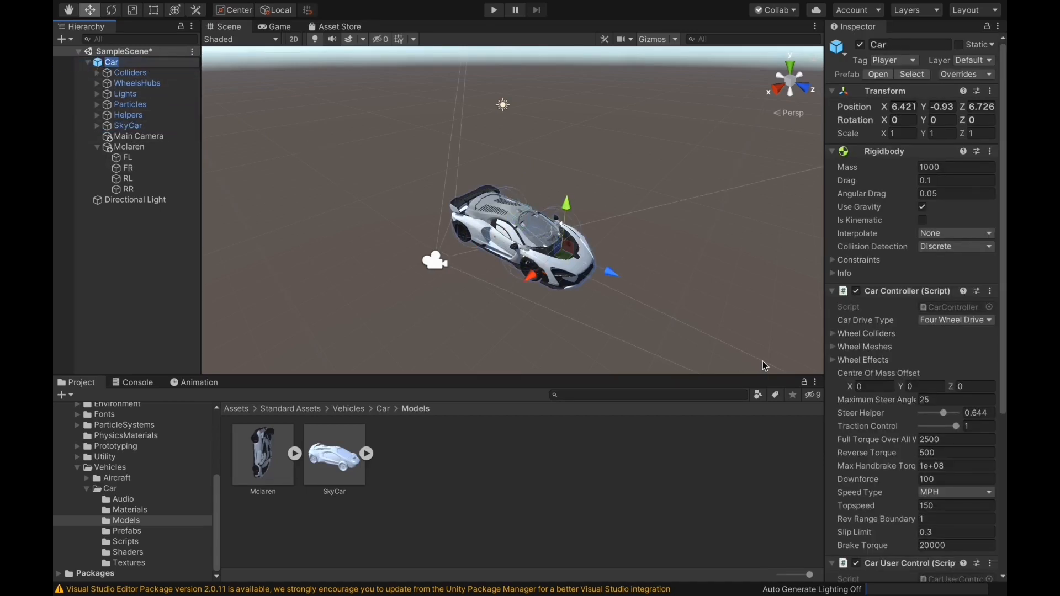
scroll(897, 403, down, 5)
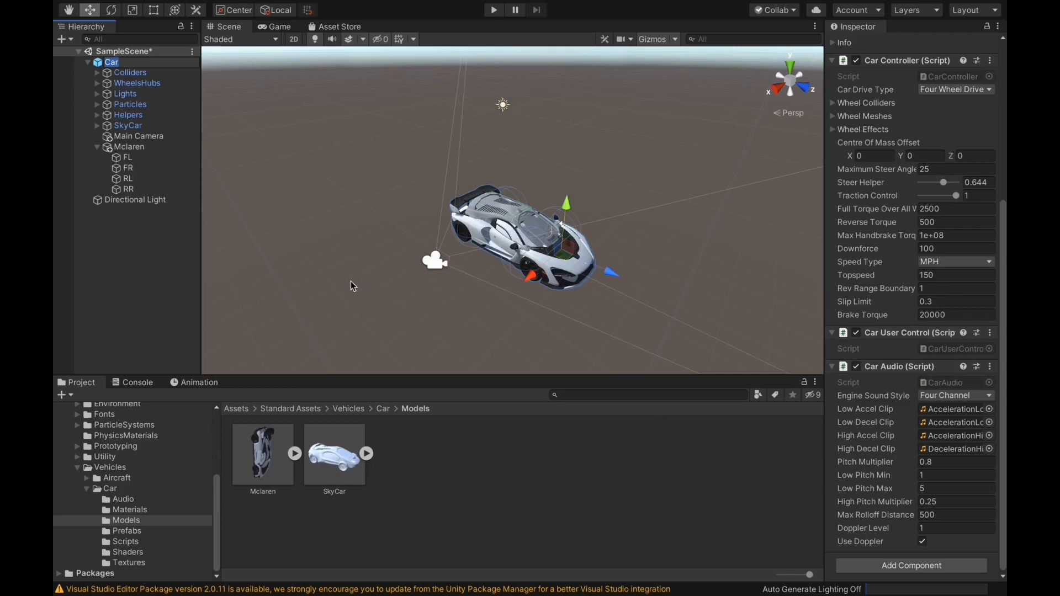
click(97, 126)
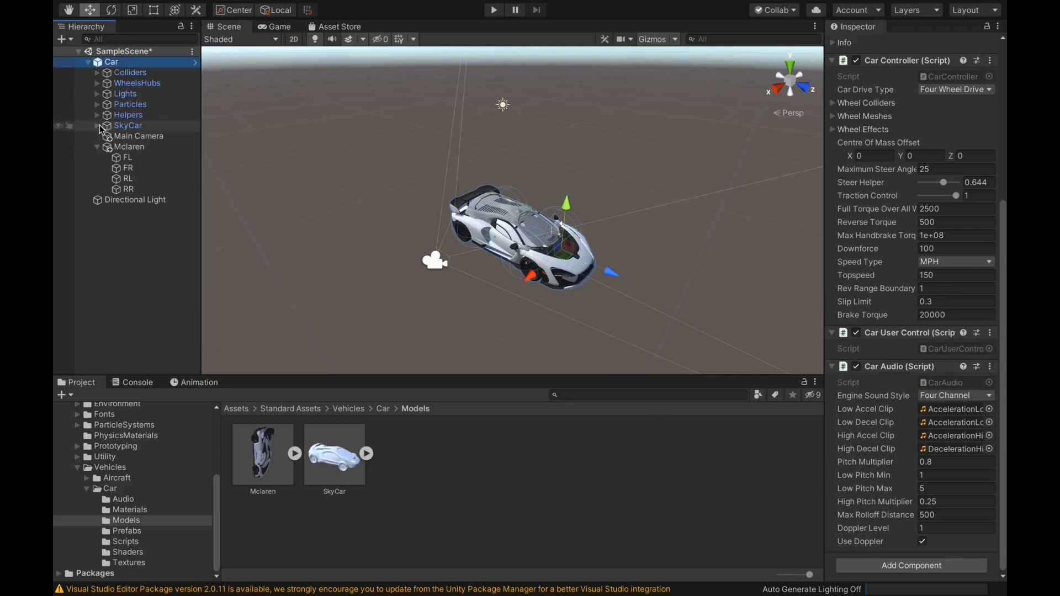
click(143, 127)
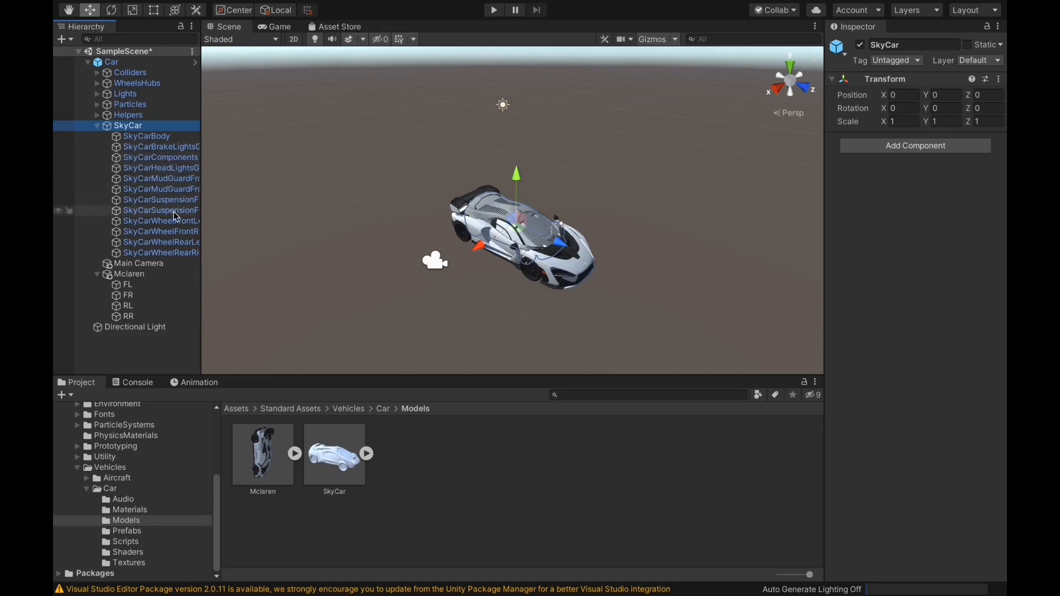
click(170, 191)
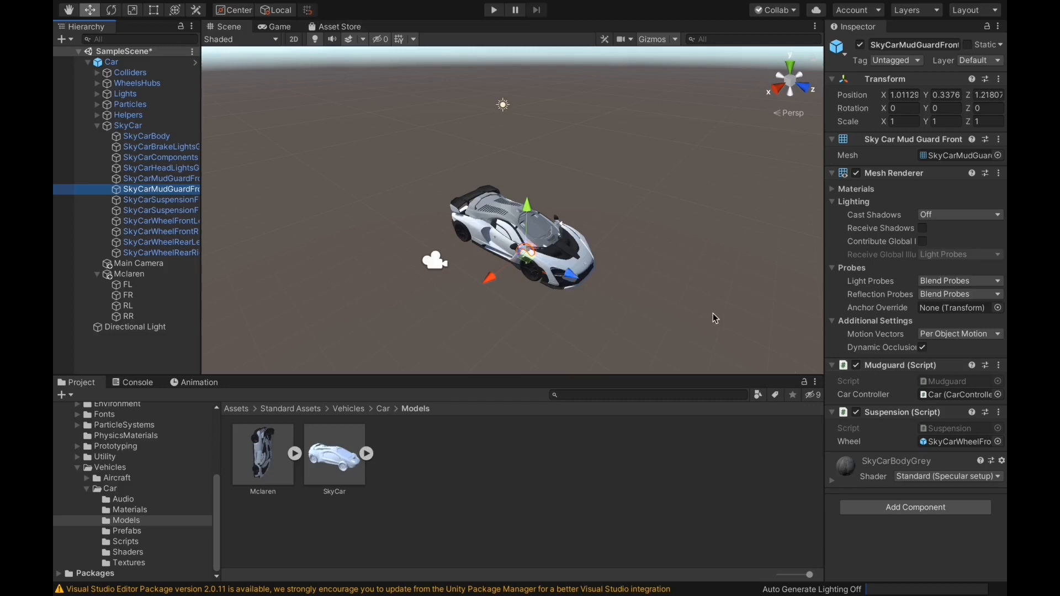
click(894, 366)
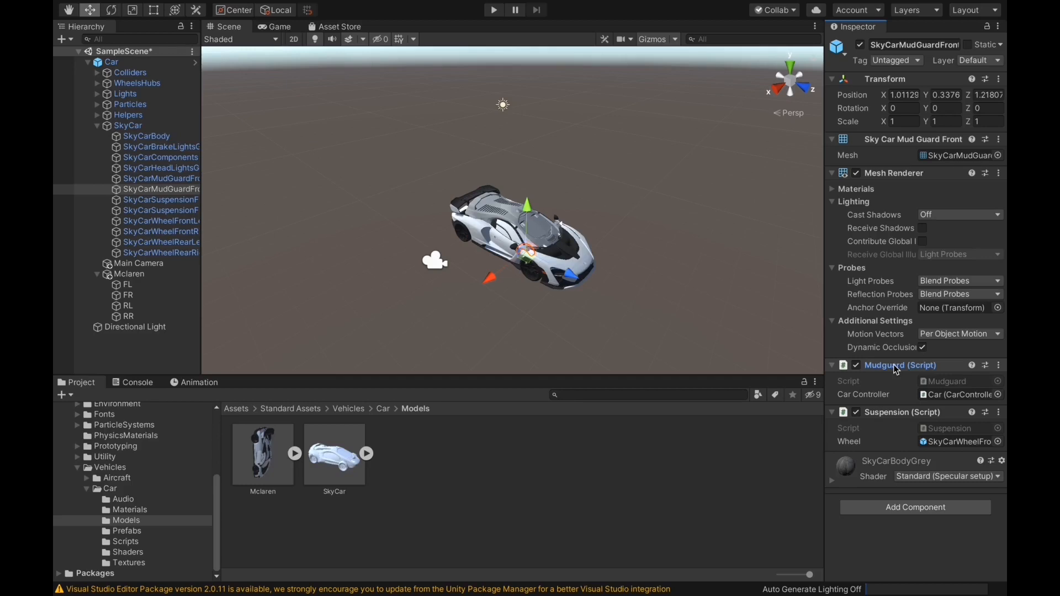
- Open the Mudguard script in Visual Studio, examine how it uses carController.CurrentSteerAngle, and return to Unity
double_click(938, 381)
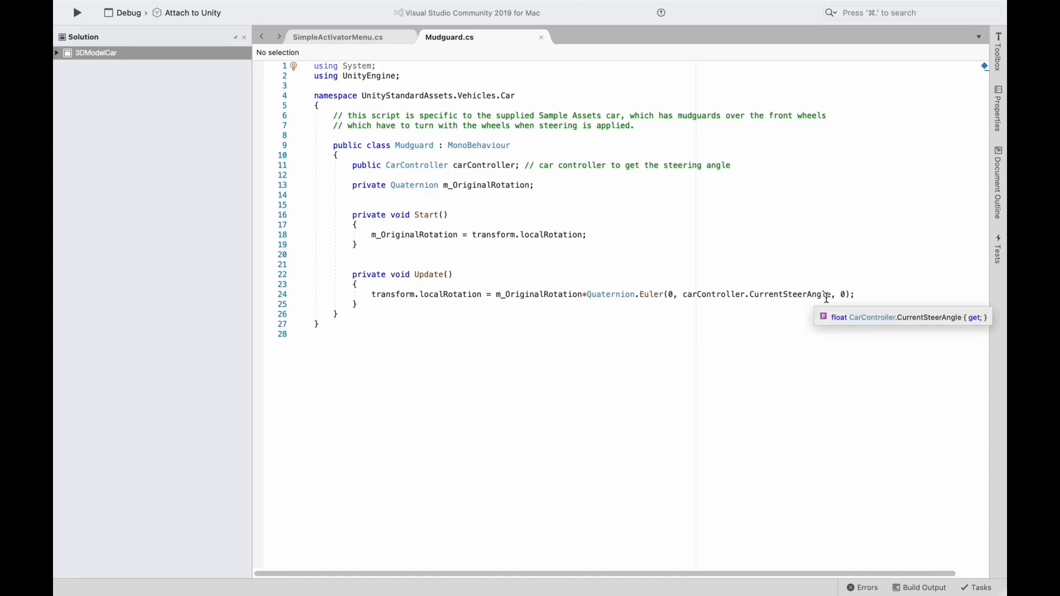
drag(831, 294, 683, 294)
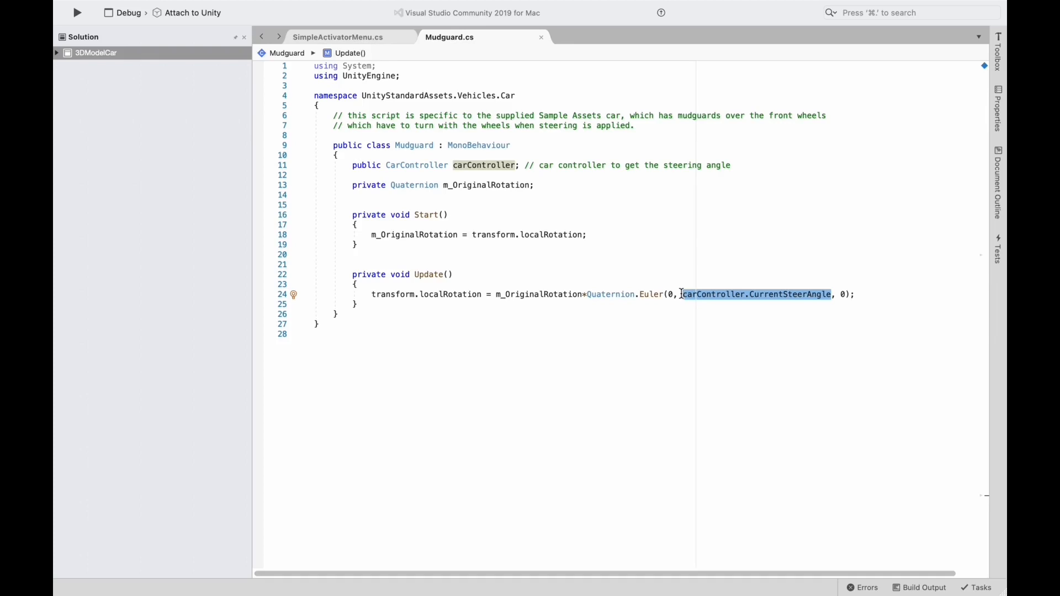
click(830, 294)
key(super+Tab)
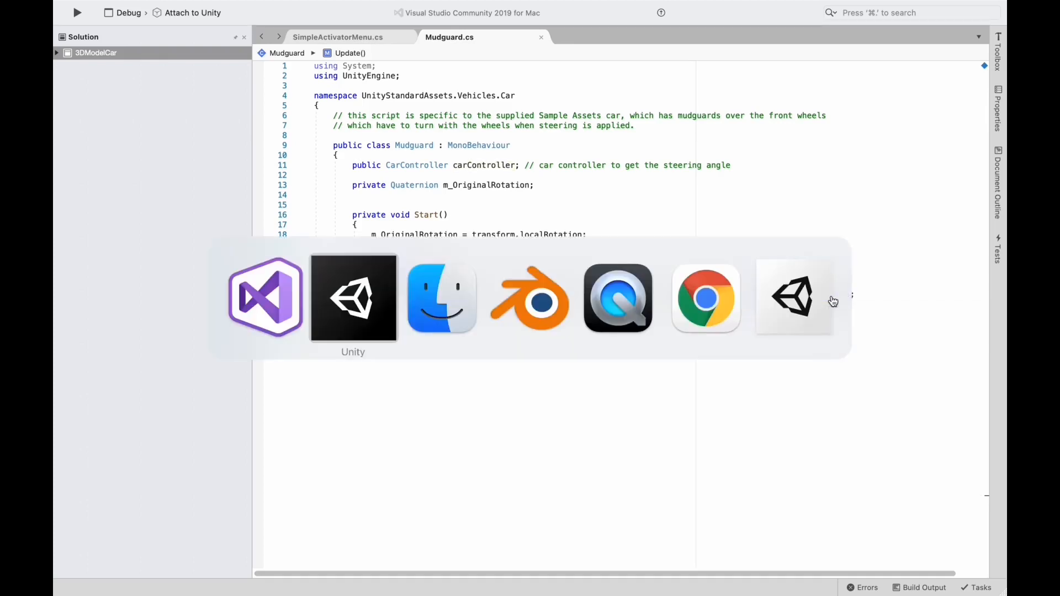
key(super+Tab)
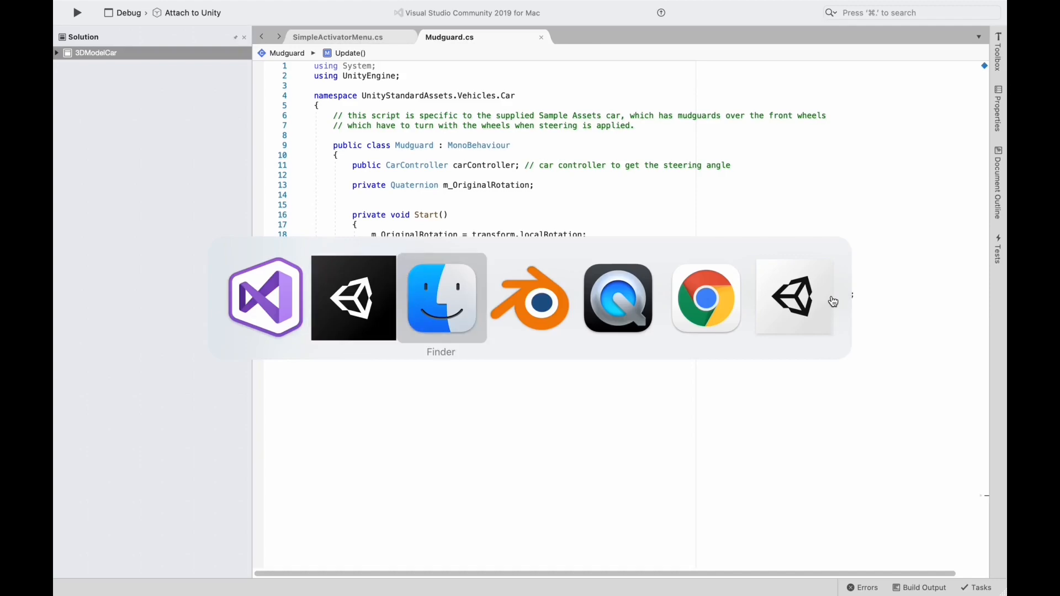
key(super+Tab)
key(super+Tab)
key(super+Tab)
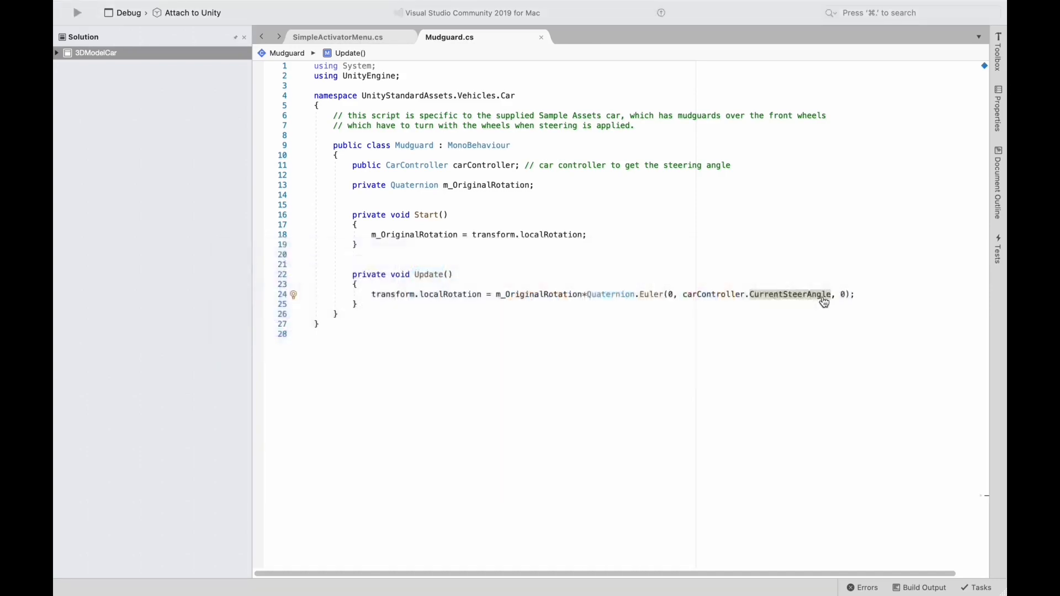
key(super+Tab)
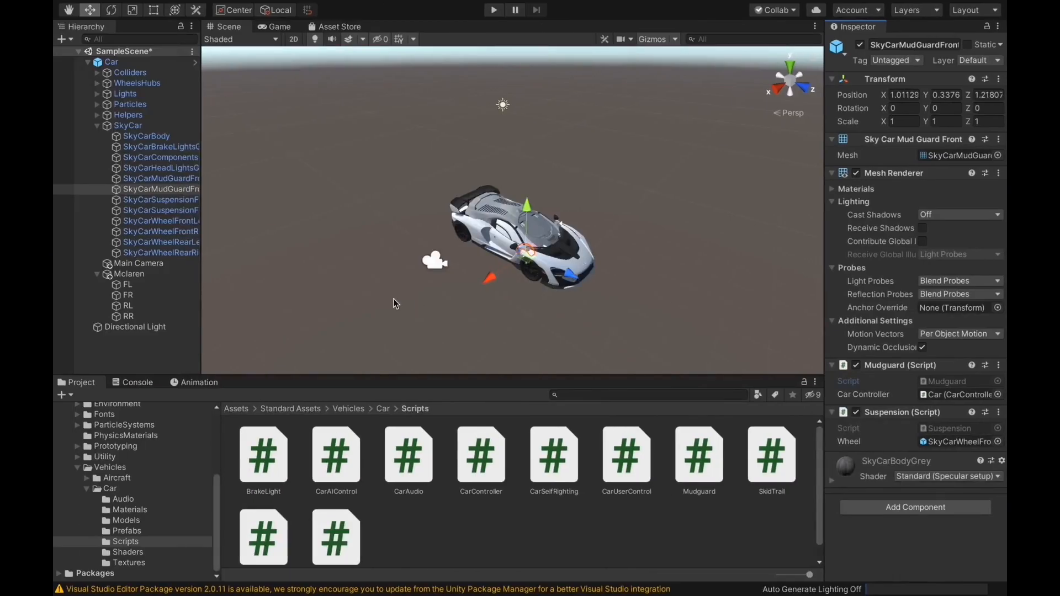
- Try attaching the Mudguard script to the Mclaren object and test it briefly in play mode
click(136, 275)
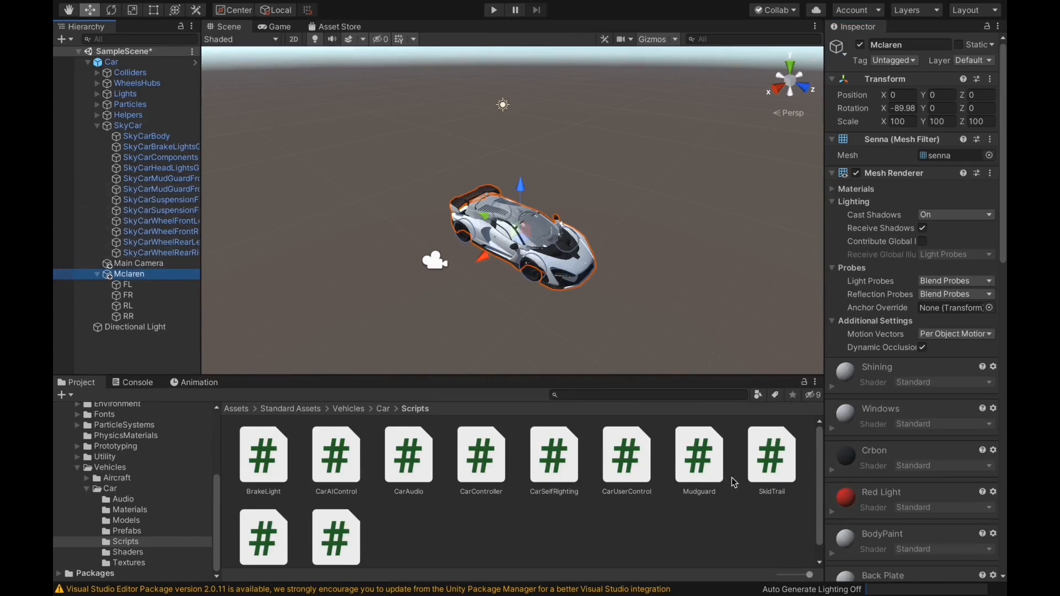
drag(703, 468, 136, 279)
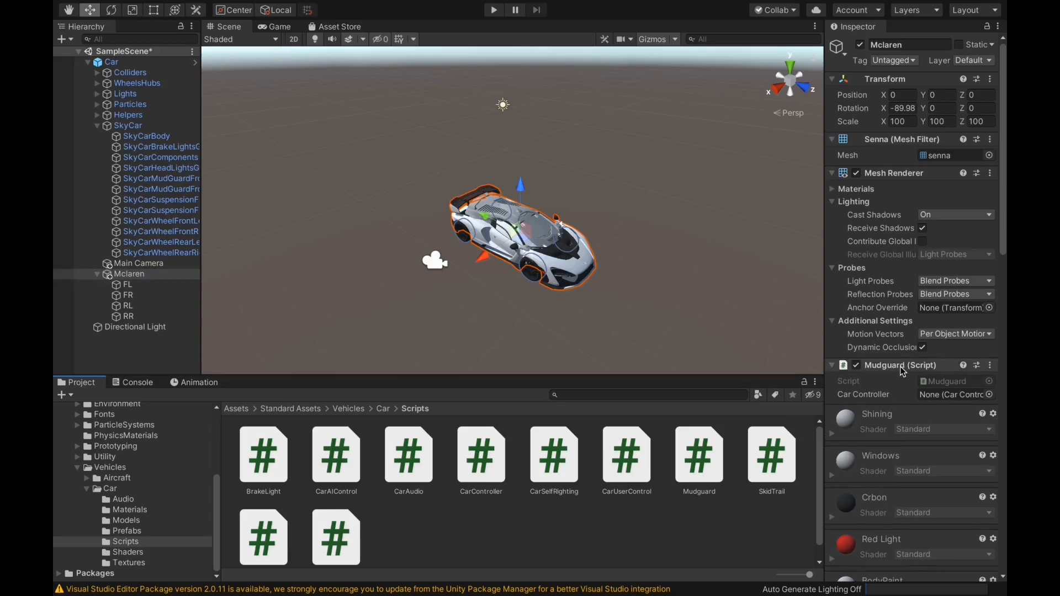
click(493, 10)
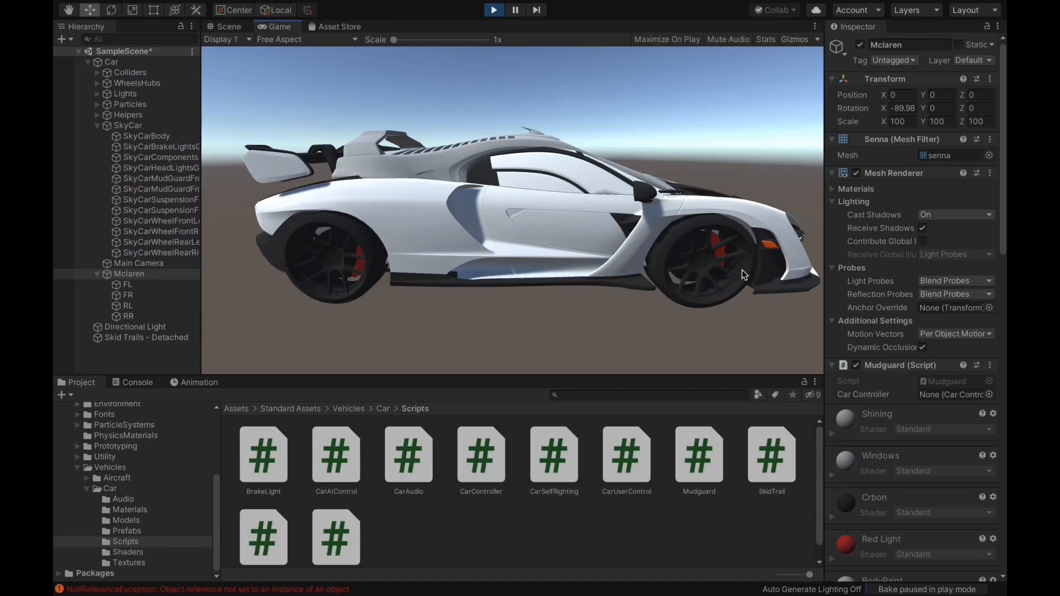
click(494, 11)
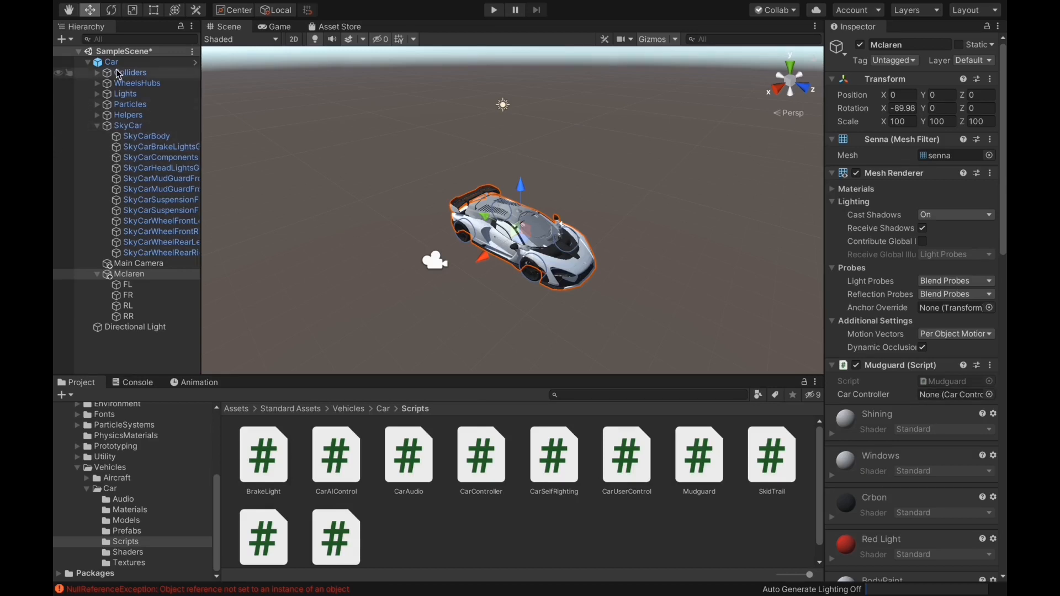
- Assign the Car object as the Car Controller of Mclaren's Mudguard script and test it in play mode
drag(119, 68, 948, 394)
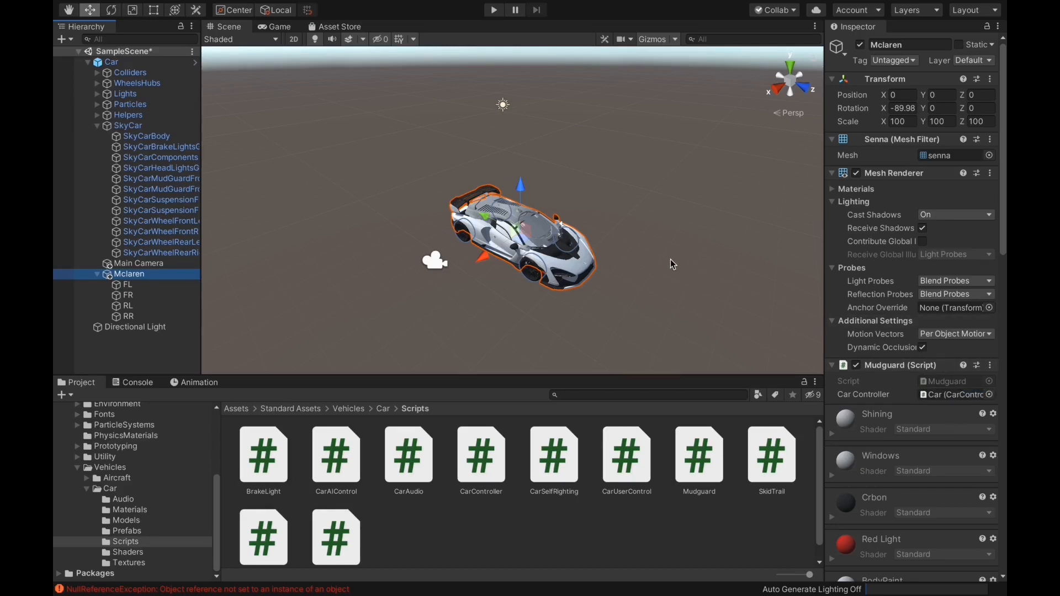
click(493, 10)
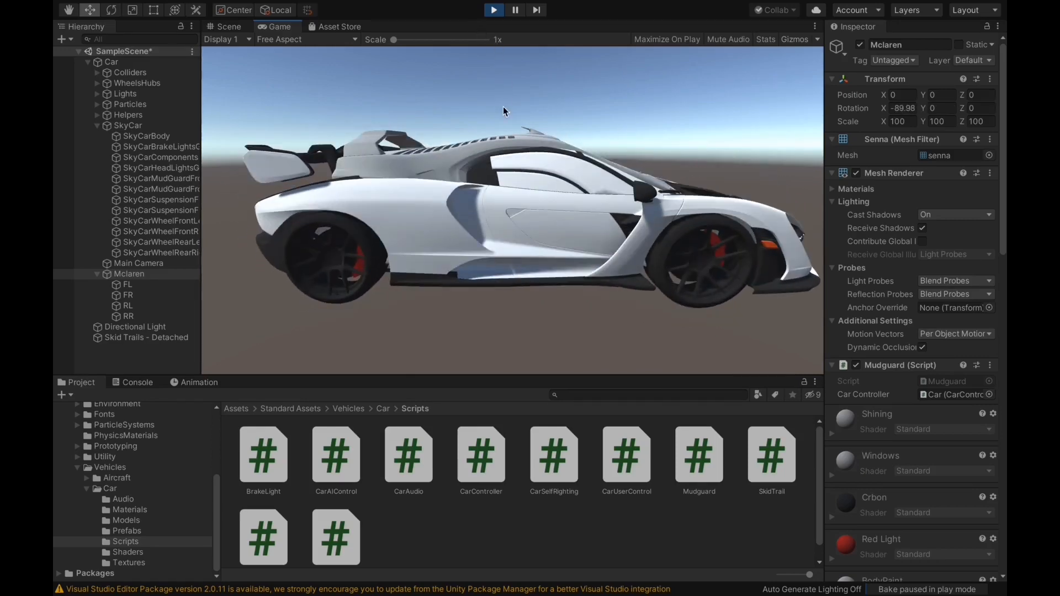
click(493, 11)
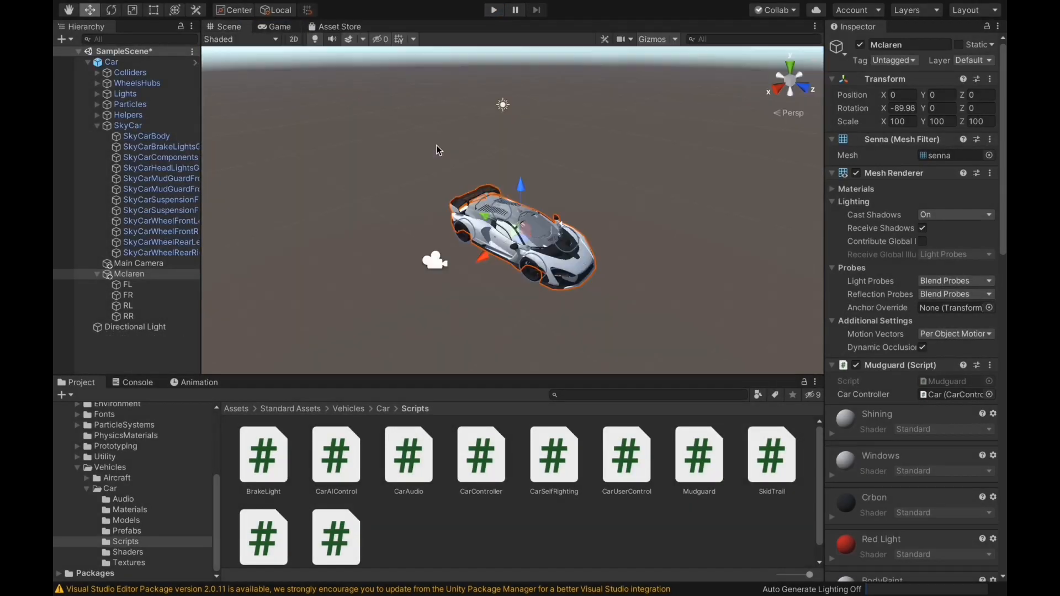
- Remove the Mudguard script component from the Mclaren object
click(141, 287)
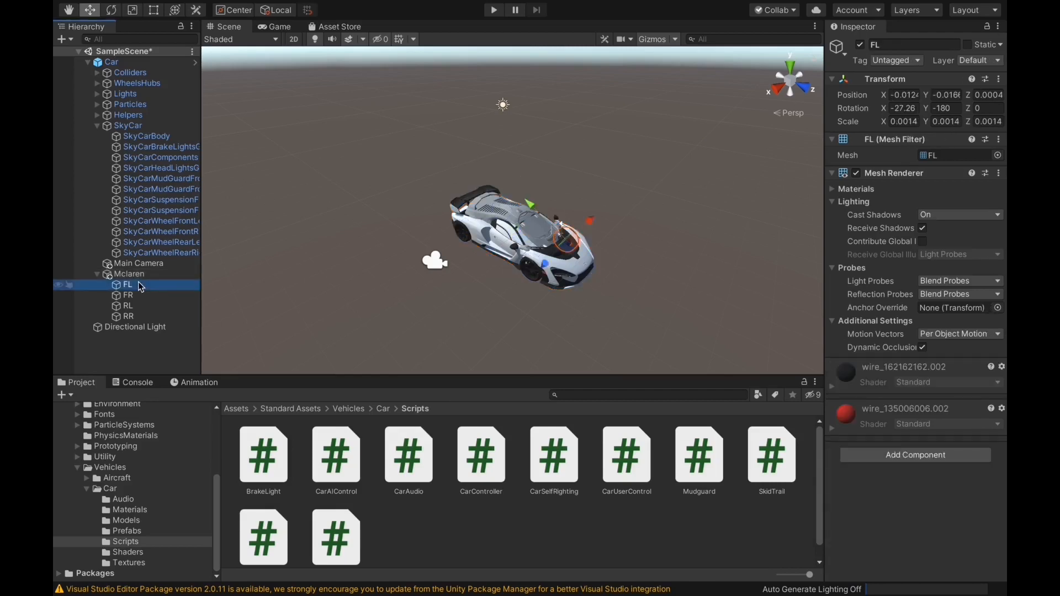
ctrl+click(141, 297)
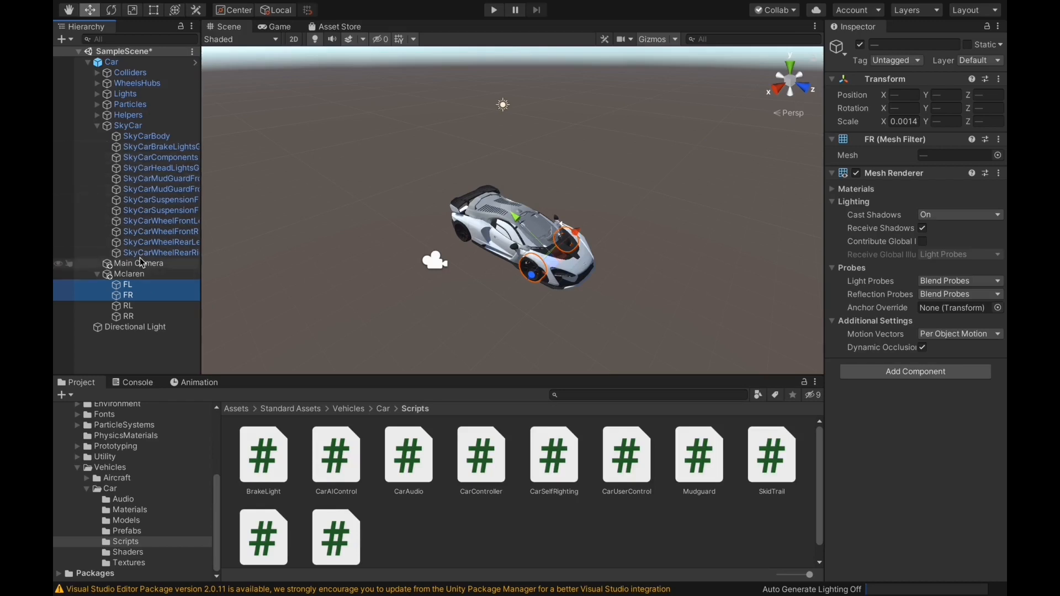
drag(700, 468, 142, 272)
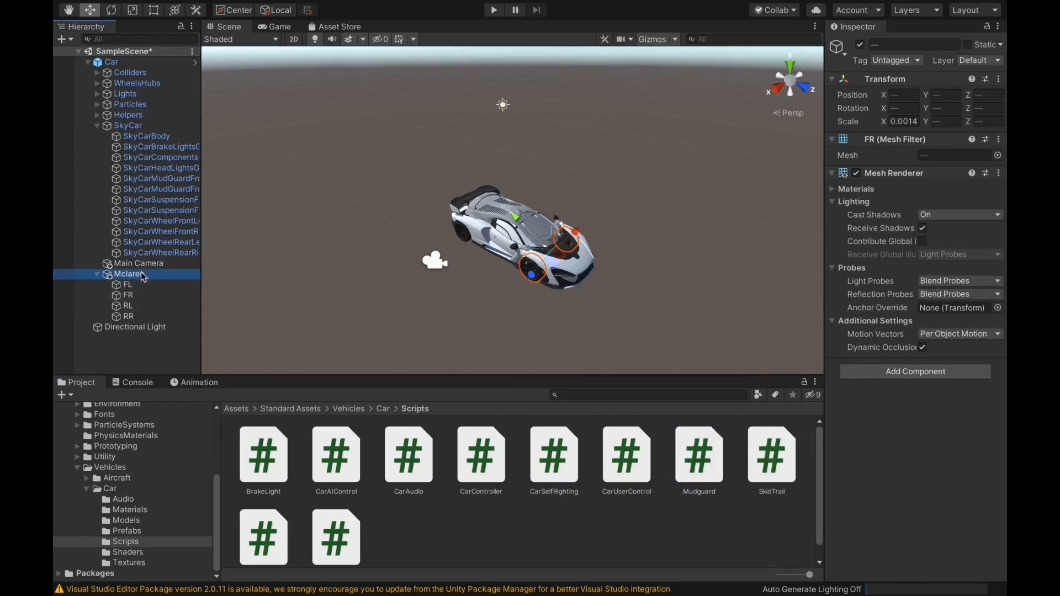
right_click(905, 367)
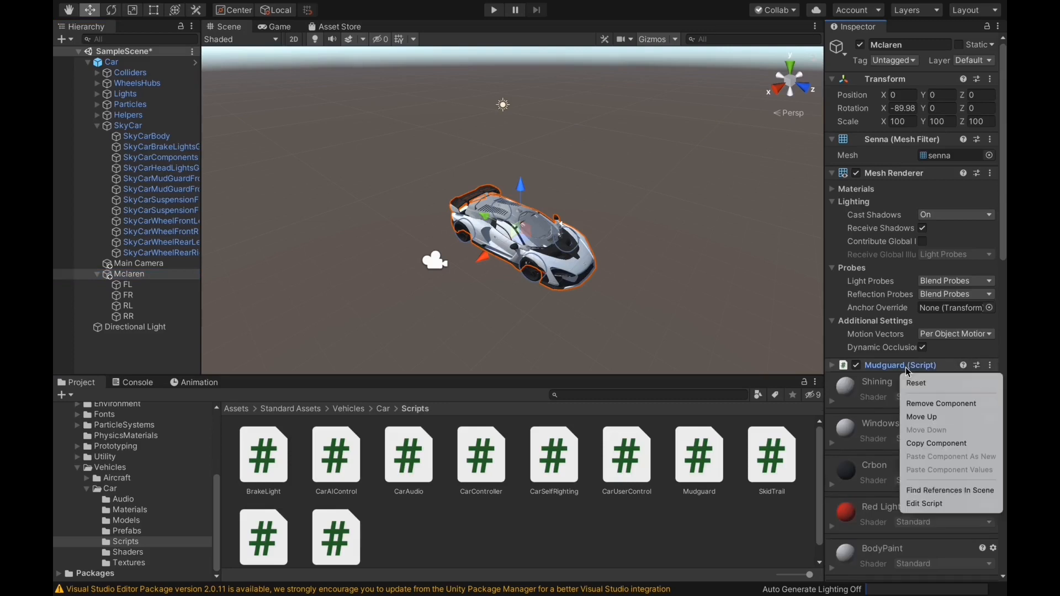
click(936, 409)
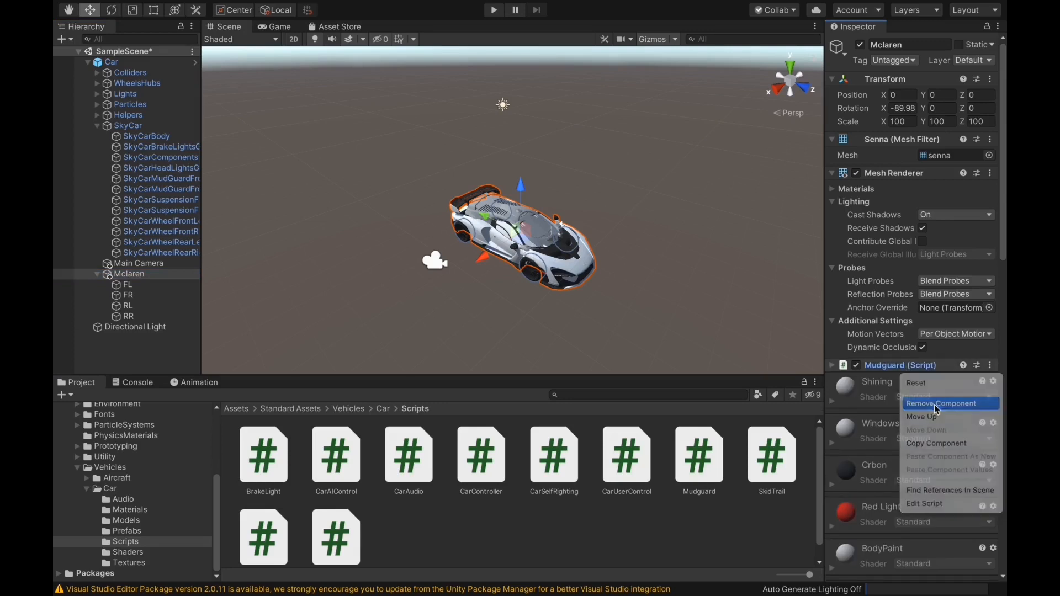
click(132, 274)
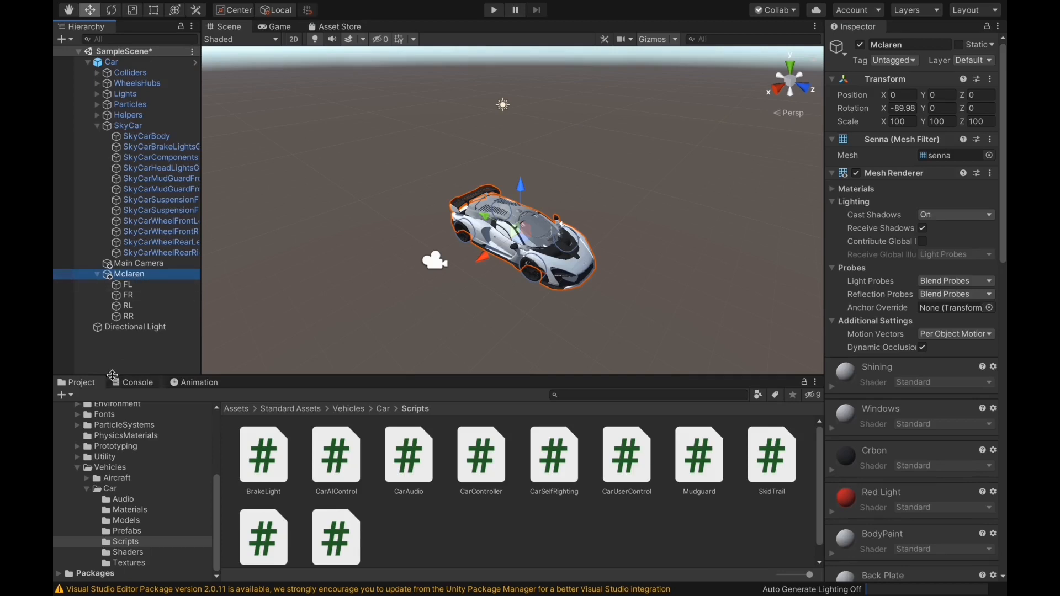
- Add the Mudguard script component to Mclaren's two front wheels, FL and FR
click(128, 285)
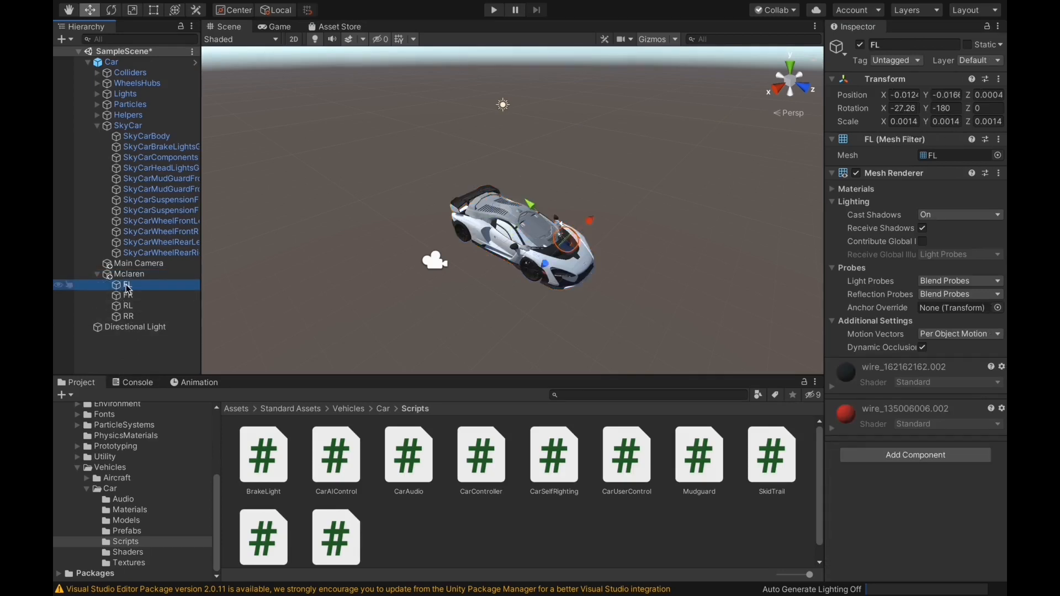
shift+click(132, 296)
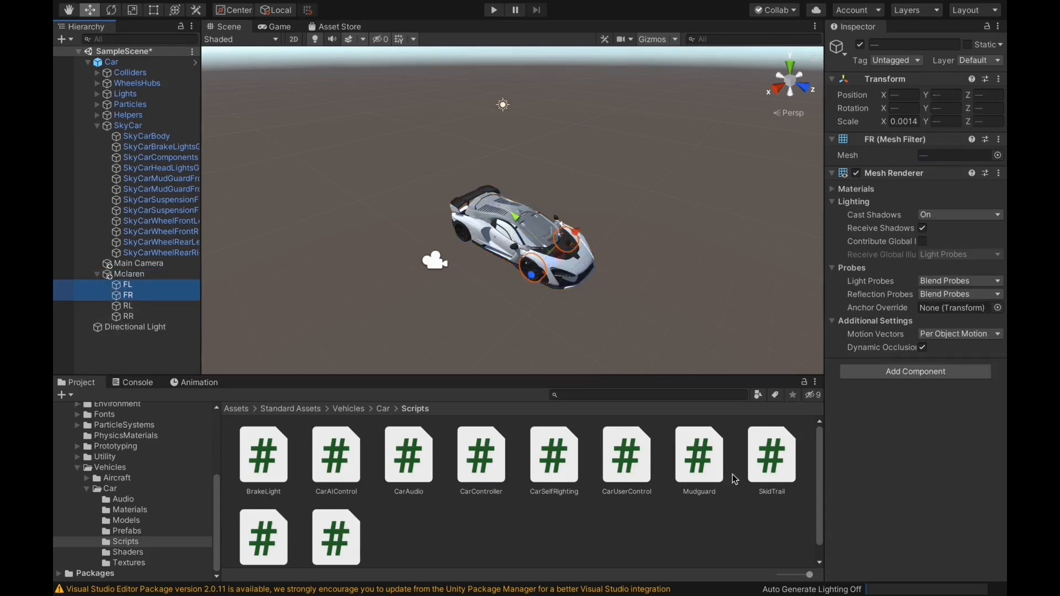
drag(699, 465, 133, 290)
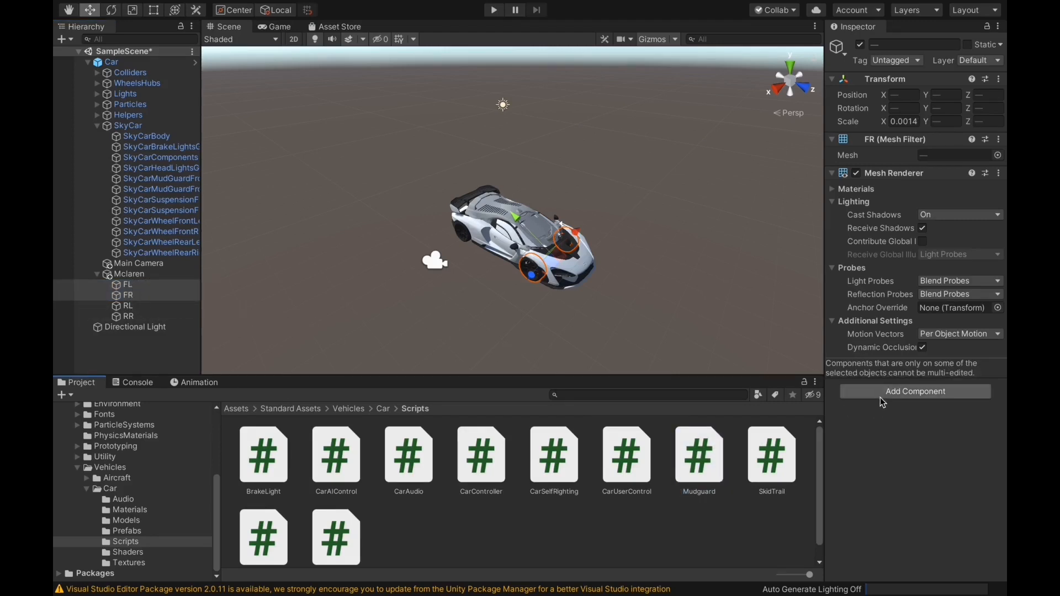
click(897, 392)
text(w)
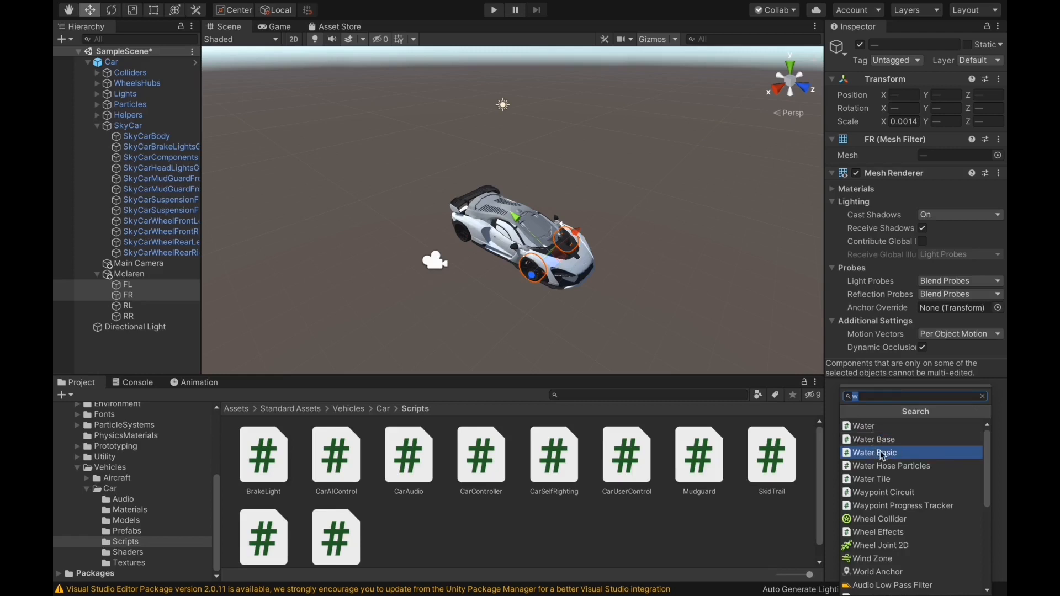
text(mudg)
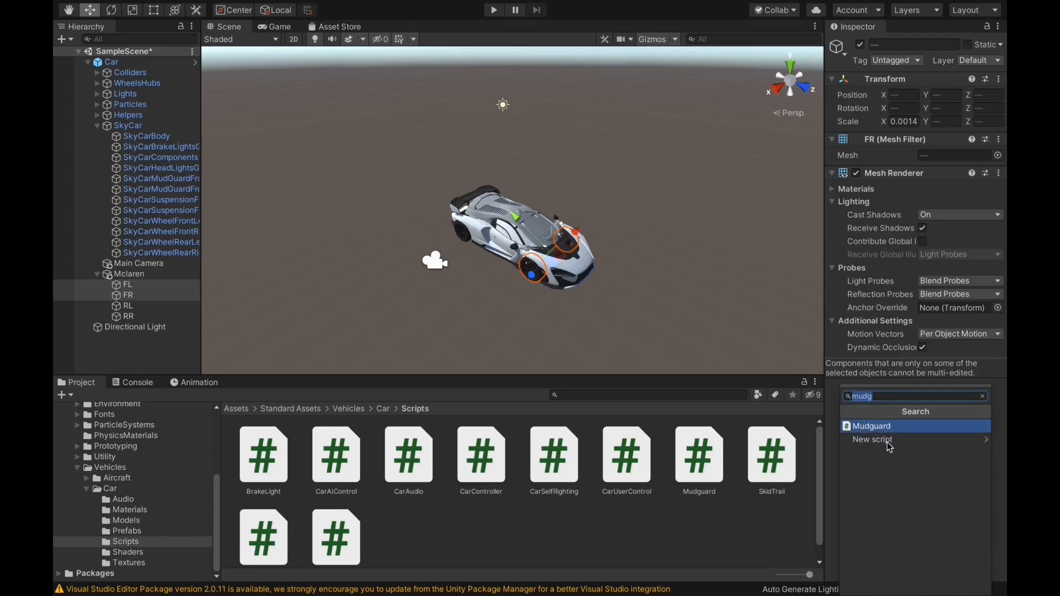
key(Return)
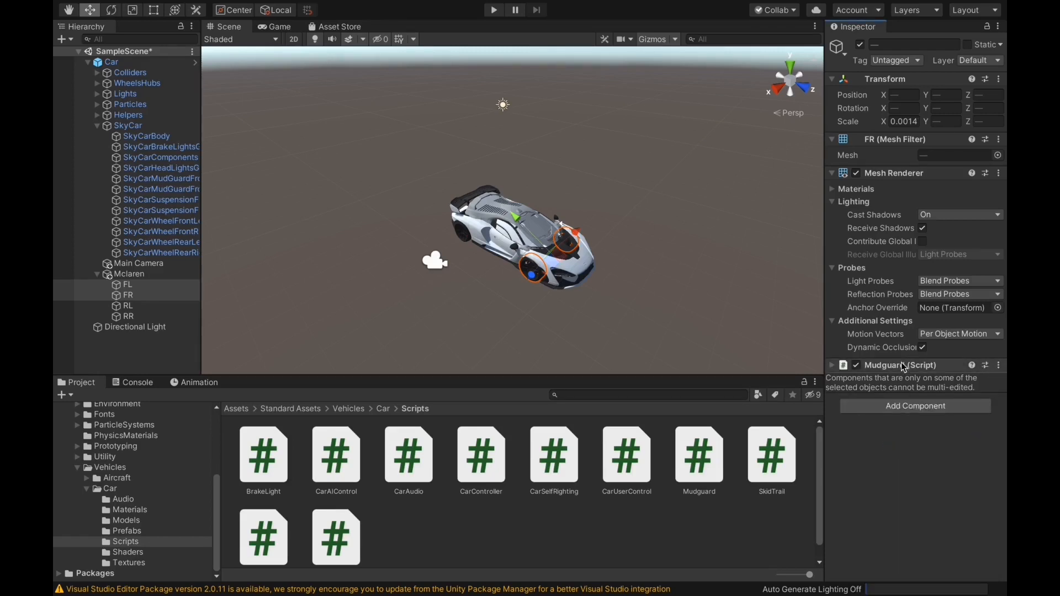
- Test the scene in play mode and remove the duplicate Mudguard script component from Mclaren's FL wheel
click(495, 11)
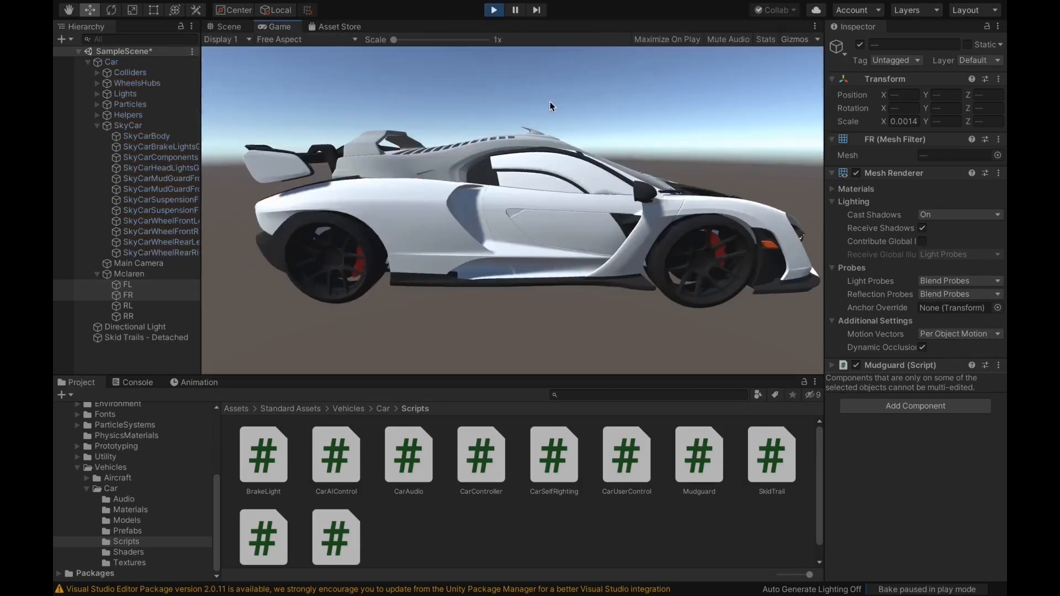
click(493, 11)
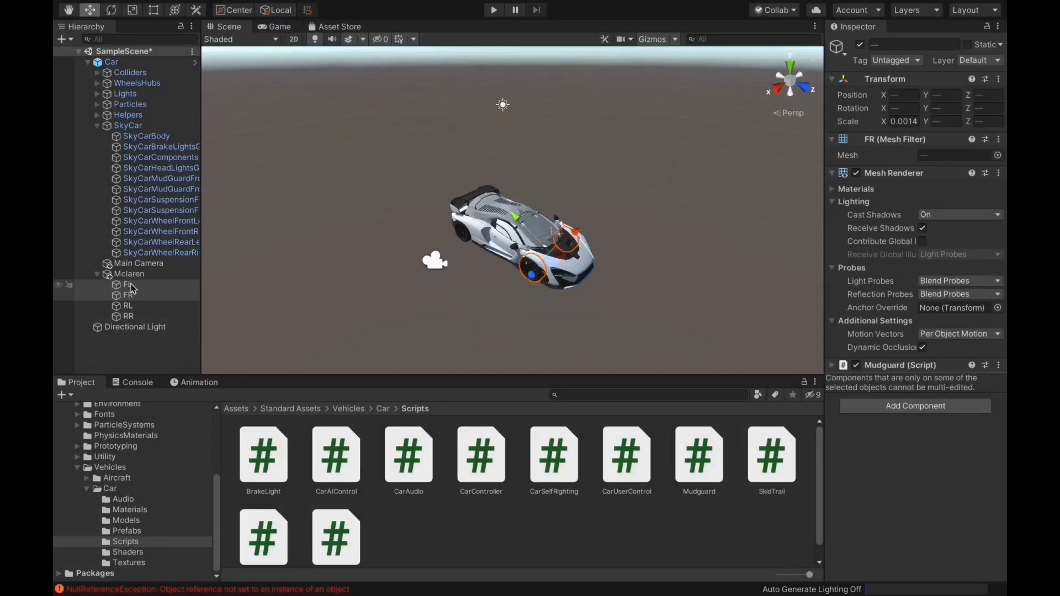
click(130, 286)
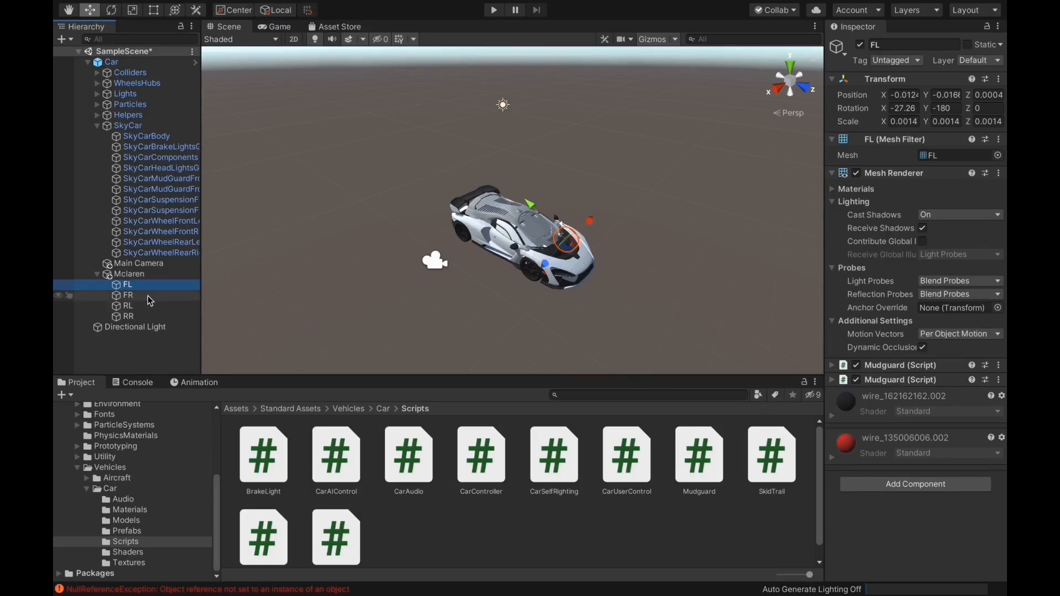
shift+click(147, 296)
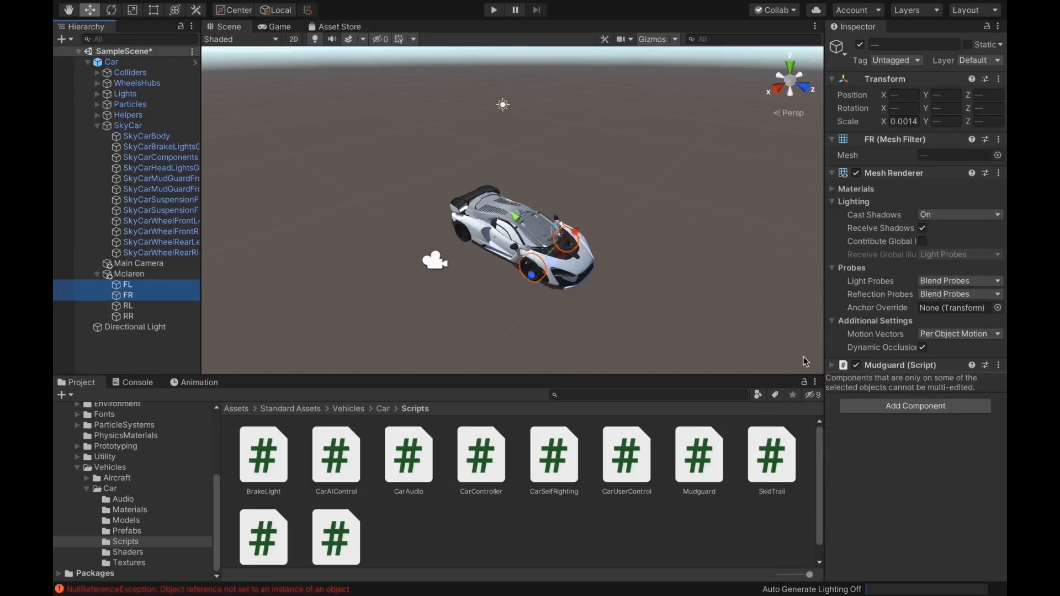
click(126, 287)
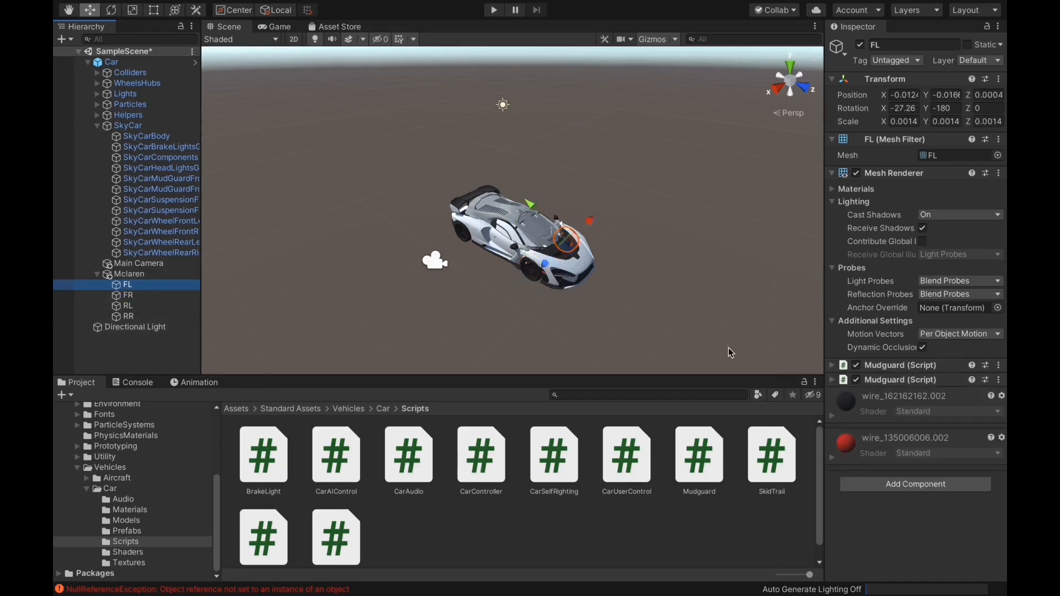
click(894, 369)
right_click(896, 369)
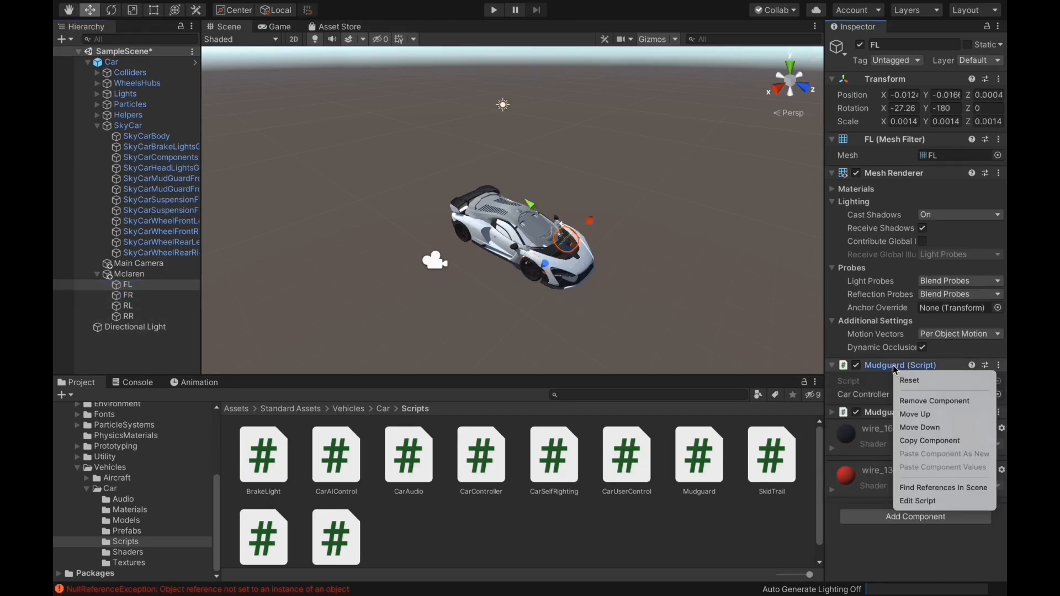
click(913, 400)
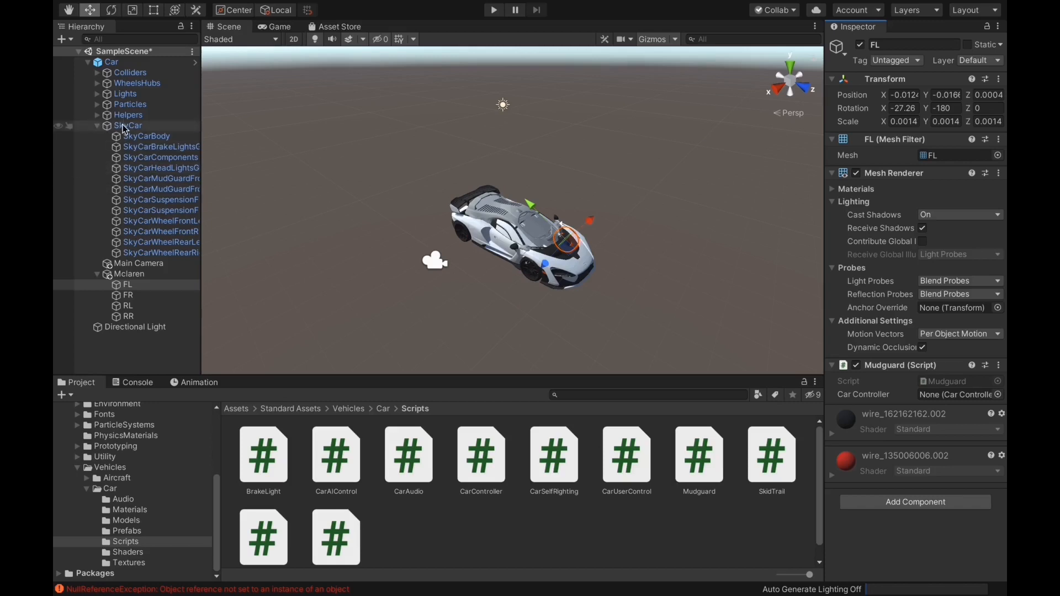
- Assign the Car object as the Car Controller of the Mudguard scripts on FL and FR, and test it in play mode
click(115, 65)
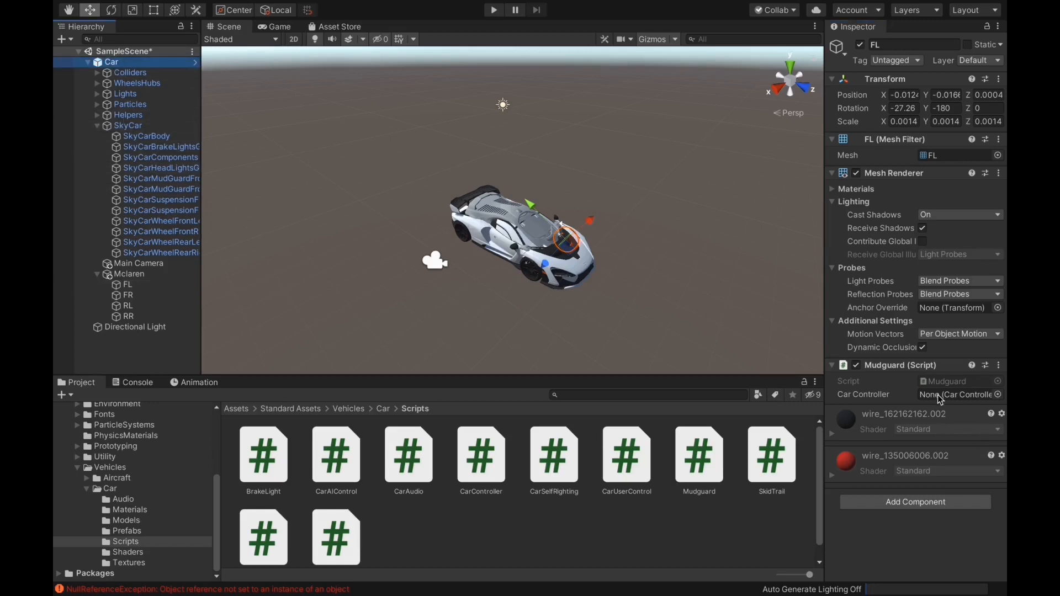
click(128, 285)
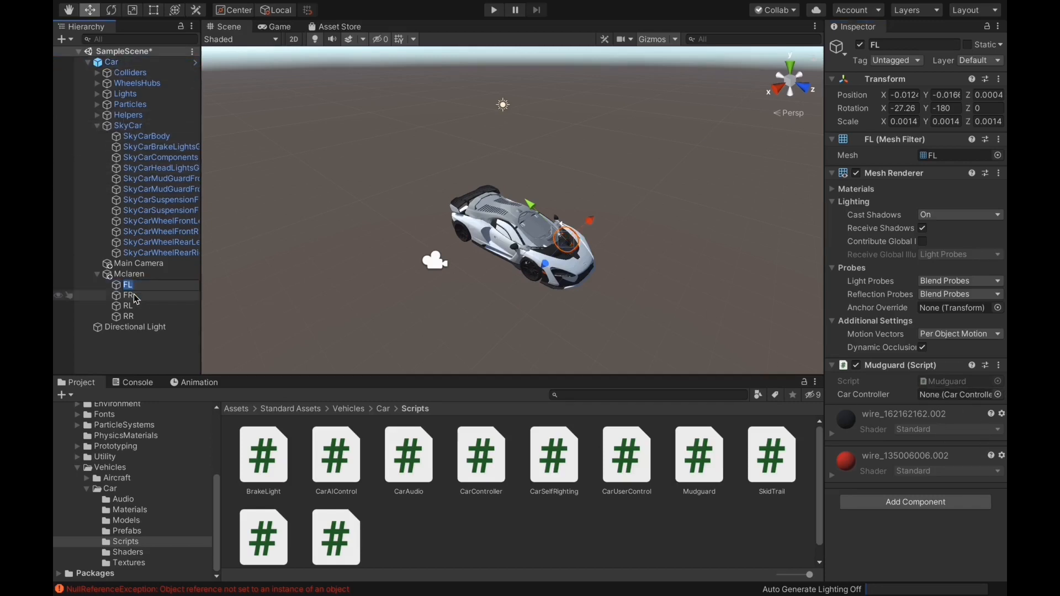
ctrl+click(136, 296)
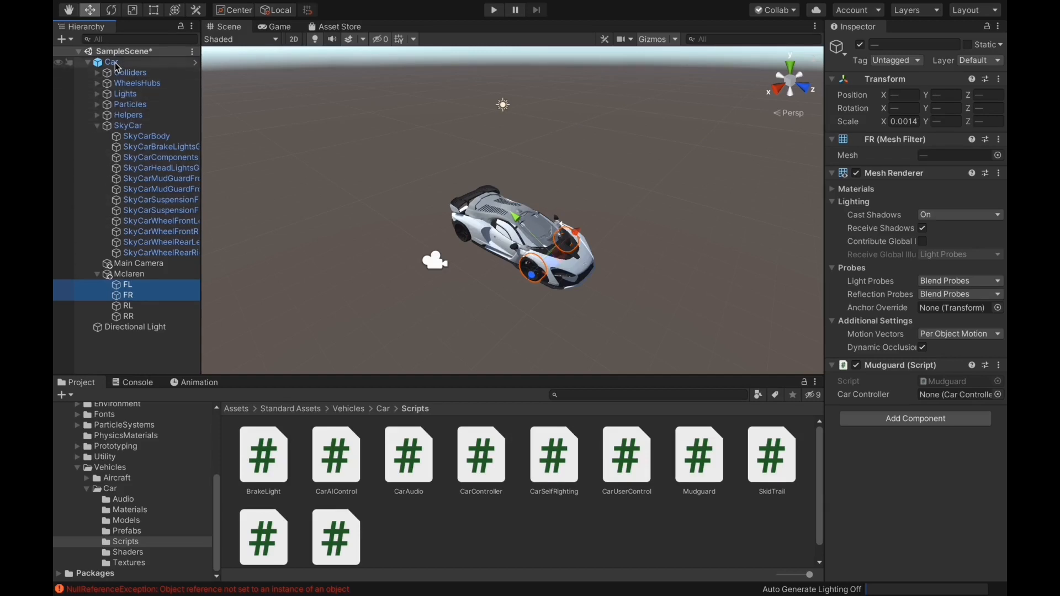
drag(118, 67, 921, 396)
click(494, 10)
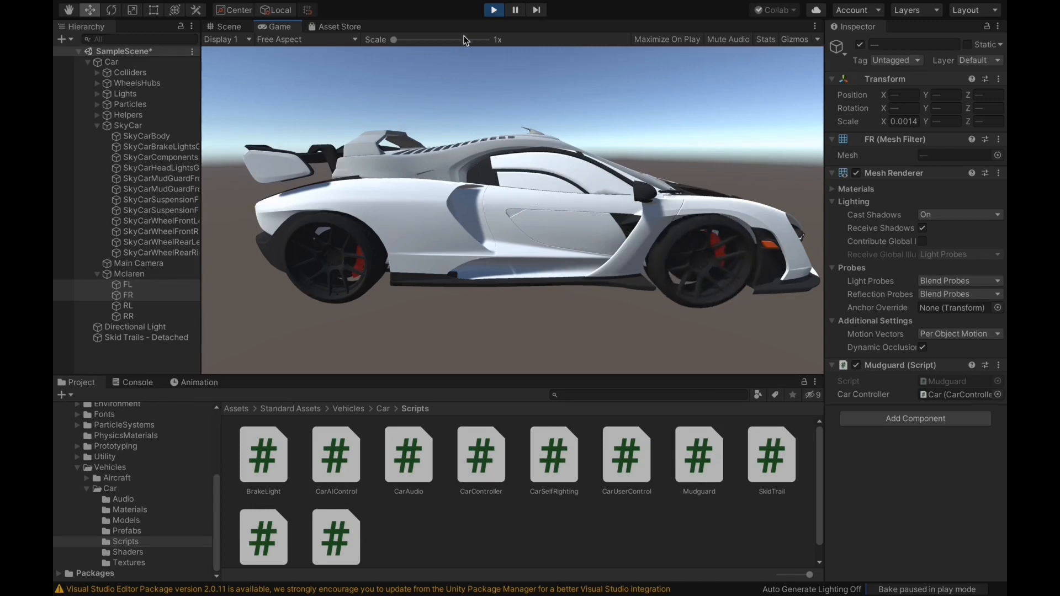
click(493, 10)
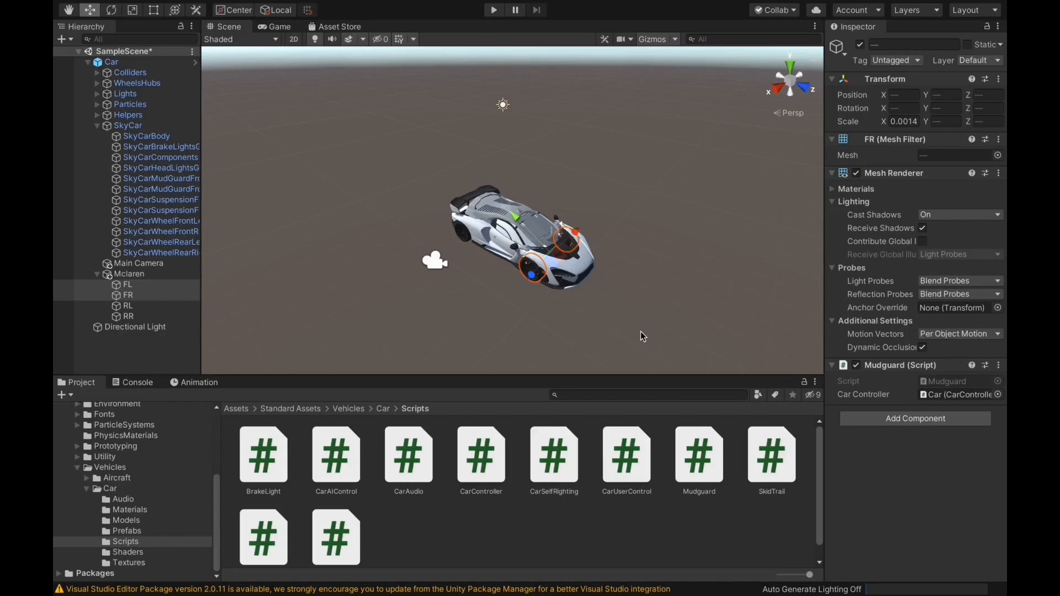
- In Visual Studio, remove the minus sign before carController.CurrentSteerAngle in Mudguard.cs, save it, and test the steering in Unity's play mode
key(super+Tab)
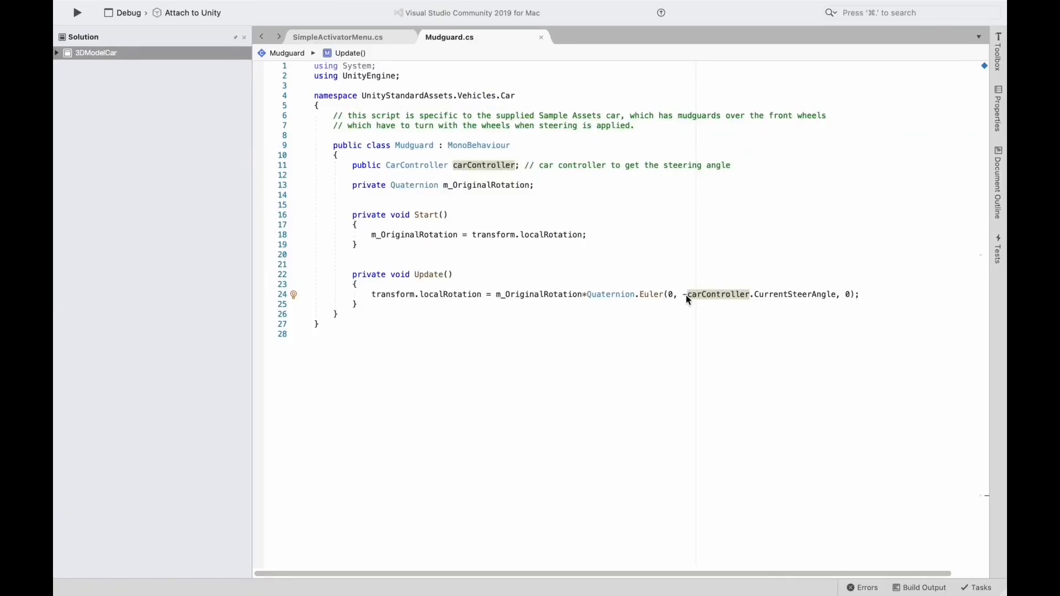
key(BackSpace)
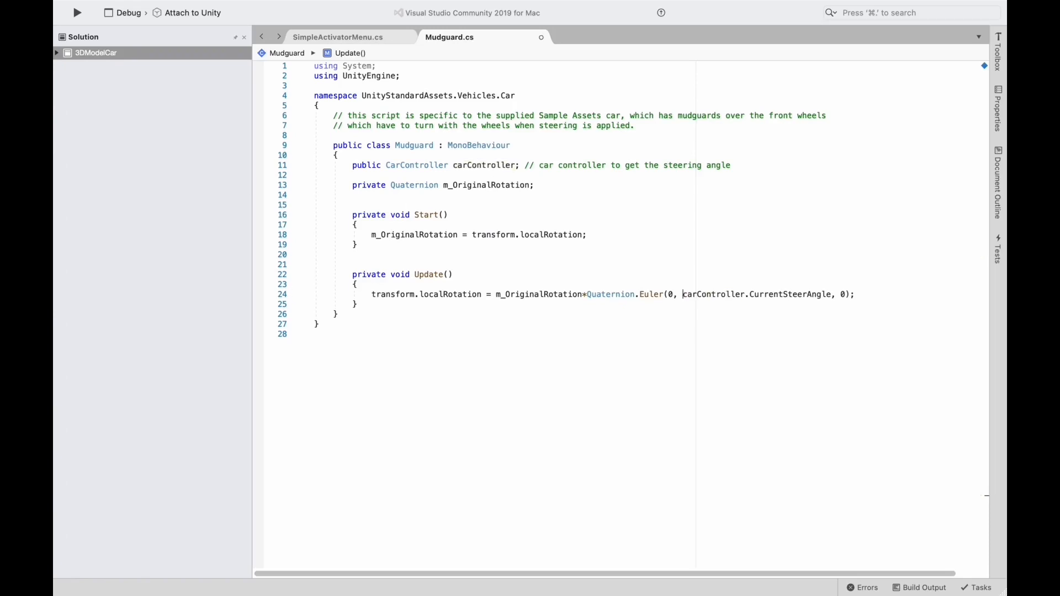
key(super+s)
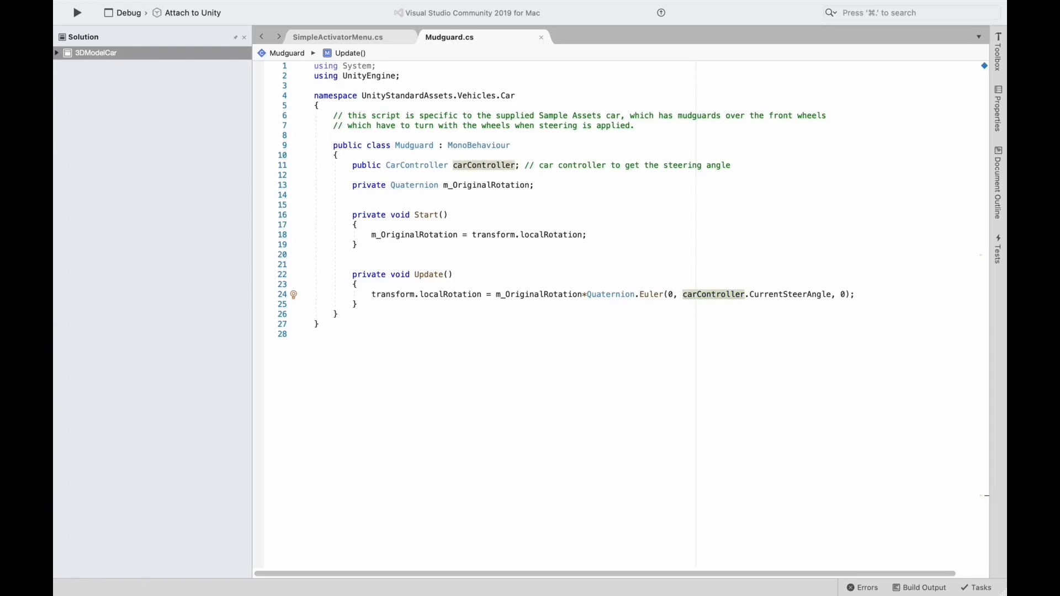
key(super+Tab)
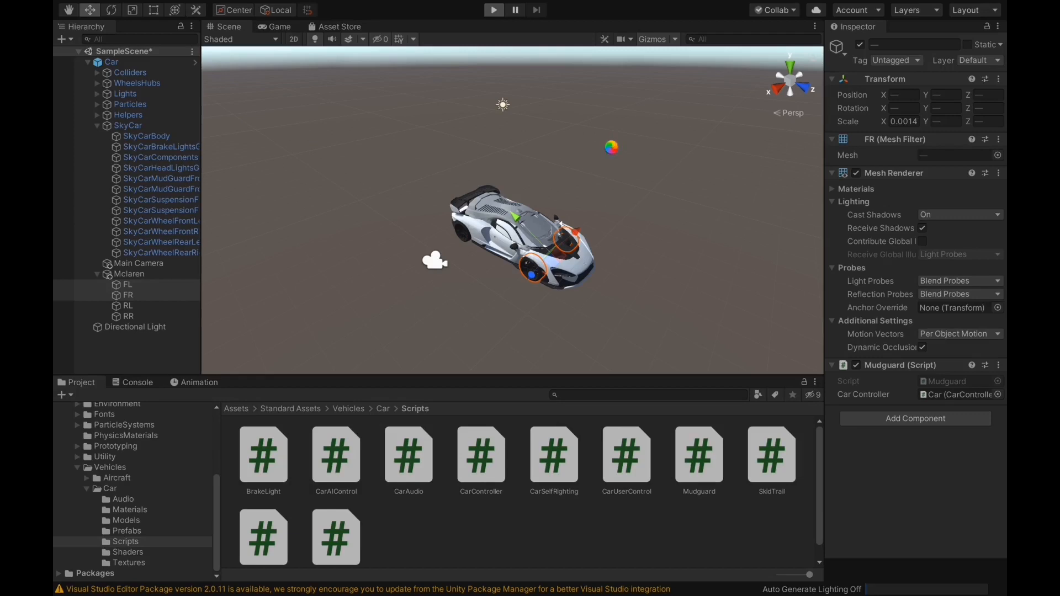
key(super+p)
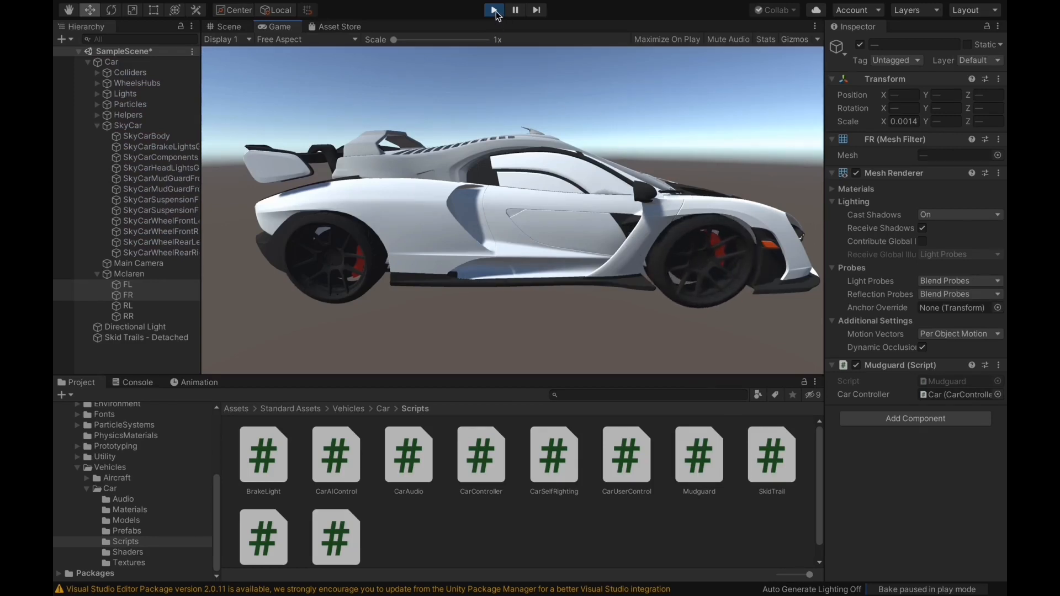
key(ctrl+p)
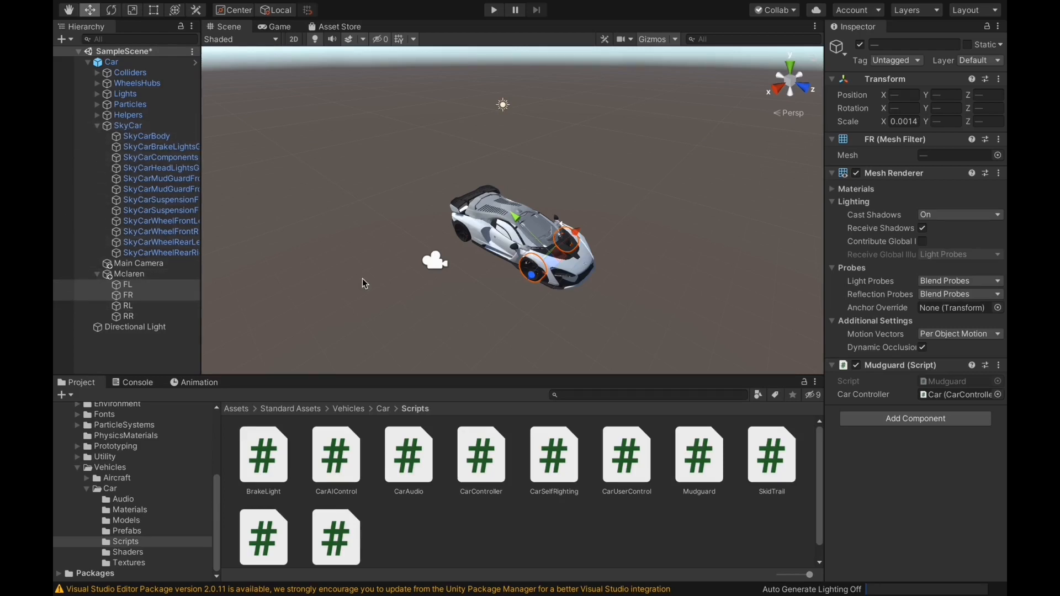
- Rotate Mclaren's FL wheel about its X axis to -15.63 and check it against the FR wheel
middle_drag(266, 315, 423, 279)
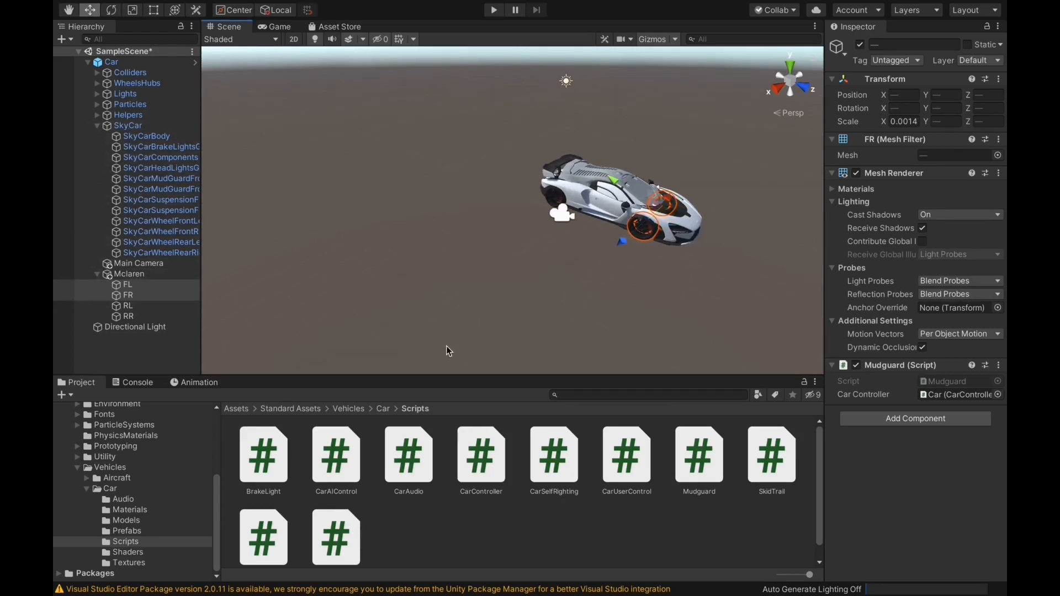
right_drag(464, 328, 570, 250)
scroll(526, 276, up, 3)
middle_drag(485, 318, 503, 287)
click(153, 291)
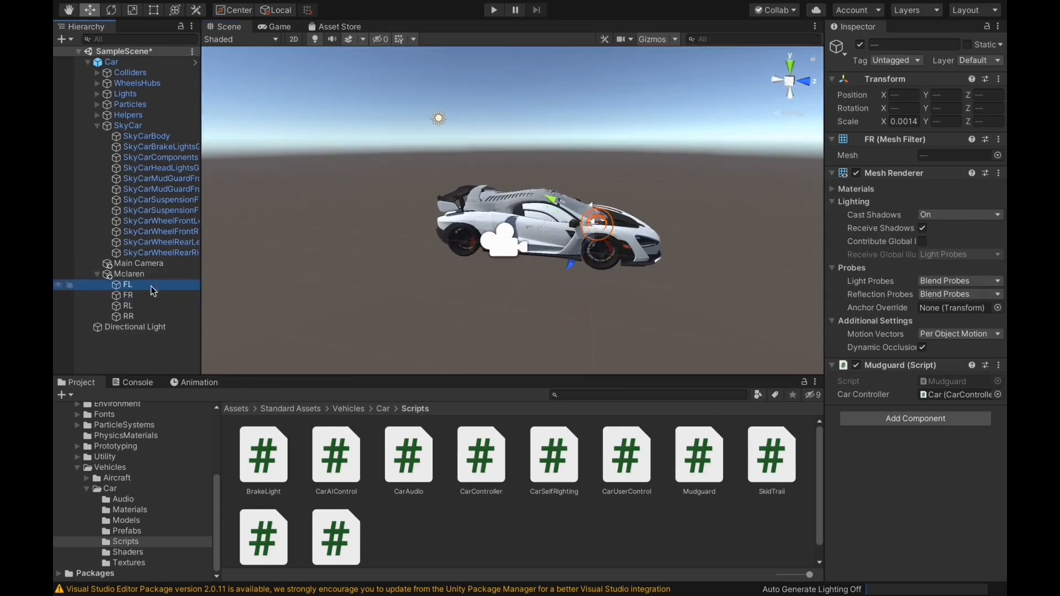
middle_drag(653, 302, 574, 299)
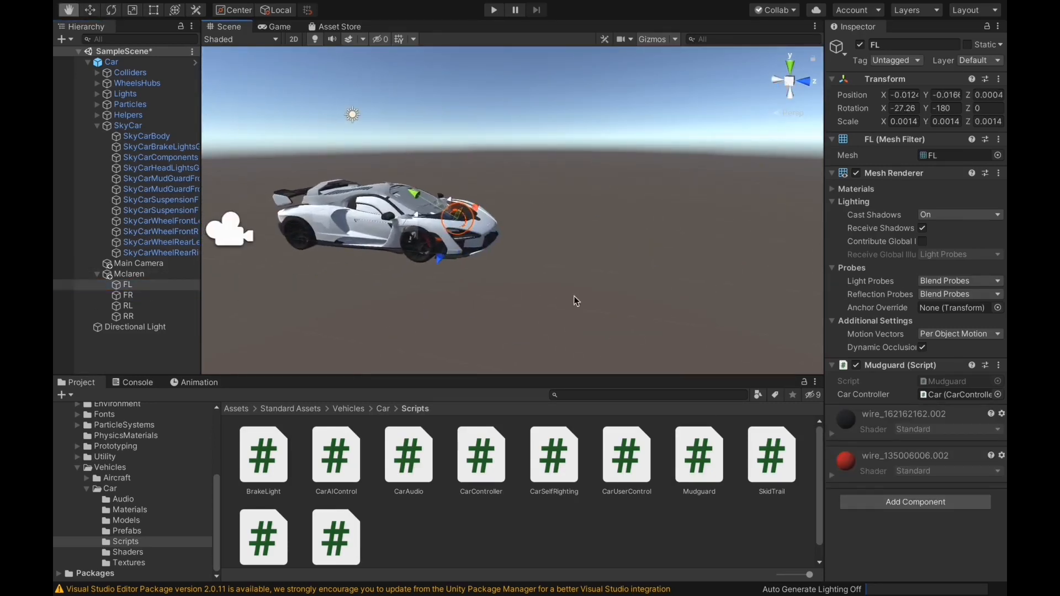
mouse_move(574, 301)
right_down()
mouse_move(416, 319)
mouse_move(489, 309)
right_up()
right_drag(703, 304, 627, 302)
mouse_move(627, 302)
middle_down()
mouse_move(472, 244)
mouse_move(442, 301)
mouse_move(451, 306)
middle_up()
right_drag(534, 309, 326, 299)
scroll(466, 292, down, 3)
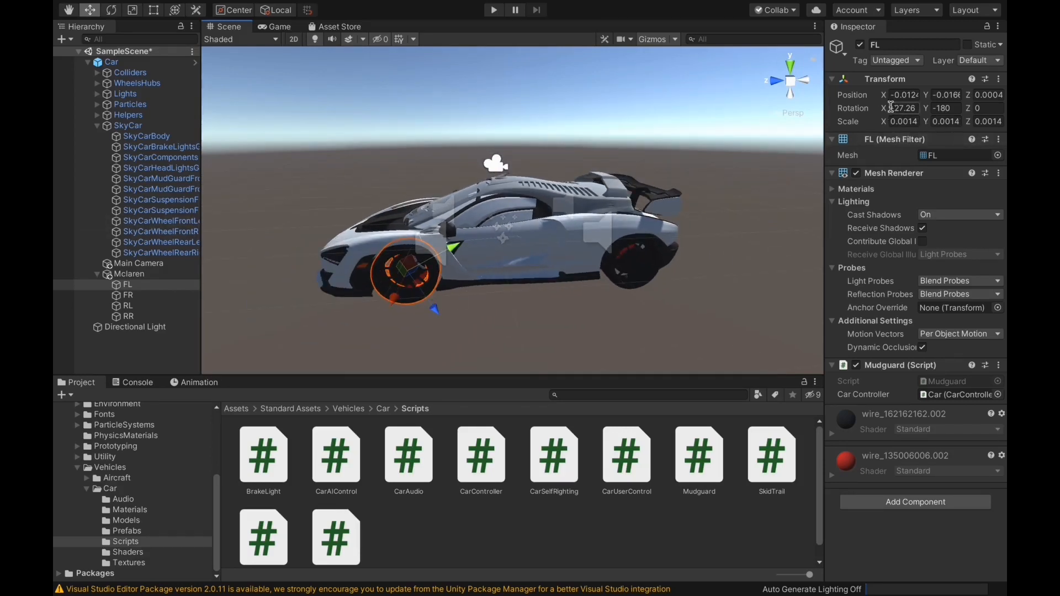
drag(884, 110, 988, 122)
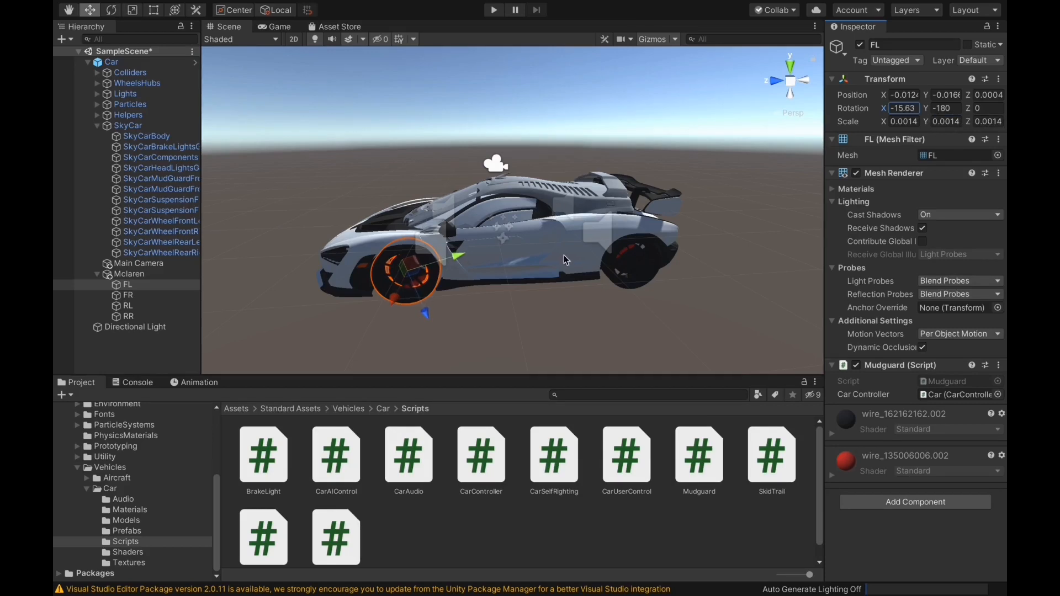
middle_drag(508, 280, 578, 257)
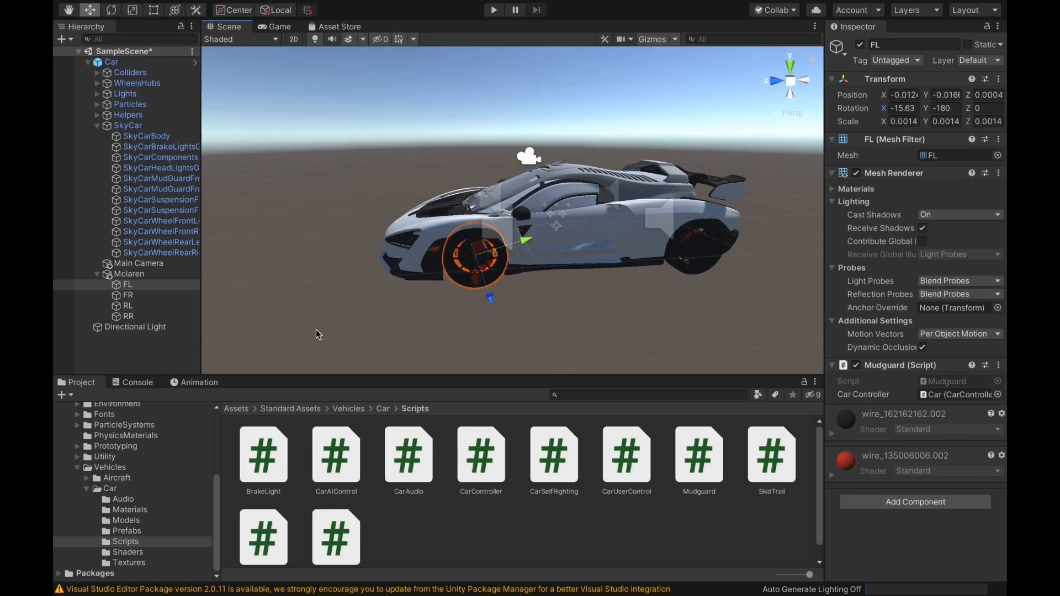
click(128, 295)
click(131, 286)
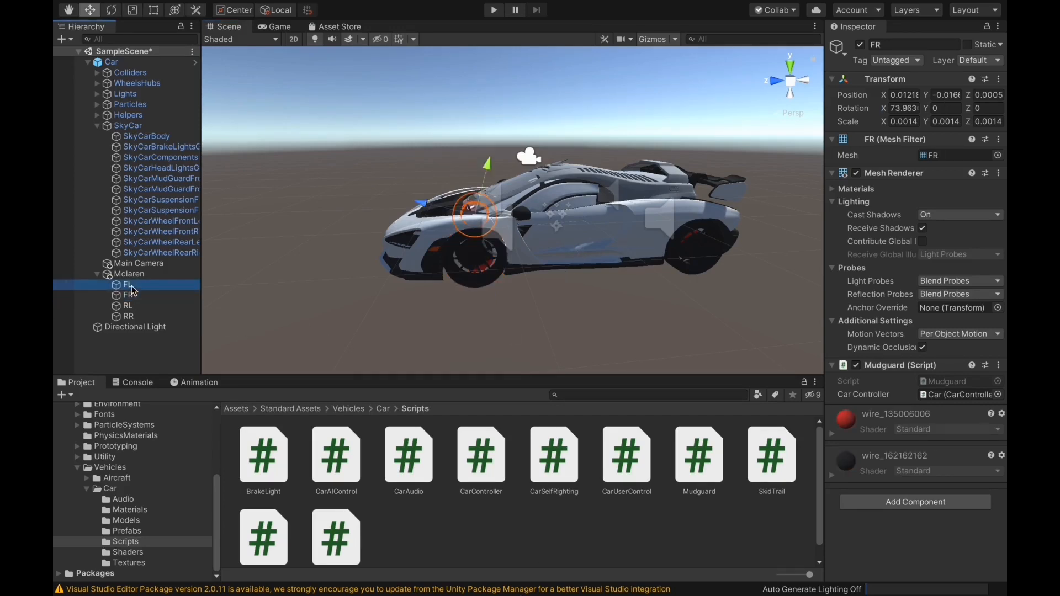
- Create a new C# script named MclarenWheels in the Car Scripts folder
scroll(411, 515, down, 1)
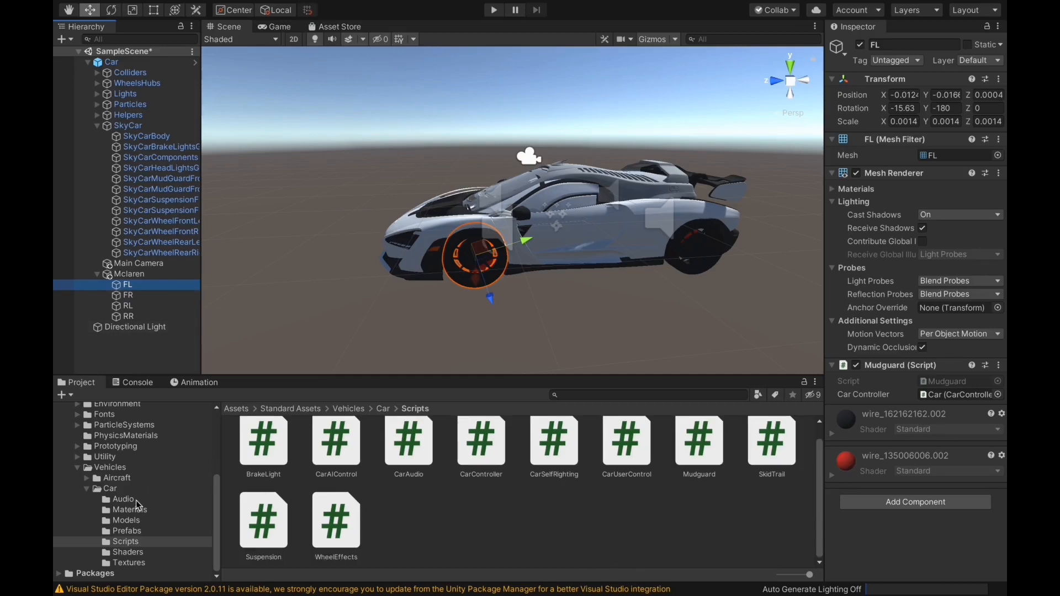
right_click(419, 528)
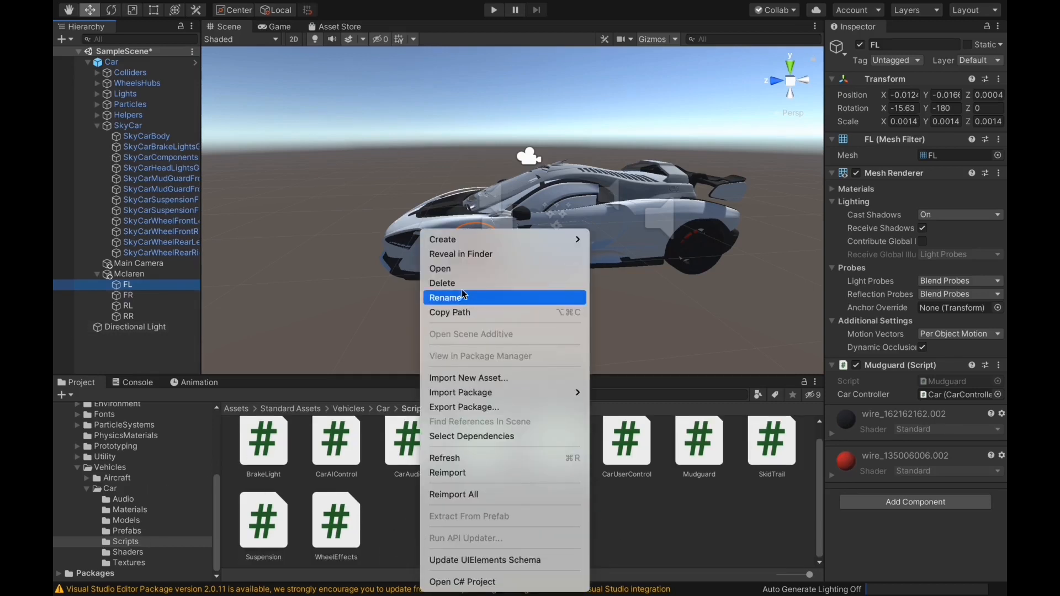
mouse_move(504, 240)
click(635, 72)
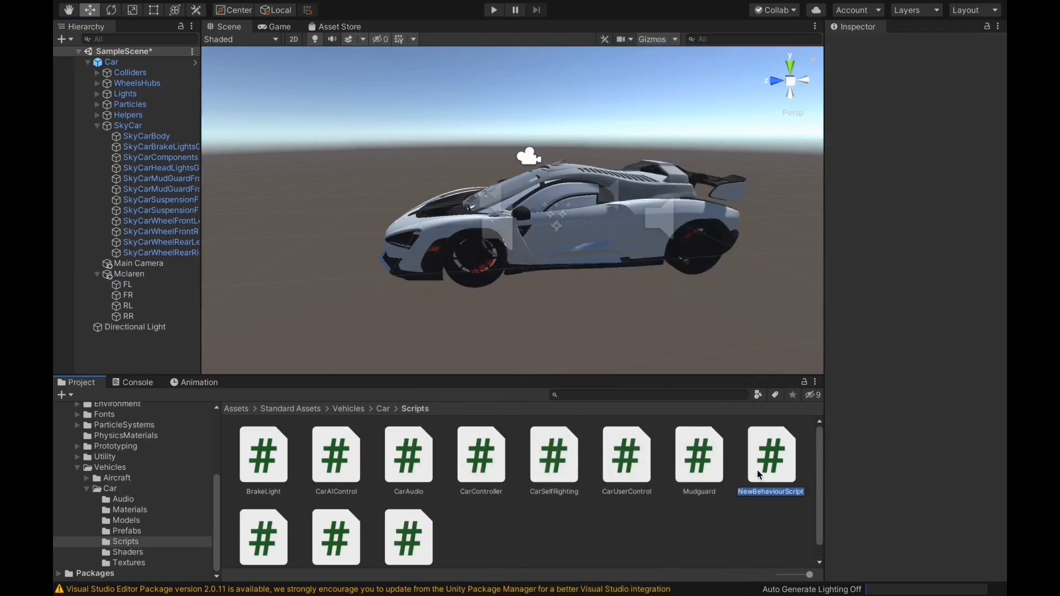
text(M)
text(clarenWheels)
key(Return)
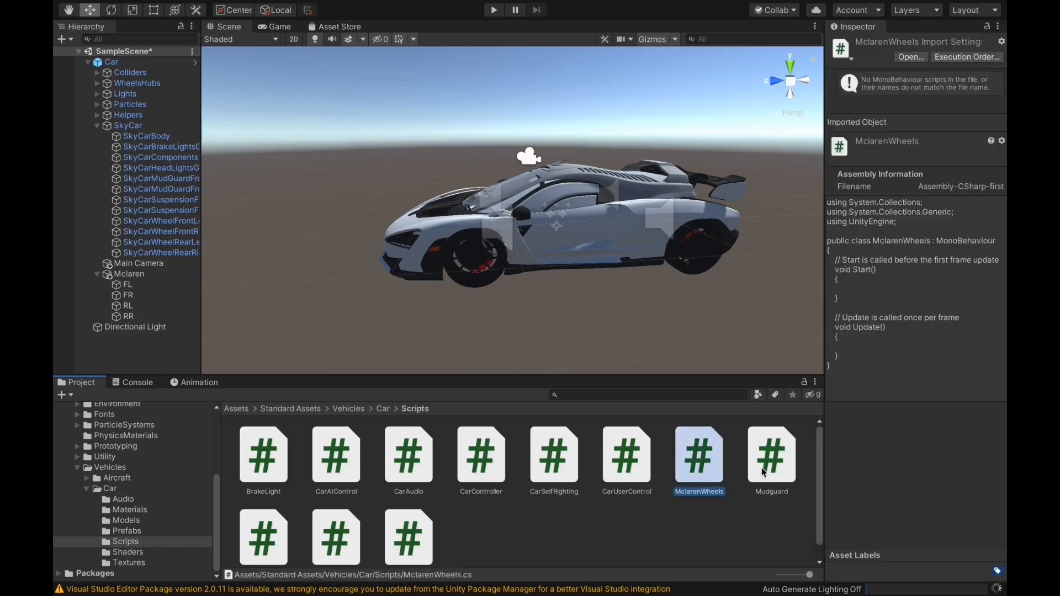
- Open the MclarenWheels script in Visual Studio and delete its Start method together with the comment above it
double_click(694, 471)
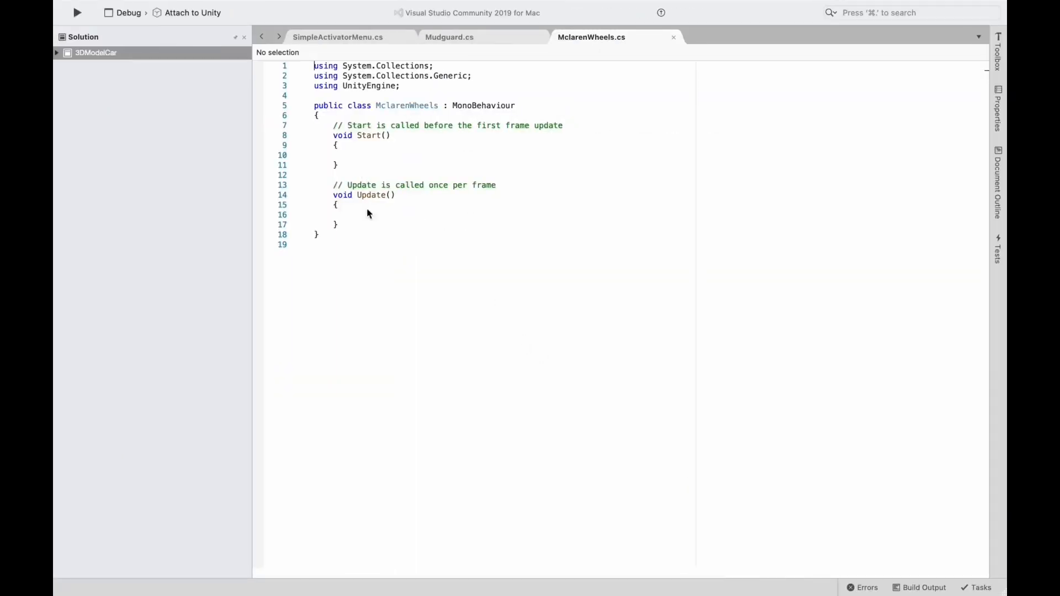
click(406, 197)
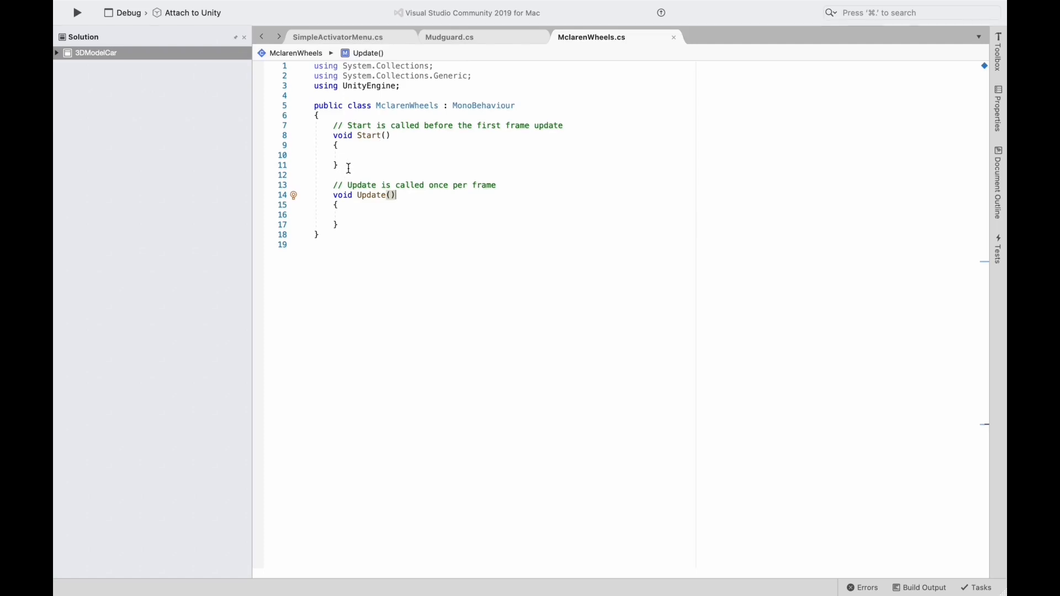
drag(347, 165, 330, 126)
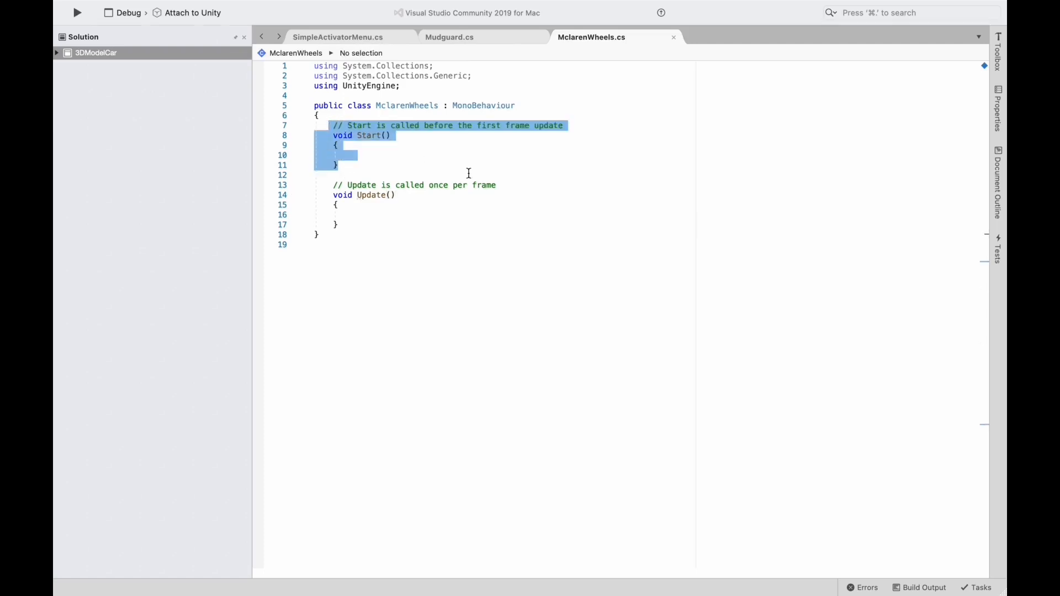
key(BackSpace)
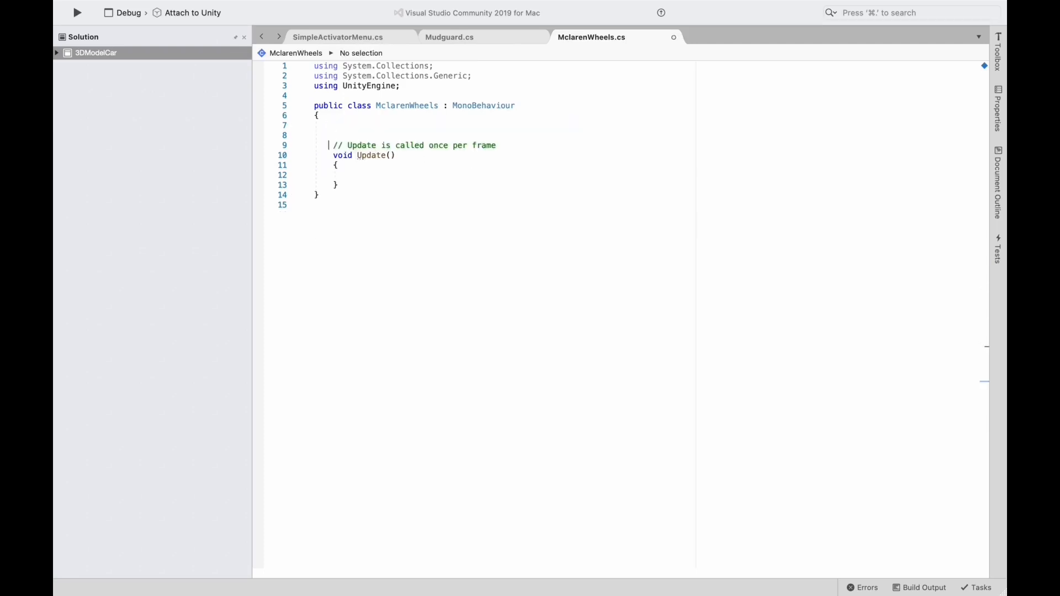
key(Right)
key(BackSpace)
key(BackSpace)
key(BackSpace)
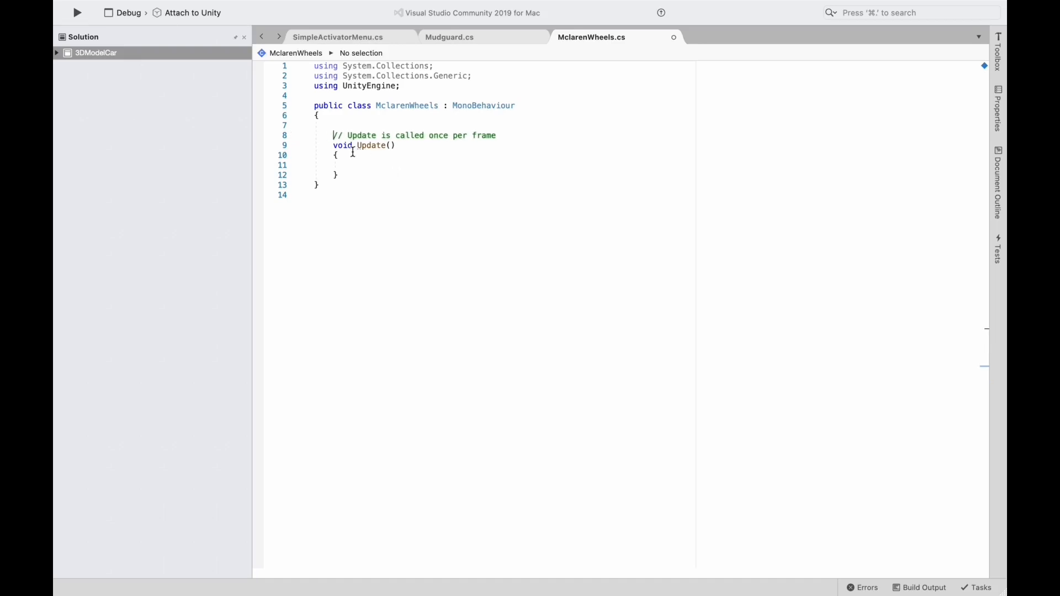
- Insert an empty line inside the Update method and another at the start of the MclarenWheels class body
click(353, 153)
key(Return)
click(337, 114)
key(Return)
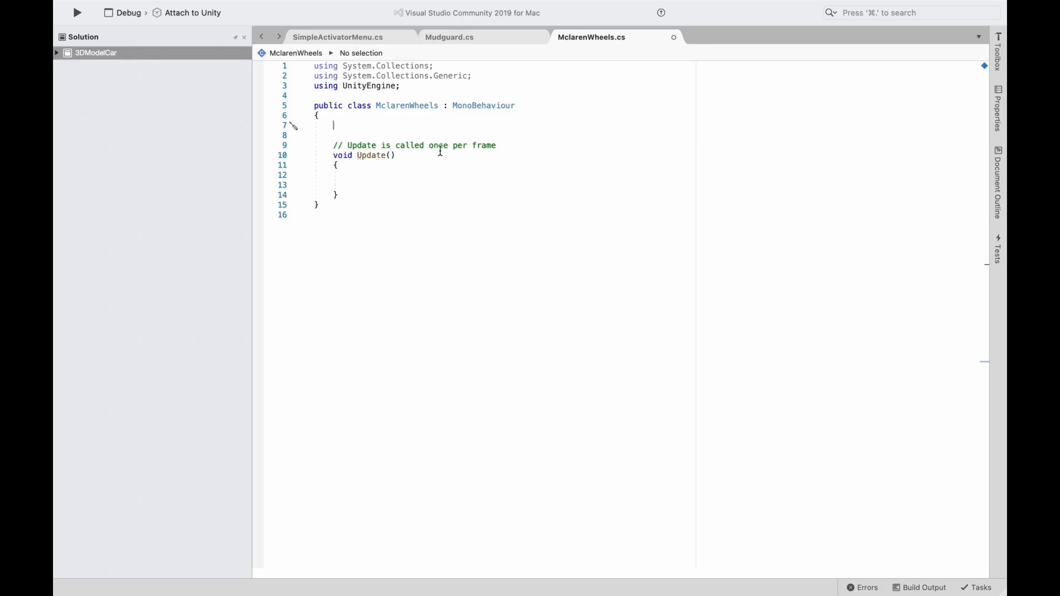
- Switch to Unity and add a Wheel Collider component to Mclaren's FL, FR, RL and RR wheels together
key(super+Tab)
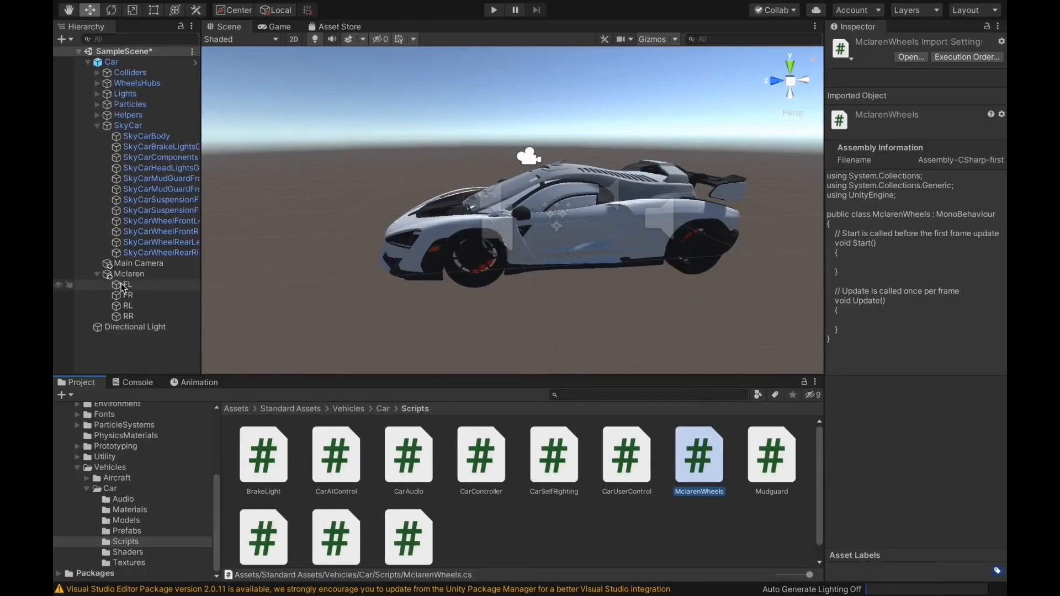
click(132, 285)
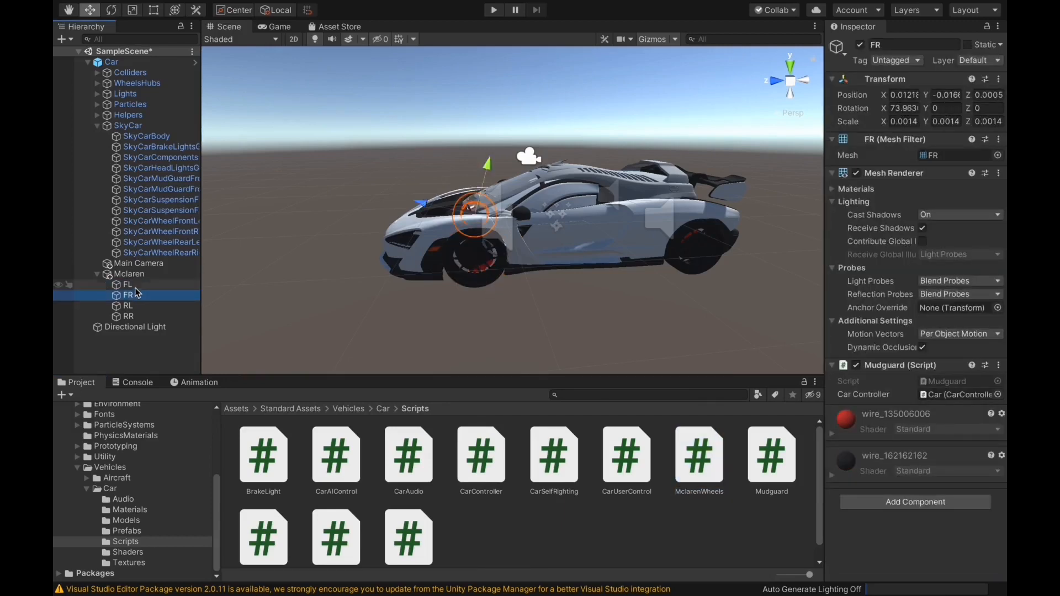
shift+click(128, 316)
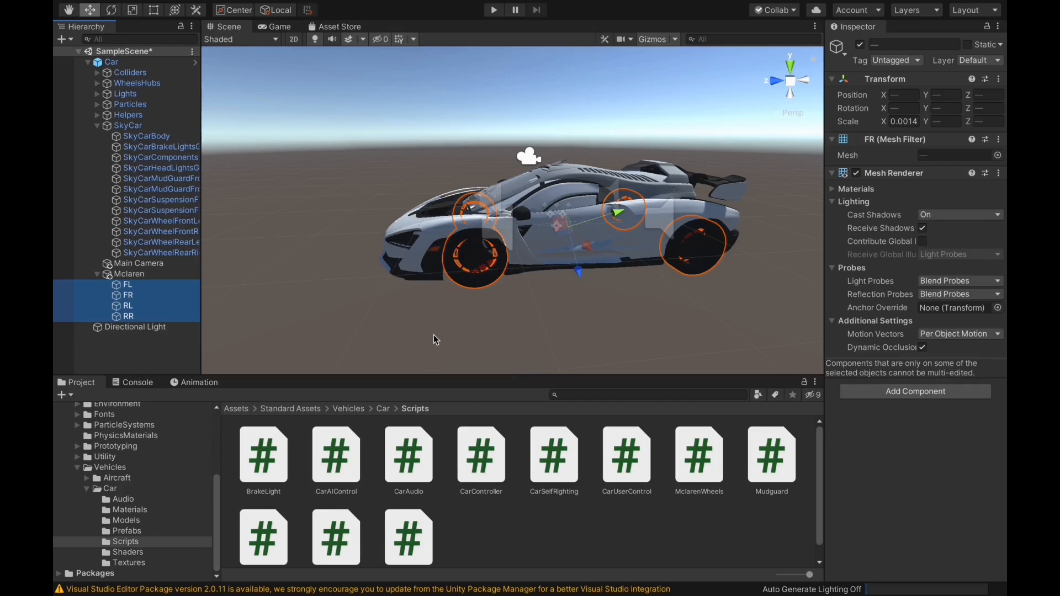
click(919, 420)
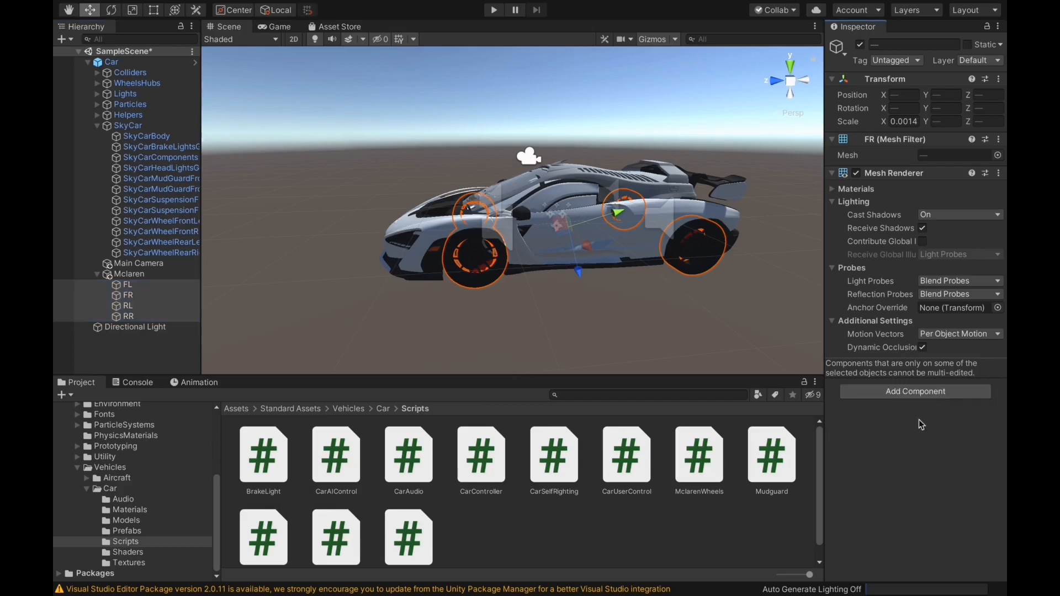
click(908, 395)
text(mudg)
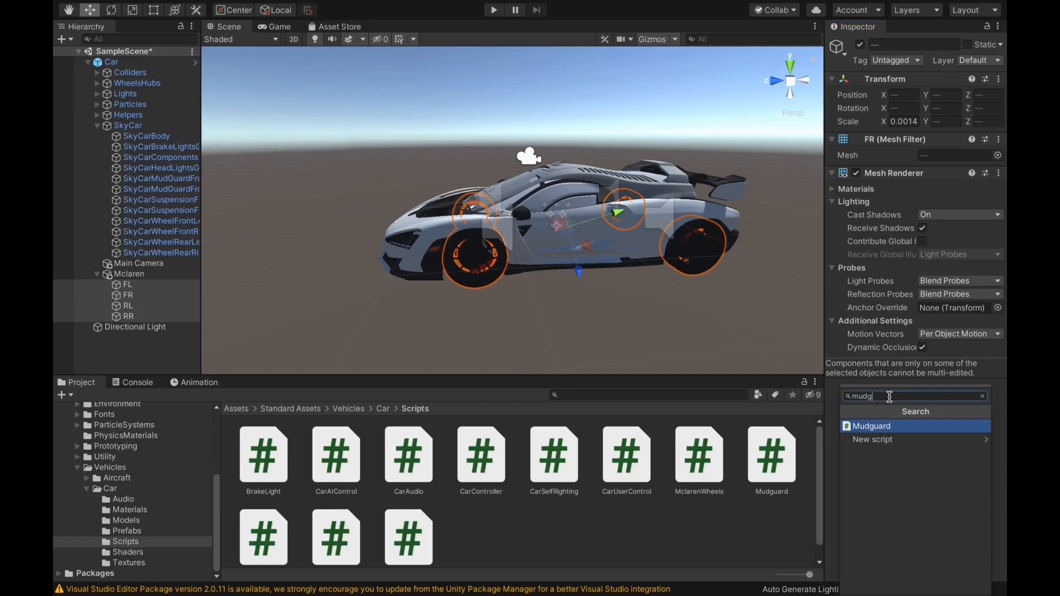
key(BackSpace)
key(BackSpace)
key(BackSpace)
key(BackSpace)
text(whee)
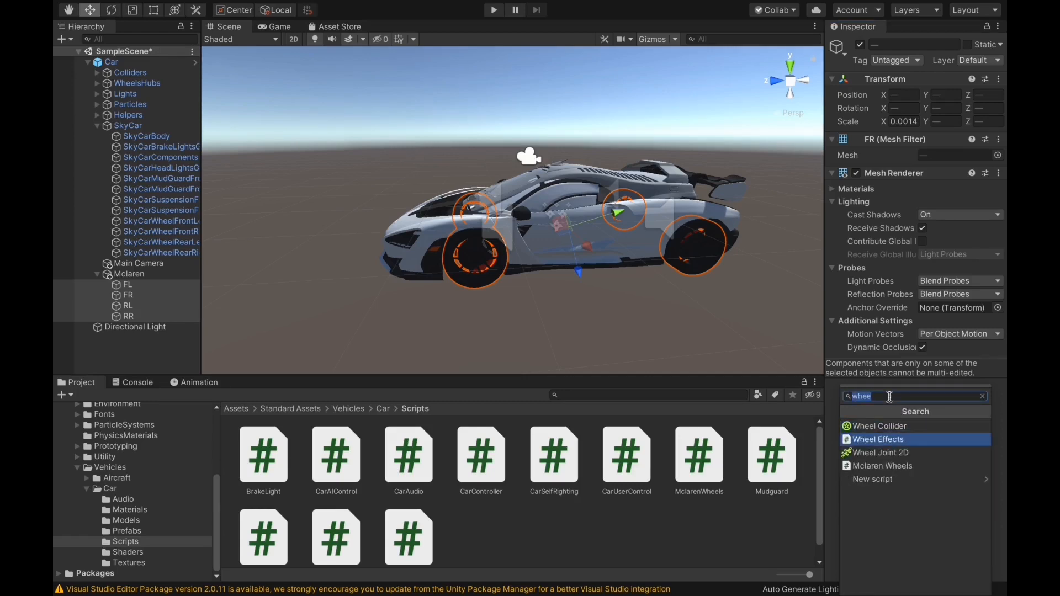
key(Return)
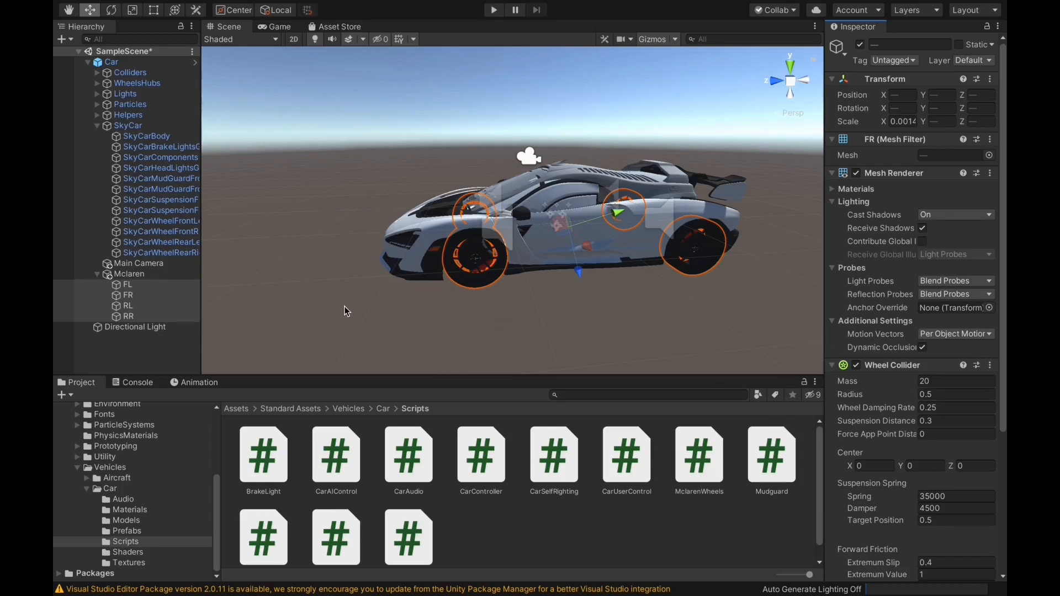
- Check the components on the FL and FR wheels individually and reselect all four Mclaren wheels
click(132, 286)
click(133, 296)
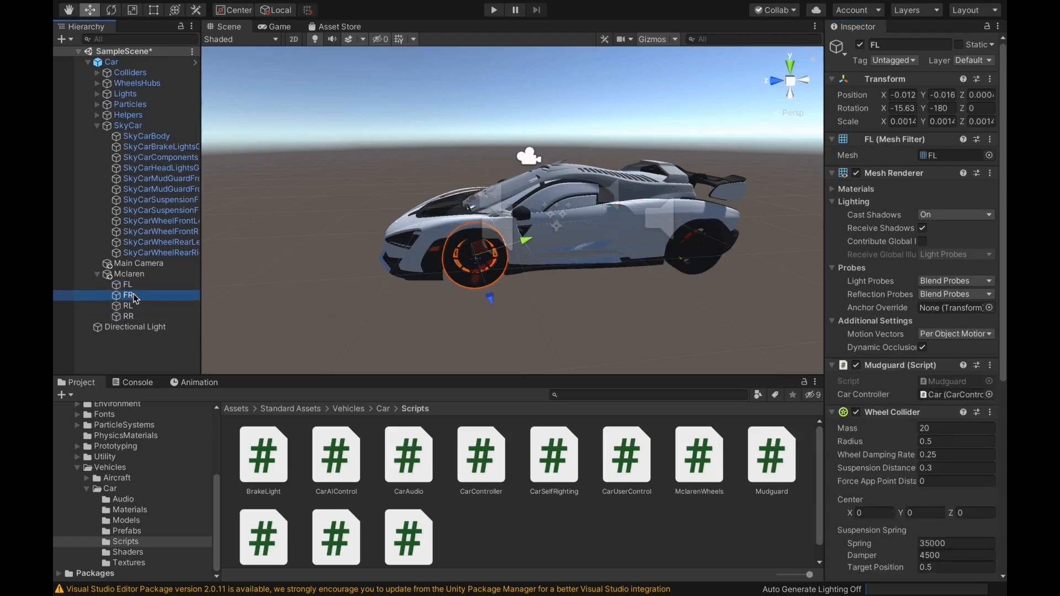
click(137, 288)
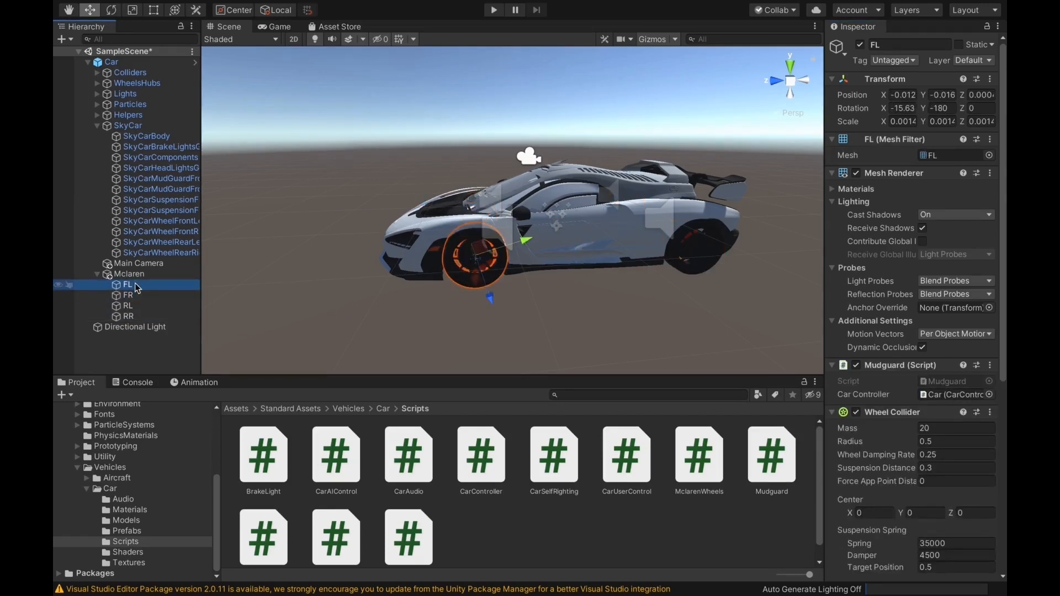
shift+click(138, 317)
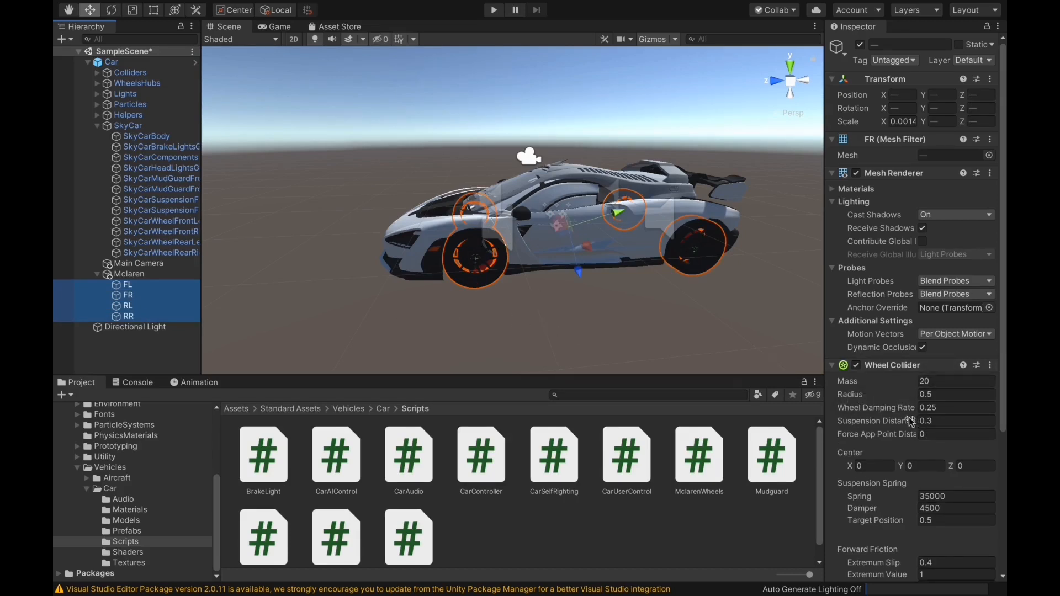
- Switch to Visual Studio and begin a public WheelCollider field declaration at the start of the MclarenWheels class
key(super+Tab)
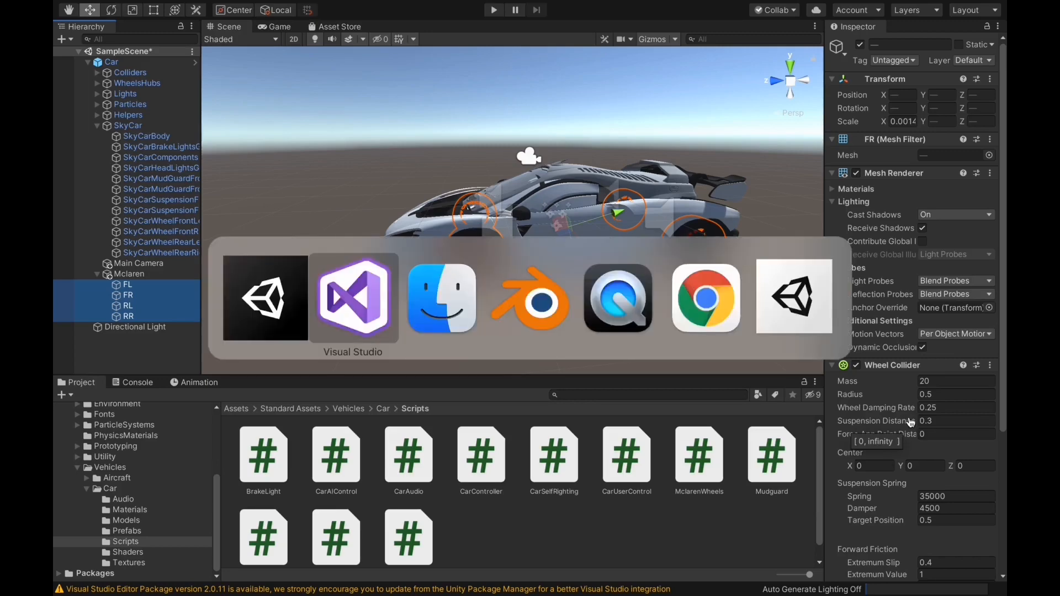
key(super+Tab)
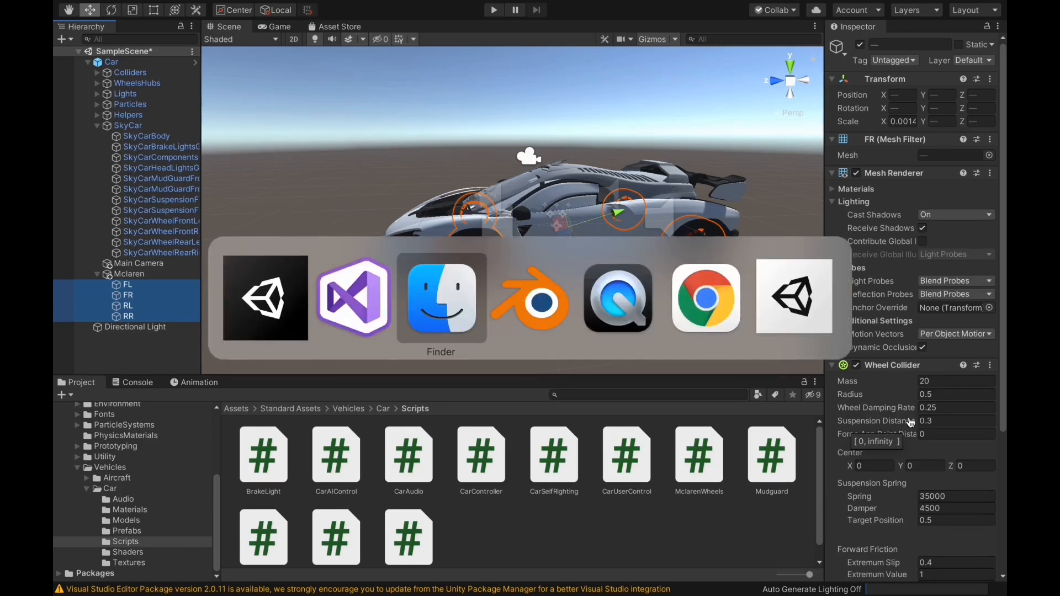
key(super+Tab)
key(super+Tab)
key(super+Tab)
key(super+Tab)
key(super+Tab)
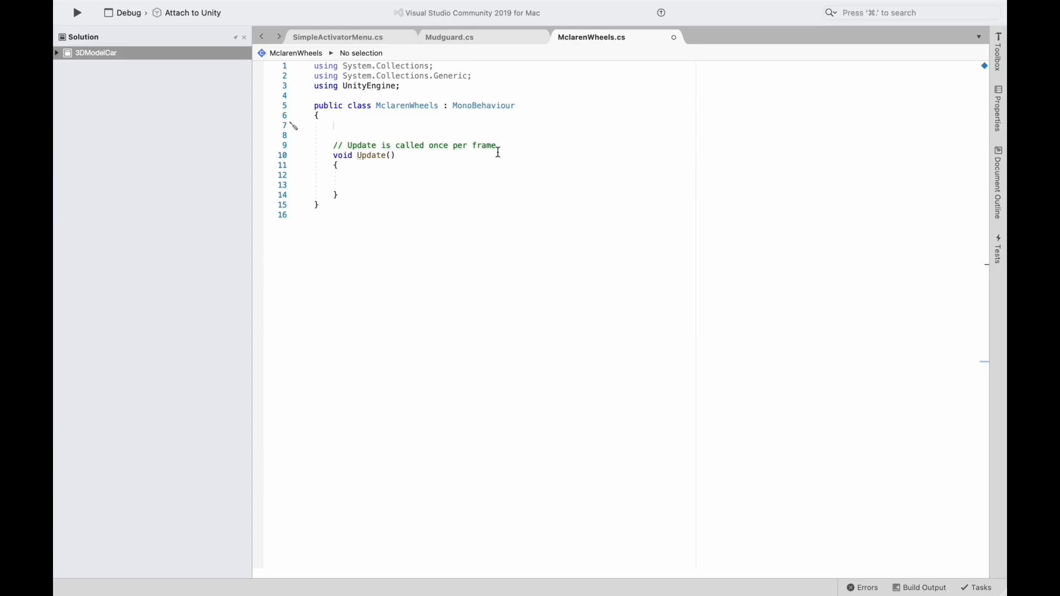
text(Publ)
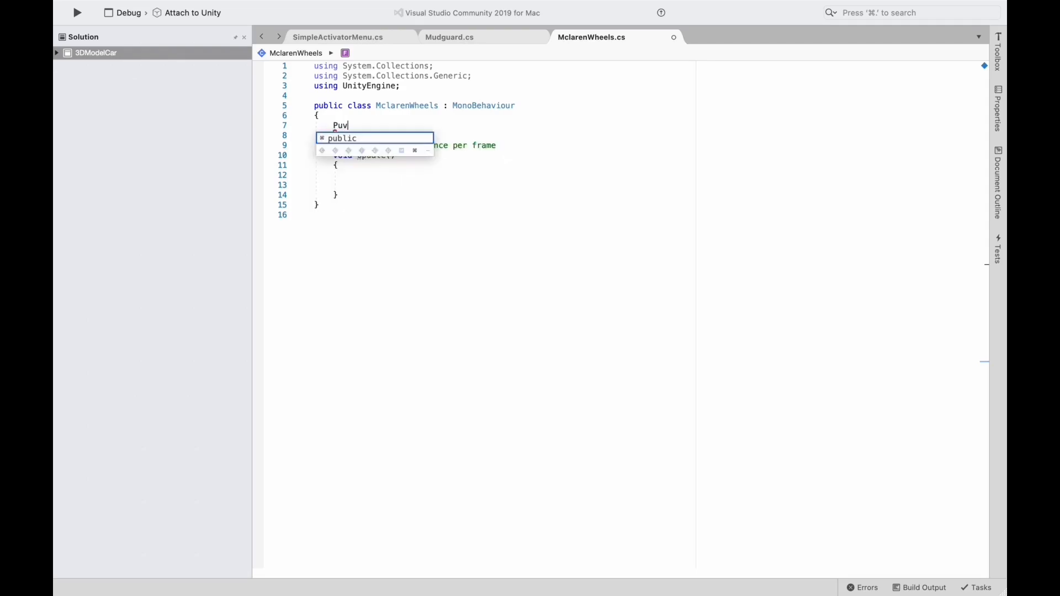
text(i)
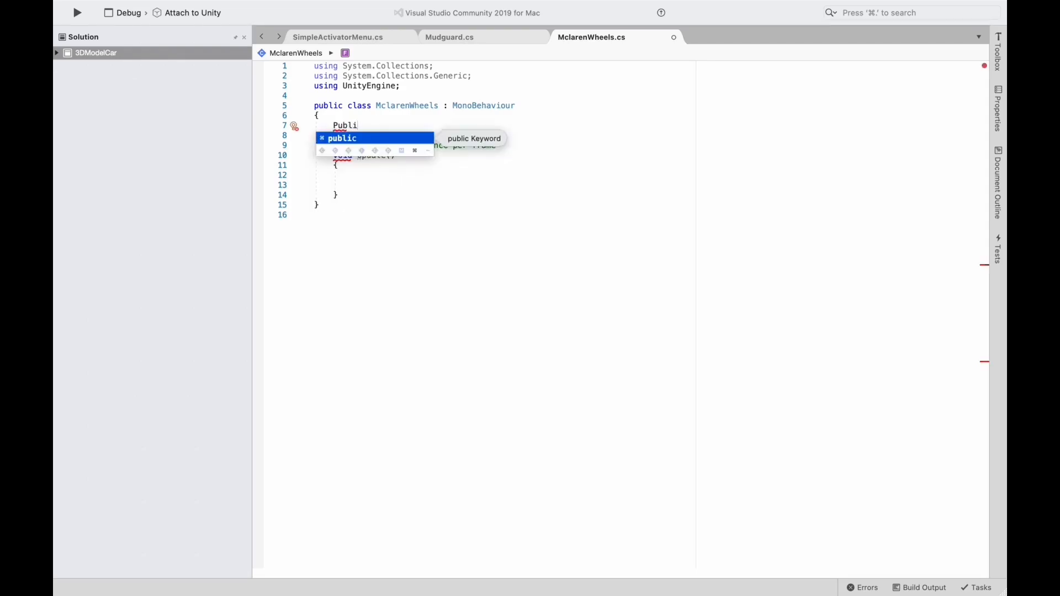
text(c)
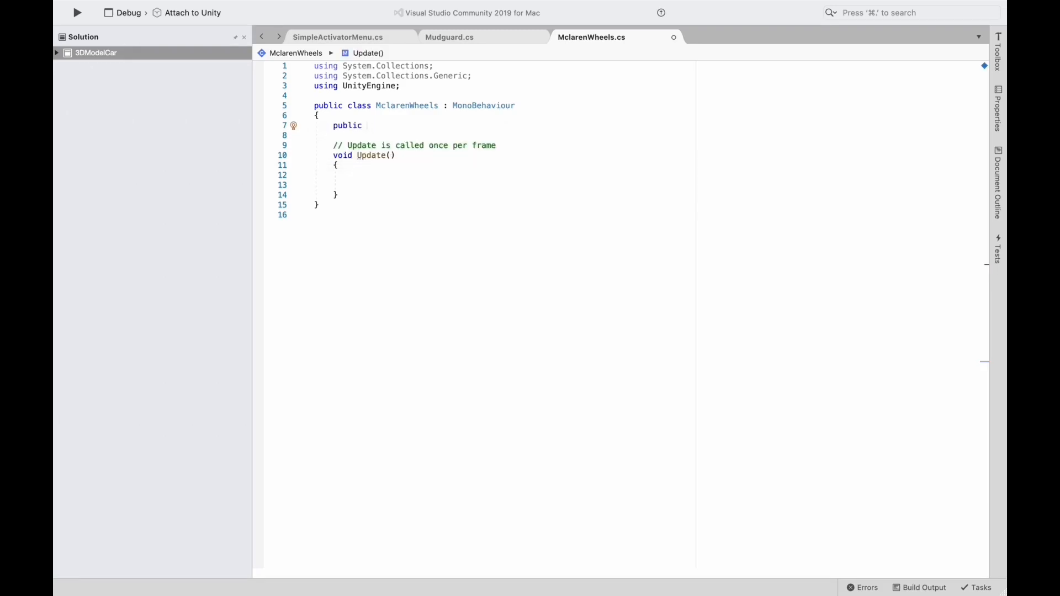
text( Wheel)
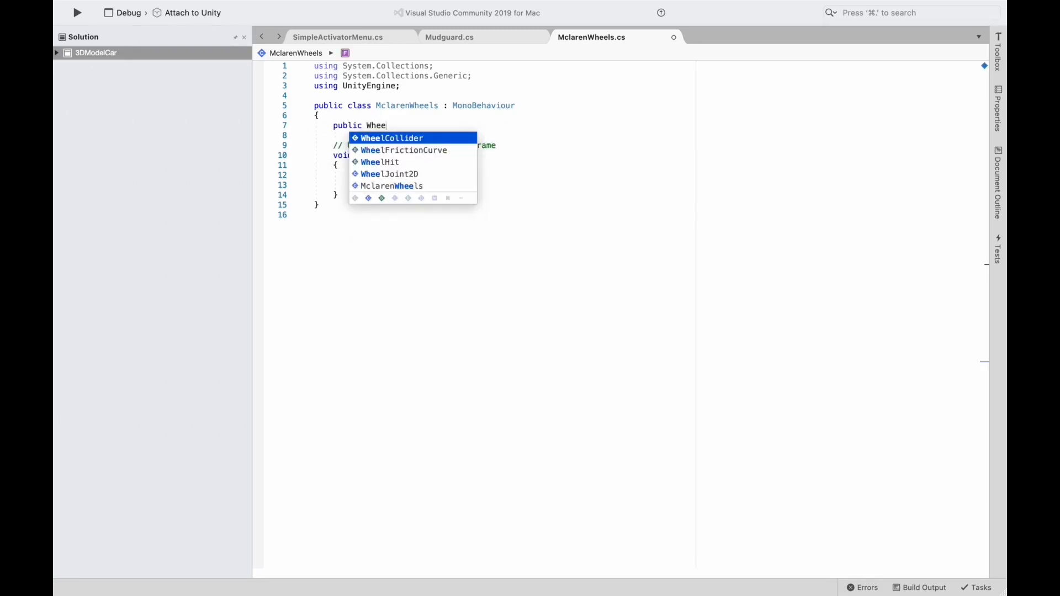
key(Down)
key(Up)
key(Return)
- Name the WheelCollider field wheelFL, end the statement with a semicolon and add a new line below it
text(Ca)
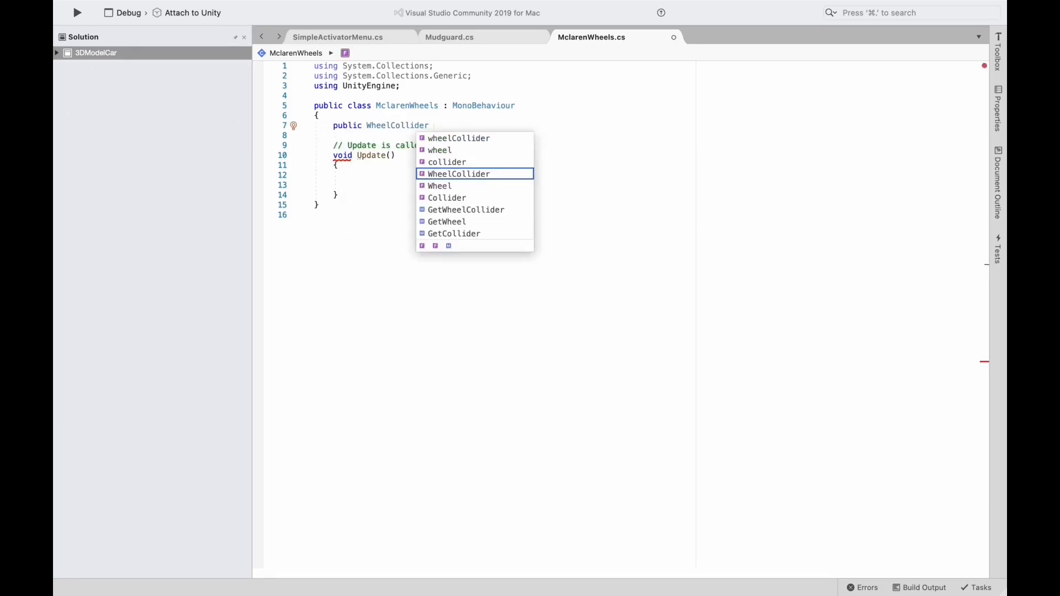
key(BackSpace)
key(BackSpace)
text(wheel)
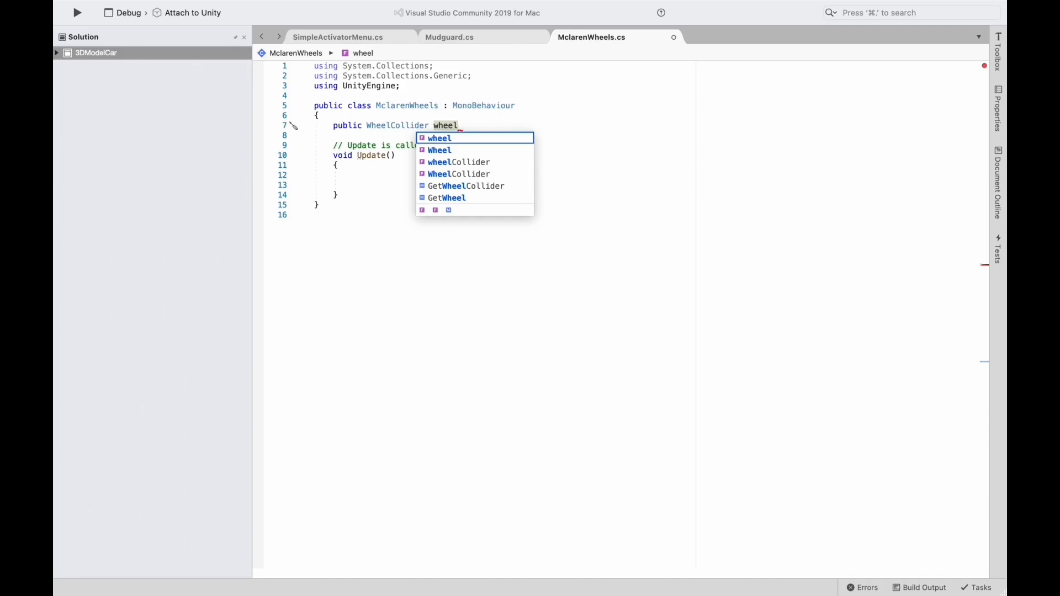
text(Front)
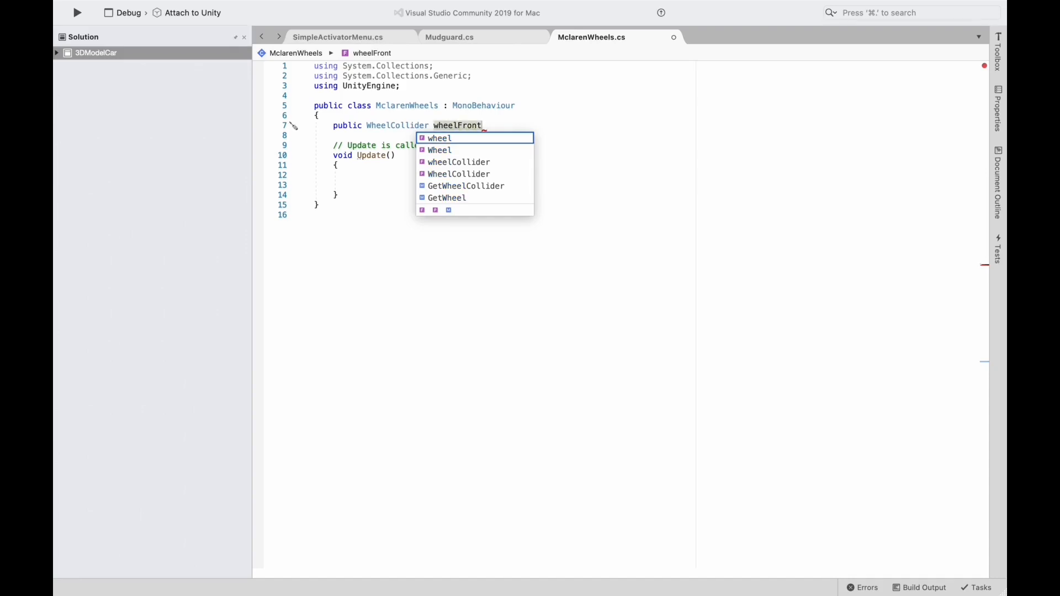
key(BackSpace)
key(BackSpace)
key(BackSpace)
text(L;)
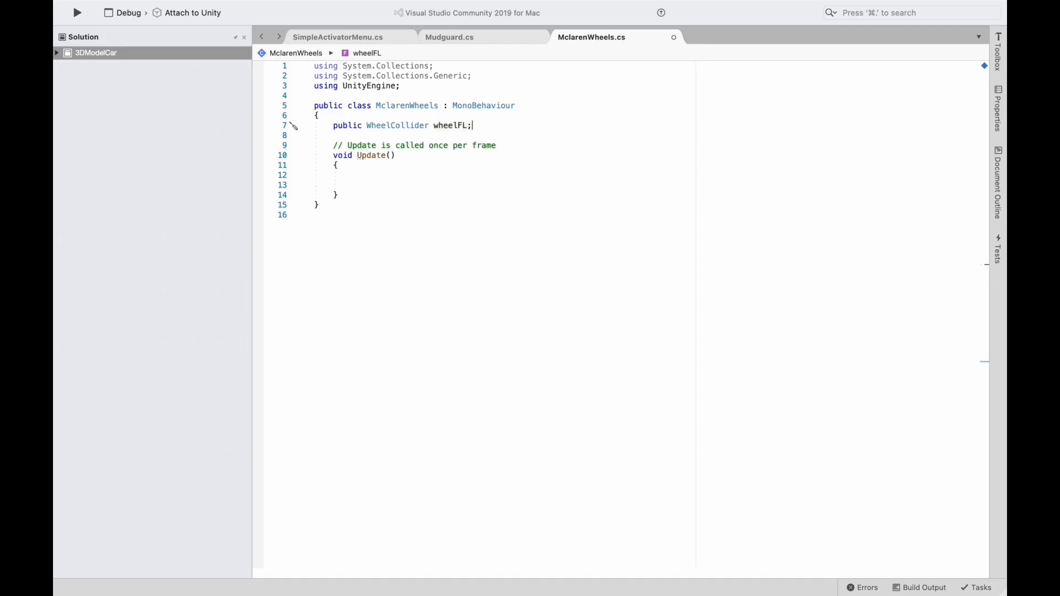
key(Return)
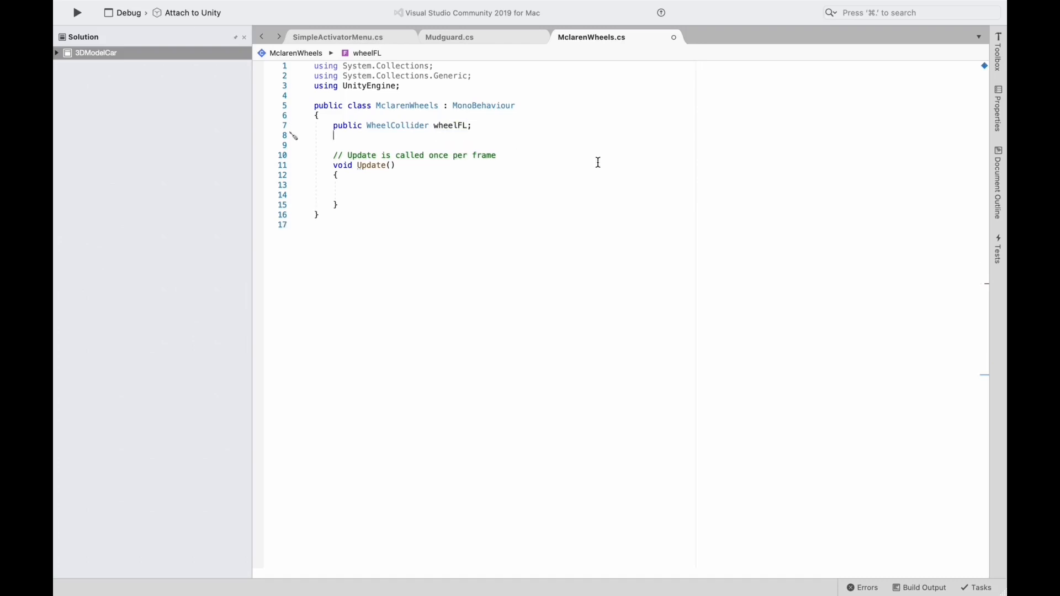
- Duplicate the wheelFL declaration three times on the lines directly below it
drag(472, 125, 331, 125)
key(super+c)
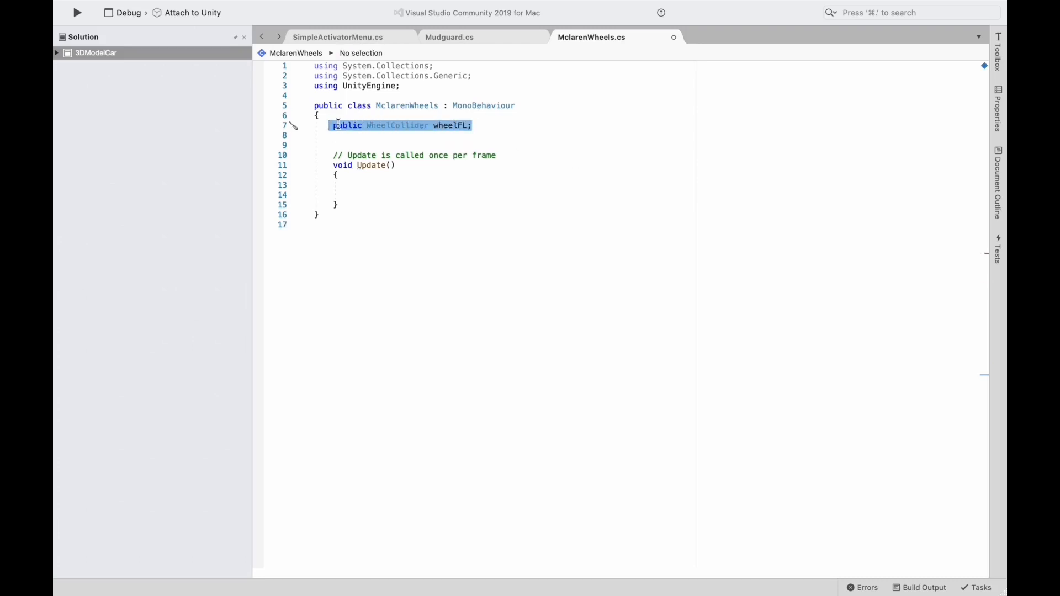
click(488, 128)
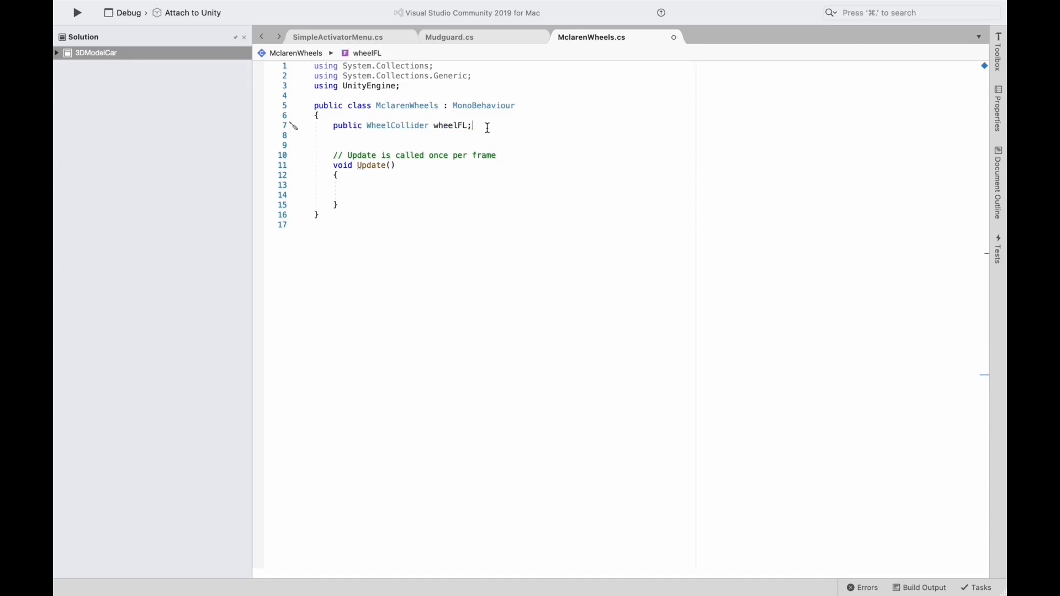
key(Return)
key(super+v)
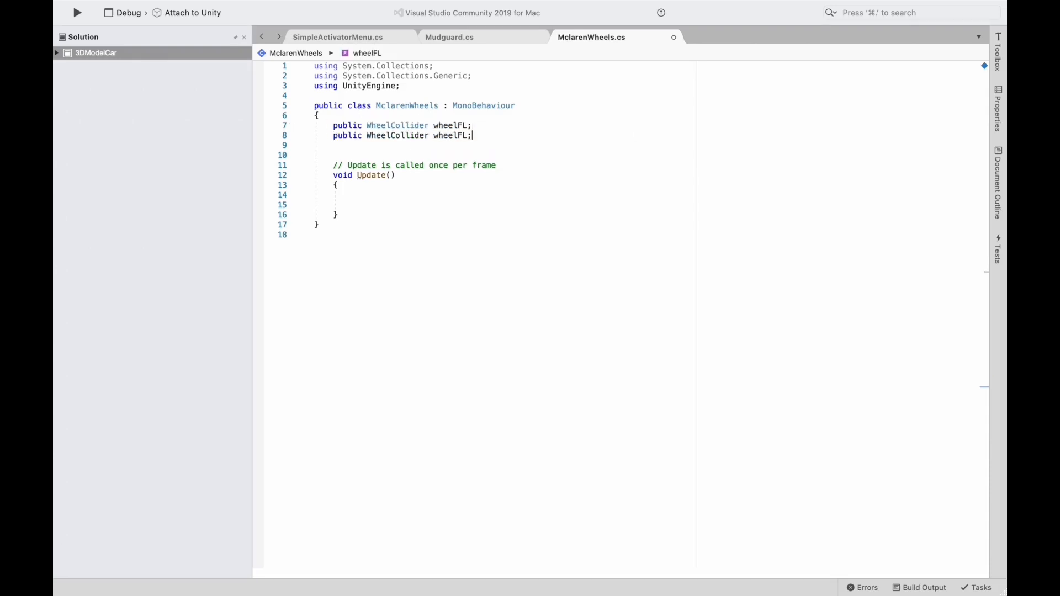
key(Return)
key(super+v)
key(Return)
key(super+v)
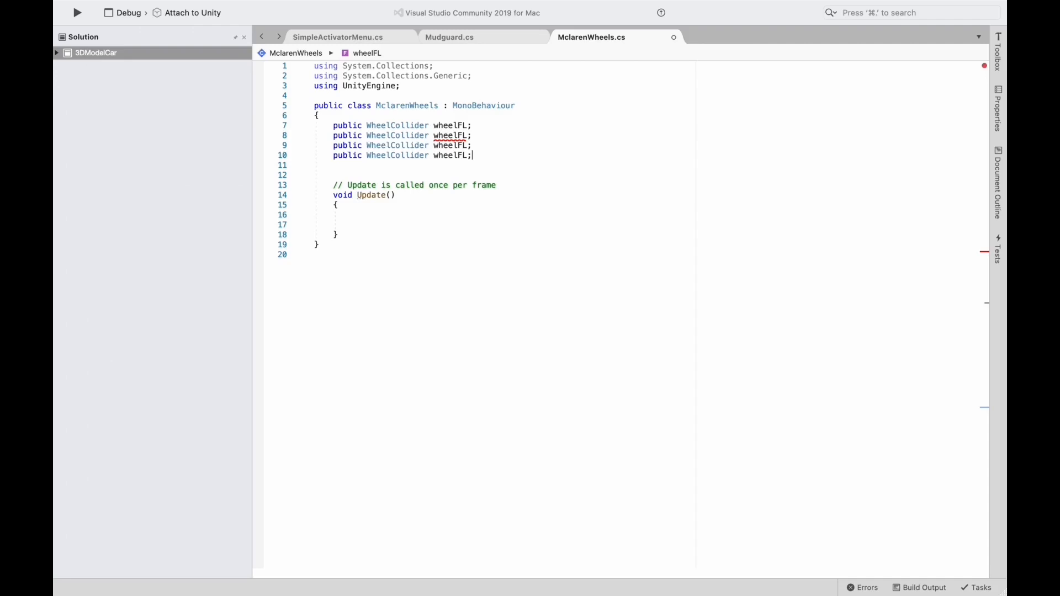
- Rename the three duplicated WheelCollider fields as wheelFR, wheelRL and wheelRR, in that order
click(464, 136)
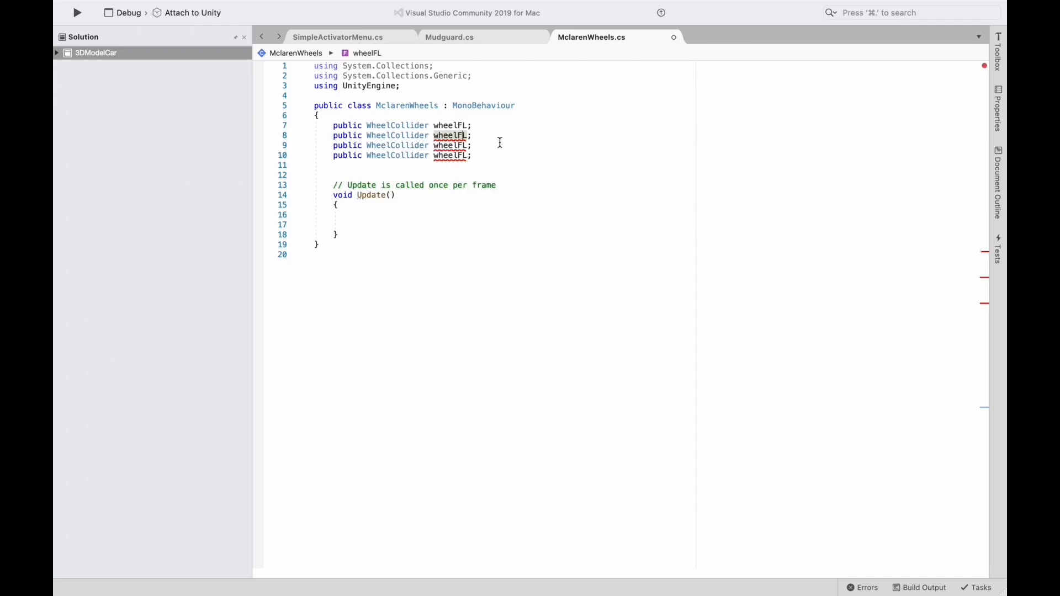
key(BackSpace)
text(F)
key(BackSpace)
text(R)
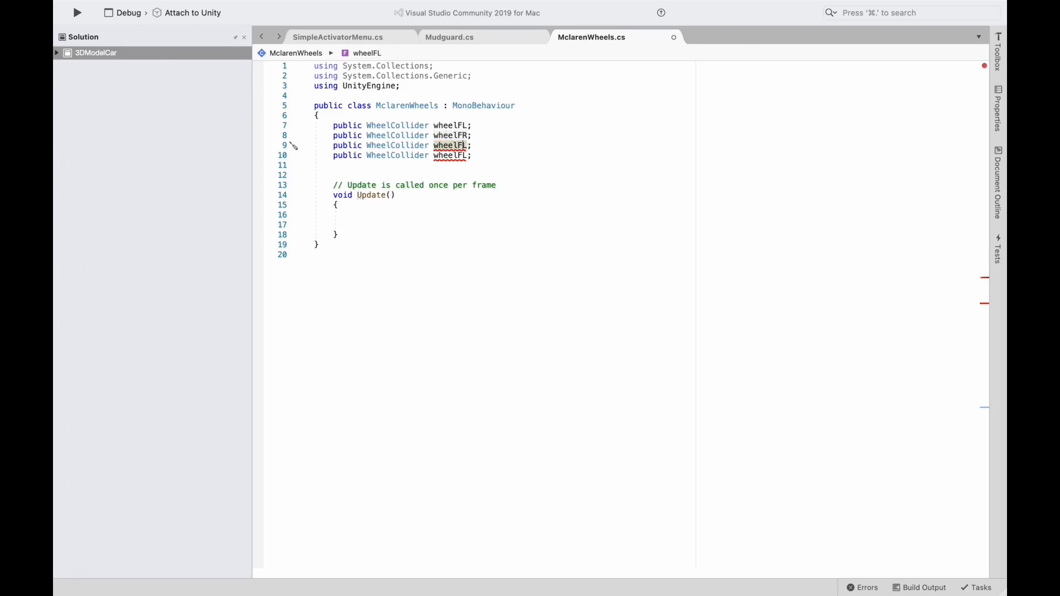
key(BackSpace)
key(BackSpace)
text(RL)
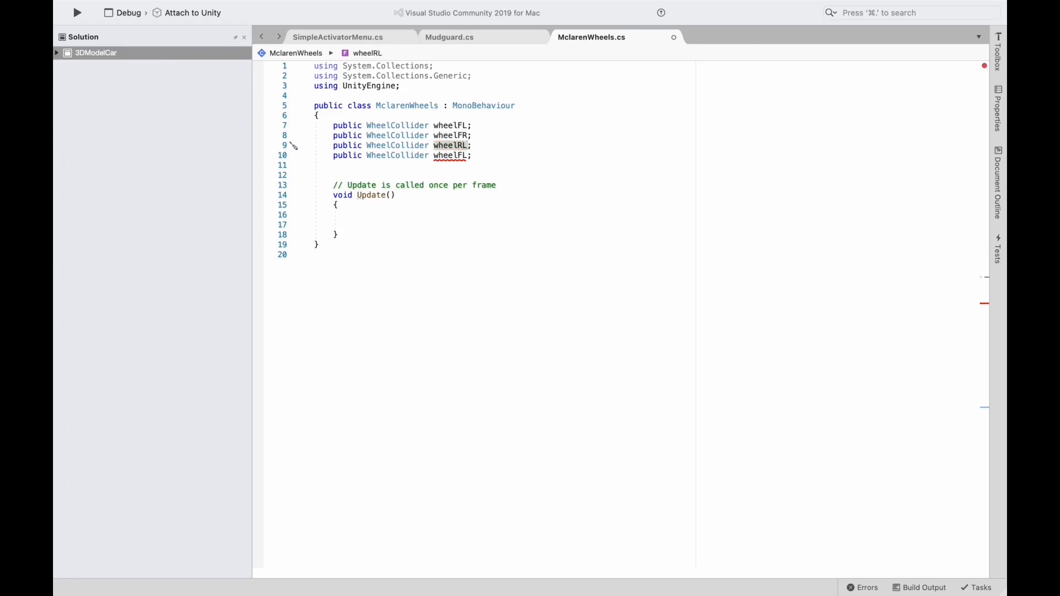
key(Down)
key(BackSpace)
key(BackSpace)
text(RL)
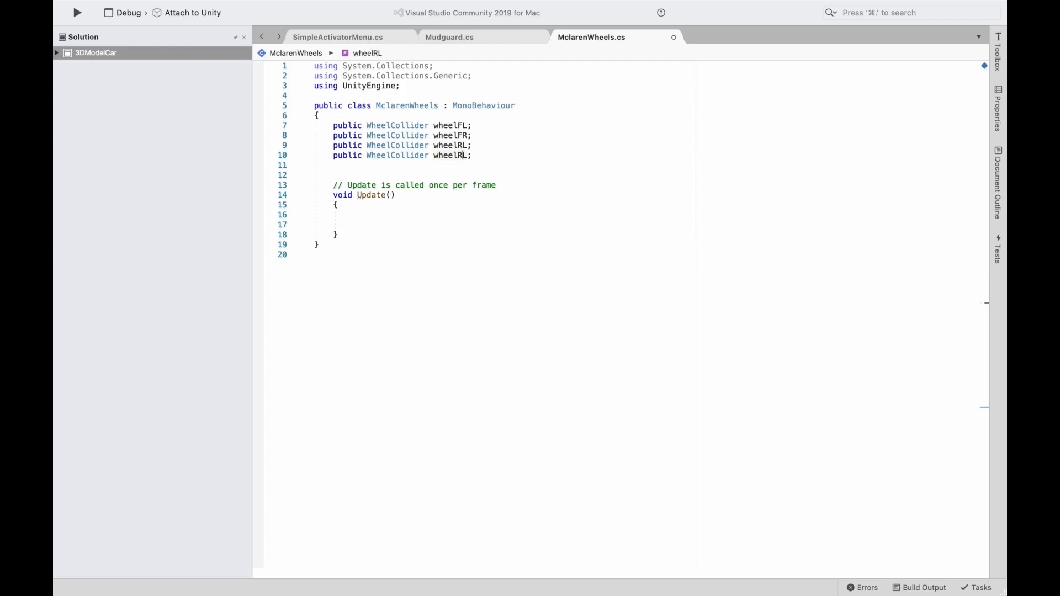
key(BackSpace)
text(R)
- Leave an empty line below the WheelCollider fields and declare a public Transform field named wheelFLTransform
key(Return)
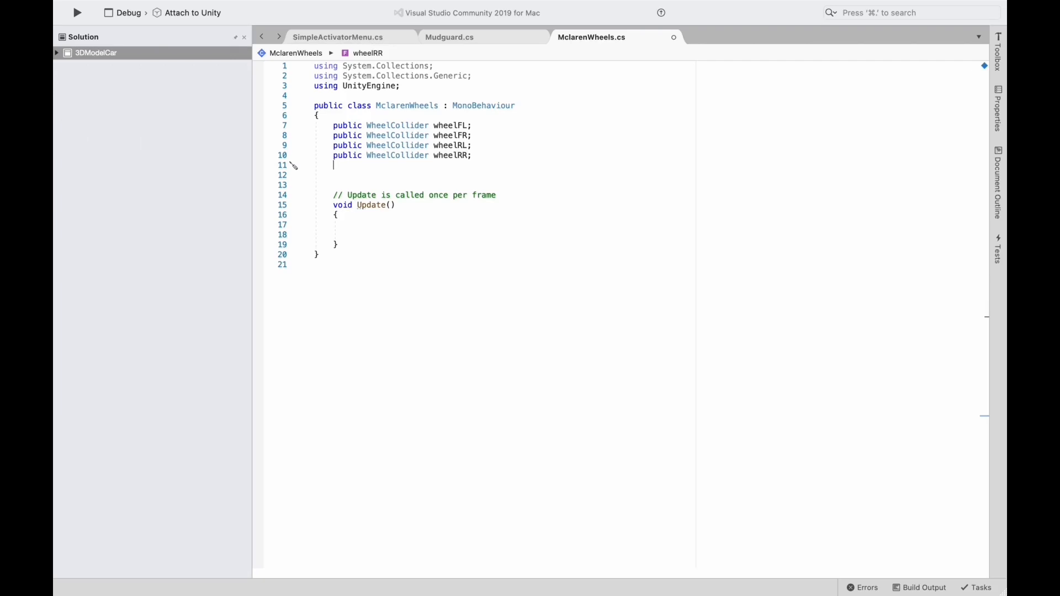
key(Return)
text(public)
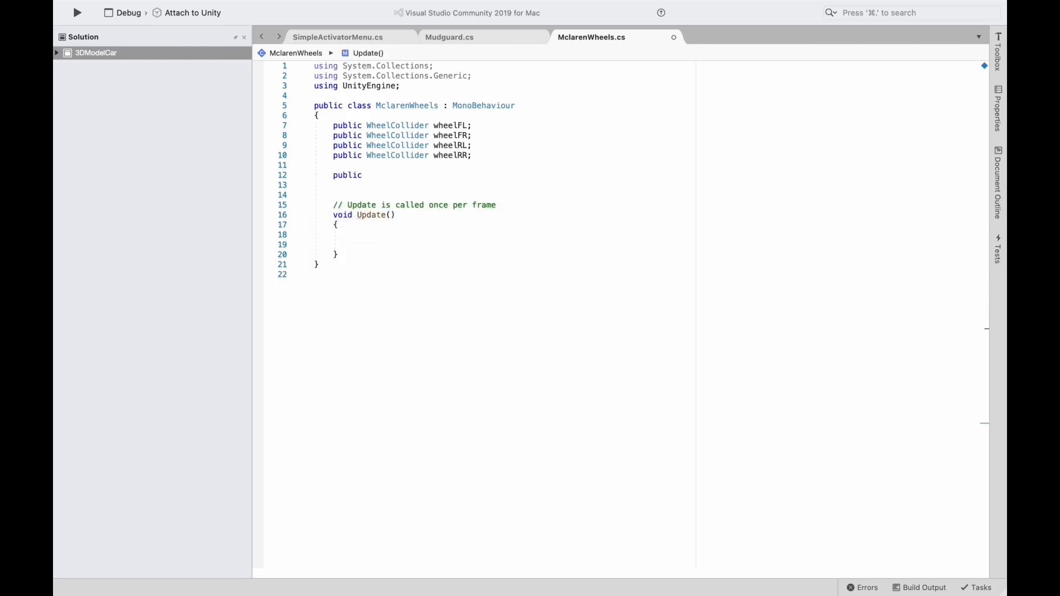
text( Transform)
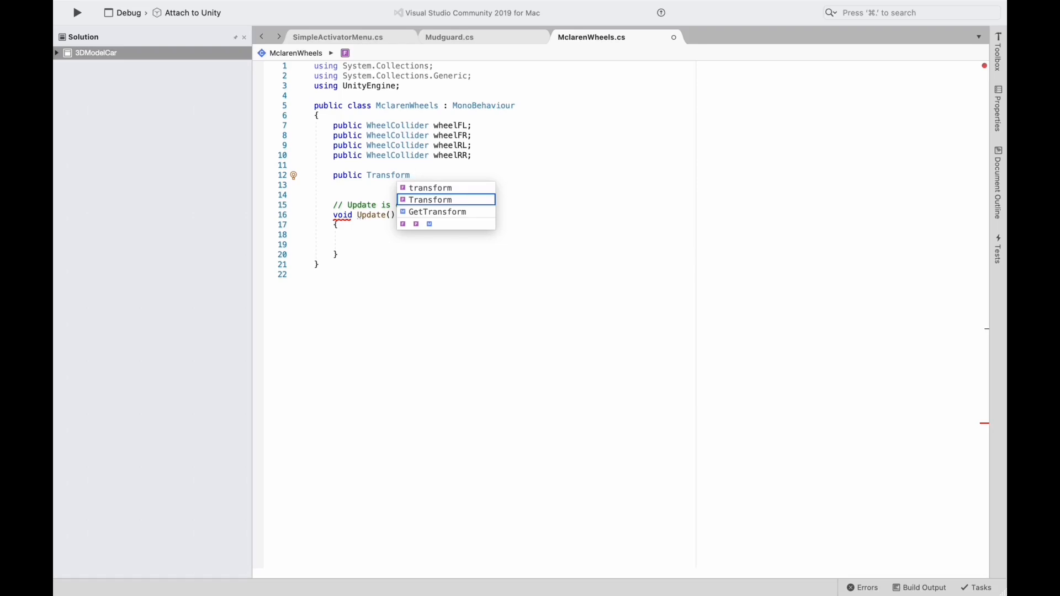
text(wheel)
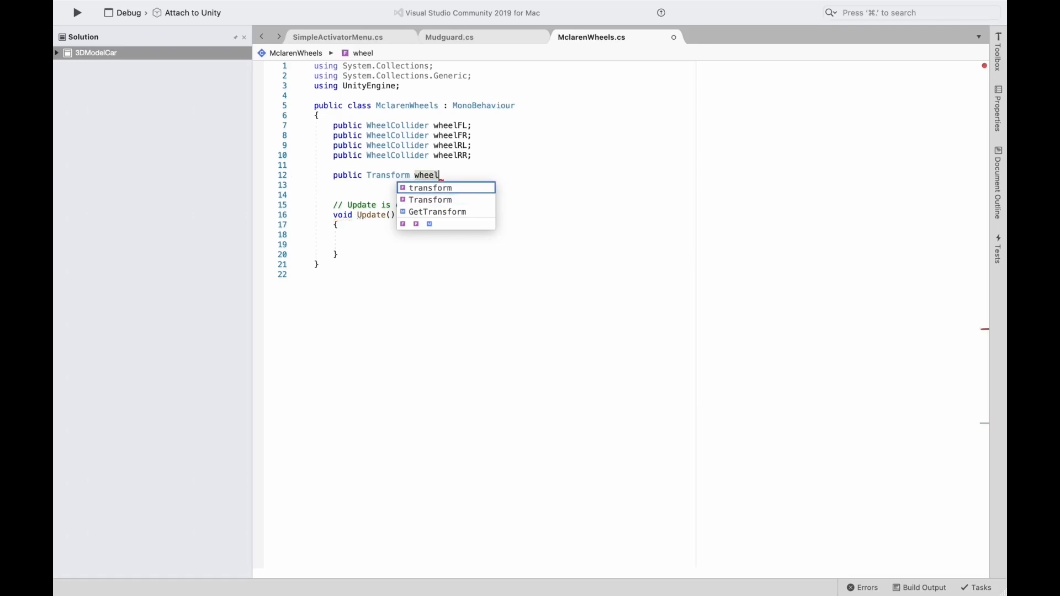
text(FL)
text(t)
text(Transform)
key(Escape)
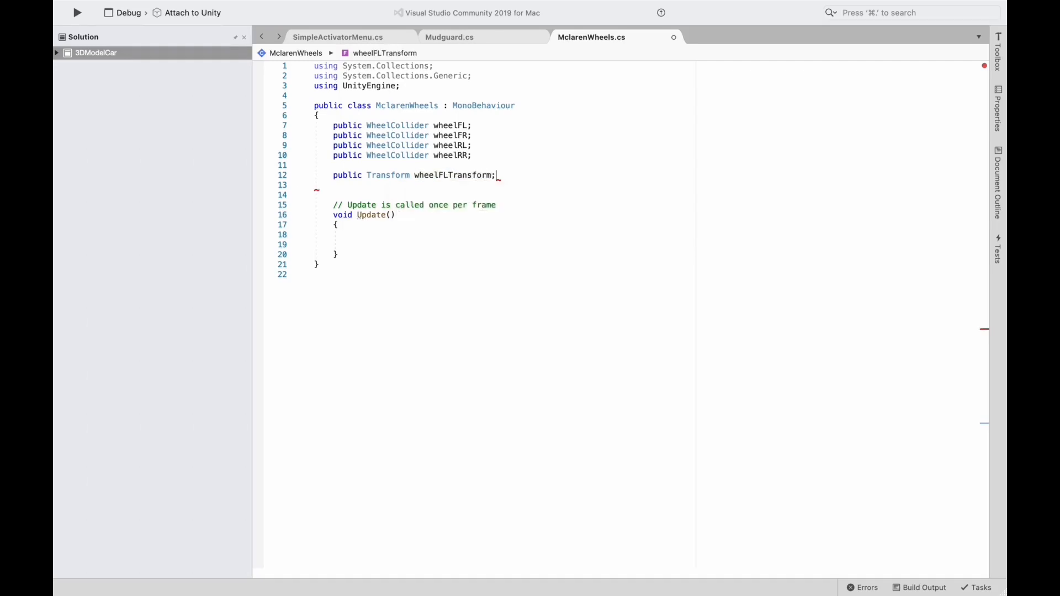
- End the wheelFLTransform declaration with a semicolon and duplicate it three times on the lines directly below
text(;)
drag(496, 175, 333, 175)
key(super+c)
click(505, 174)
key(Down)
key(super+v)
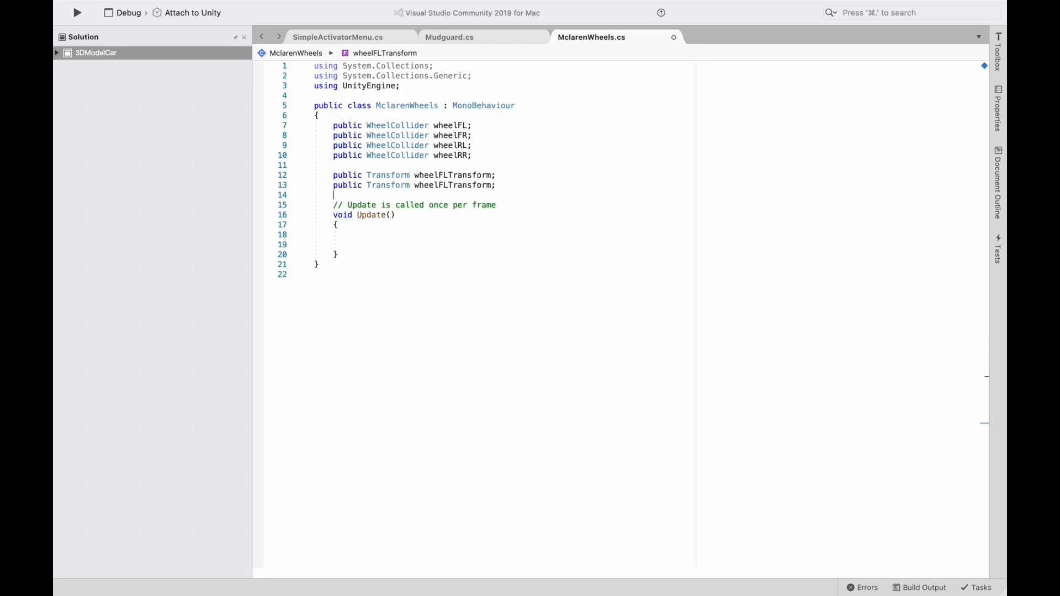
key(Down)
key(super+v)
key(Down)
key(Up)
key(Return)
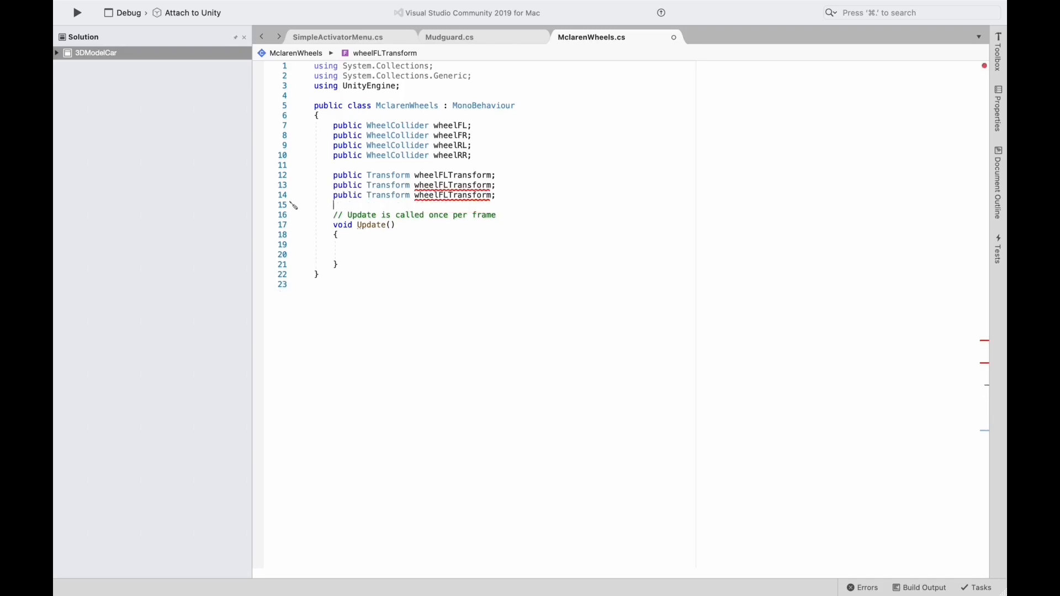
key(super+v)
key(Return)
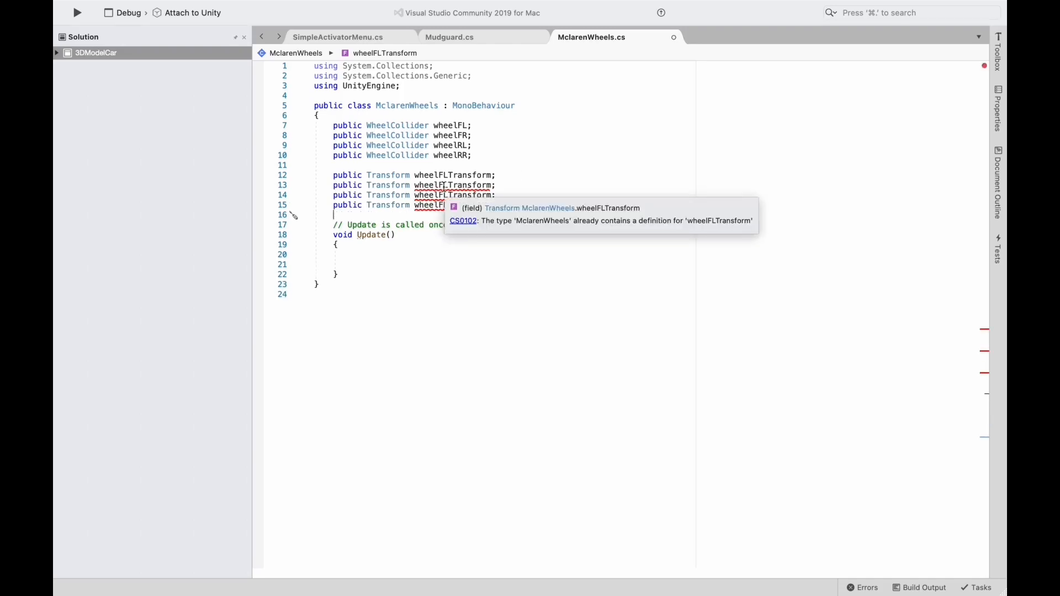
- Rename the first duplicated Transform field as wheelFRTransform
click(445, 187)
key(BackSpace)
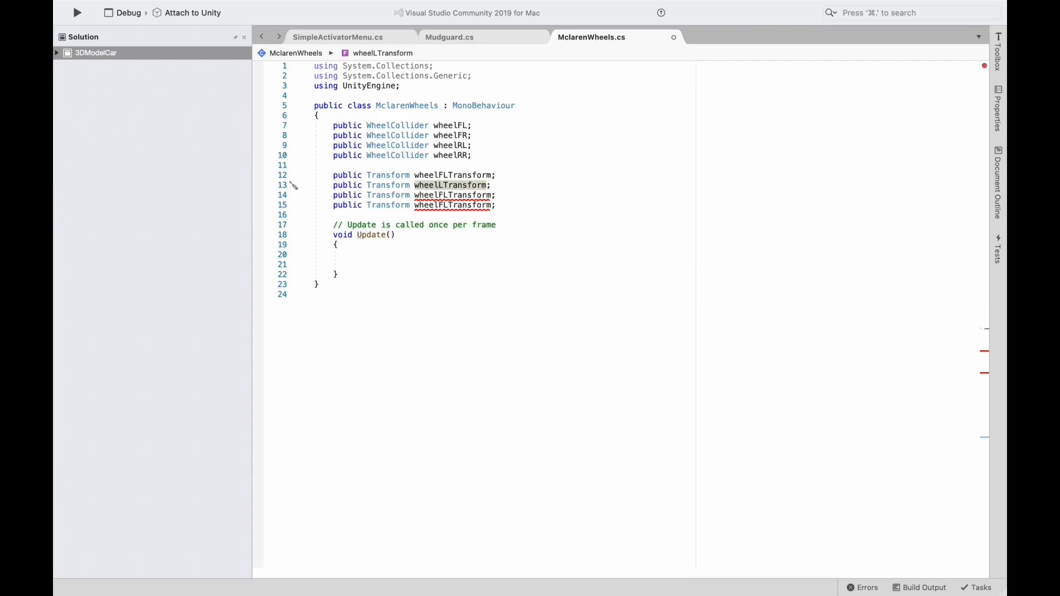
key(Delete)
text(FR)
- Rename the remaining two duplicated Transform fields as wheelRLTransform and wheelRRTransform, in that order, and save the script
key(Down)
key(BackSpace)
key(BackSpace)
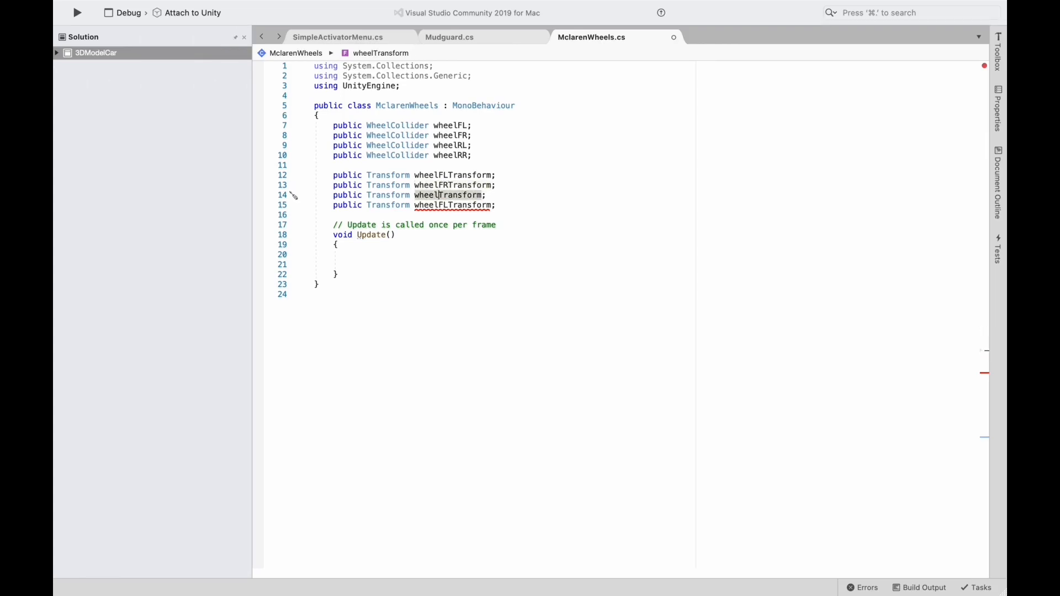
text(R)
key(Delete)
text(L)
key(Down)
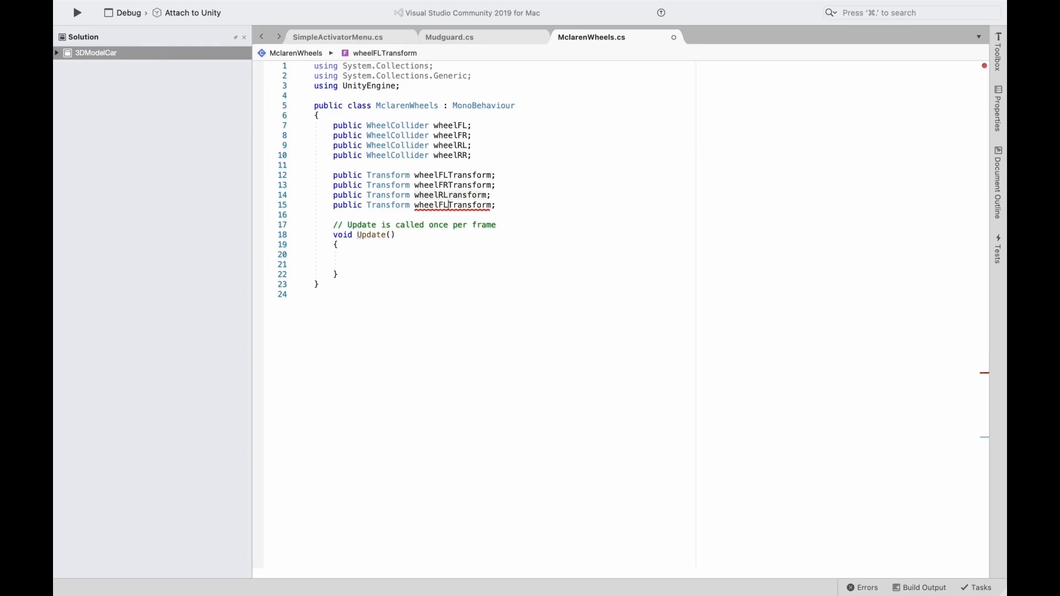
key(BackSpace)
key(BackSpace)
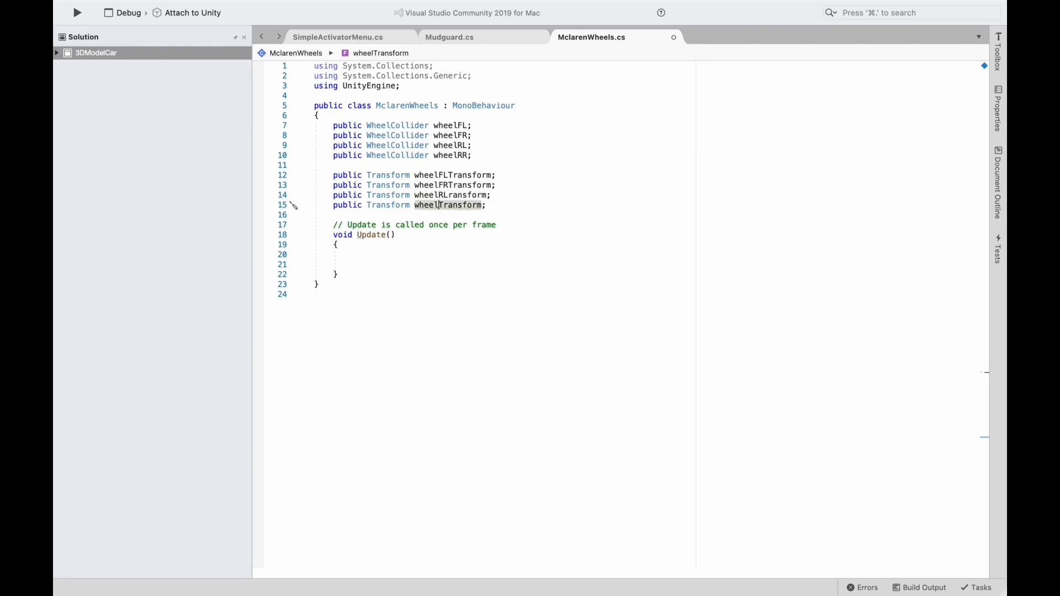
text(RR)
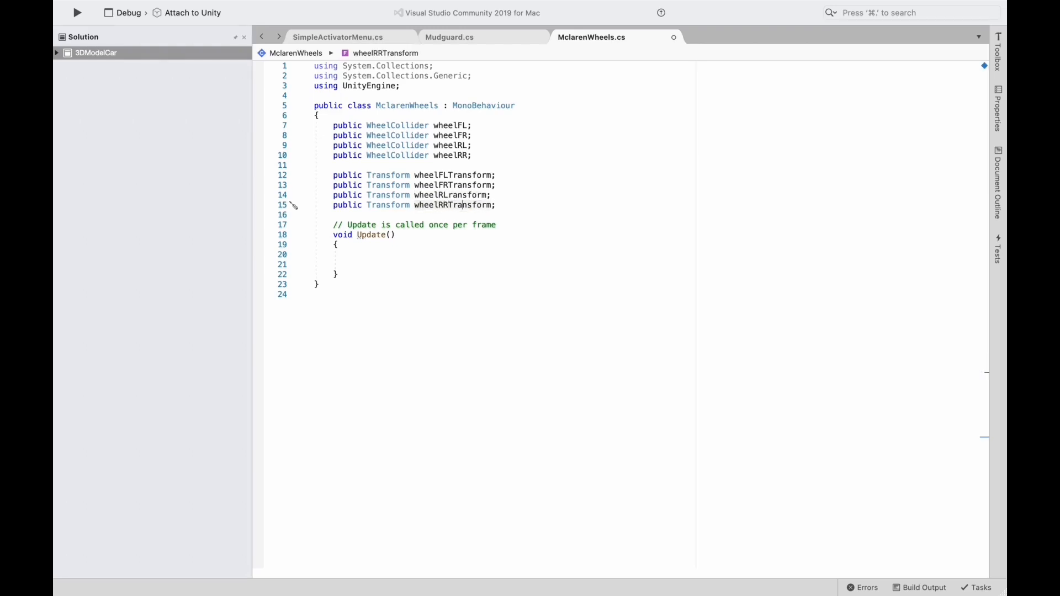
key(Up)
text(T)
key(super+s)
- Add a new line directly below the opening brace of the Update method
key(Down)
click(512, 204)
key(Down)
key(Down)
key(Down)
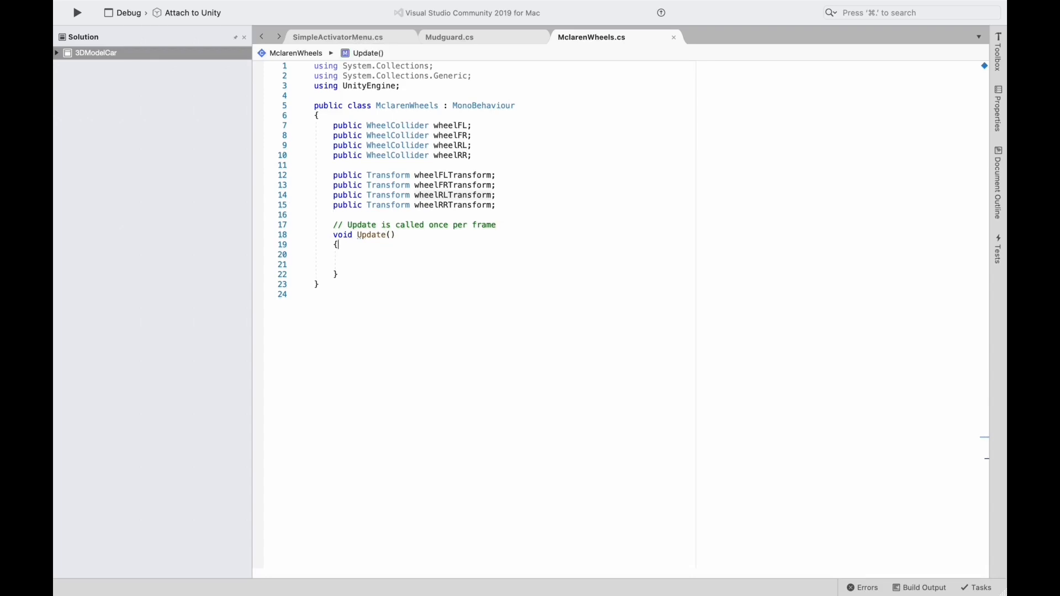
key(Return)
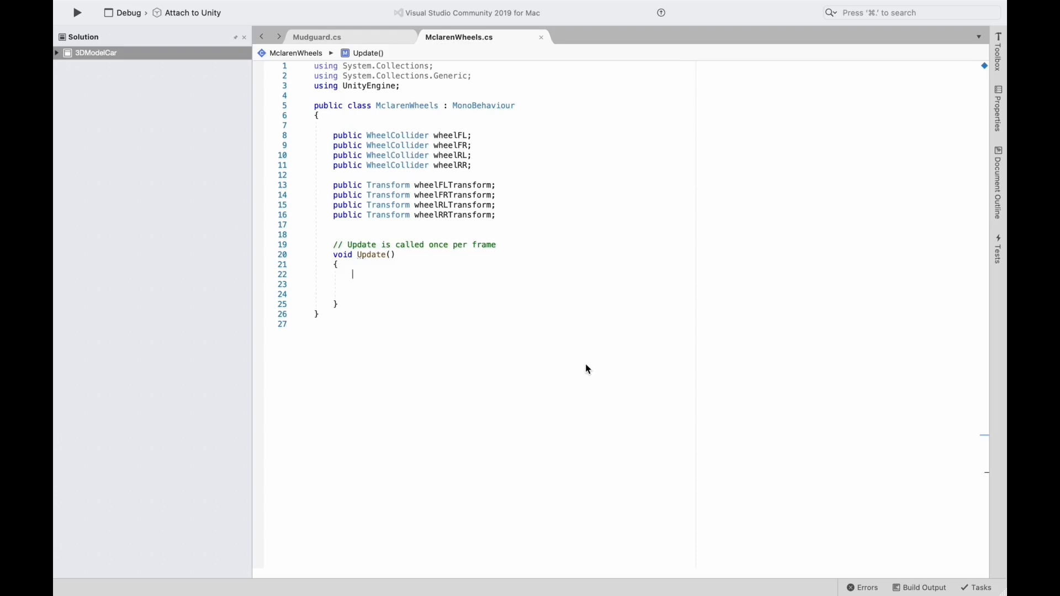
- Switch to Unity and run the scene in play mode to examine the McLaren's wheels from the side
key(super+Tab)
key(super+Tab)
key(super+Tab)
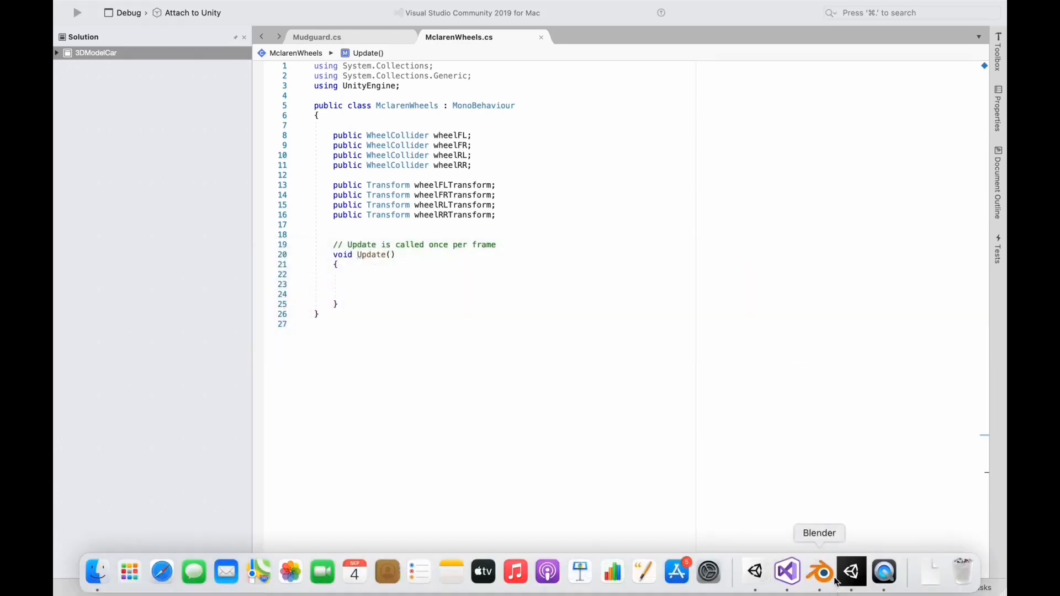
click(850, 572)
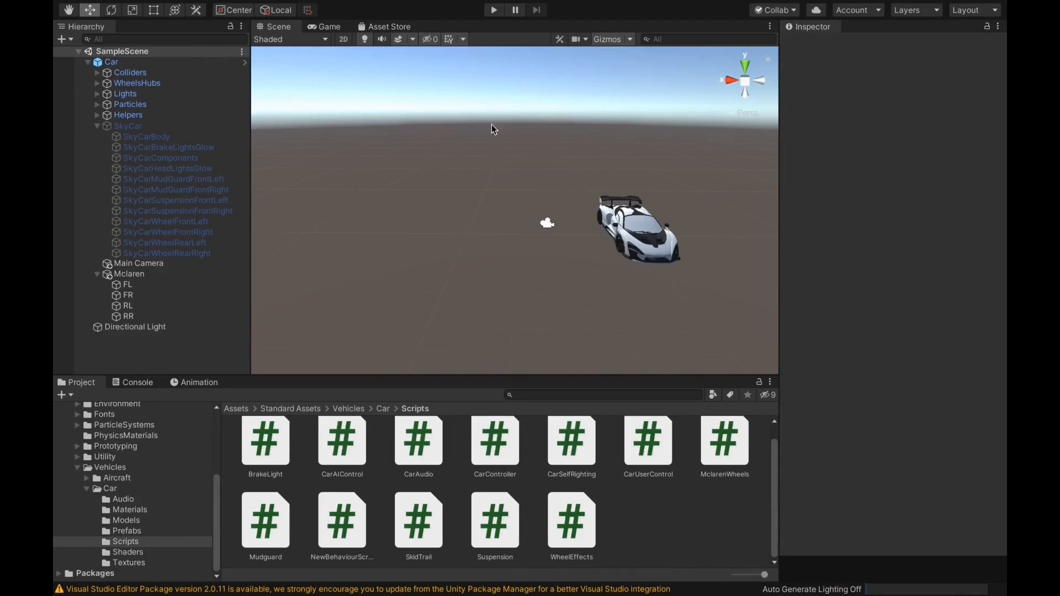
click(494, 11)
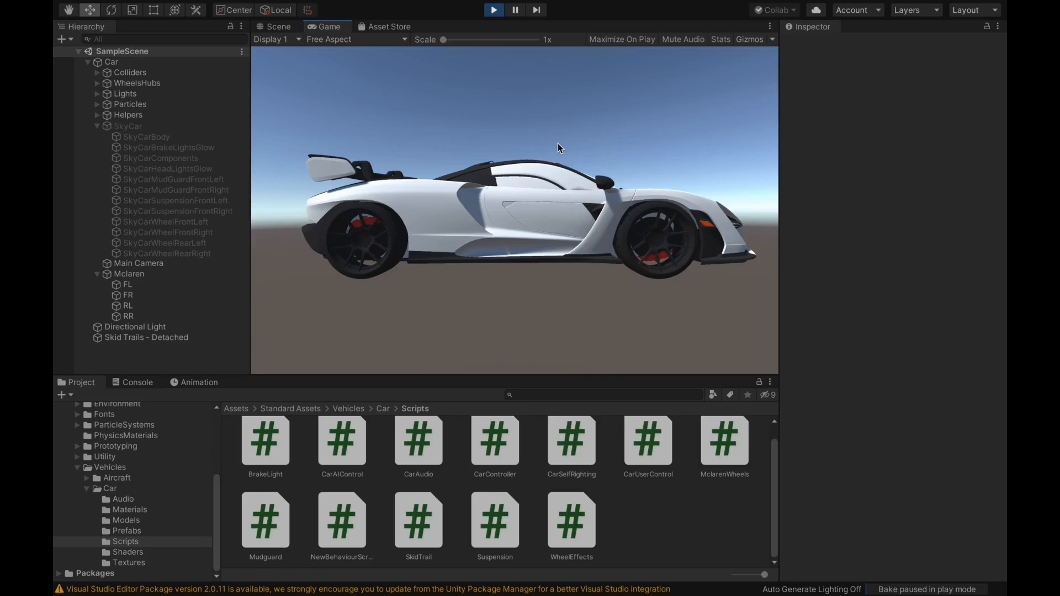
click(494, 10)
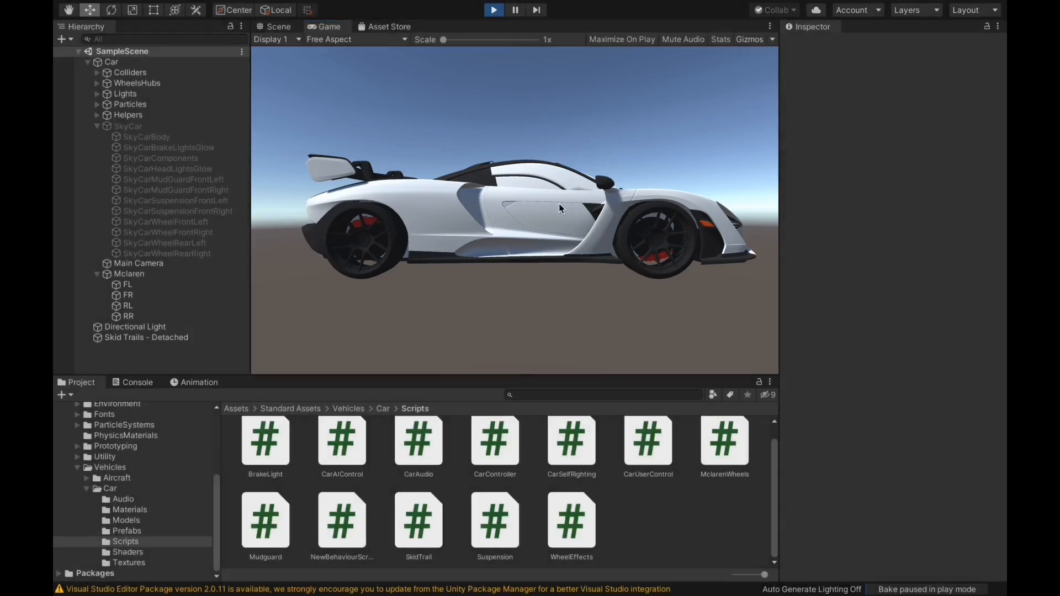
- Switch to Visual Studio and begin a Rotate call on wheelFLTransform inside the Update method
key(super+Tab)
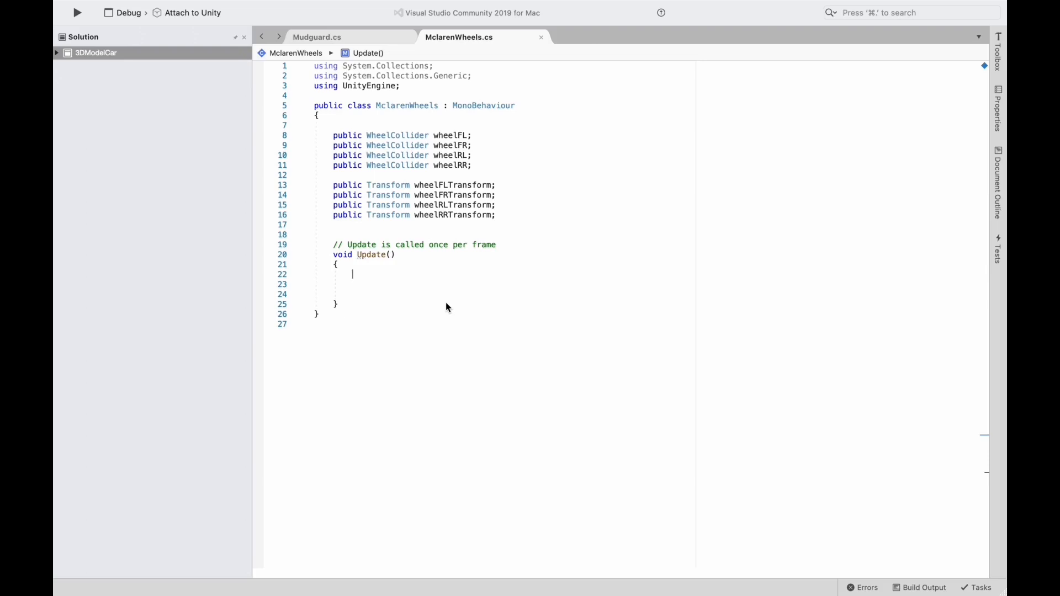
text(wheelFLTransform)
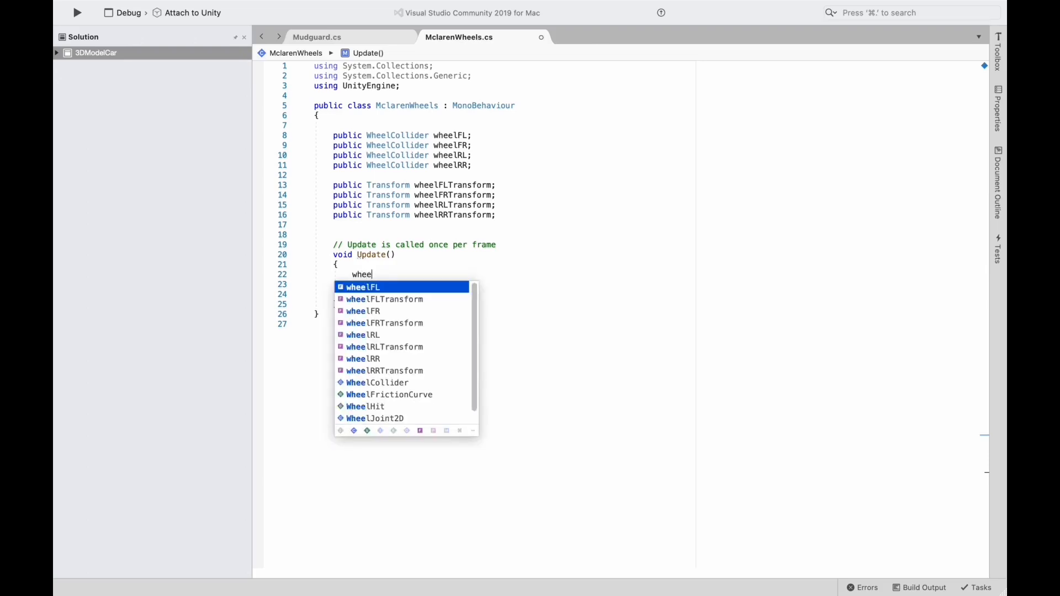
key(Down)
key(Return)
text(.Rot)
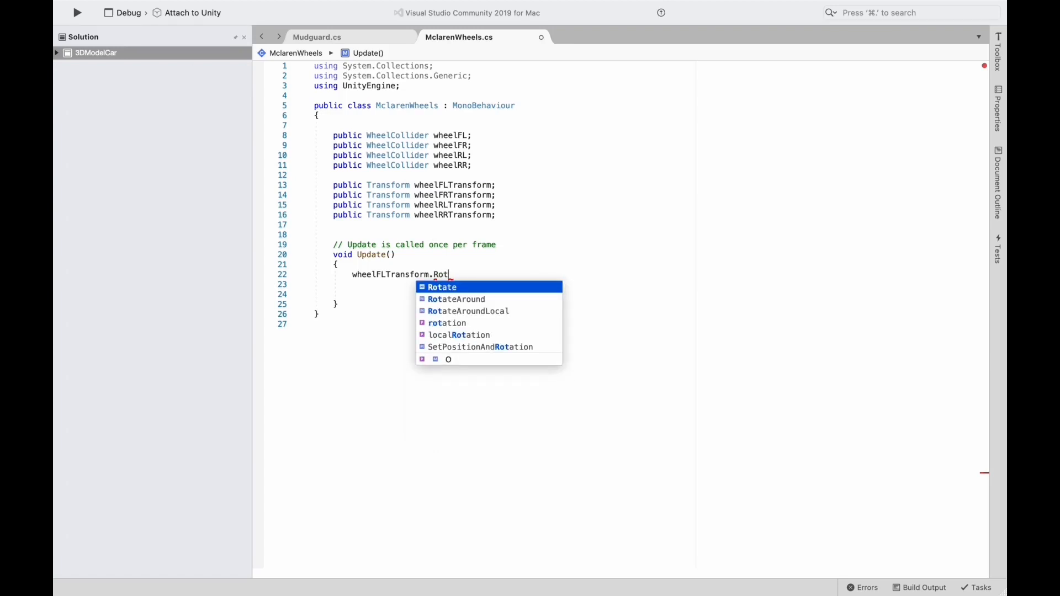
key(Return)
text(()
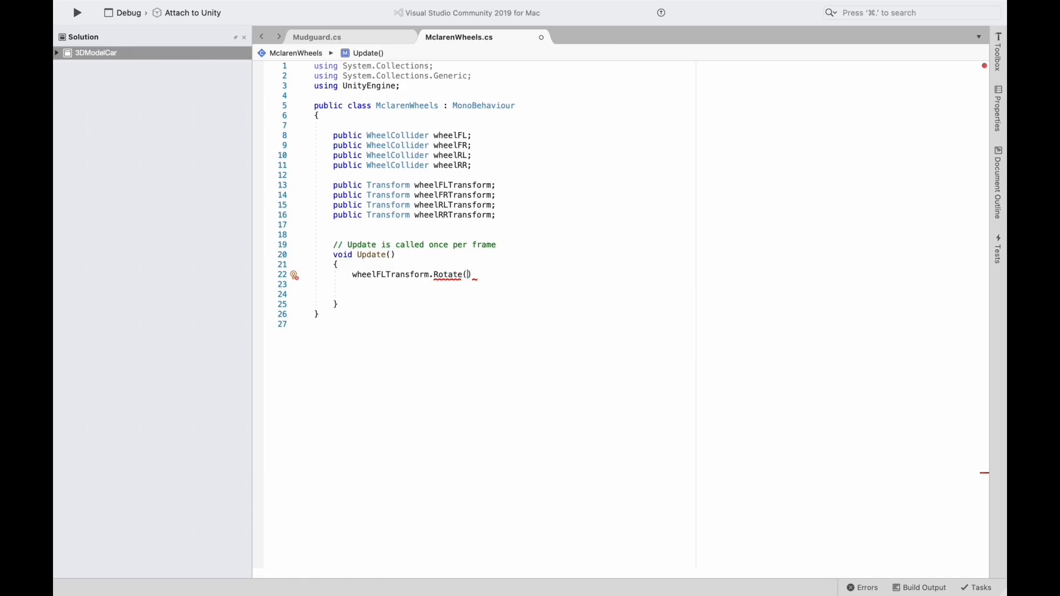
- Pass wheelFL.rpm / 60 * 360 * Time.deltaTime to the Rotate call and end the statement with a semicolon
text(wheelFL)
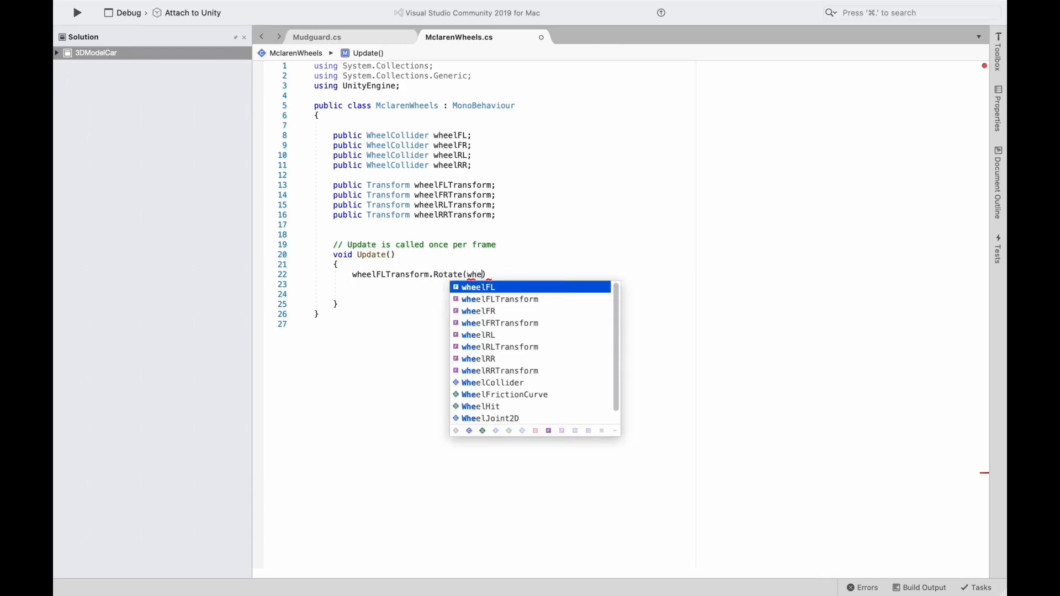
key(Escape)
text(.rpm)
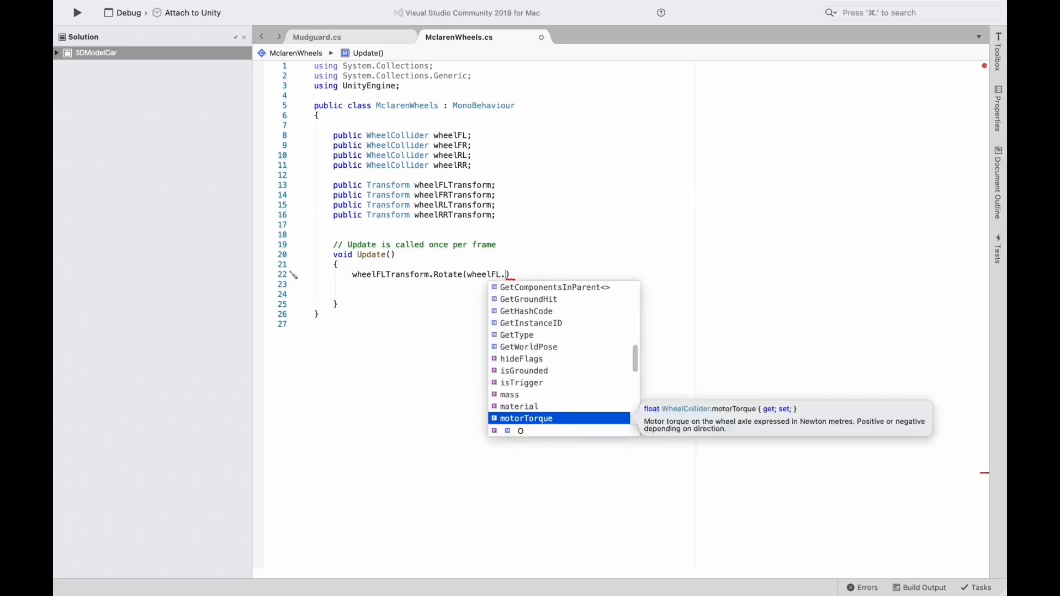
text(/)
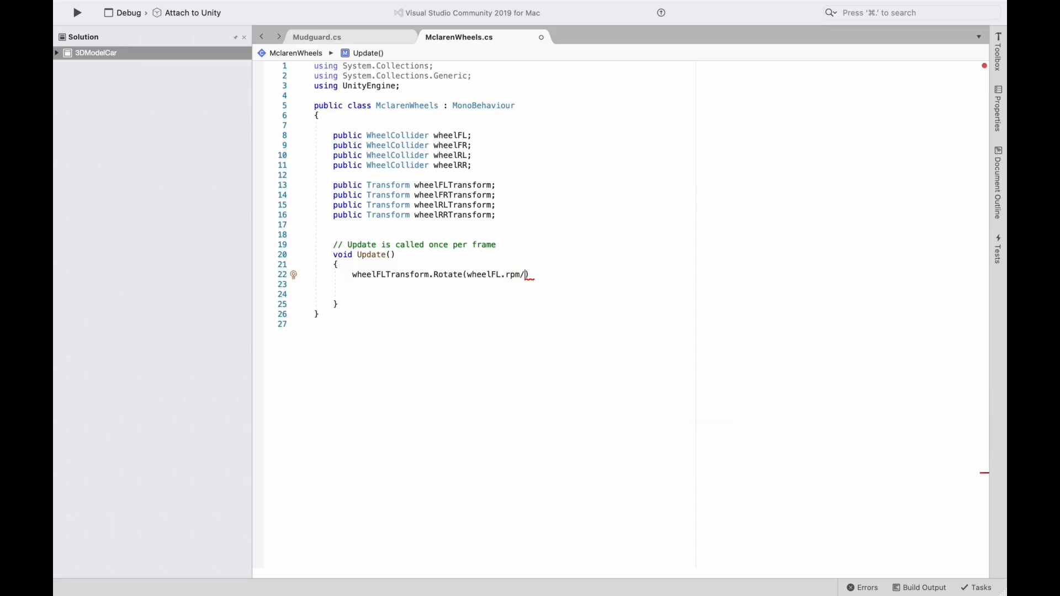
text(60*360)
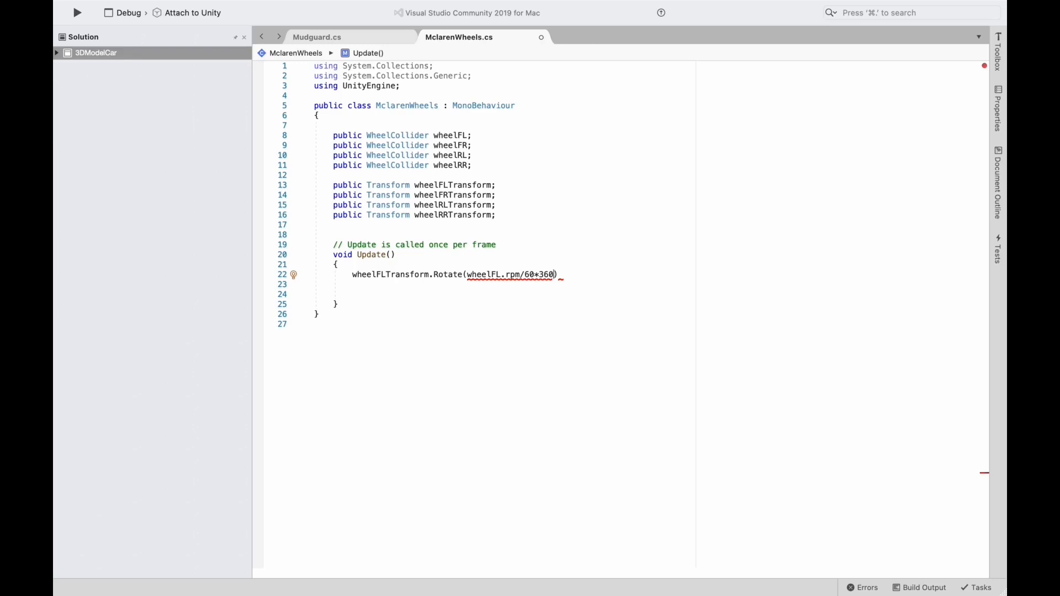
text(*)
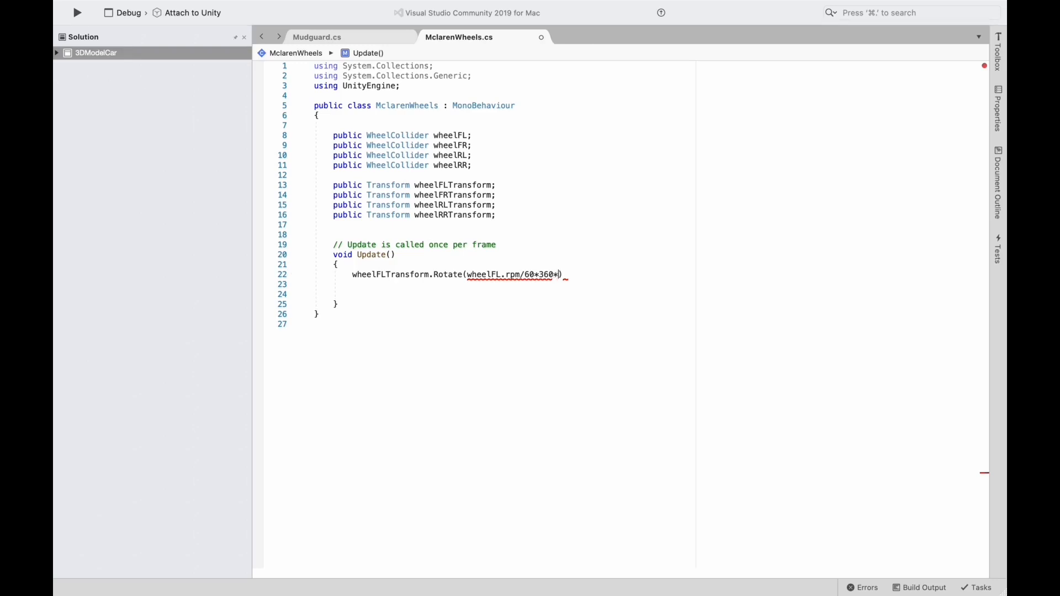
text(tim)
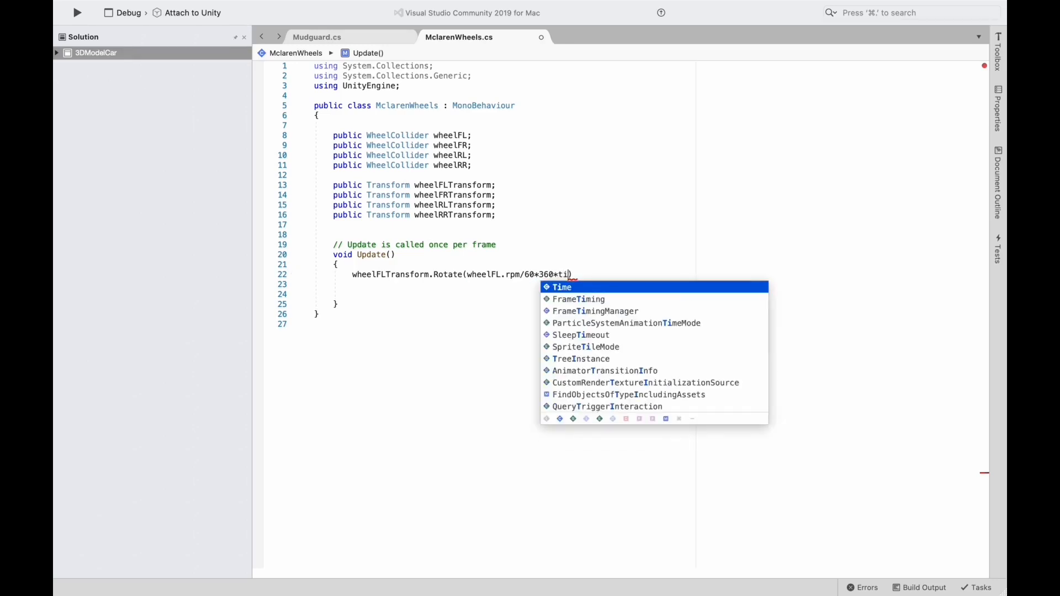
key(Return)
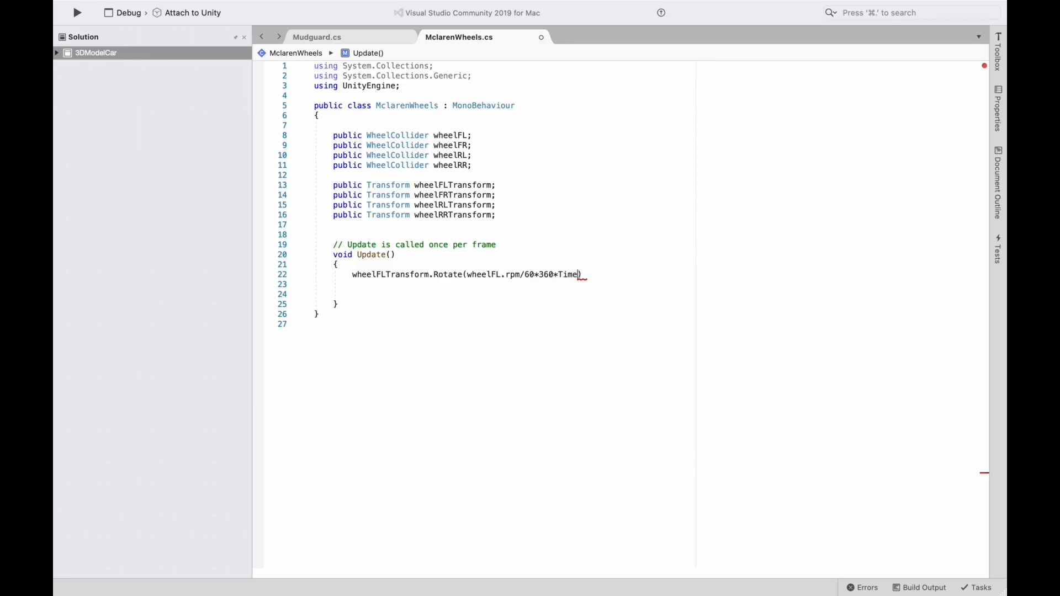
text(.deltaTime)
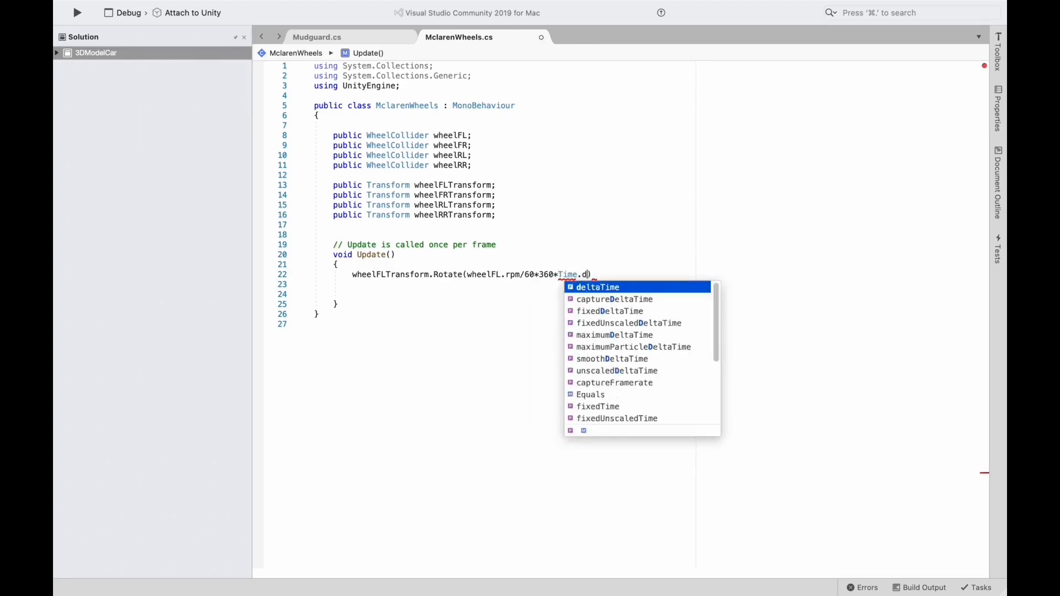
key(Return)
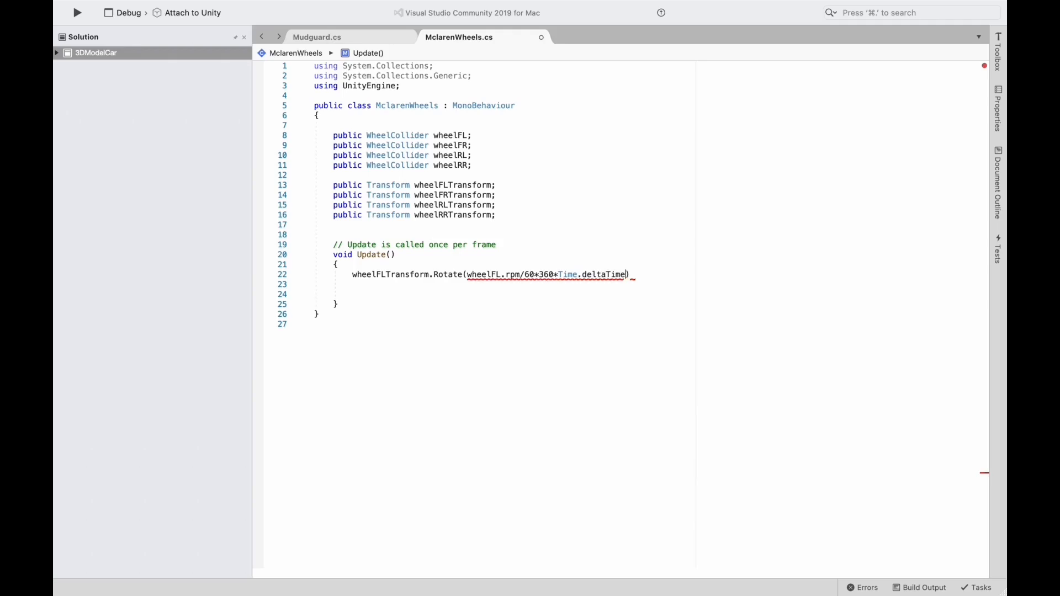
text();)
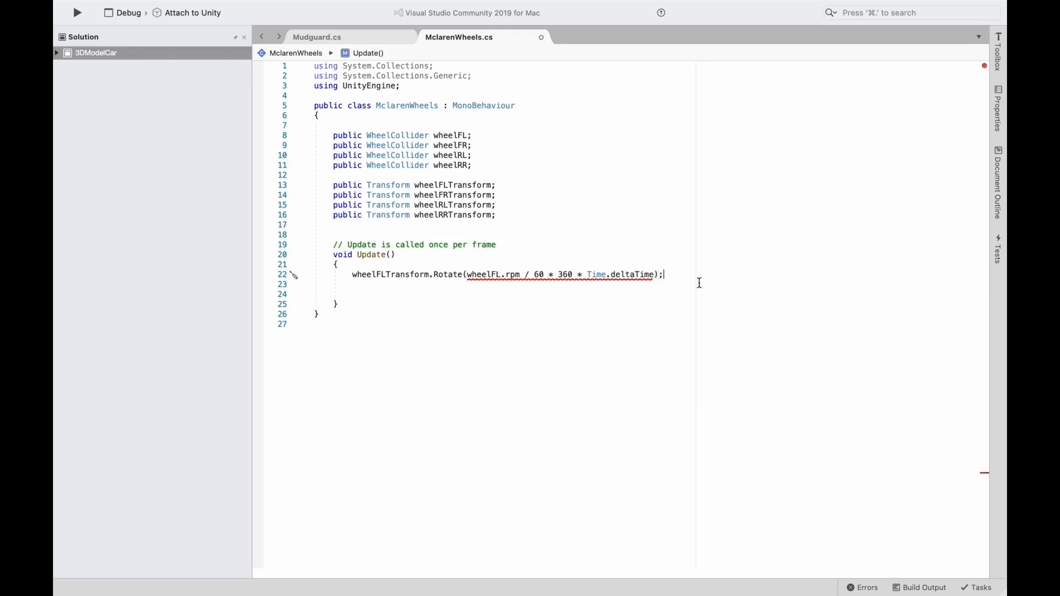
- Add 0.0f as both the second and third arguments of the Rotate call and save the script
click(637, 275)
mouse_move(454, 274)
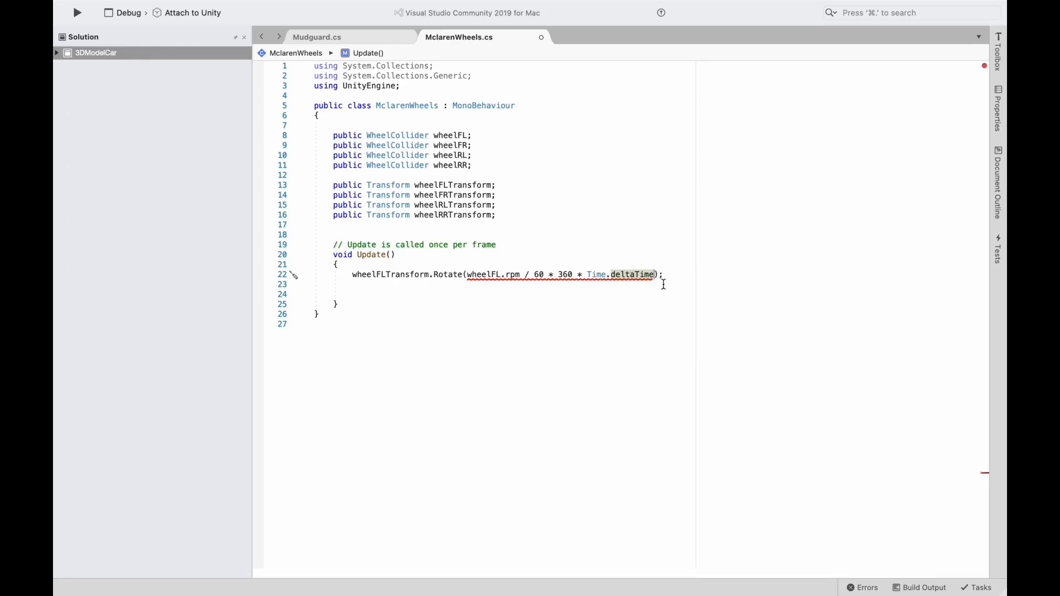
text(,)
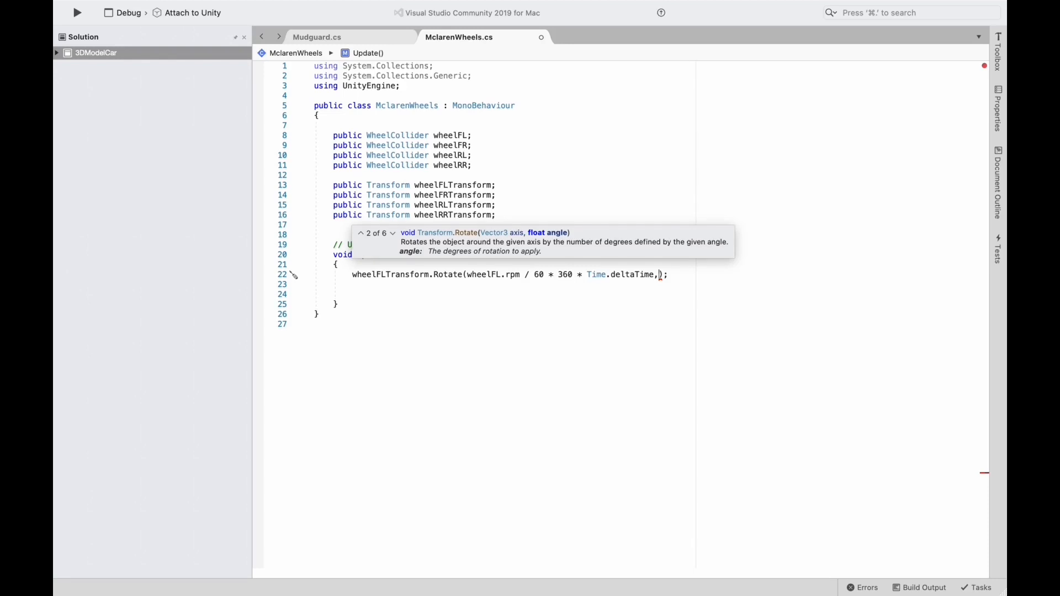
text(0.0f)
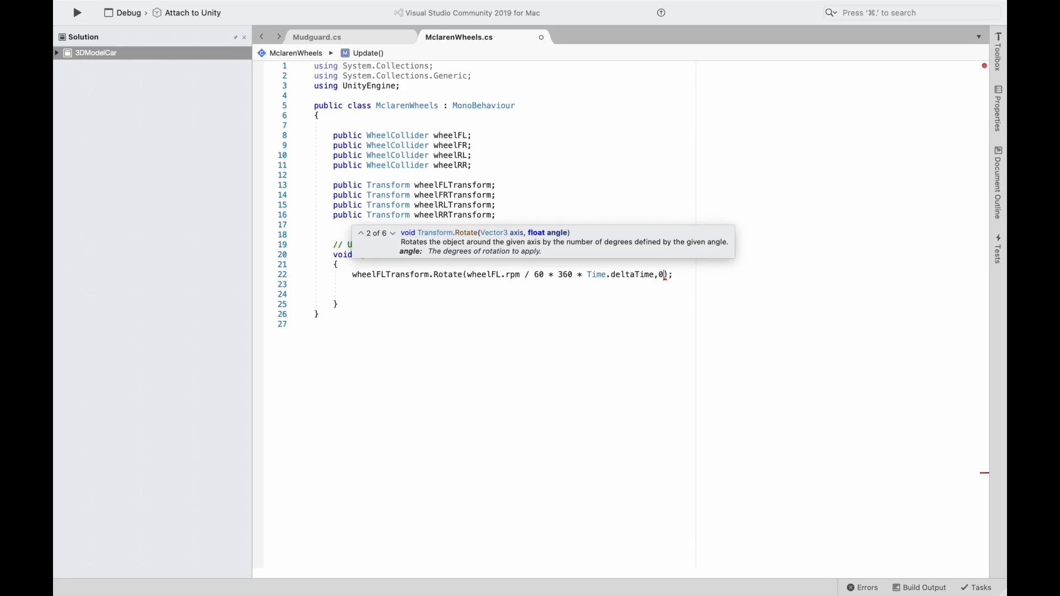
text(,0.0)
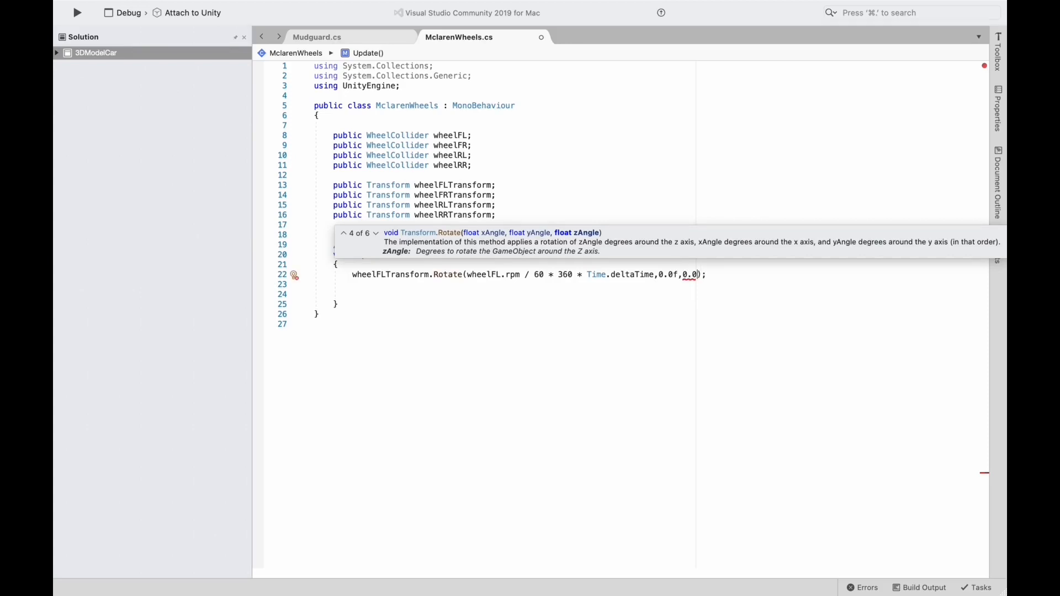
text(f)
key(End)
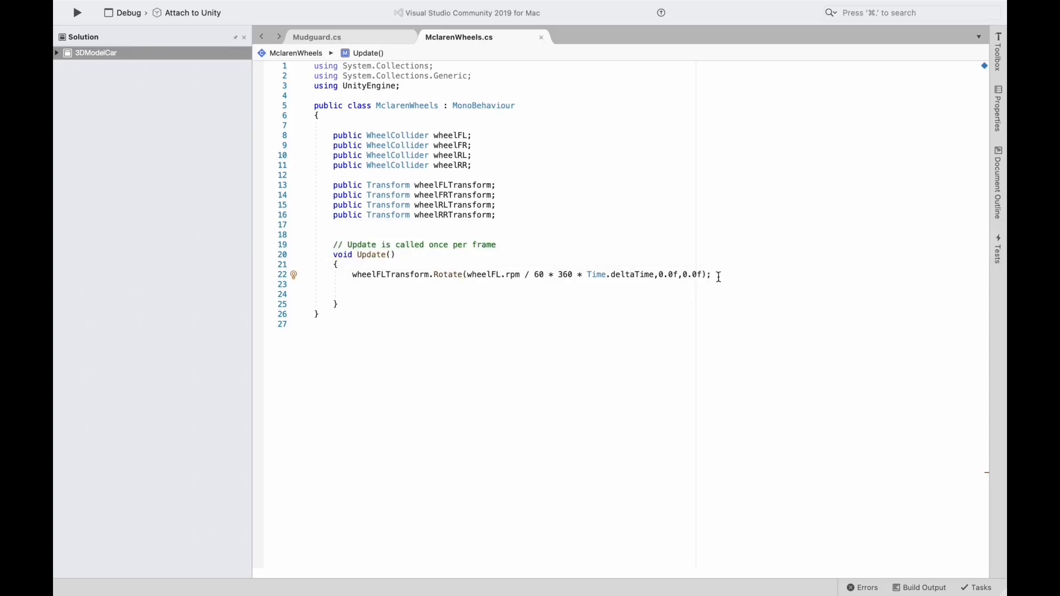
- Duplicate the wheelFLTransform.Rotate statement three times on new lines directly beneath the original in Update
drag(714, 274, 353, 278)
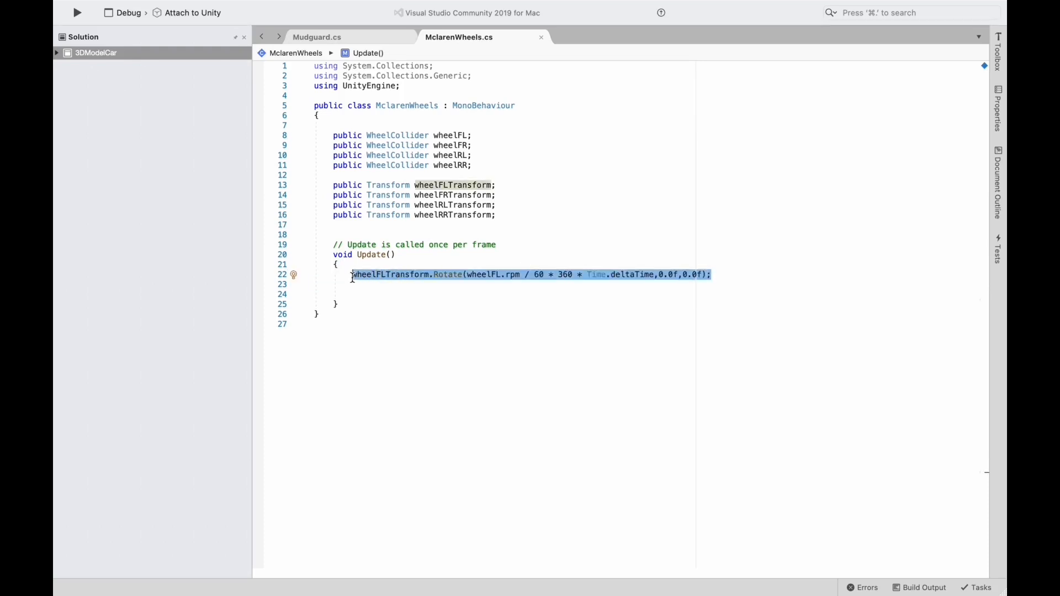
click(727, 276)
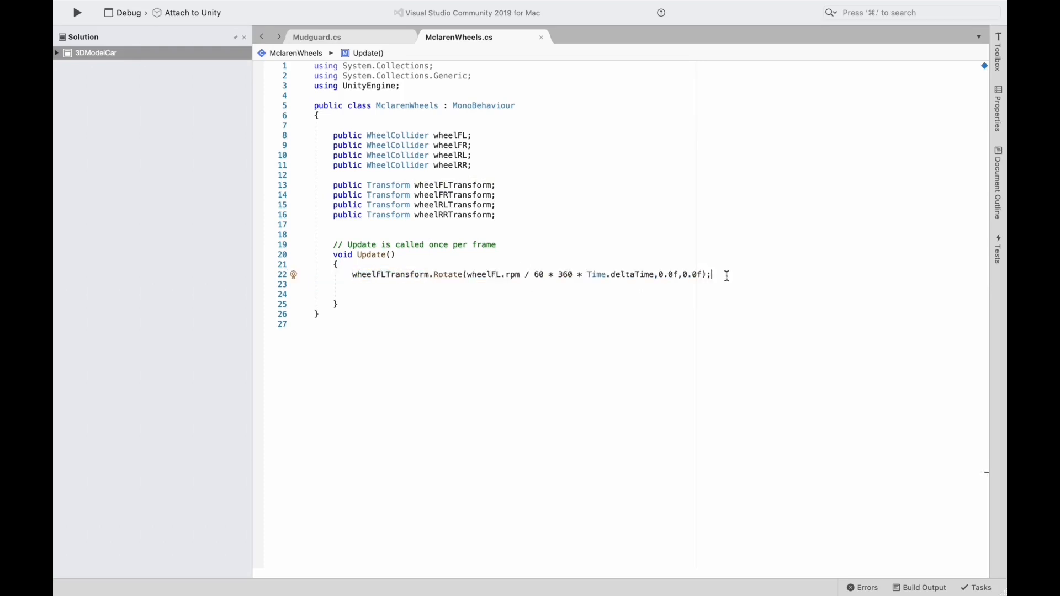
key(Return)
text(wheelFLTransform.Rotate(wheelFL.rpm / 60 * 360 * Time.deltaTime, 0.0f, 0.0f);)
key(Return)
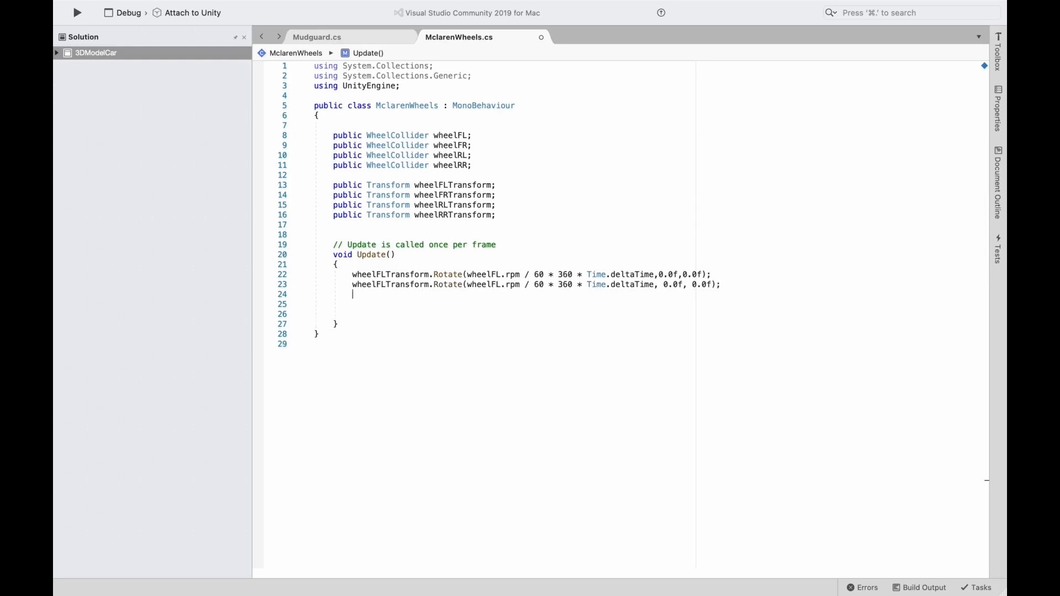
text(wheelFLTransform.Rotate(wheelFL.rpm / 60 * 360 * Time.deltaTime, 0.0f, 0.0f);)
key(Return)
text(wheelFLTransform.Rotate(wheelFL.rpm / 60 * 360 * Time.deltaTime, 0.0f, 0.0f);)
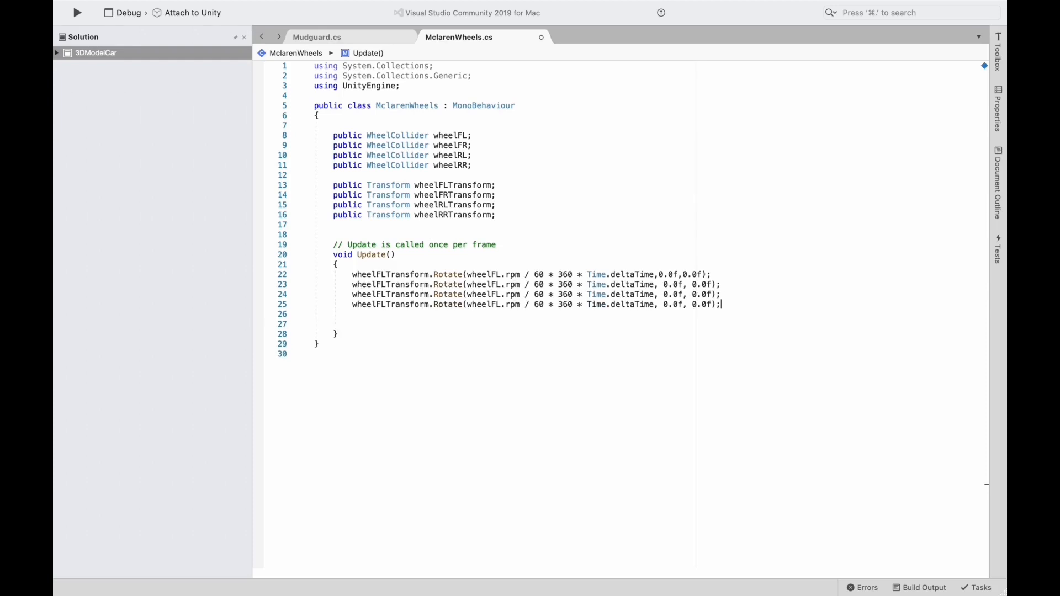
- Change the transform's wheel prefix to wheelFR in the second Rotate line and to wheelRL in the third
click(386, 285)
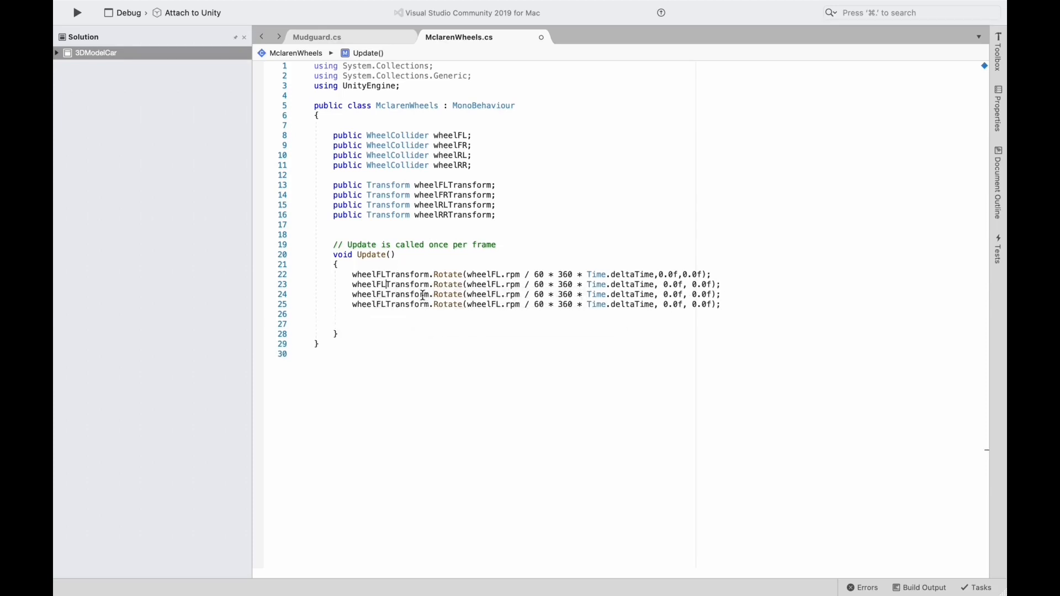
key(BackSpace)
text(R)
key(Down)
key(BackSpace)
key(BackSpace)
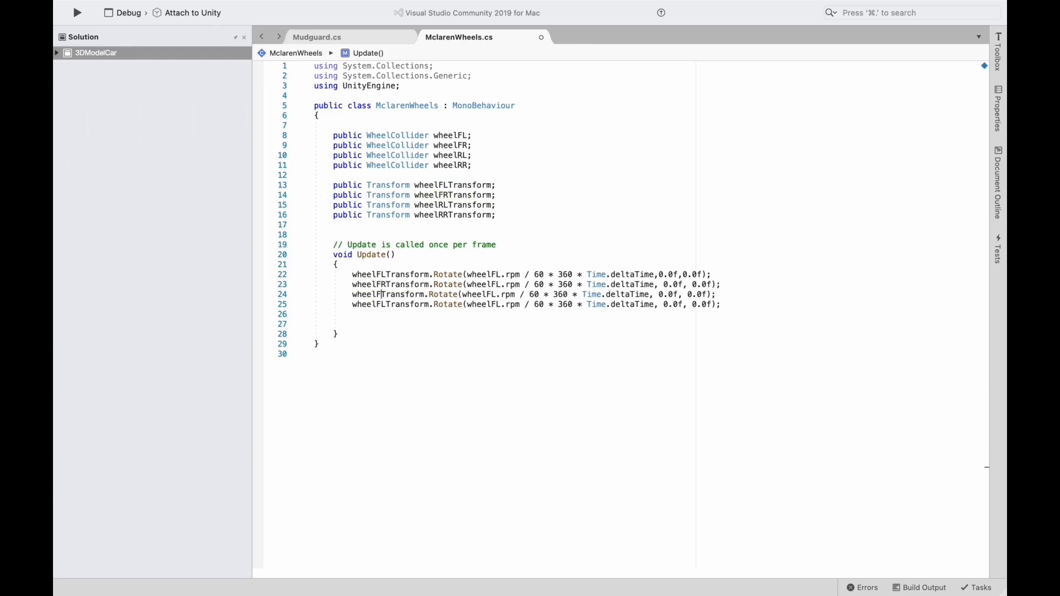
text(R)
text(L)
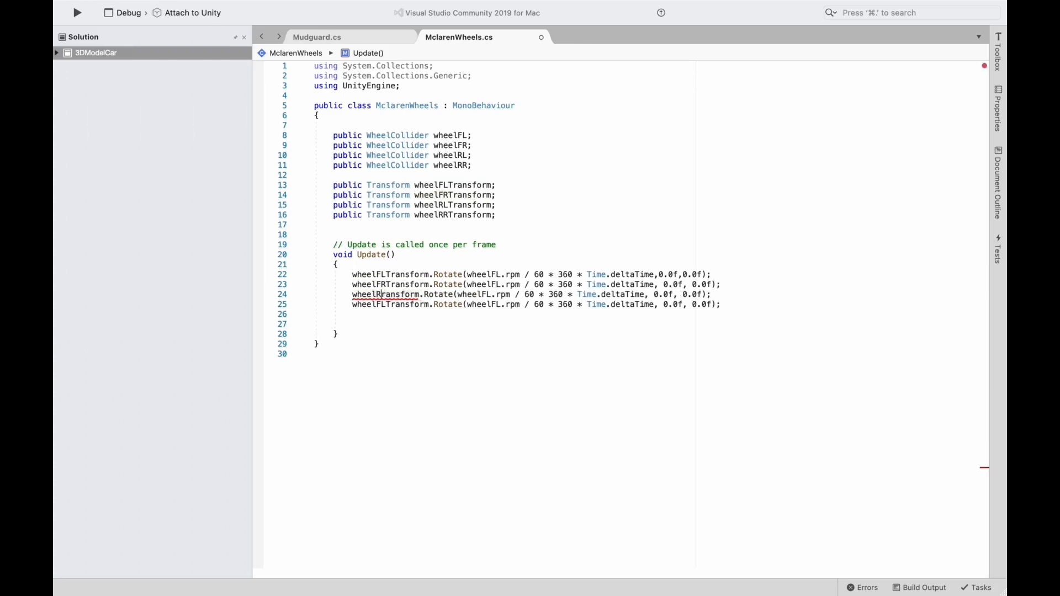
key(Delete)
- Change the transform's wheel prefix to wheelRR in the fourth Rotate line
key(Down)
key(BackSpace)
key(BackSpace)
text(R)
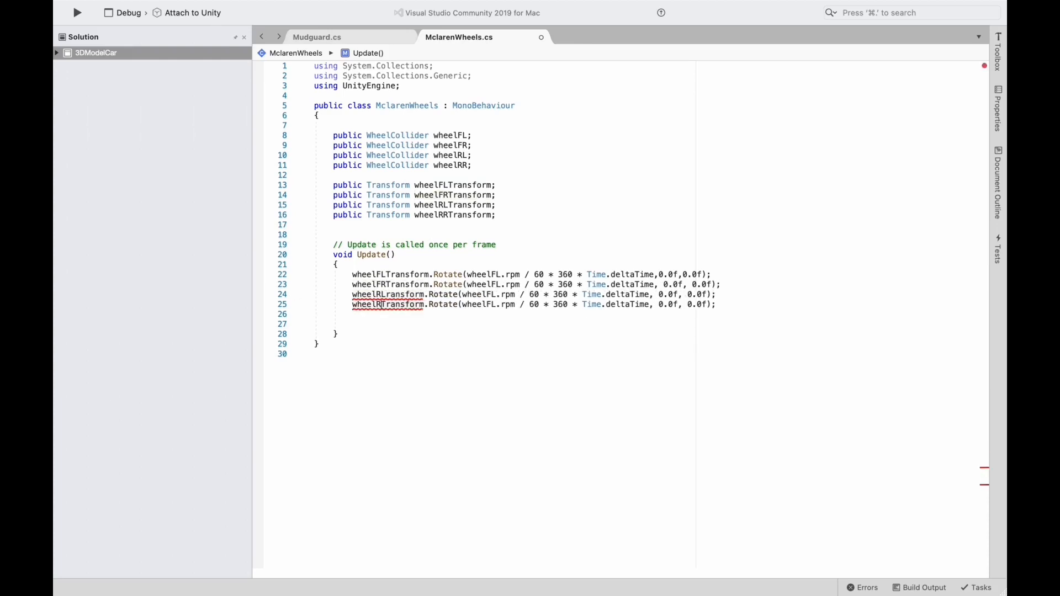
key(BackSpace)
text(R)
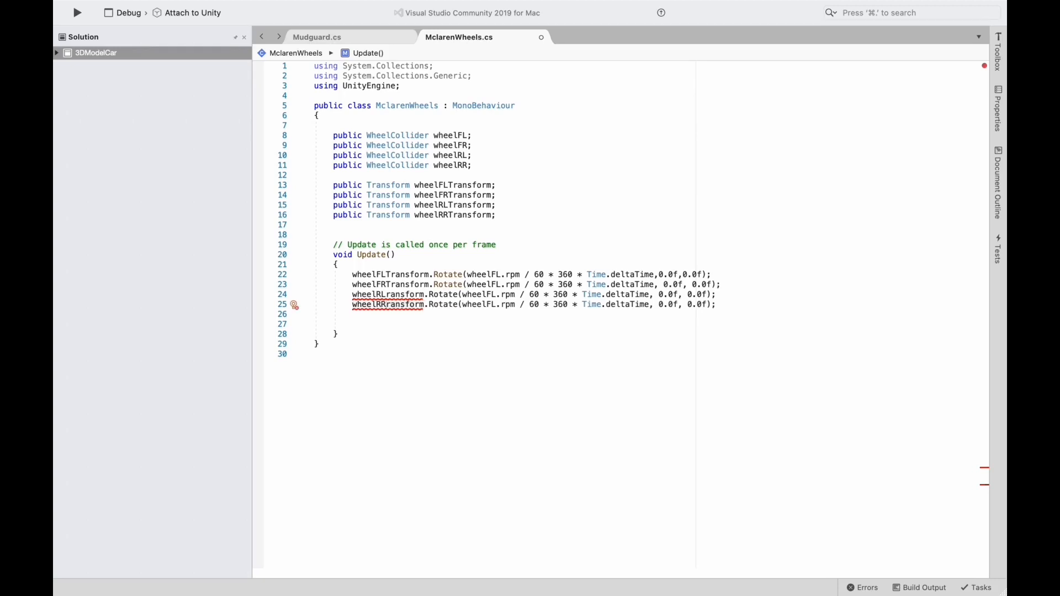
- Change the rpm source in the second, third and fourth Rotate calls to wheelFR, wheelRL and wheelRR respectively
click(502, 285)
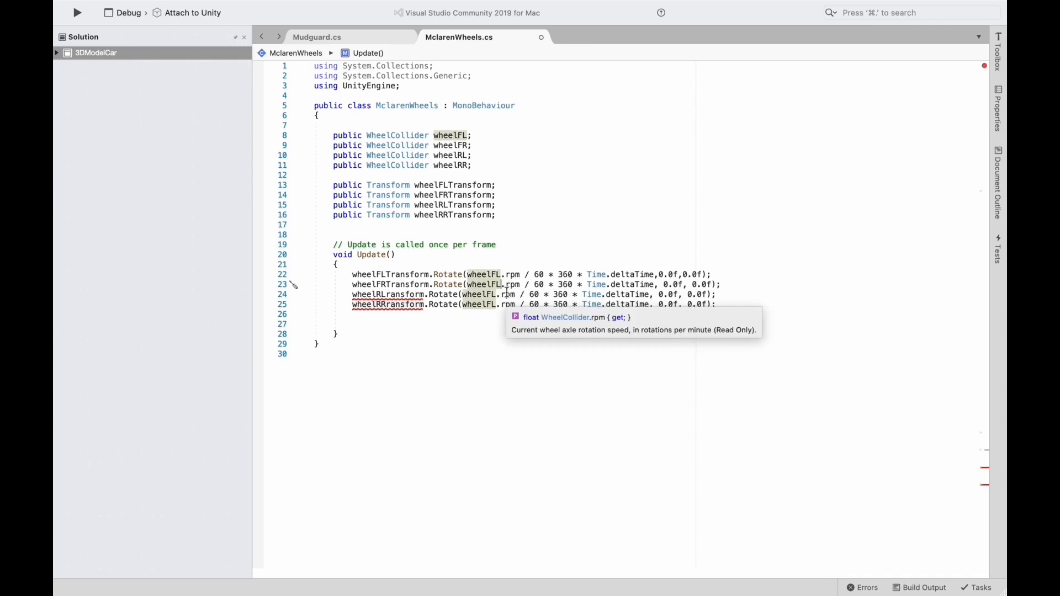
key(BackSpace)
text(R)
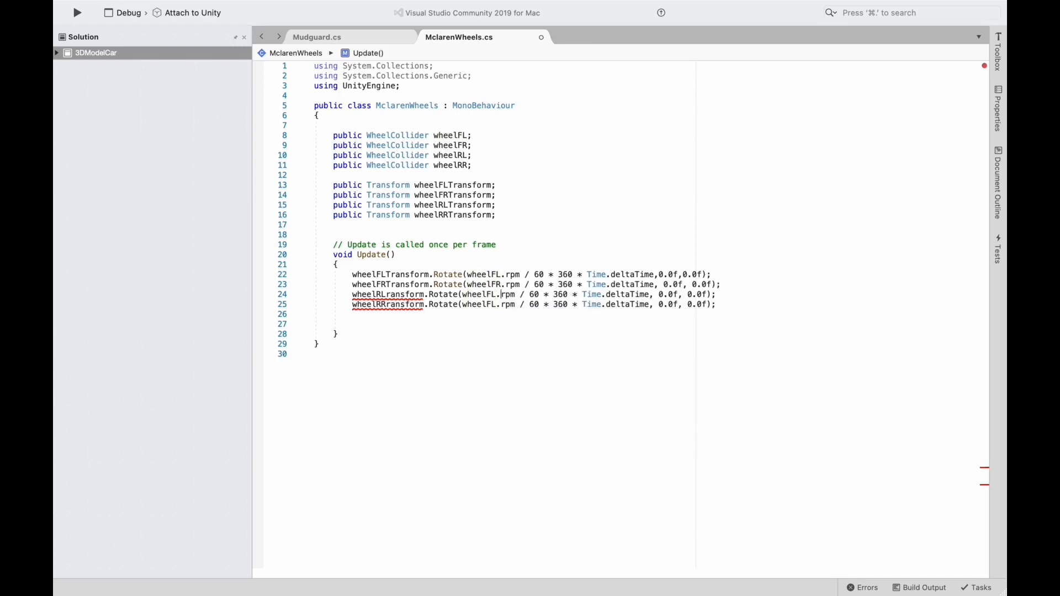
key(BackSpace)
text(R)
key(Down)
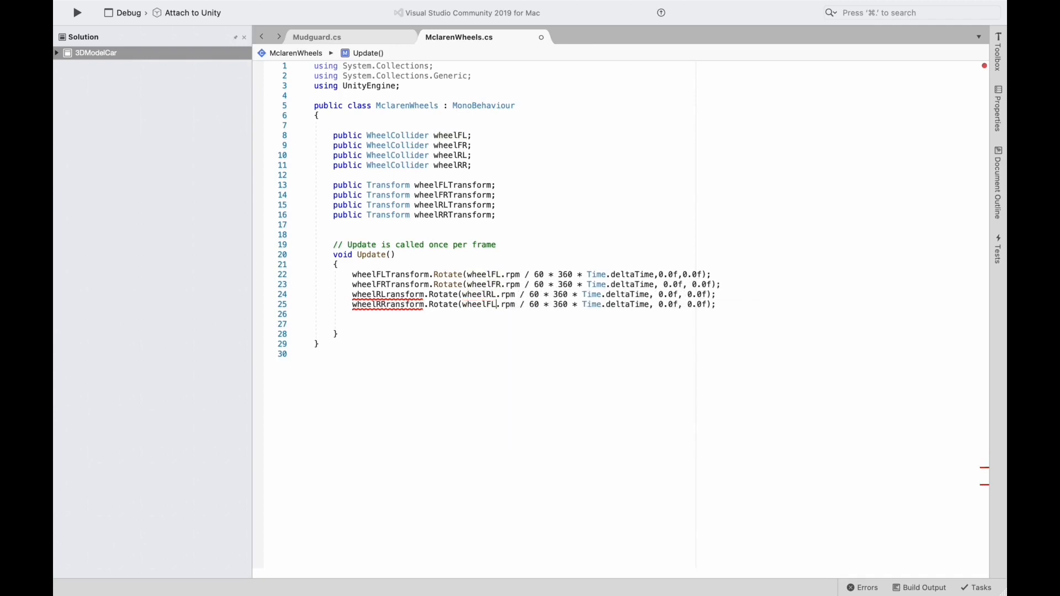
key(BackSpace)
text(R)
key(Delete)
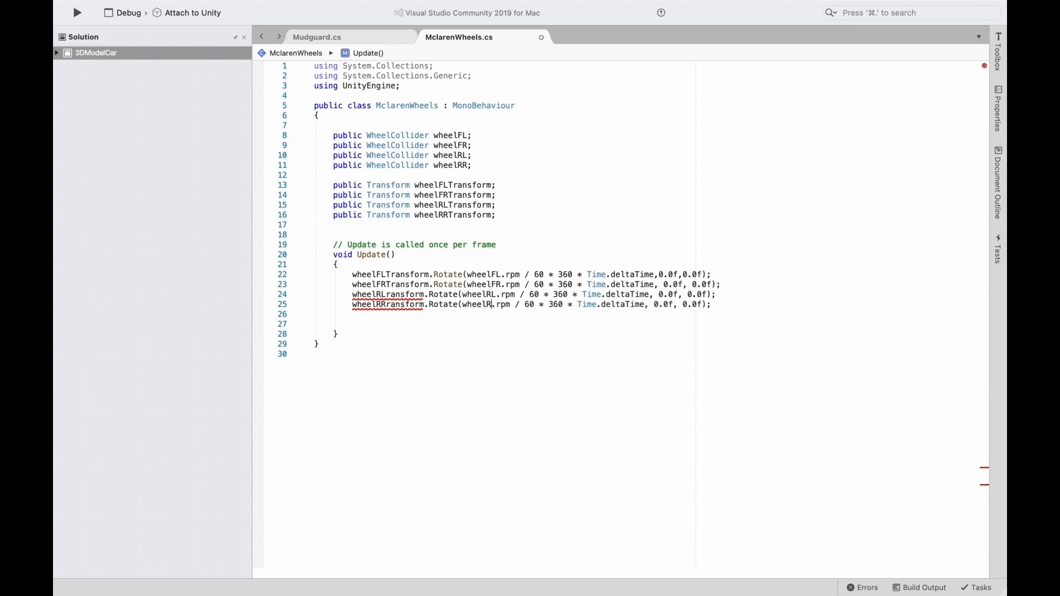
text(R)
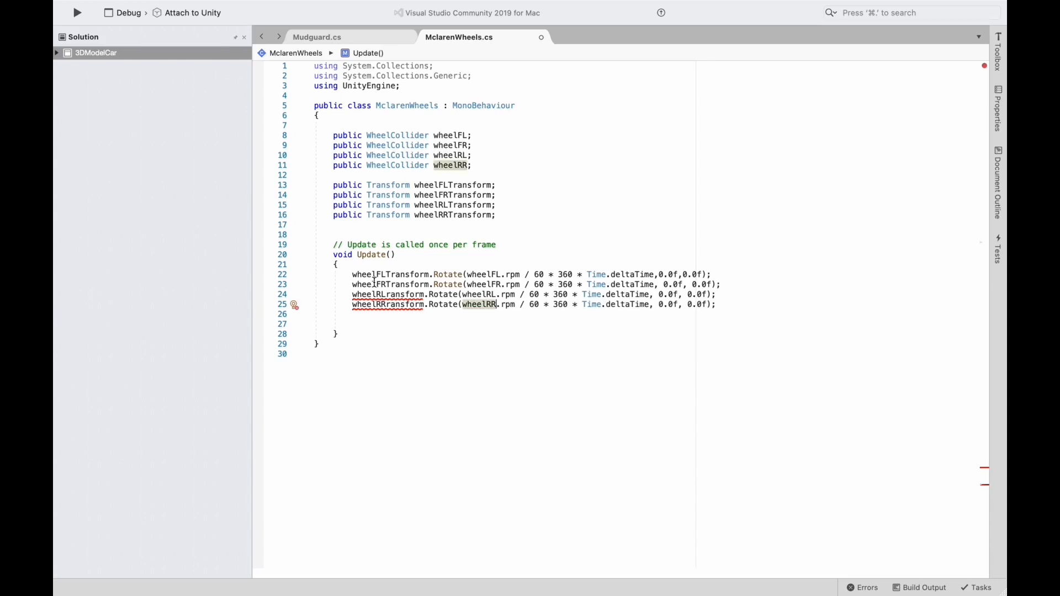
- Restore the missing T so the last two Rotate lines use wheelRLTransform and wheelRRTransform, and save the script
click(388, 305)
text(T)
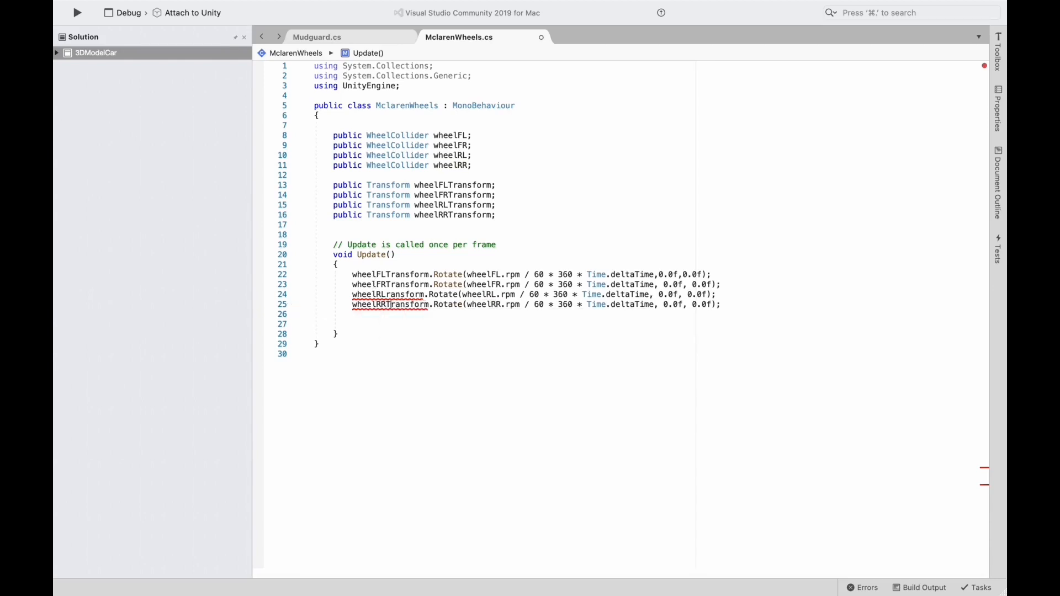
click(390, 295)
text(T)
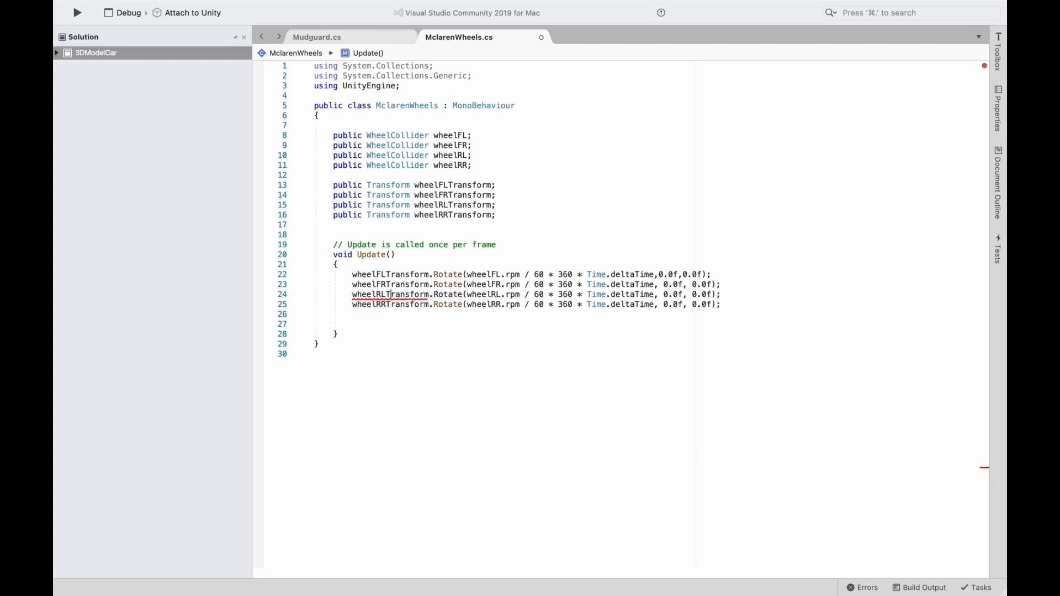
key(super+s)
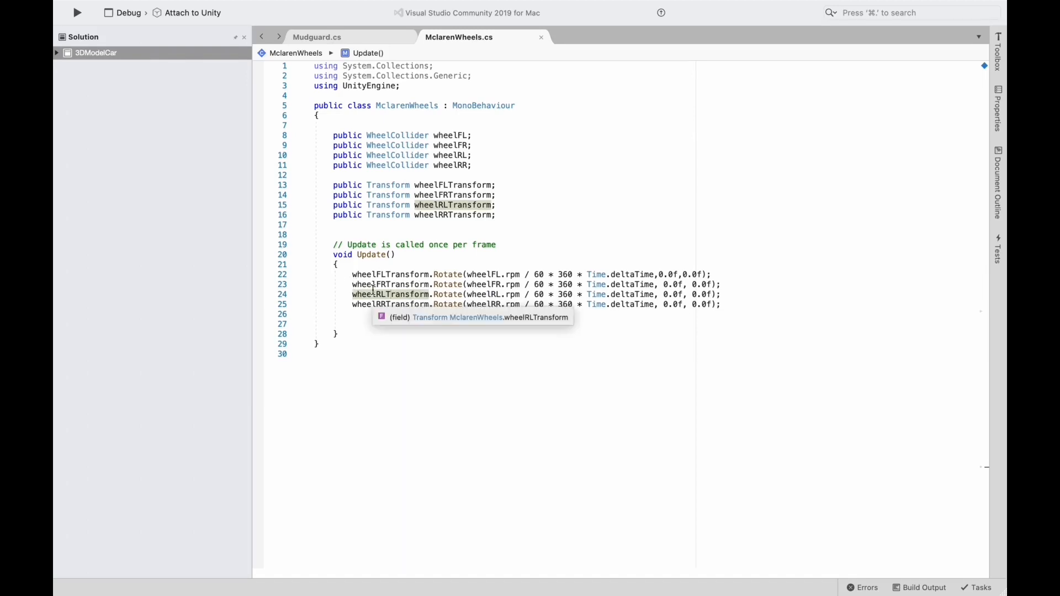
- Switch to Unity and back to Visual Studio, and insert two blank lines above the first Rotate call in Update
key(super+Tab)
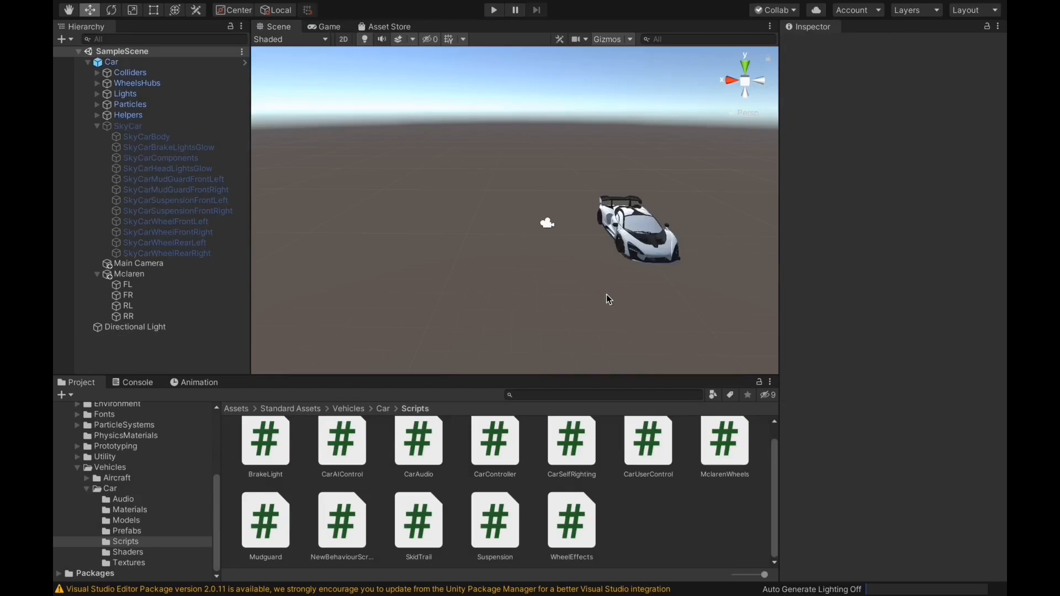
key(super+Tab)
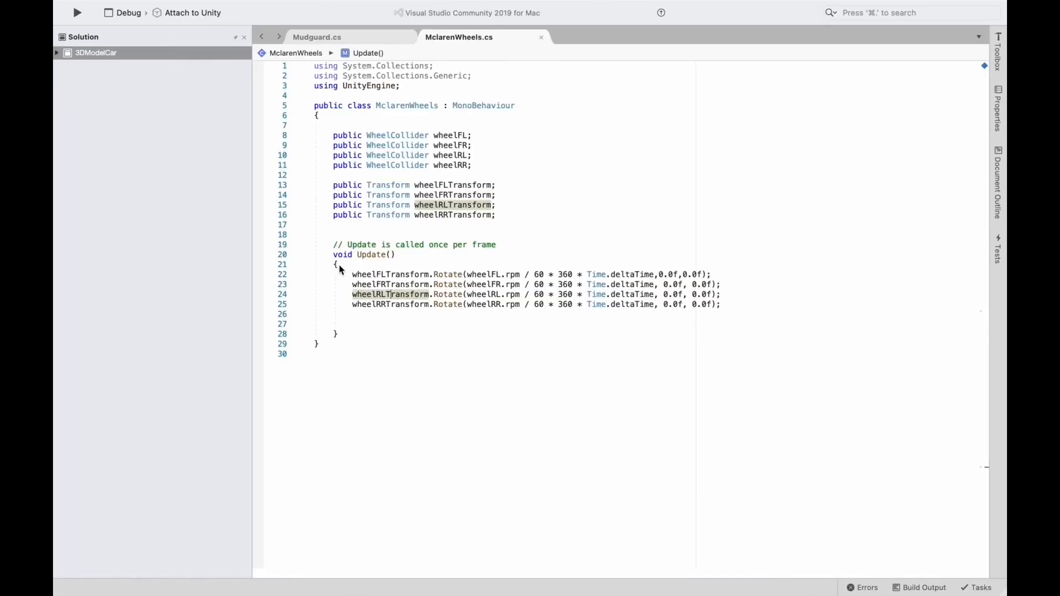
click(347, 274)
key(Return)
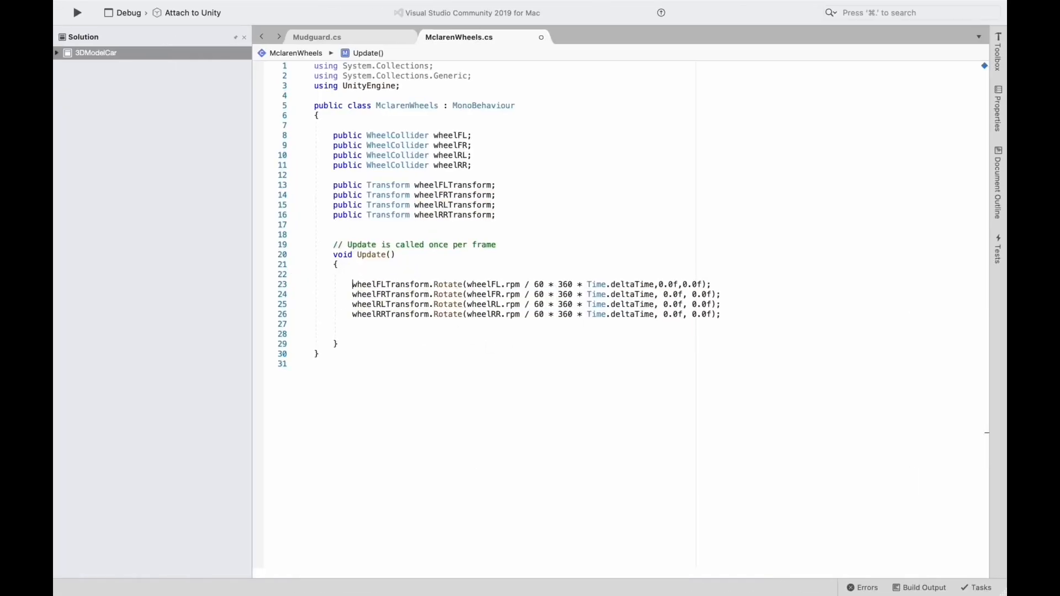
key(Up)
key(Return)
key(Up)
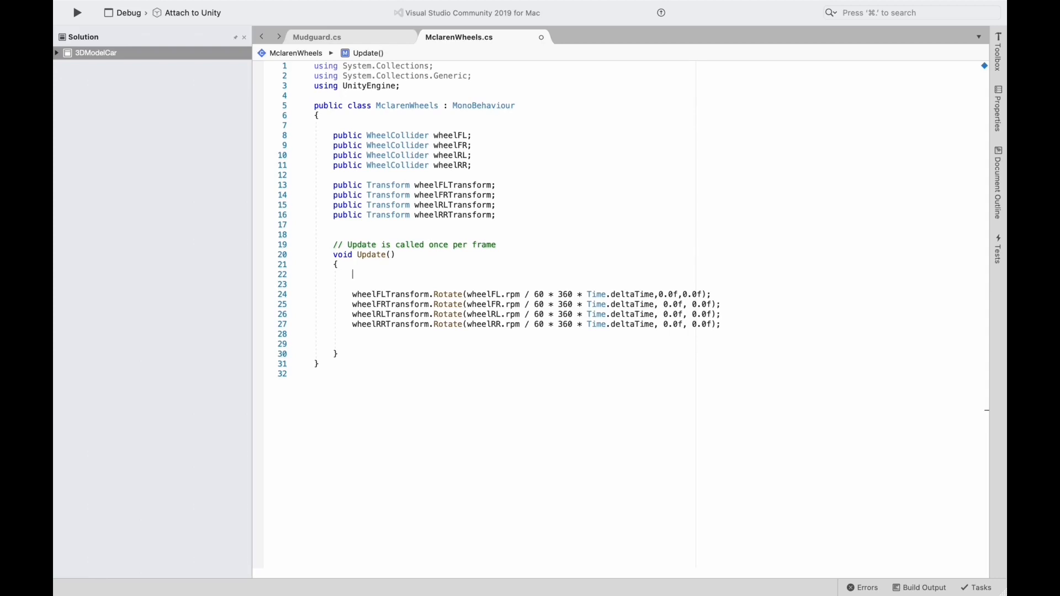
- Begin an assignment to wheelRL.motorTorque on the first blank line of the Update method
text(whee)
key(Down)
key(Down)
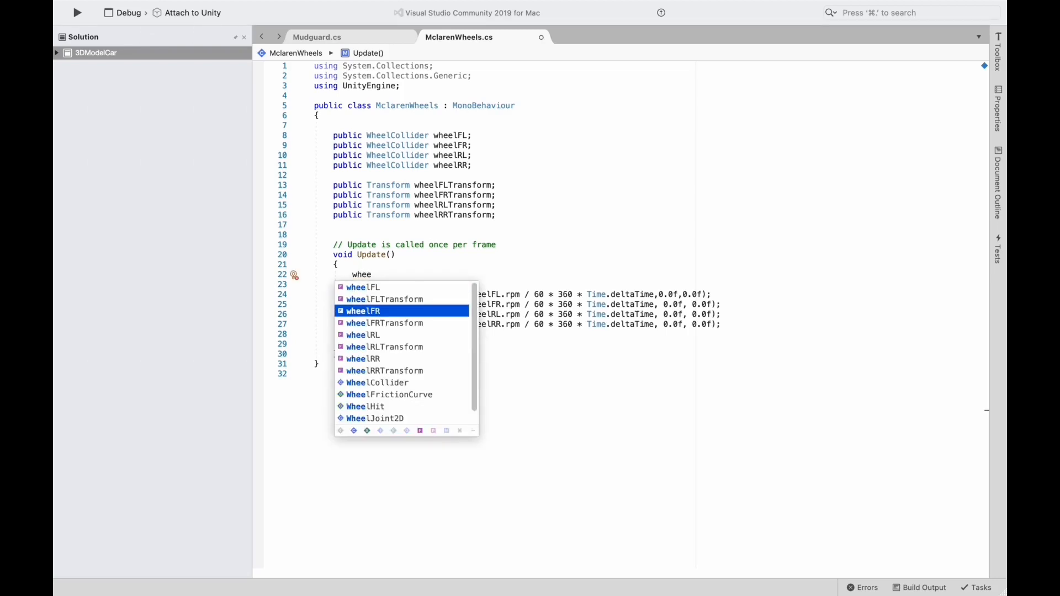
key(Down)
key(Down)
key(Return)
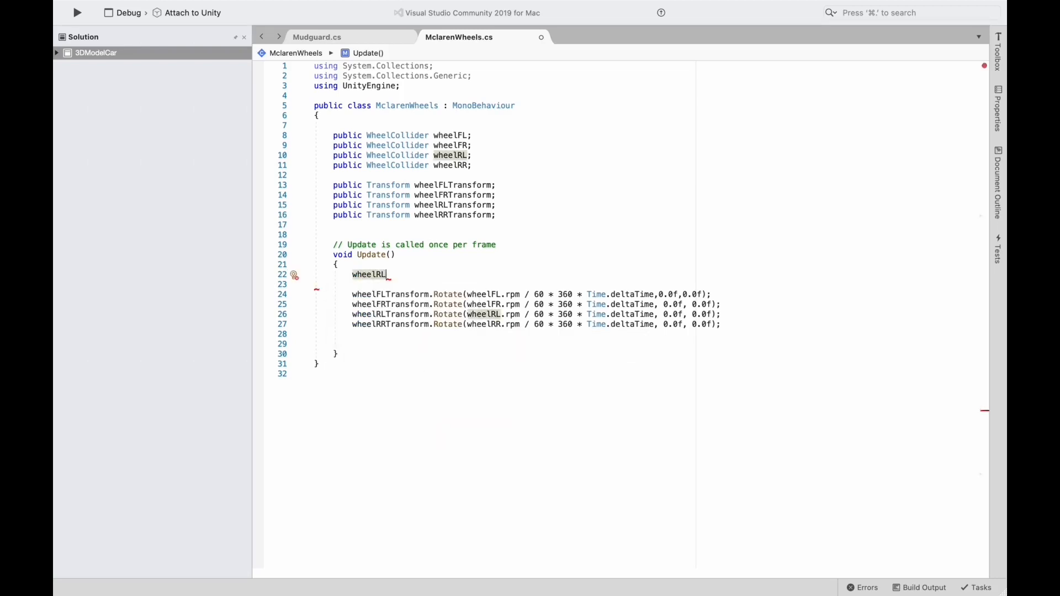
text(.)
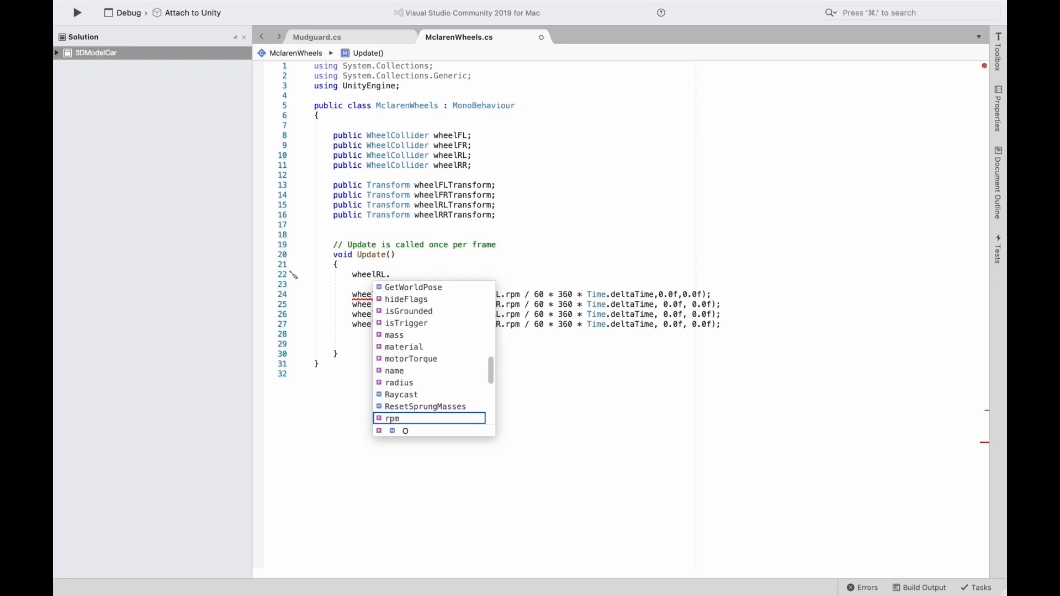
key(Up)
text(moto)
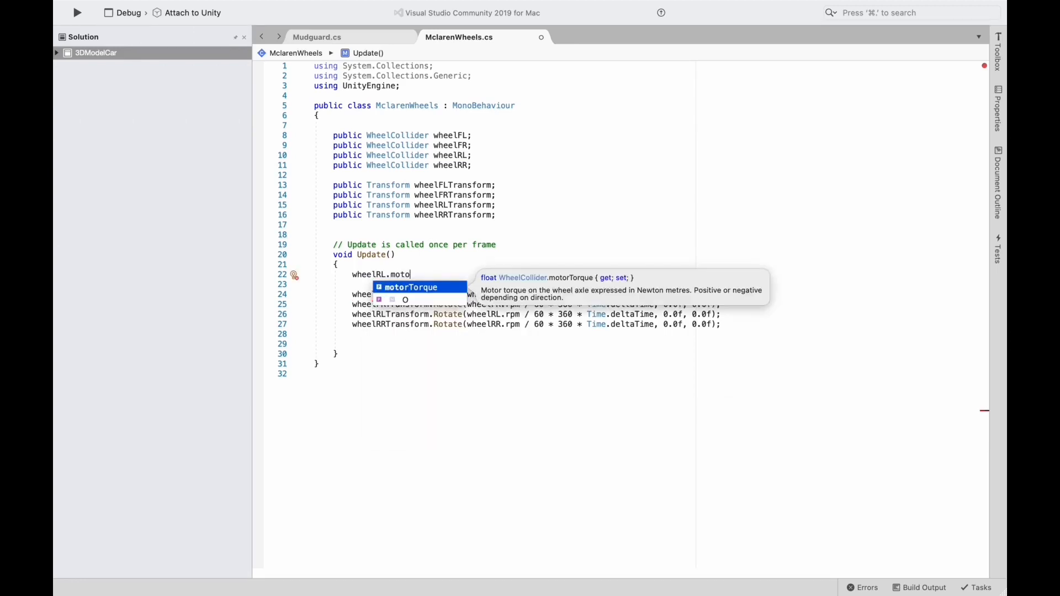
key(Tab)
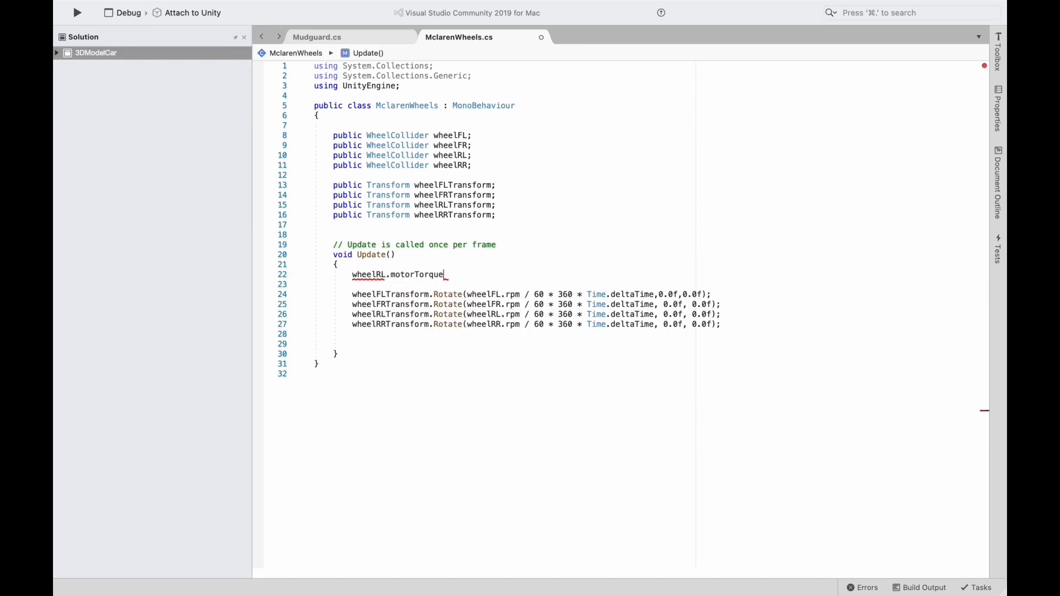
text(= )
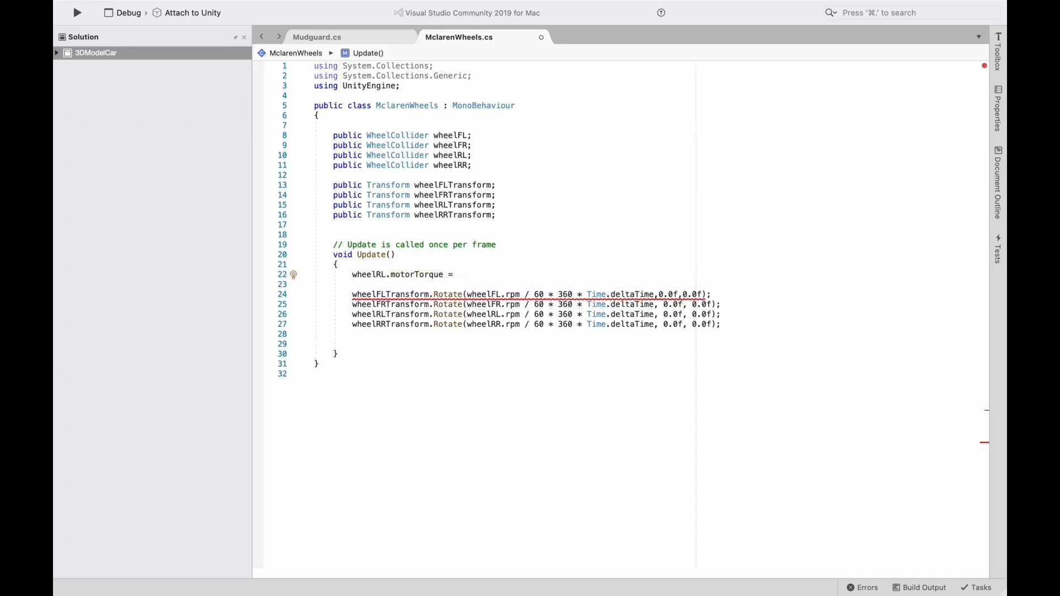
- Complete the wheelRL.motorTorque assignment with Input.GetAxis("Vertical"); in the Update method
text(In)
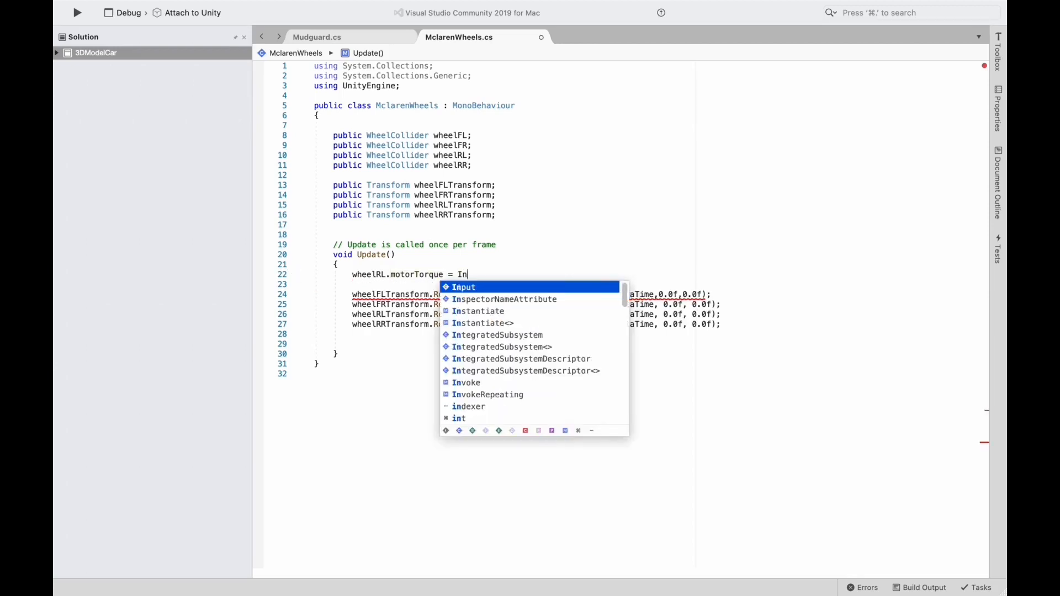
key(Return)
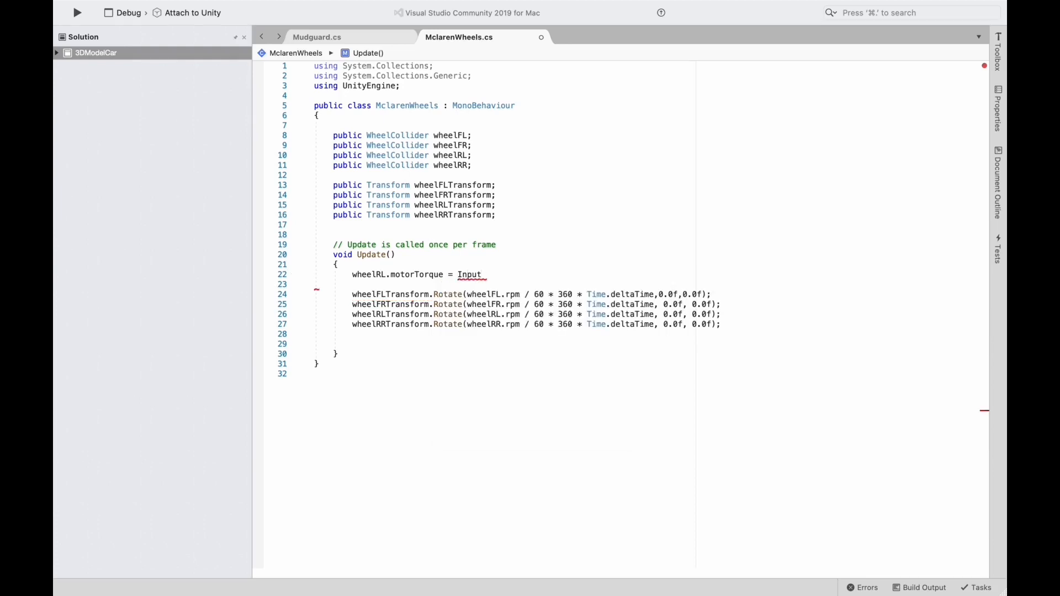
text(.)
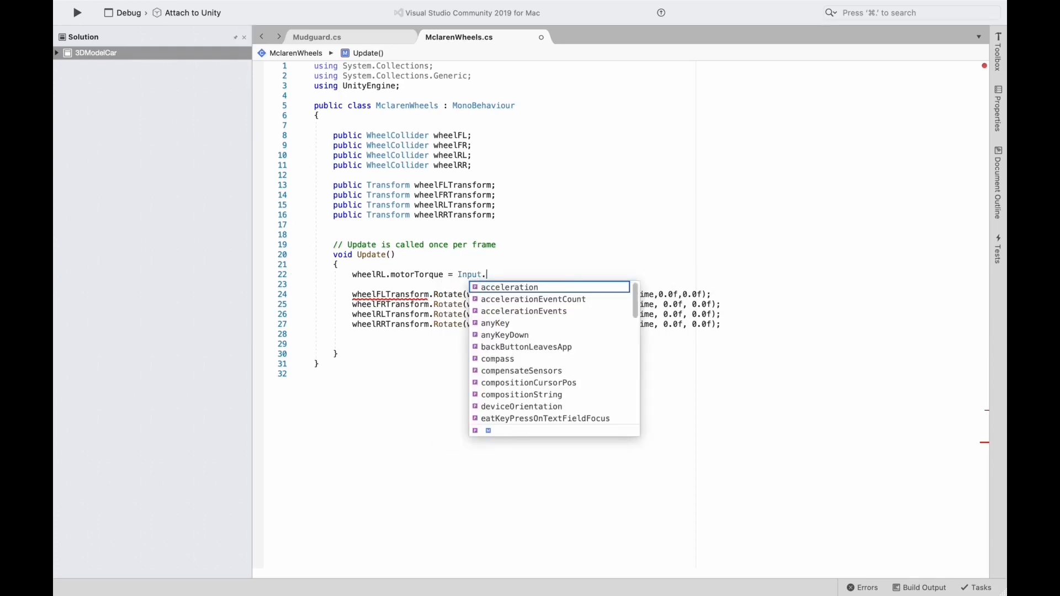
text(getax)
key(Return)
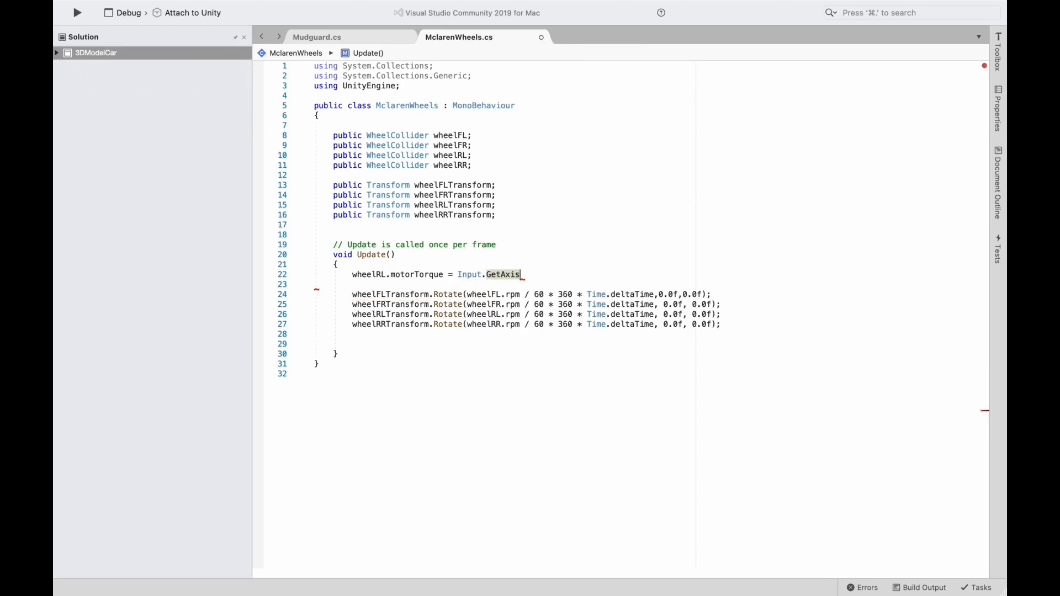
text(()
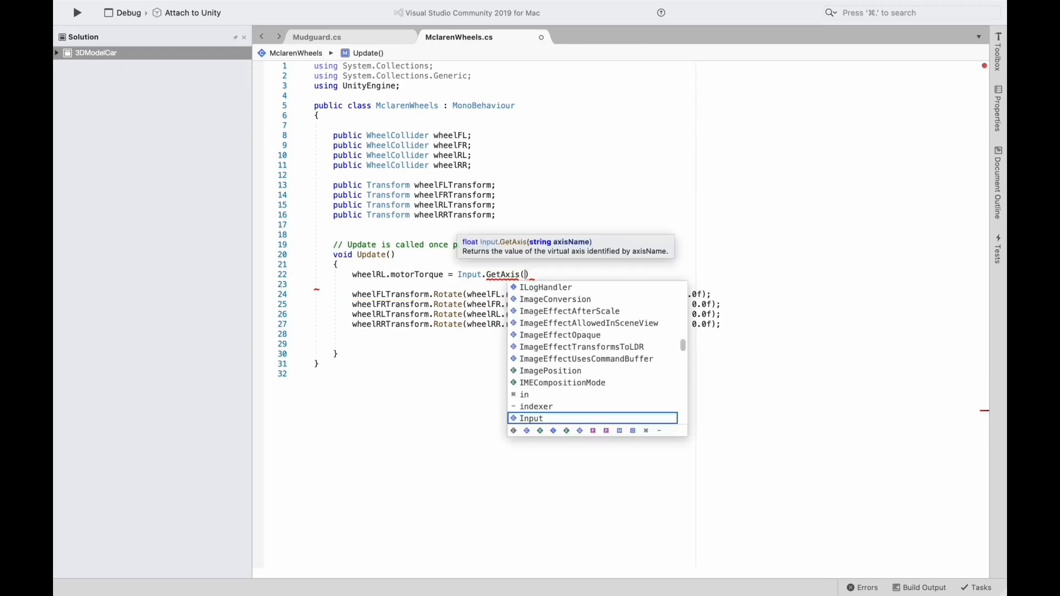
text("V)
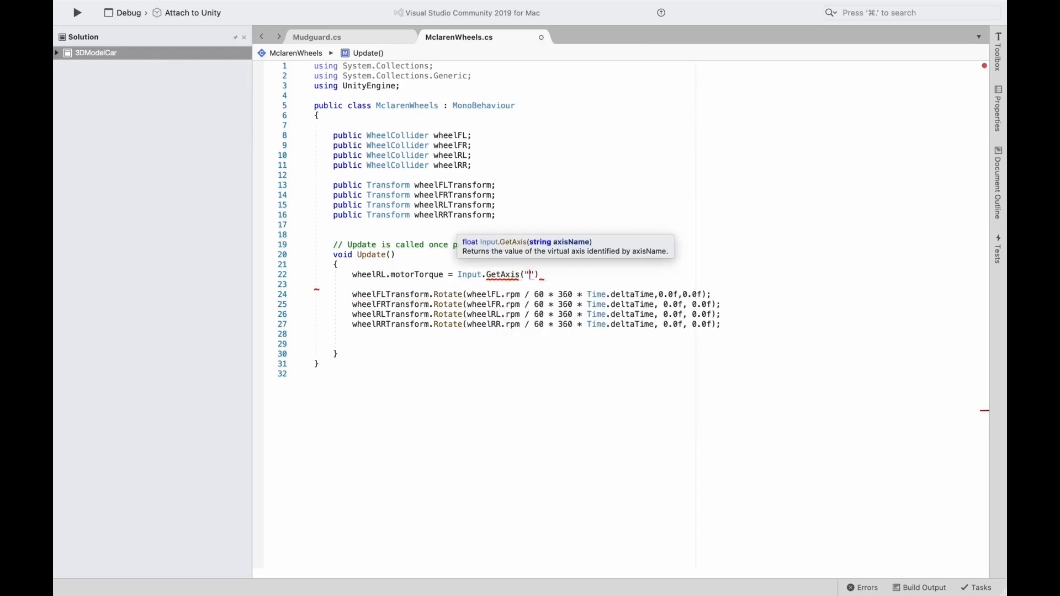
text(ertical)
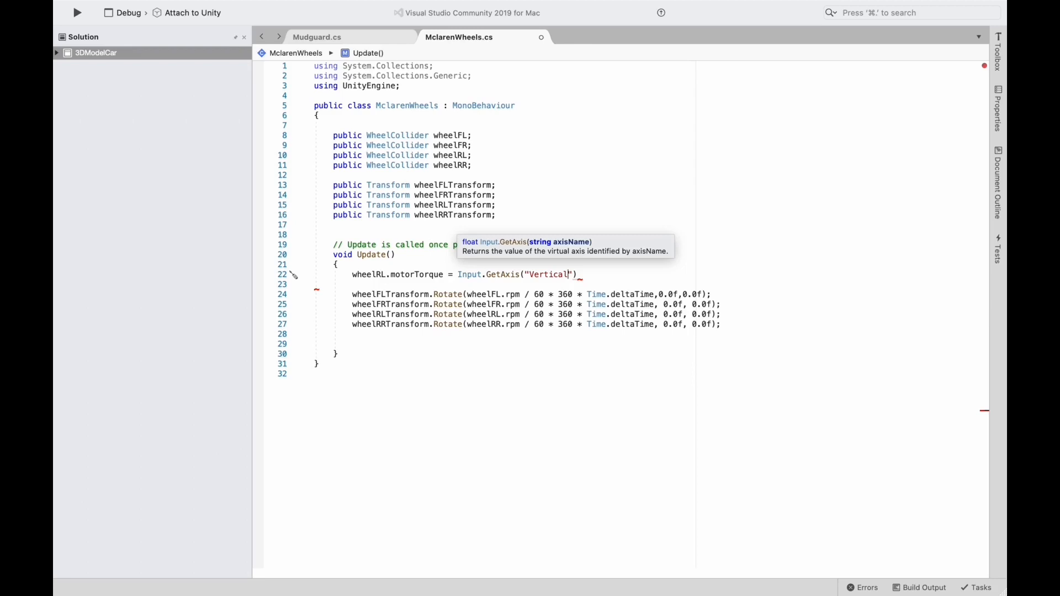
key(Right)
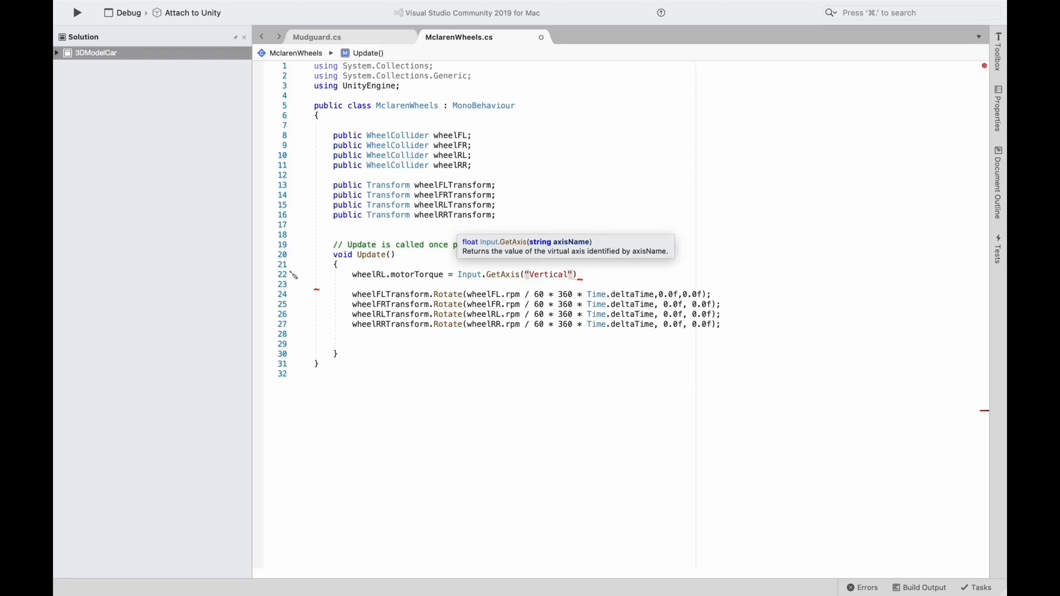
key(Right)
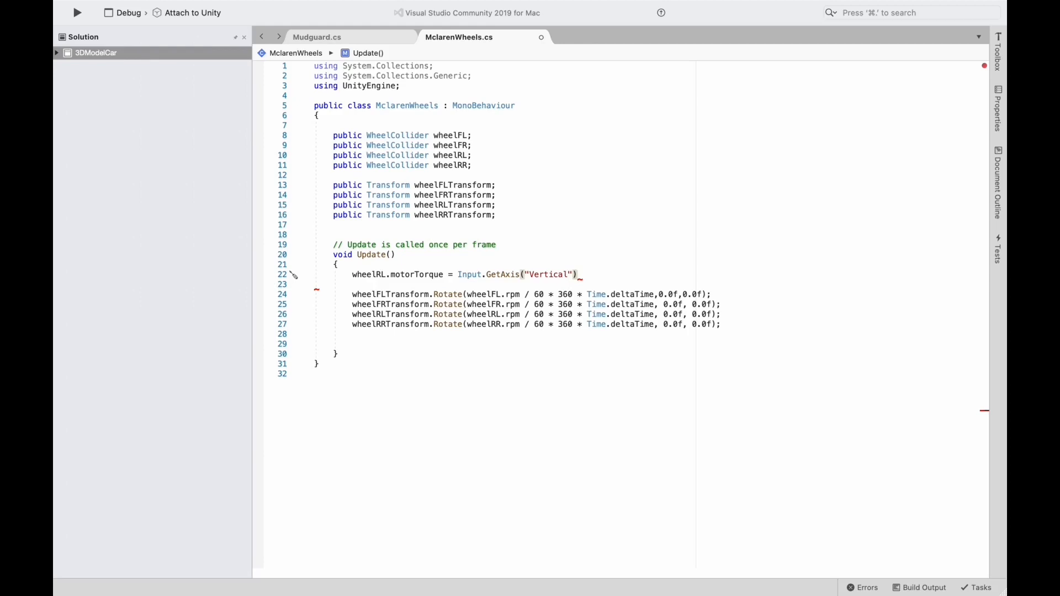
text(;)
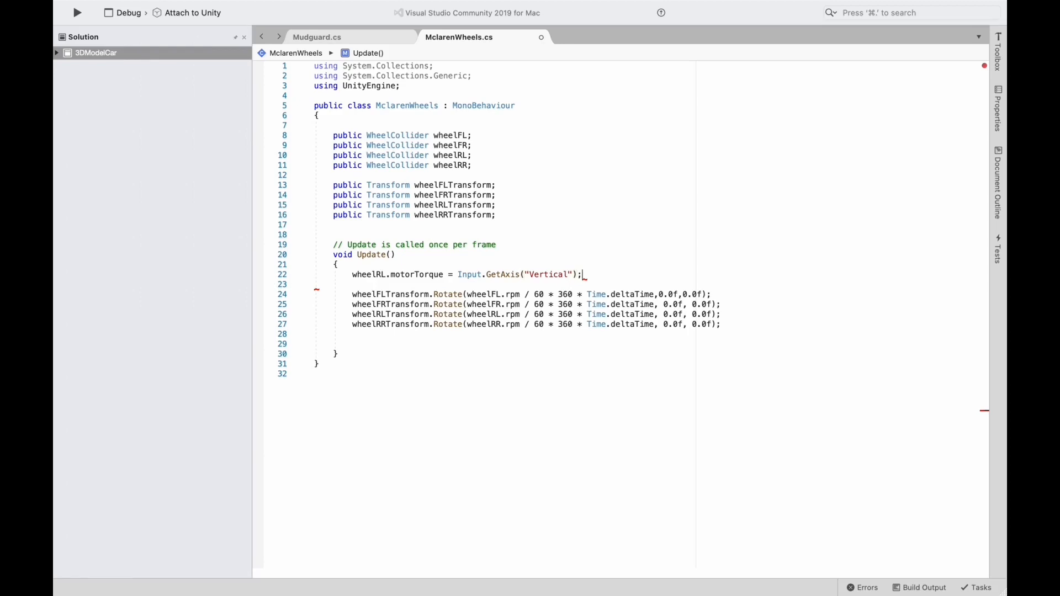
- Add a matching line wheelRR.motorTorque = Input.GetAxis("Vertical"); below the wheelRL assignment and save the script
key(Return)
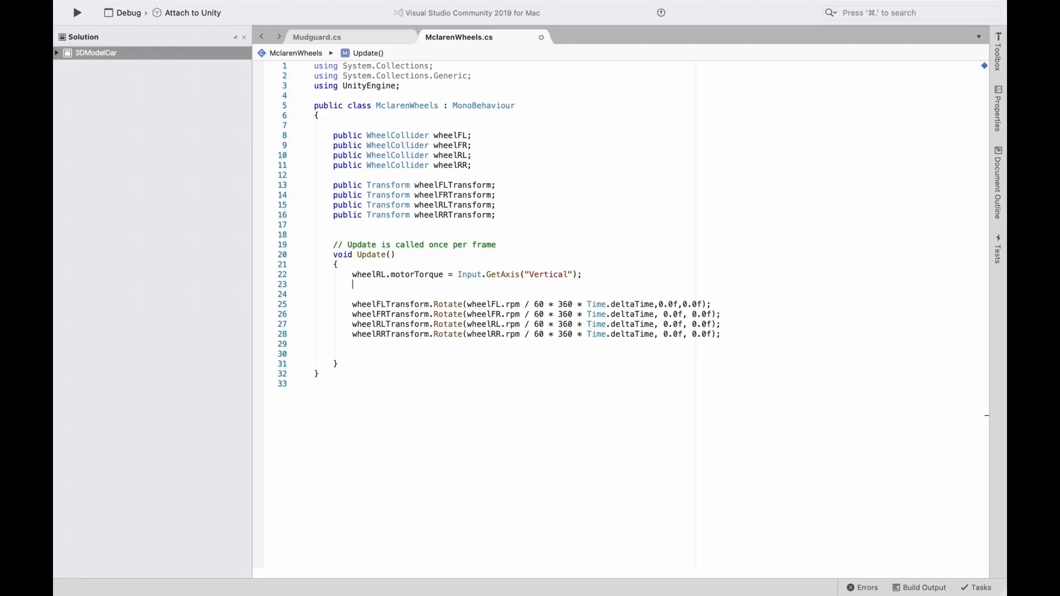
text(whe)
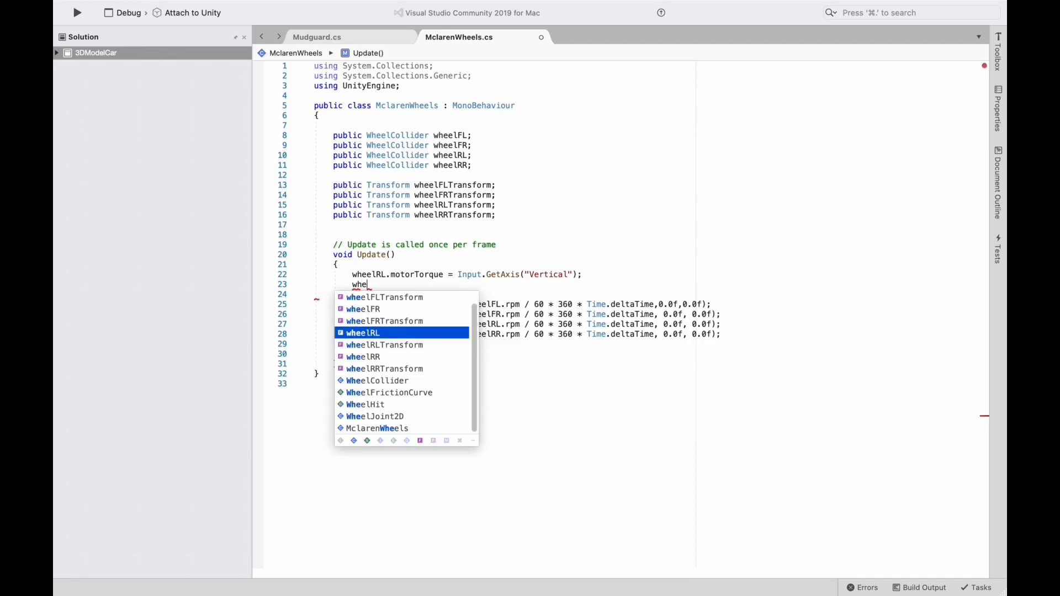
text(el)
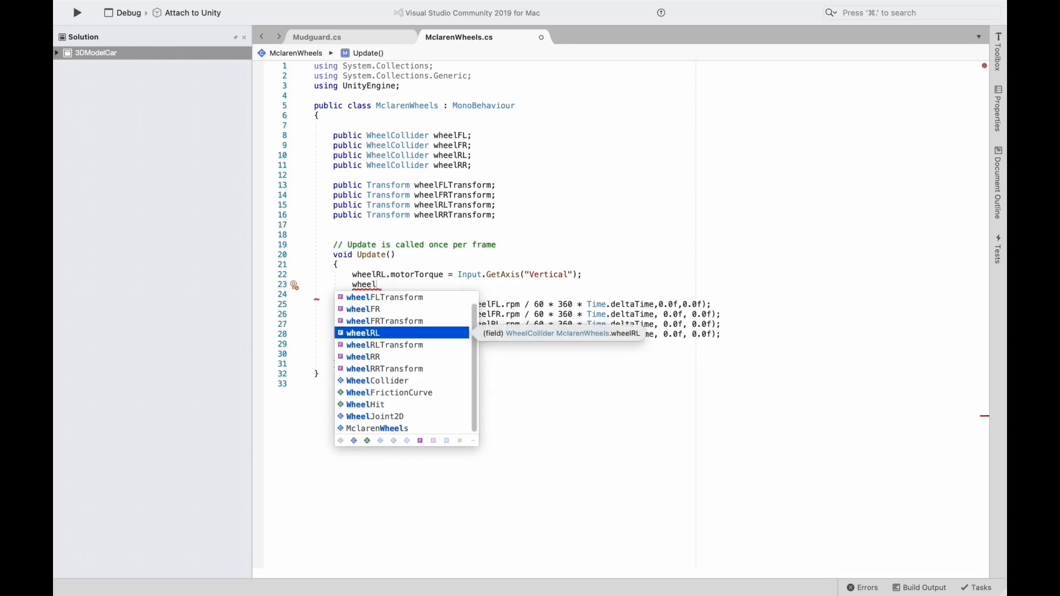
text(RR)
key(BackSpace)
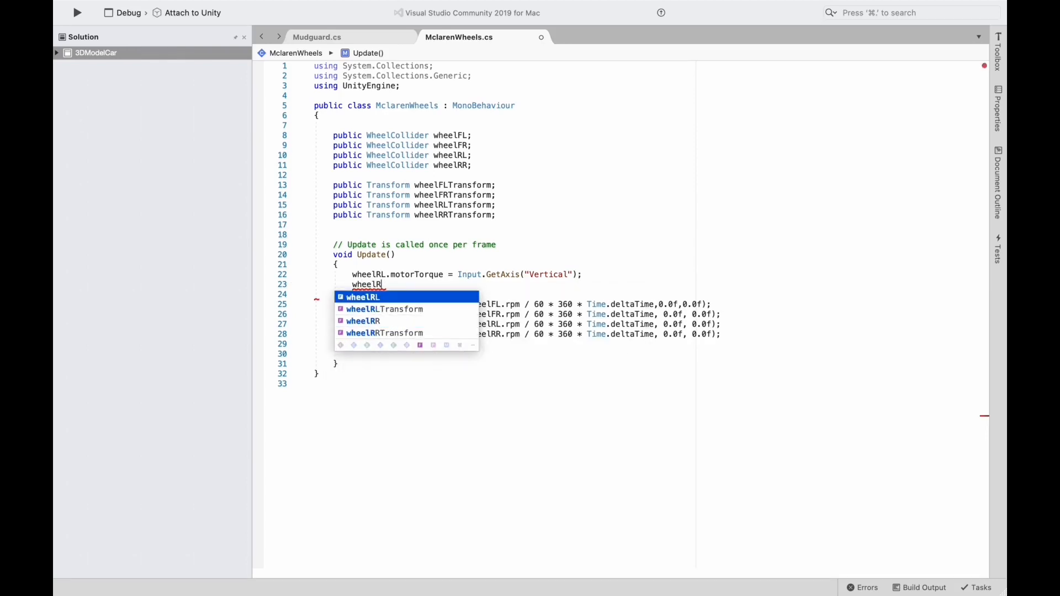
text(R)
click(590, 273)
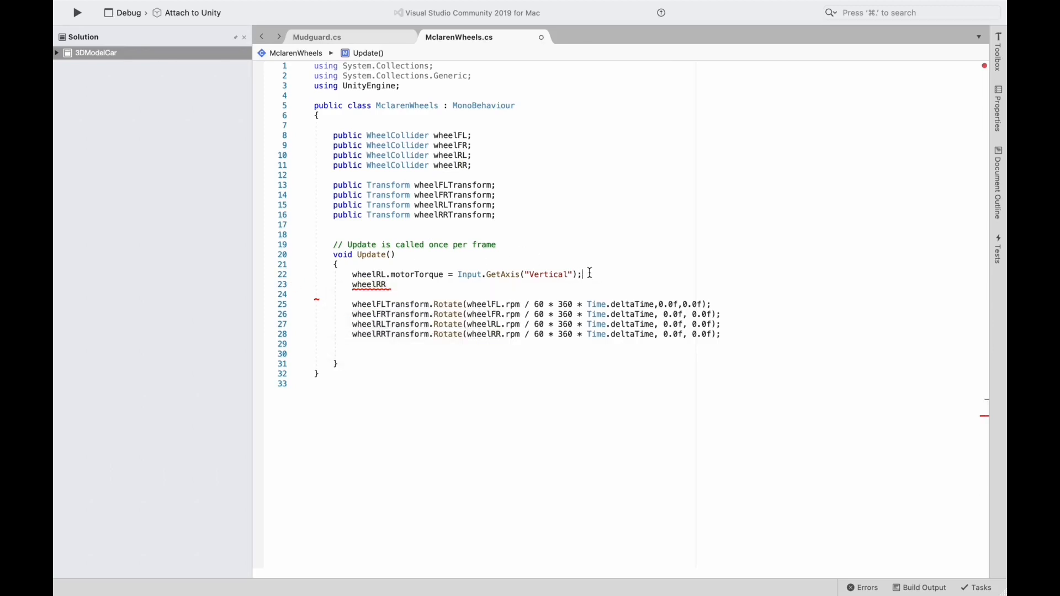
drag(590, 273, 391, 274)
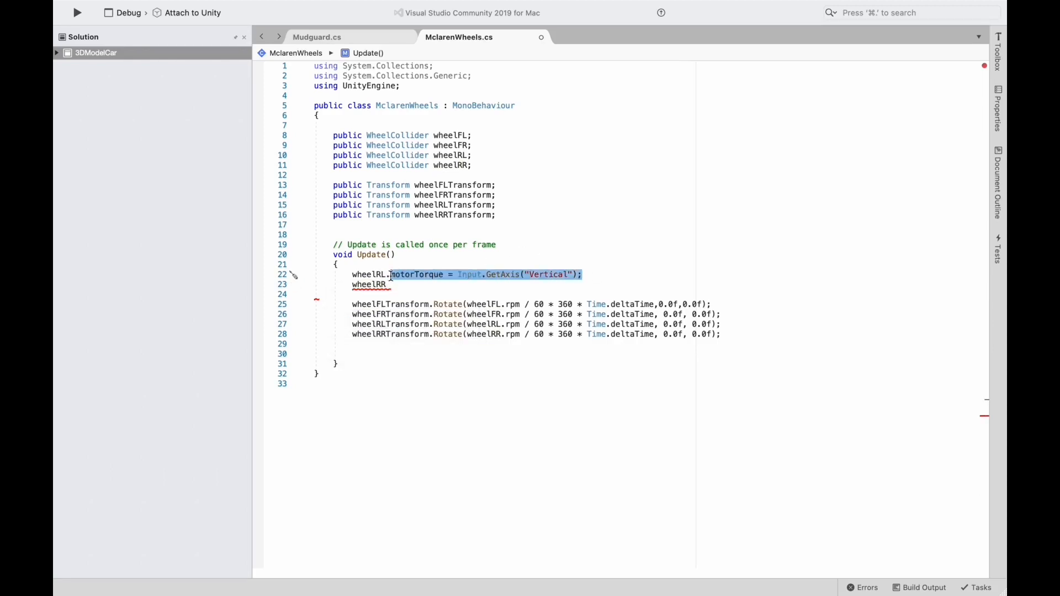
key(super+c)
click(391, 284)
text(.)
key(super+v)
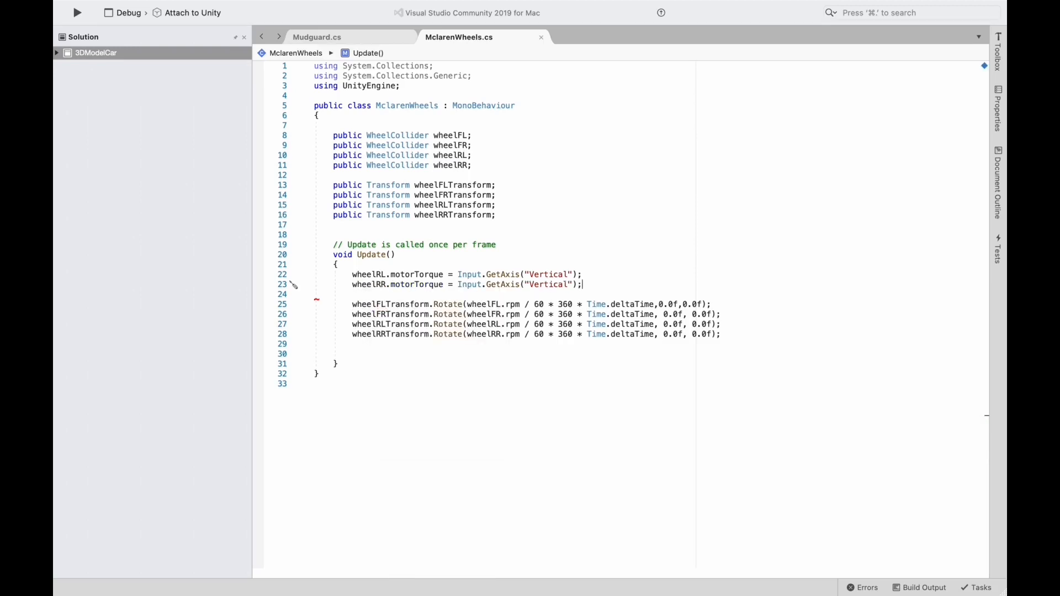
key(super+s)
click(321, 302)
key(BackSpace)
key(BackSpace)
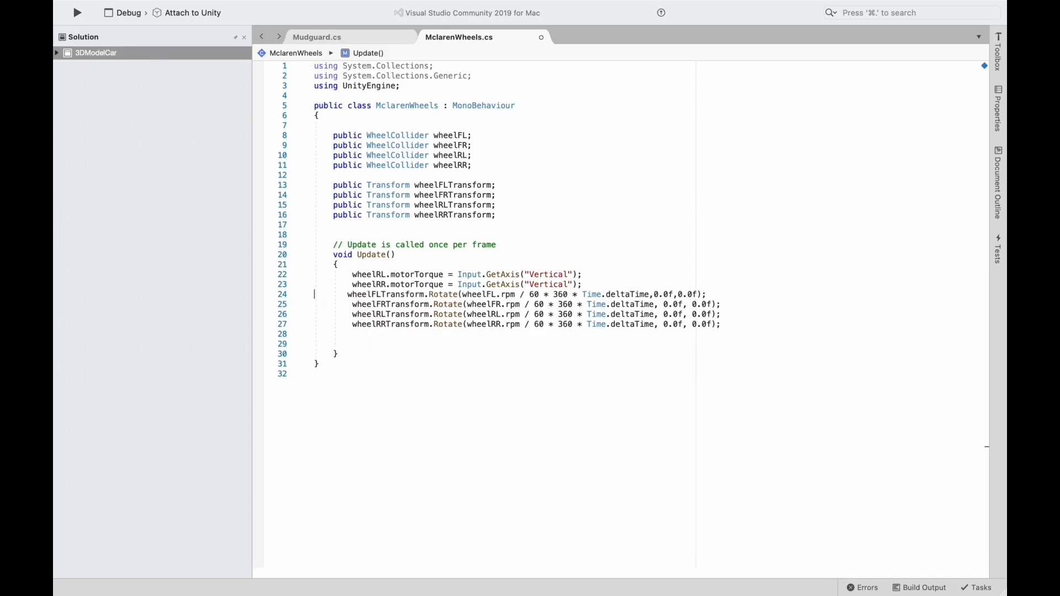
key(super+z)
key(super+z)
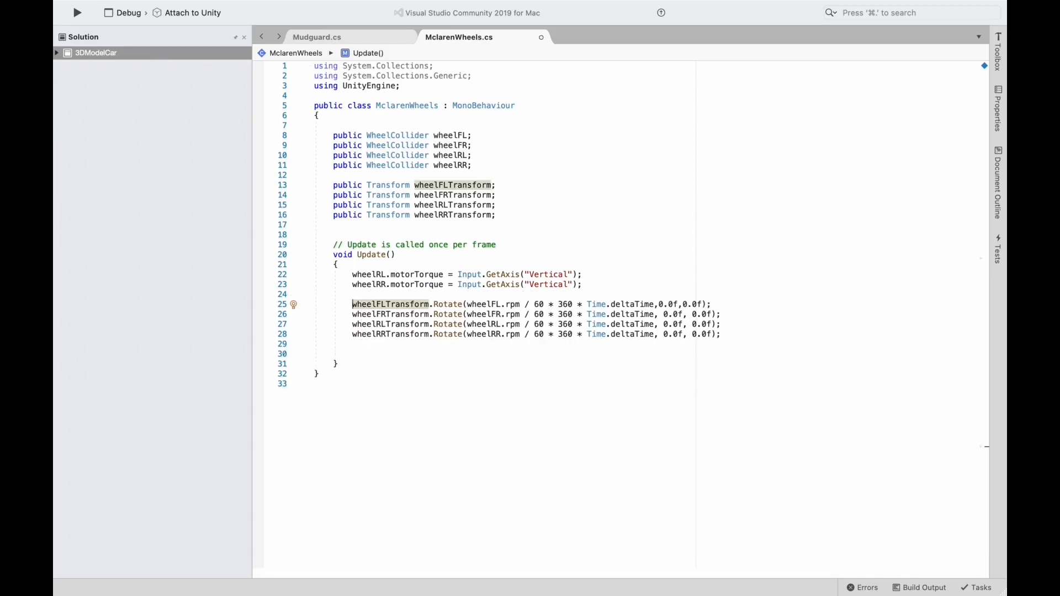
- Switch to Unity, test the McLaren's wheels in play mode, stop the game and return to Visual Studio
key(super+Tab)
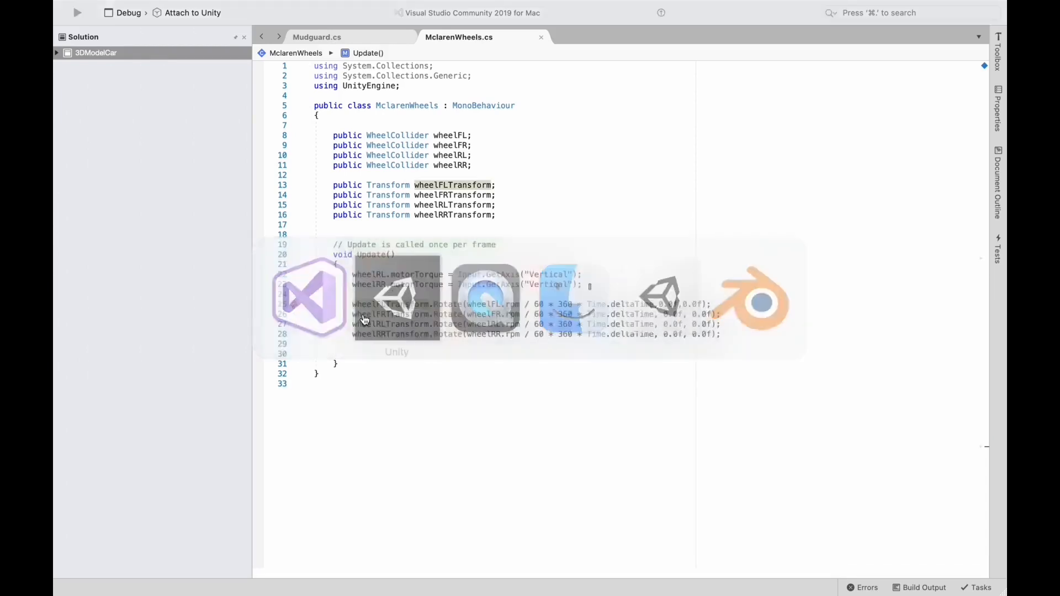
click(849, 573)
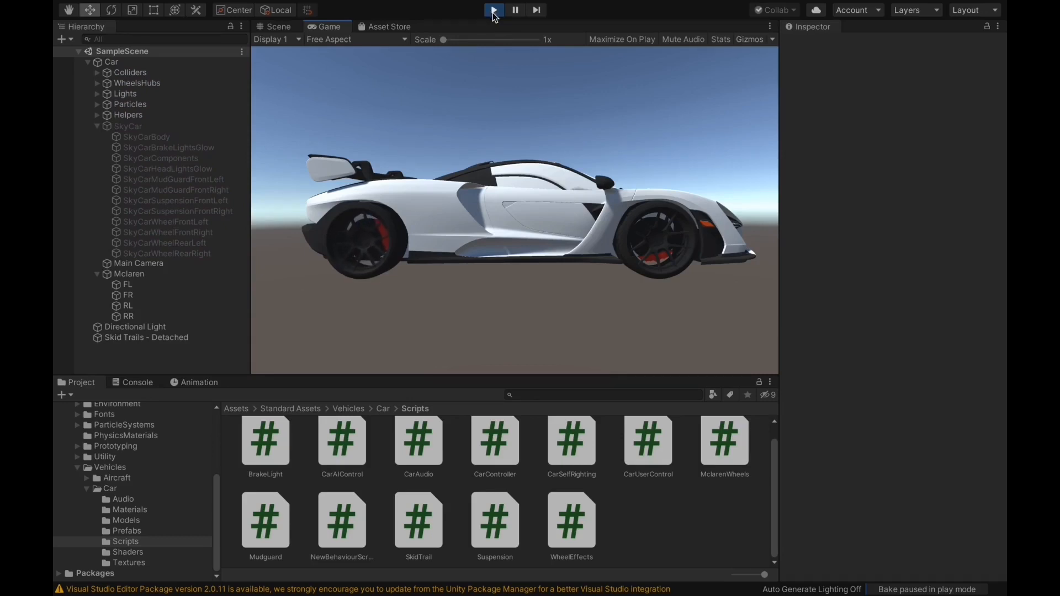
click(494, 12)
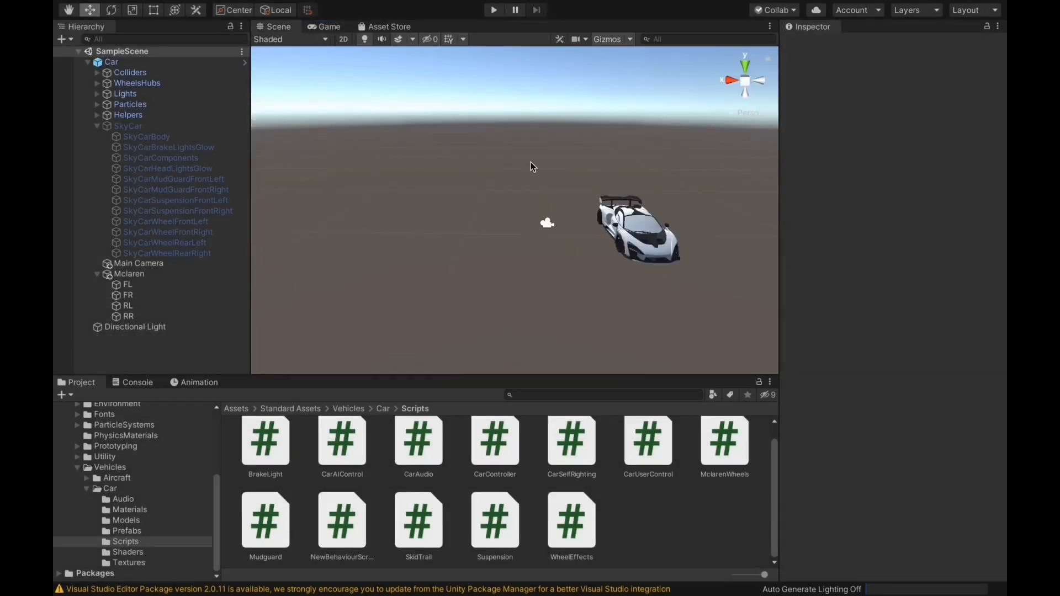
key(super+Tab)
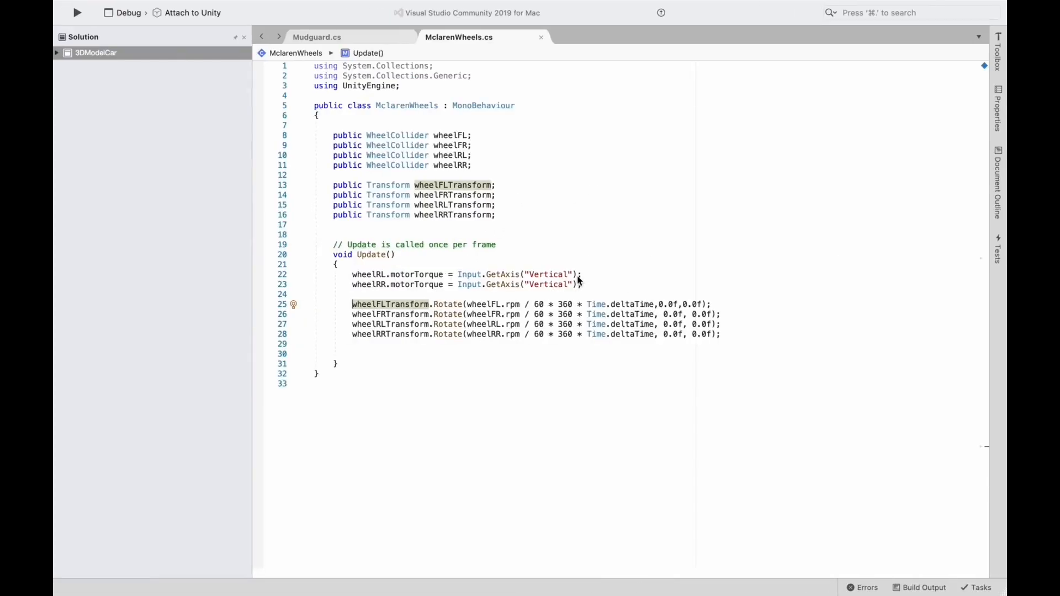
- Declare public float speed = 1500.0f; below the wheelRRTransform field in the MclarenWheels class
click(578, 276)
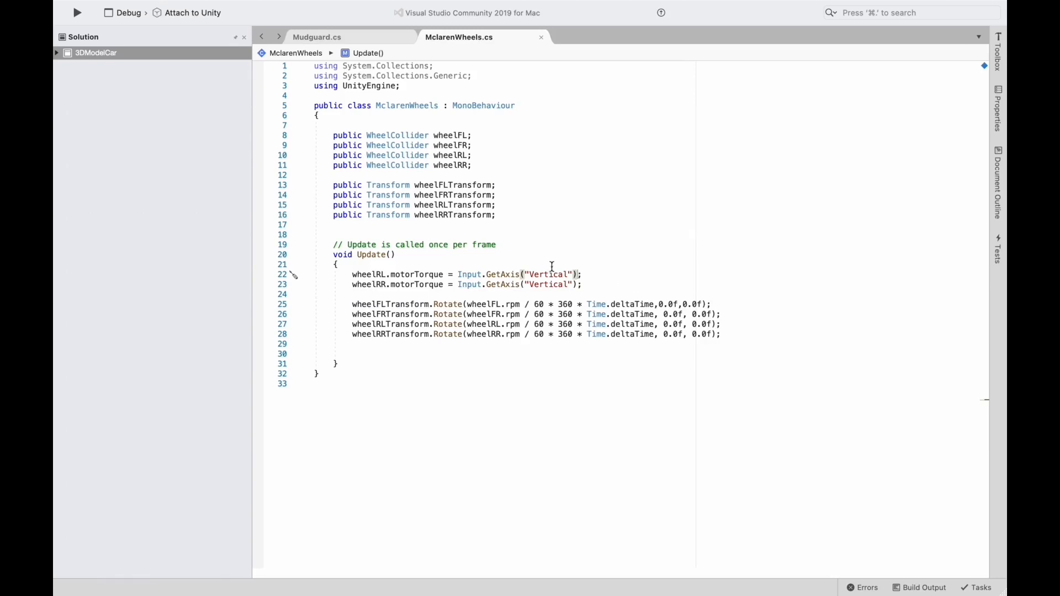
click(539, 215)
key(Return)
key(Return)
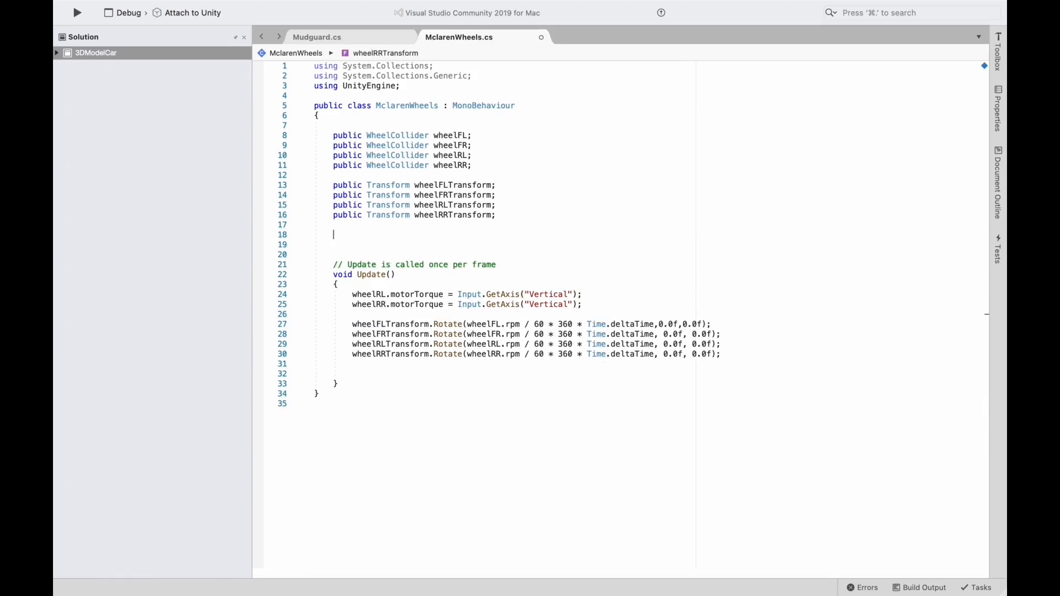
text(public speed =)
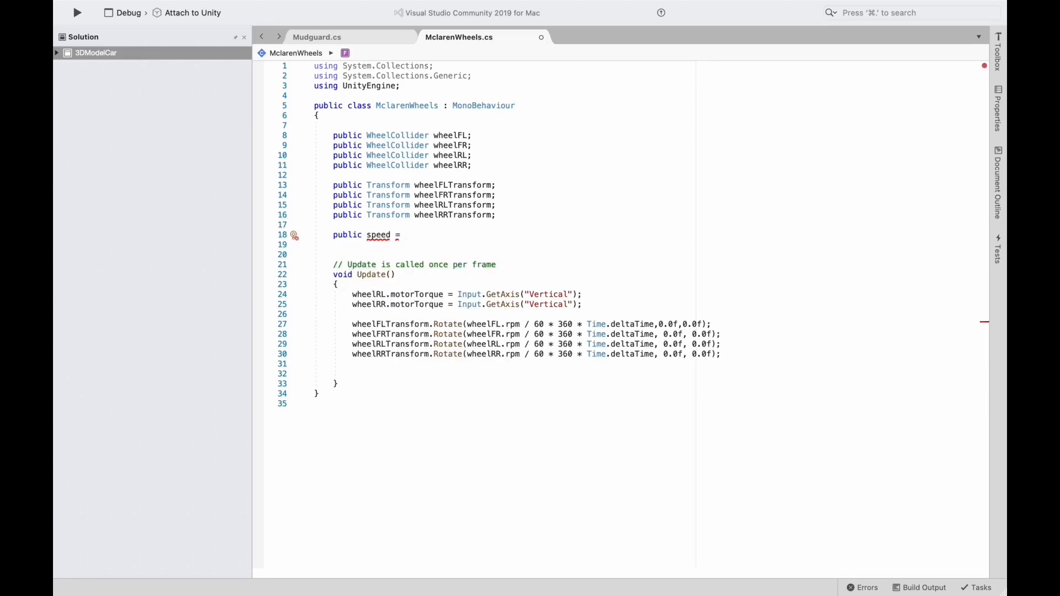
text( 15)
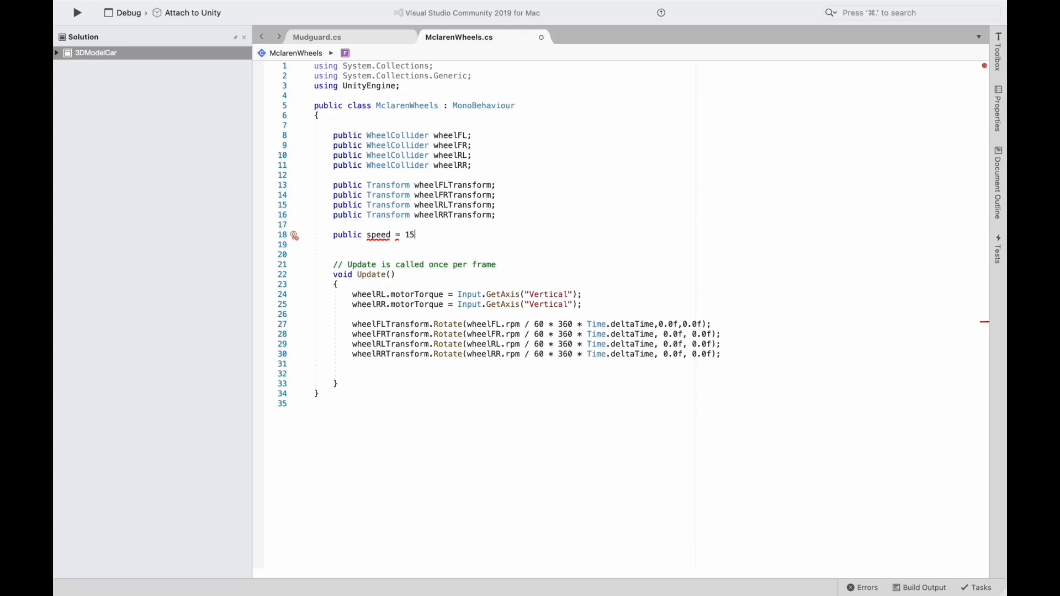
text(00.0f;)
mouse_move(398, 236)
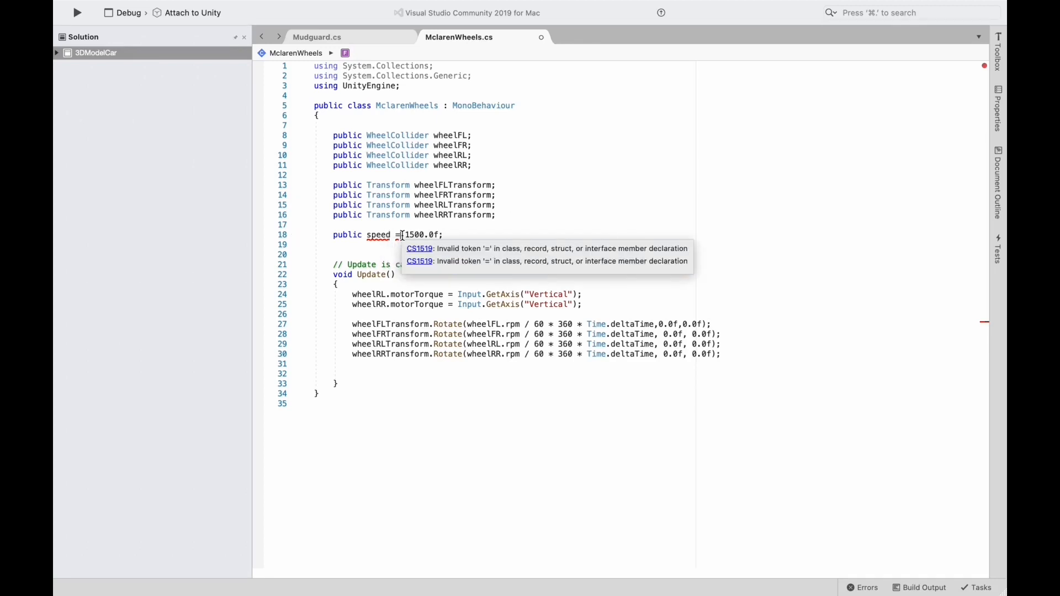
click(367, 235)
text(float)
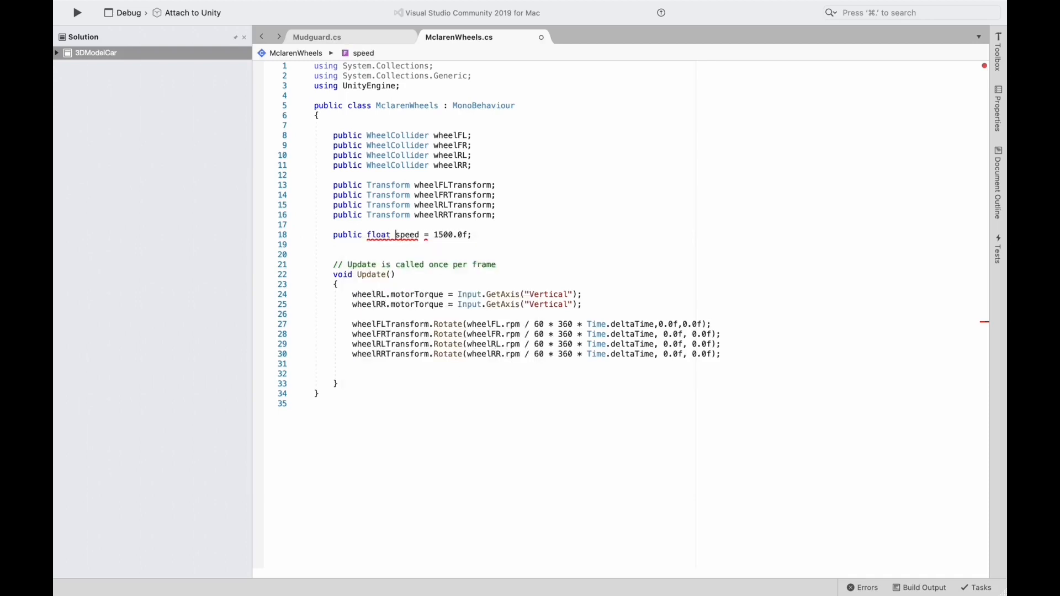
- Multiply the Input.GetAxis("Vertical") value by speed in both motorTorque assignments, save the script and switch to Unity
click(579, 295)
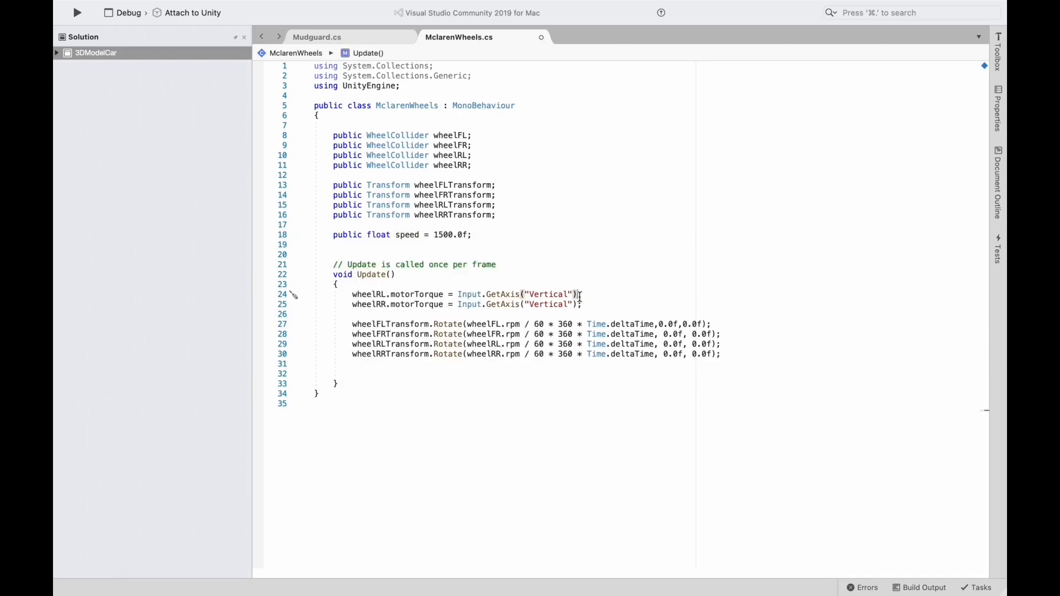
text(*)
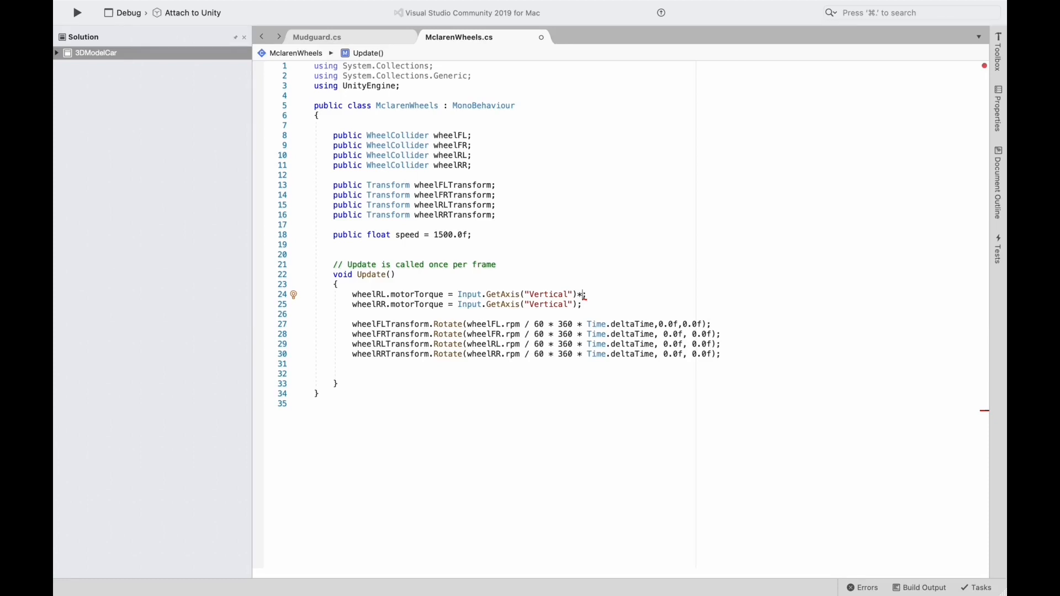
text(speed)
key(Return)
key(Down)
key(Left)
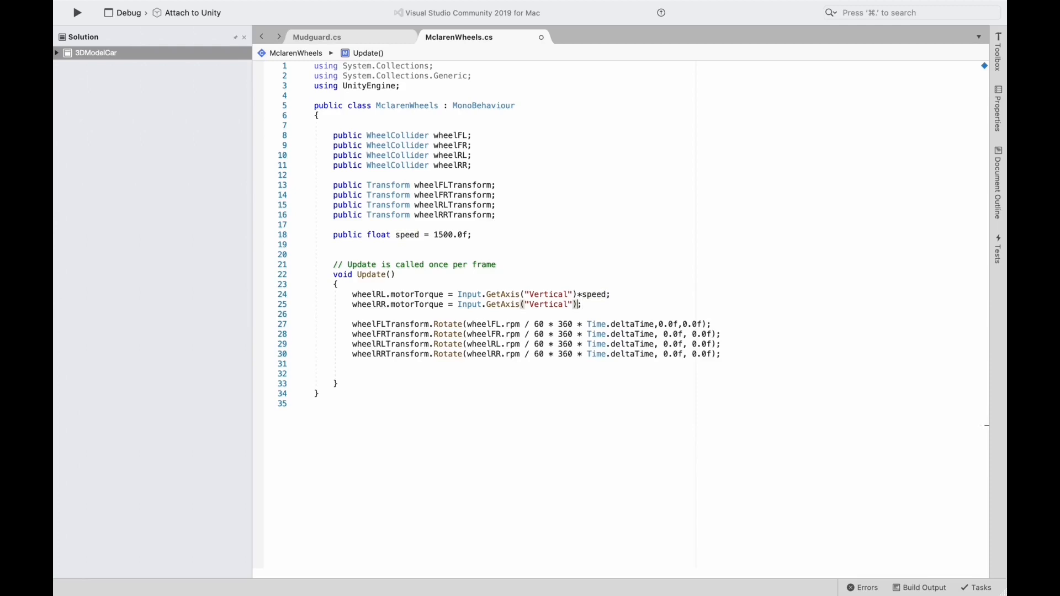
text(*s)
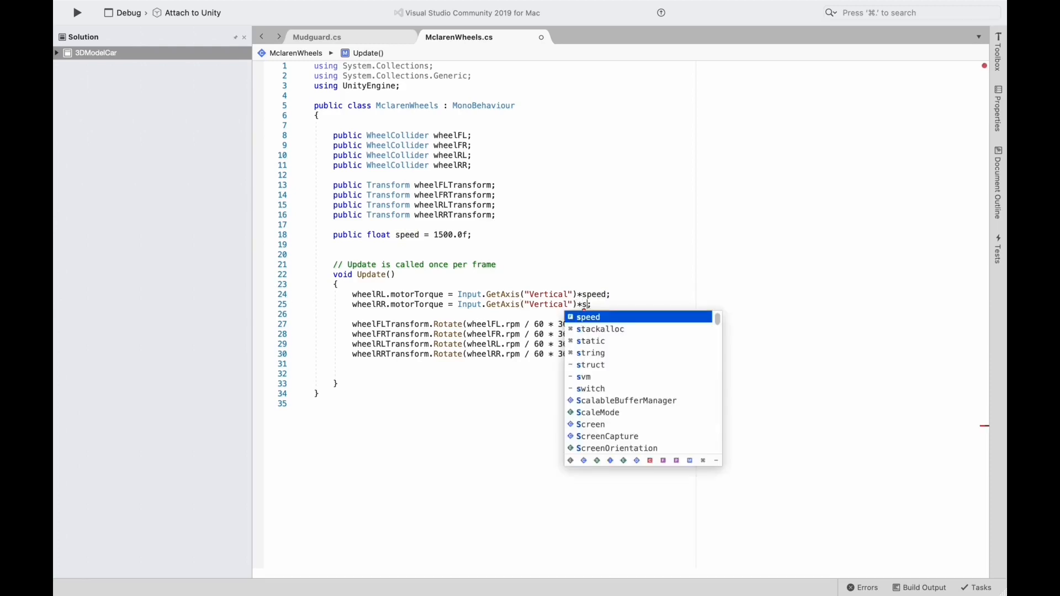
text(peed)
key(Return)
key(Right)
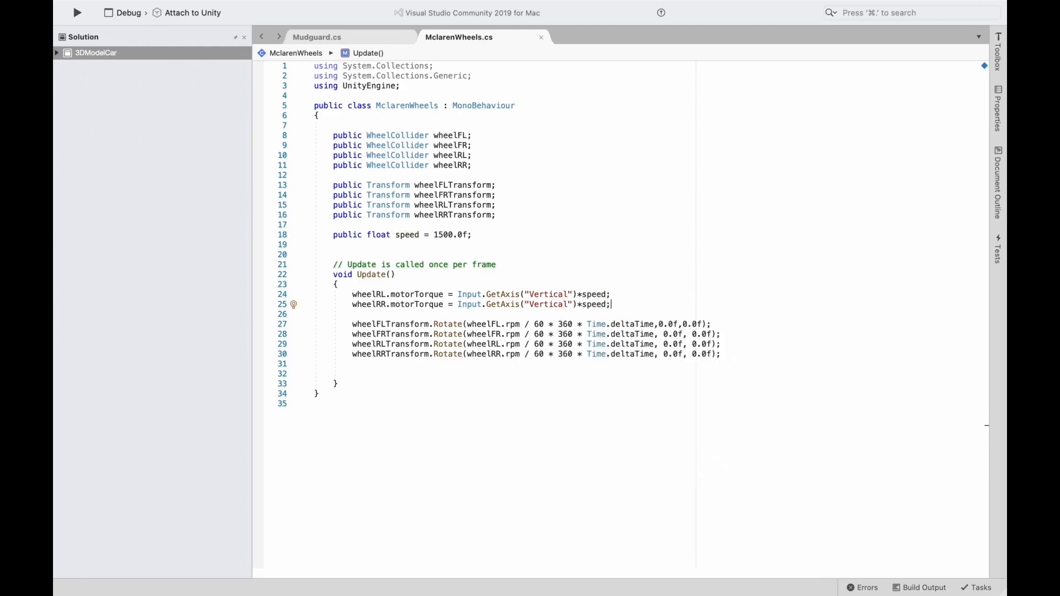
key(super+Tab)
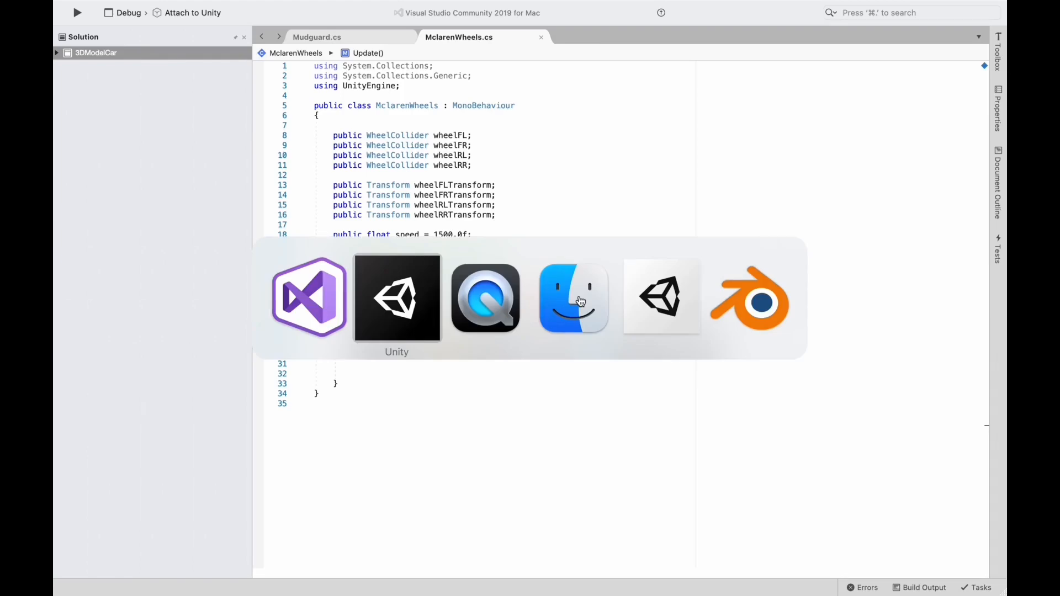
- Switch to Unity, run the scene in play mode to check the wheel spin, stop it and return to the script
click(849, 573)
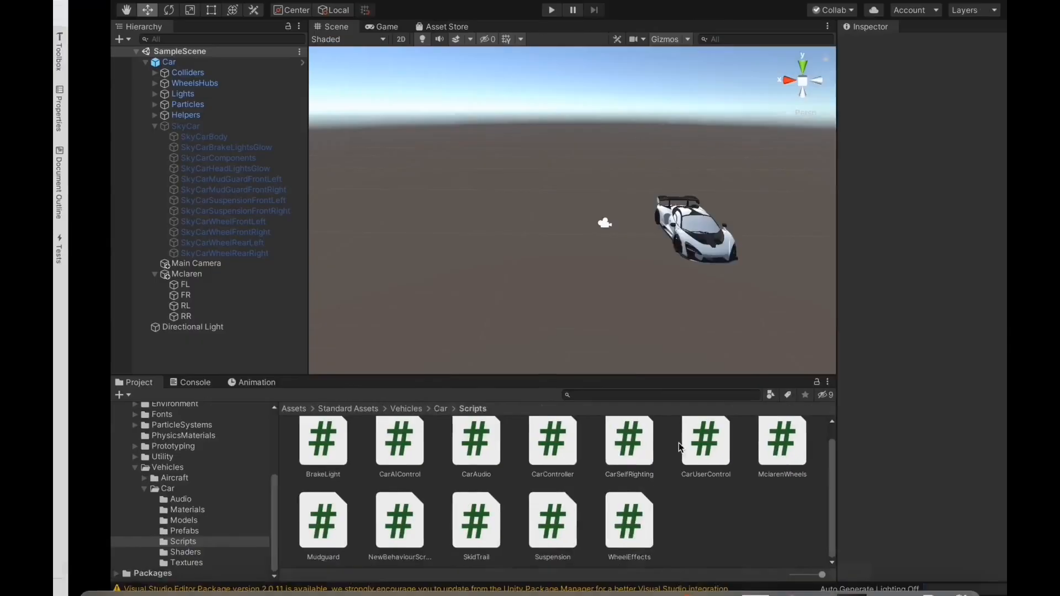
click(493, 10)
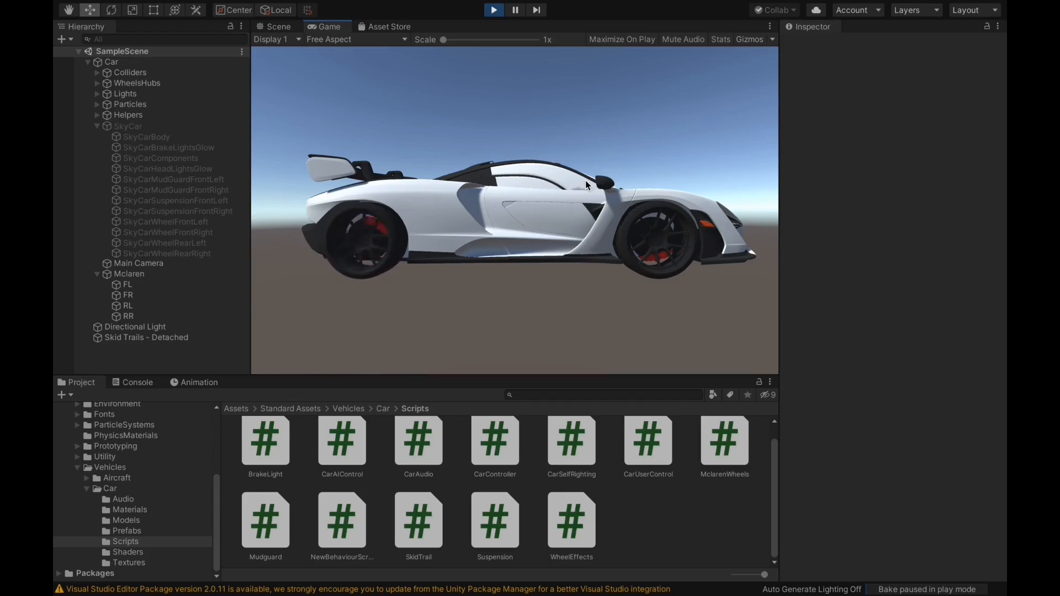
click(494, 10)
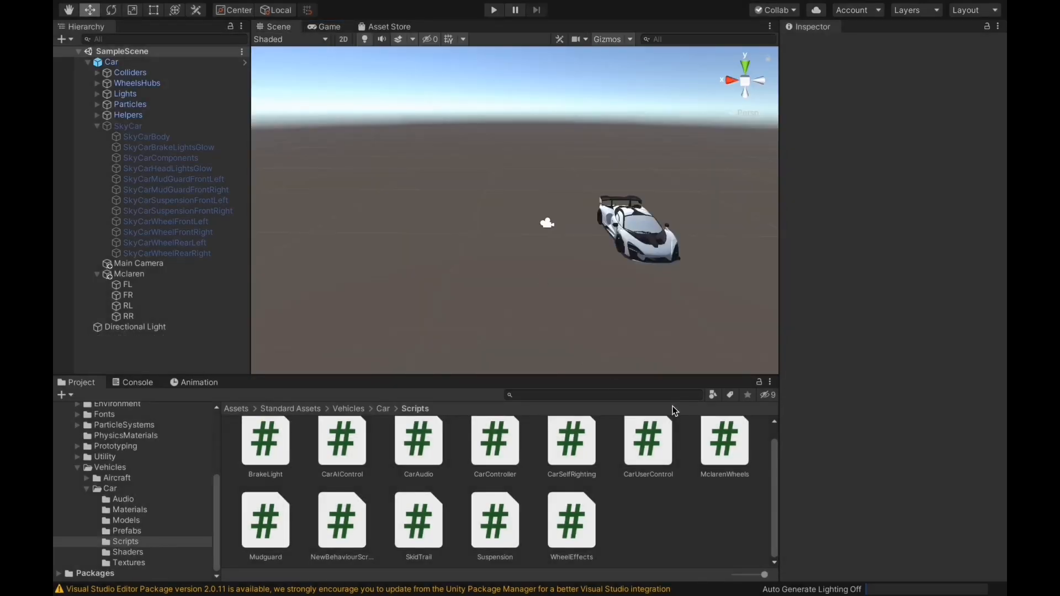
key(super+Tab)
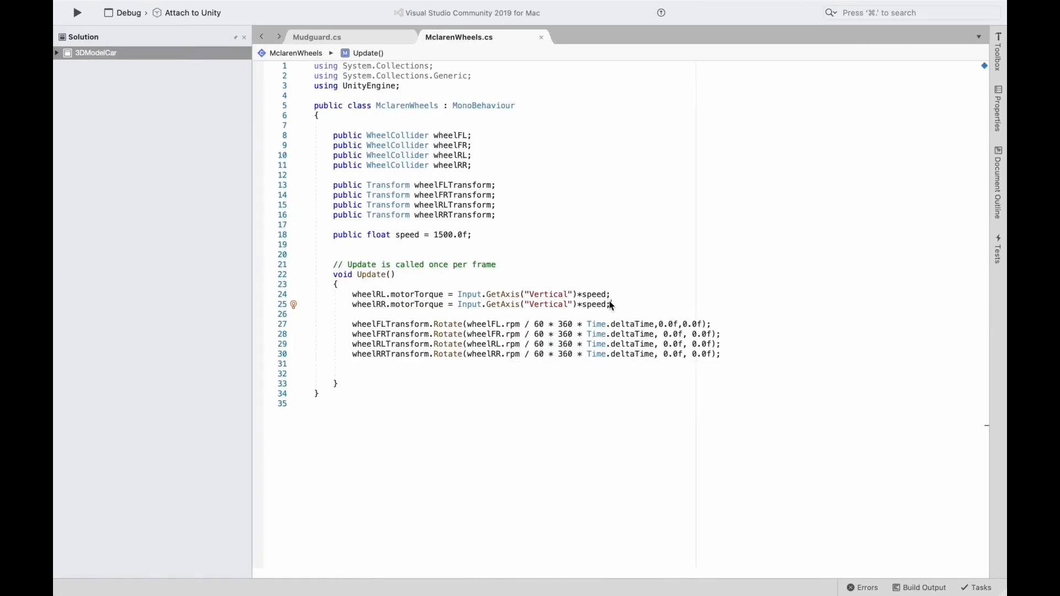
- Duplicate the wheelRL and wheelRR motorTorque assignments at the start of the Update() method
drag(612, 305, 351, 294)
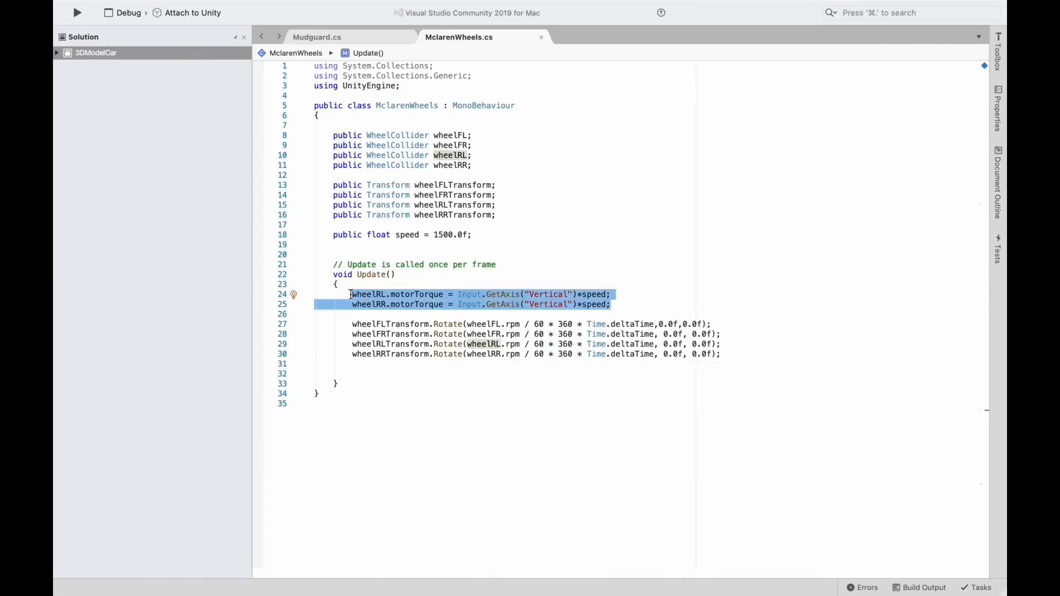
click(361, 283)
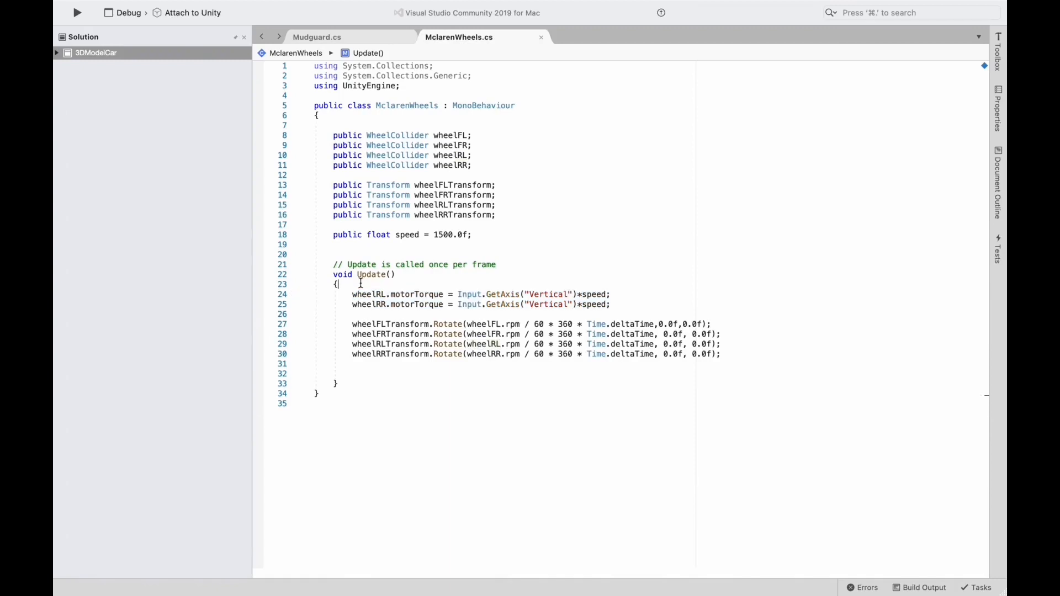
key(Return)
text(wheelRL.motorTorque = Input.GetAxis("Vertical") * speed; wheelRR.motorTorque = Input.GetAxis("Vertical") * speed;)
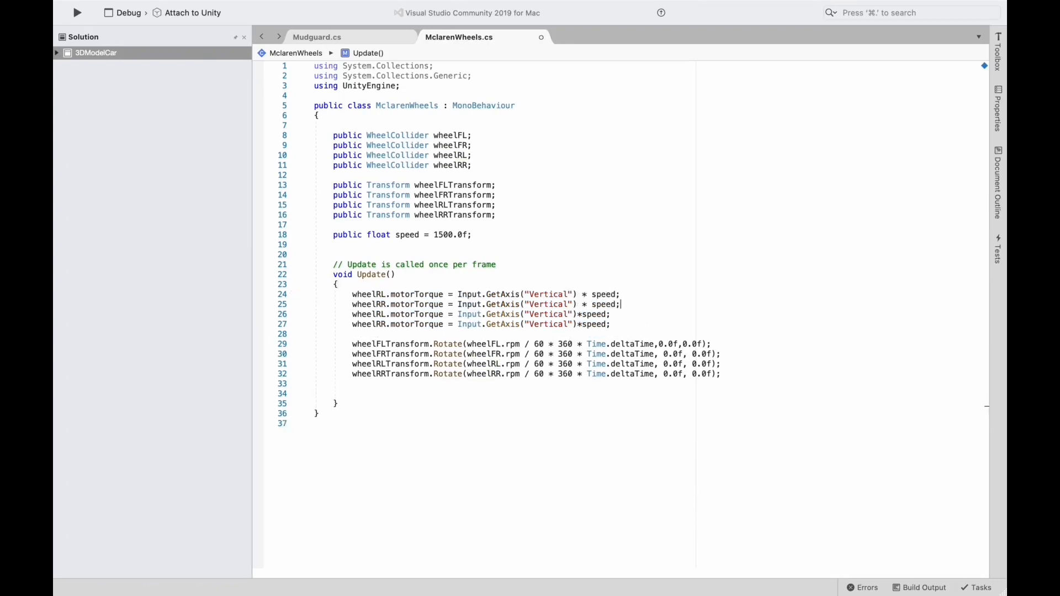
- Change the upper pair of motorTorque assignments to use wheelFL and wheelFR, and save the script
click(385, 296)
key(BackSpace)
text(F)
click(382, 304)
key(BackSpace)
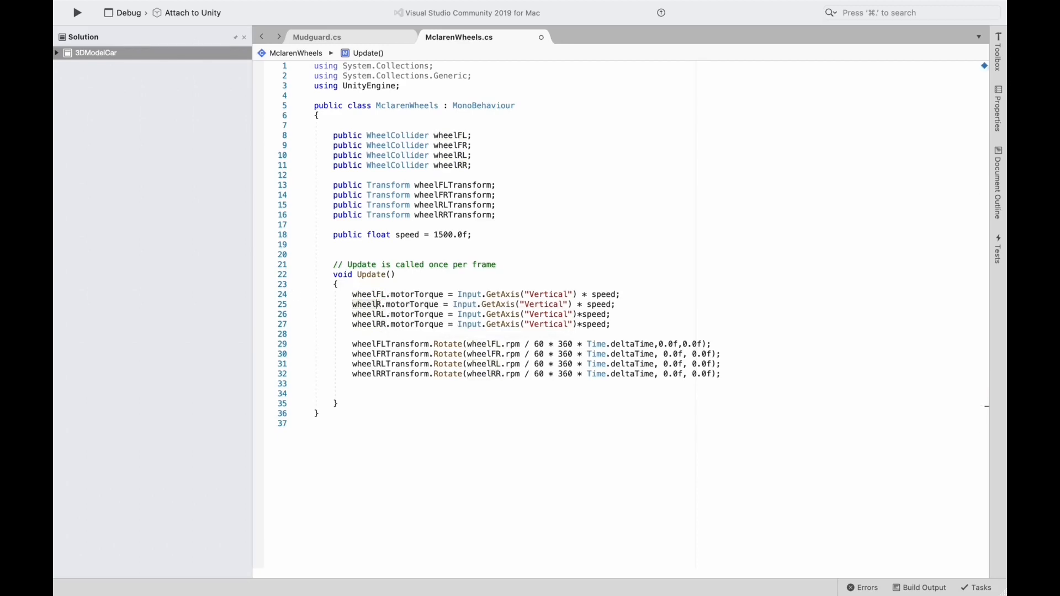
text(F)
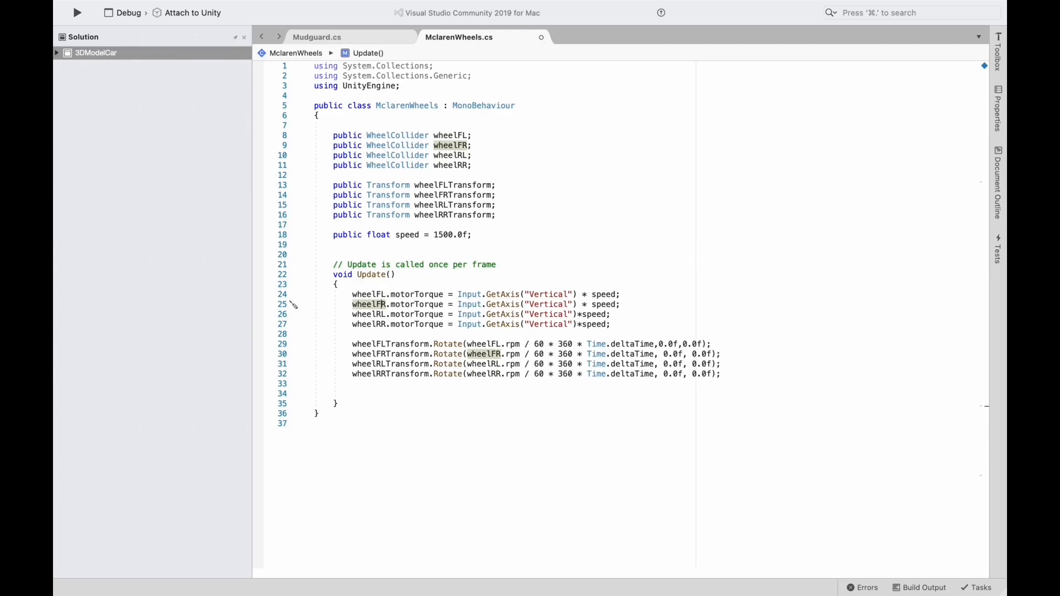
key(super+s)
- Switch to Unity, test all four driven wheels in play mode and stop the game
key(super+Tab)
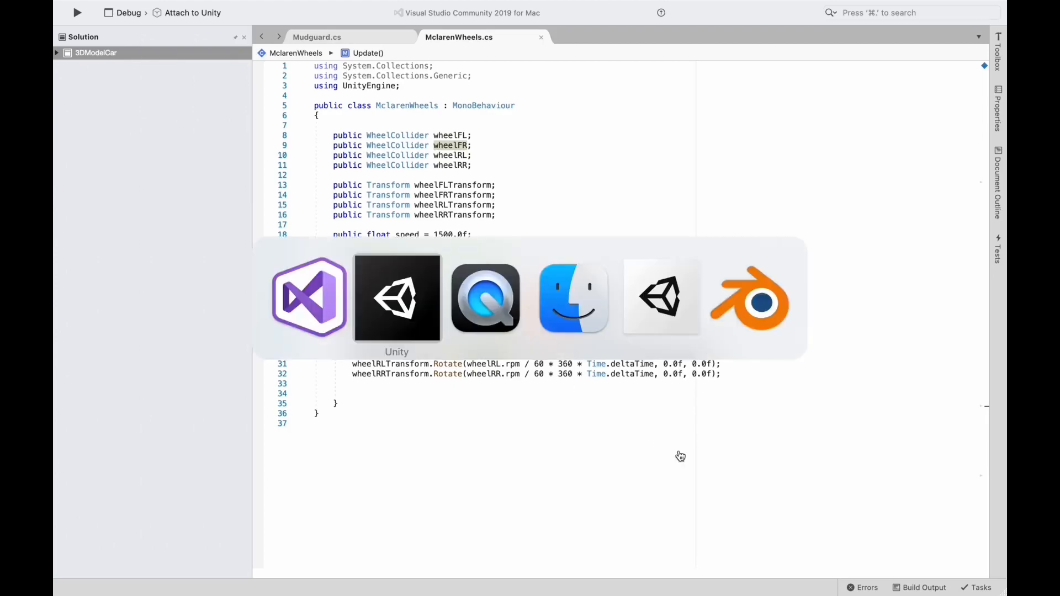
click(850, 571)
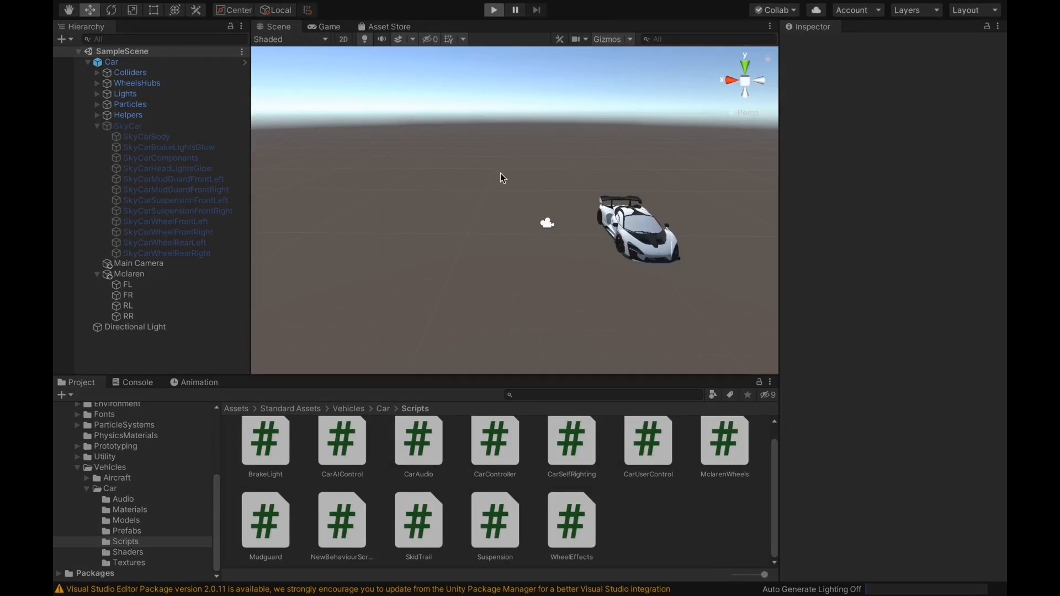
key(ctrl+p)
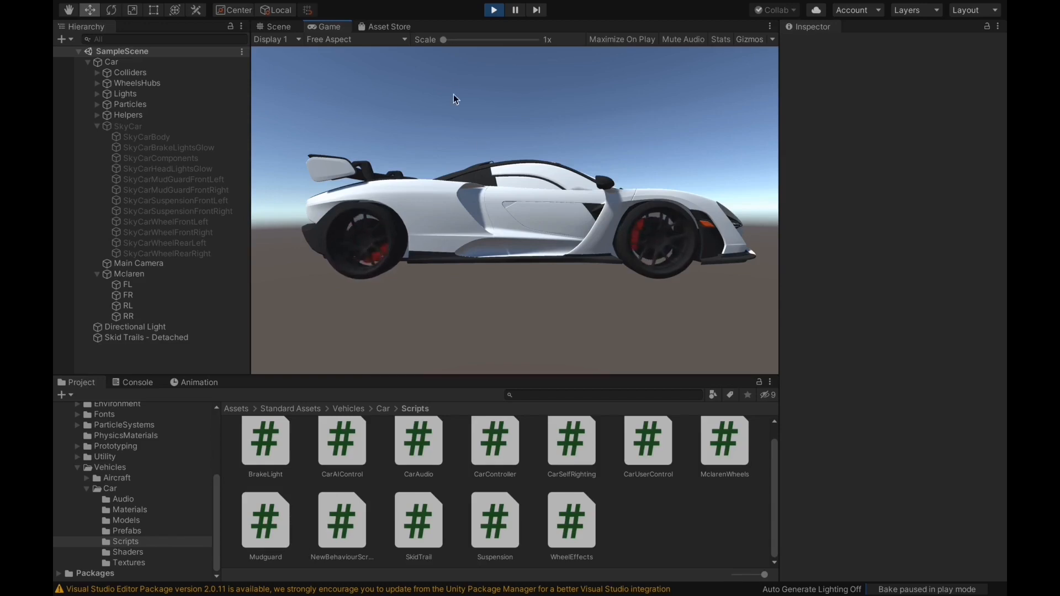
click(493, 10)
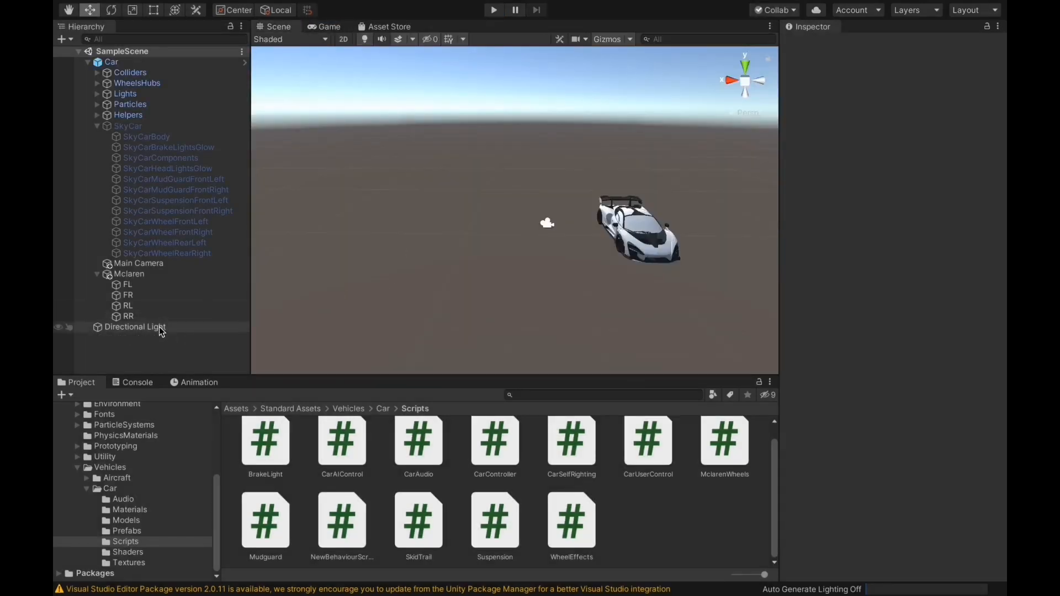
- Add a Terrain object to the scene, test the McLaren on it in play mode and stop the game
mouse_move(269, 4)
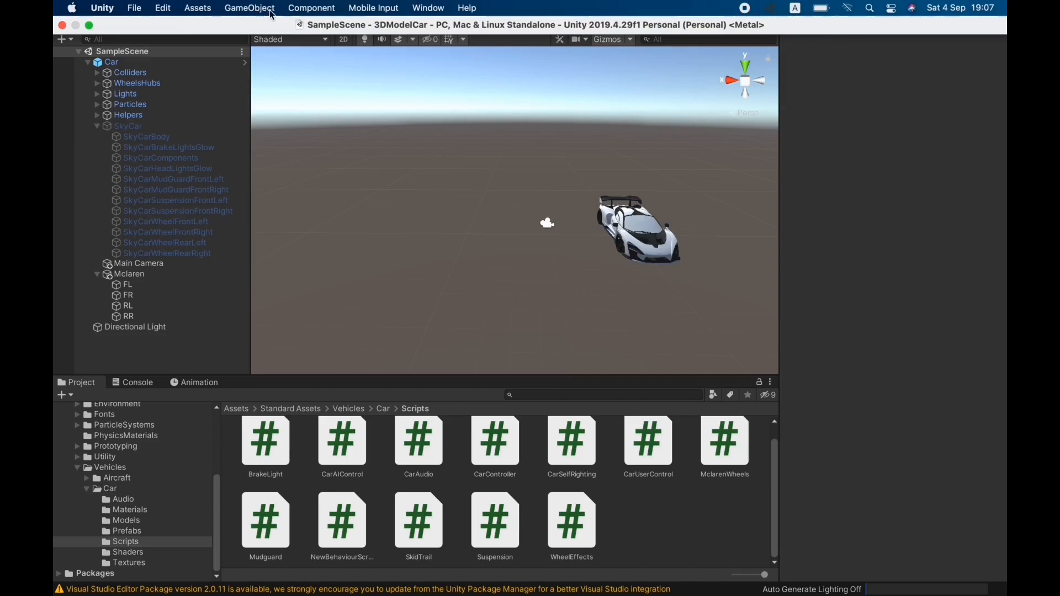
click(260, 14)
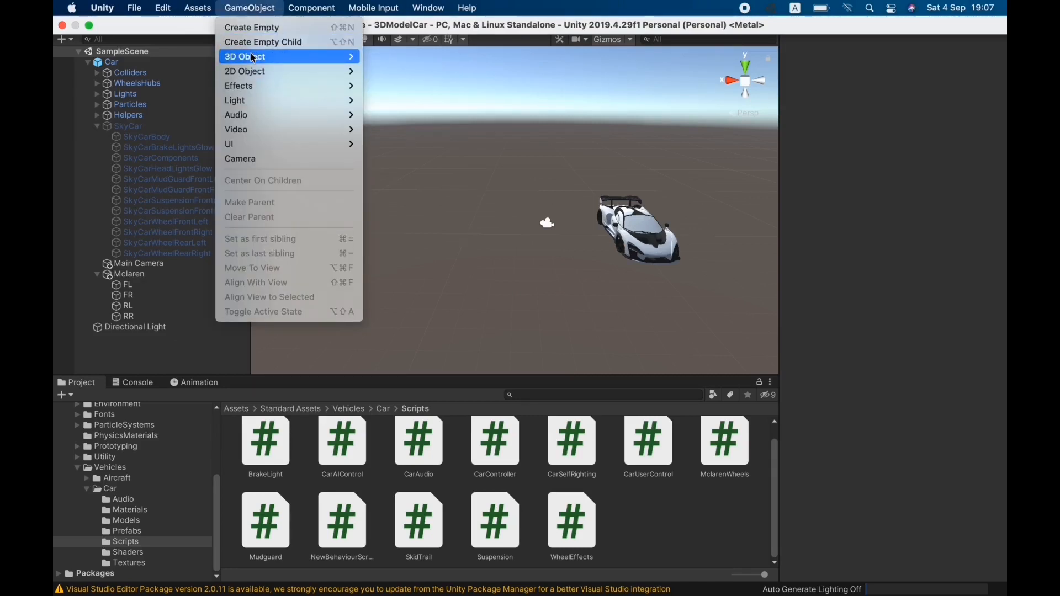
mouse_move(254, 57)
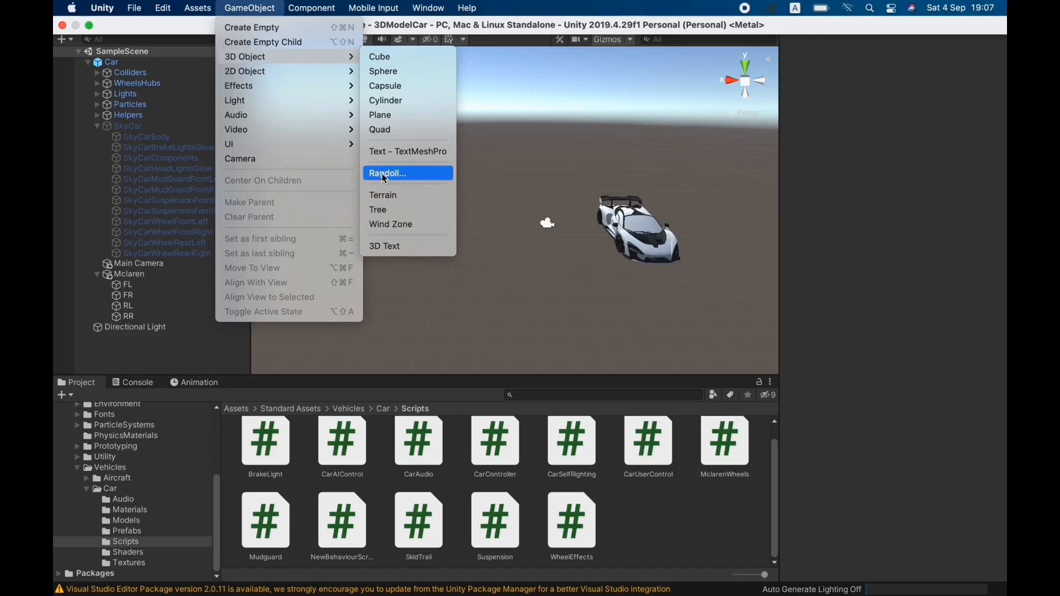
click(381, 197)
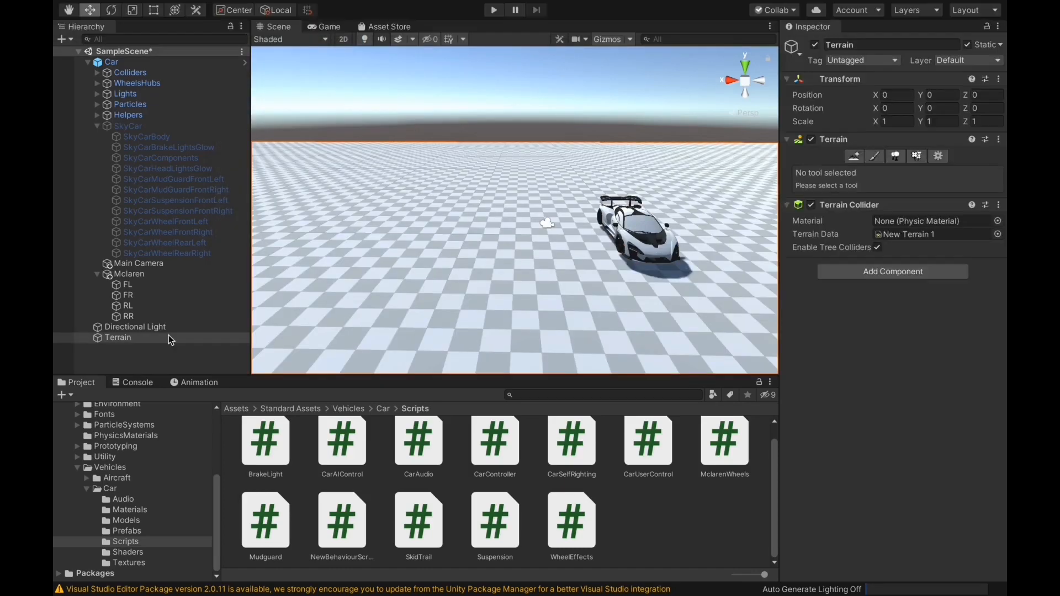
click(493, 11)
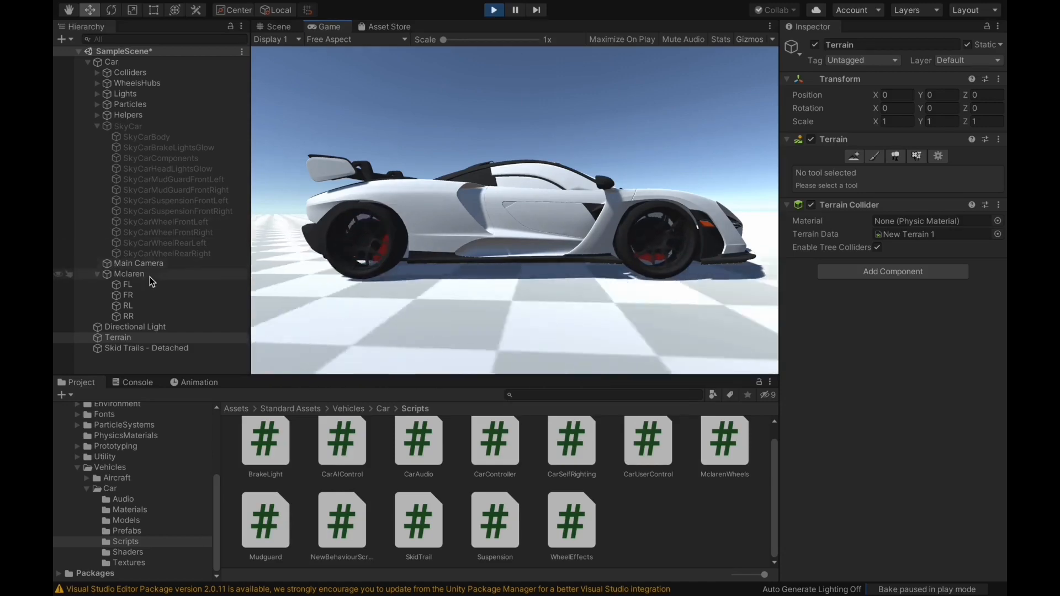
click(492, 13)
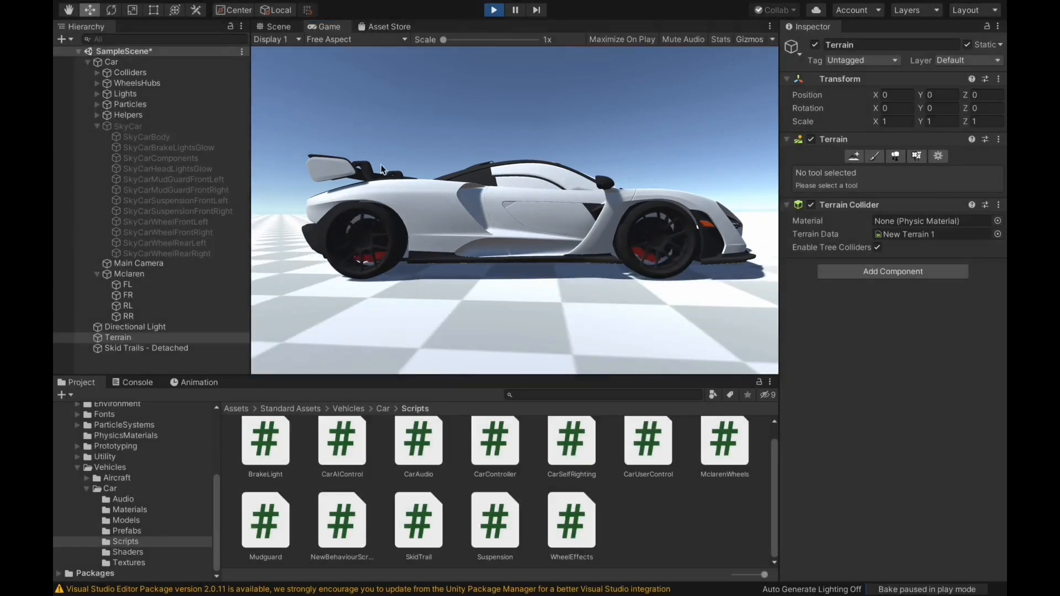
- Set the Wheel Collider mass to 50 for the front wheels FL and FR and the rear wheels RL and RR
click(158, 284)
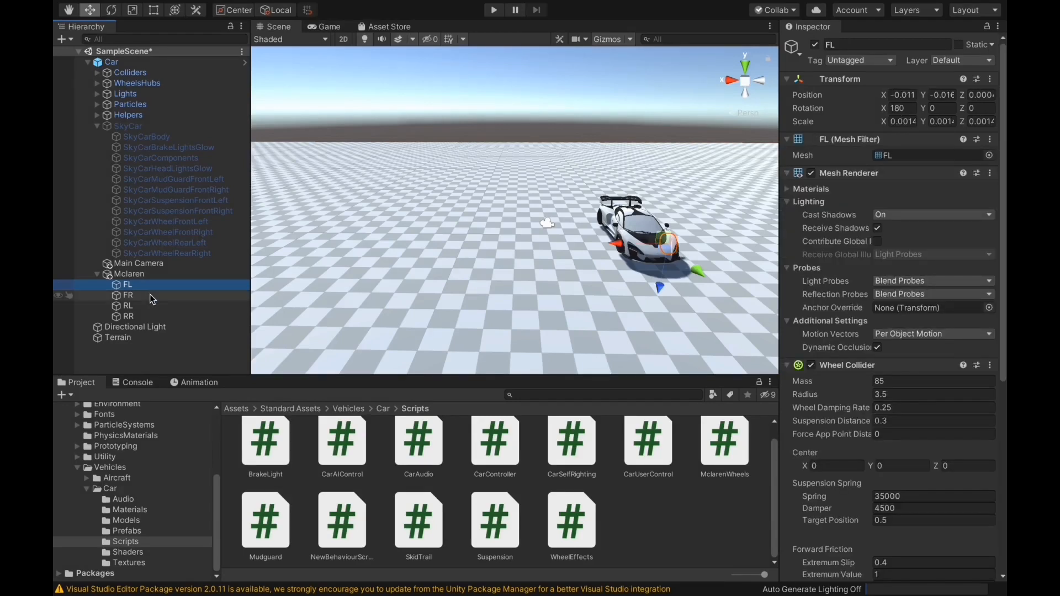
ctrl+click(151, 296)
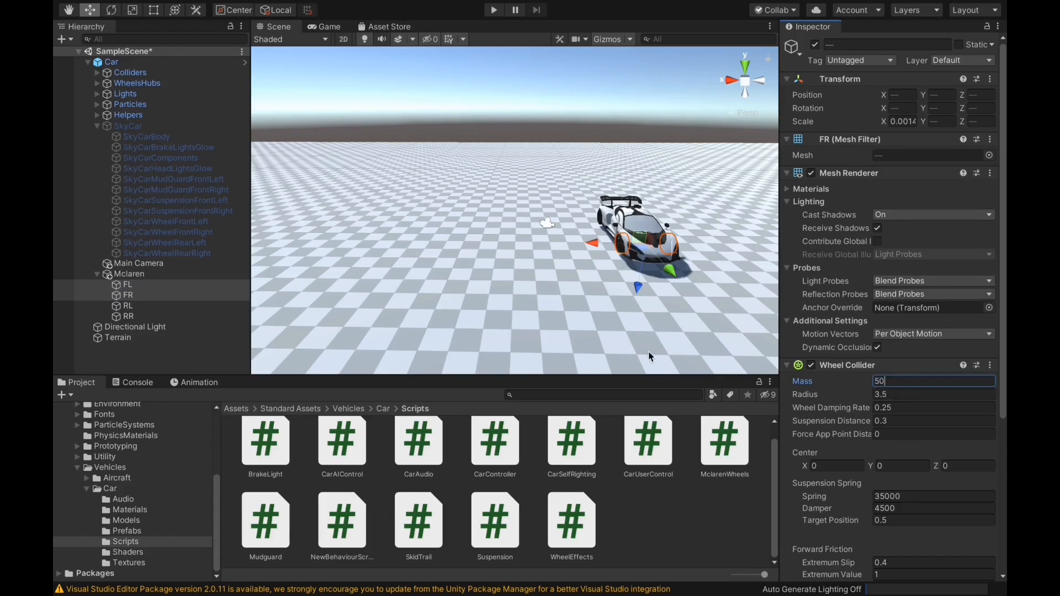
click(128, 306)
shift+click(136, 317)
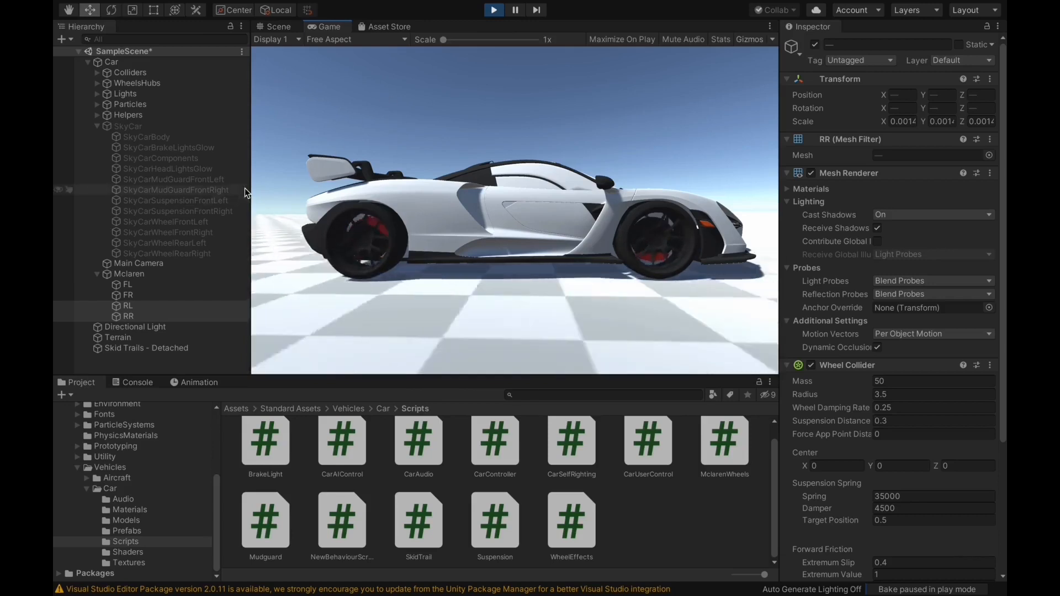
- Retest the wheels in play mode and examine the Transform rotation of the front wheels FL and FR
click(138, 285)
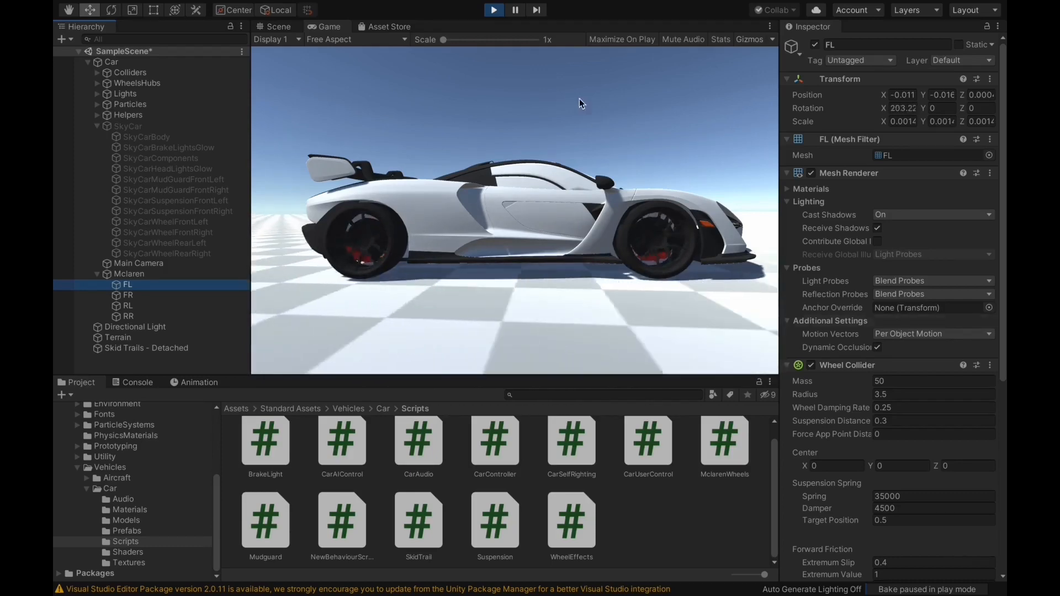
click(495, 11)
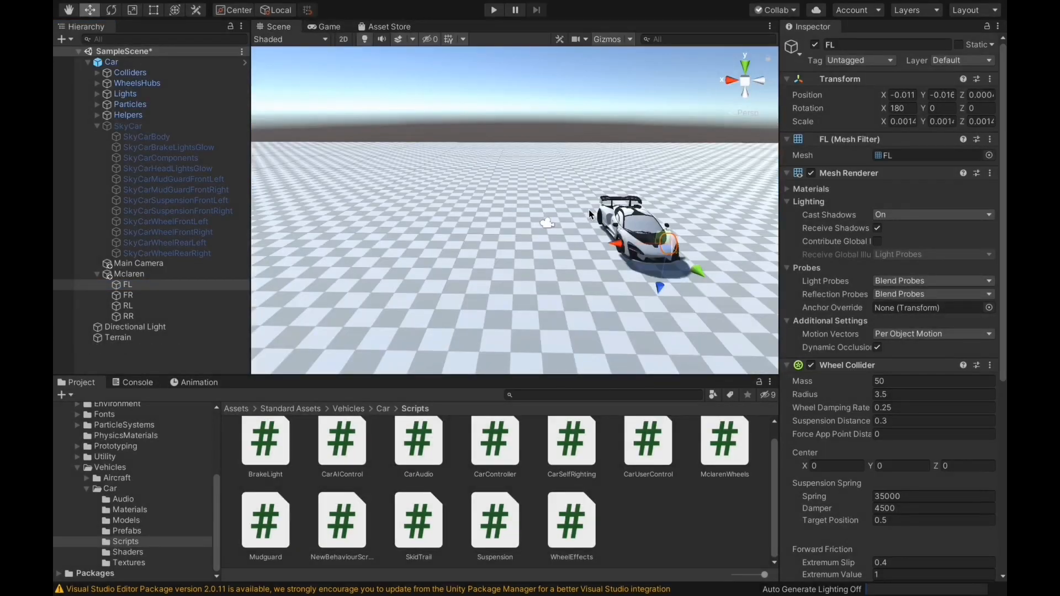
click(494, 11)
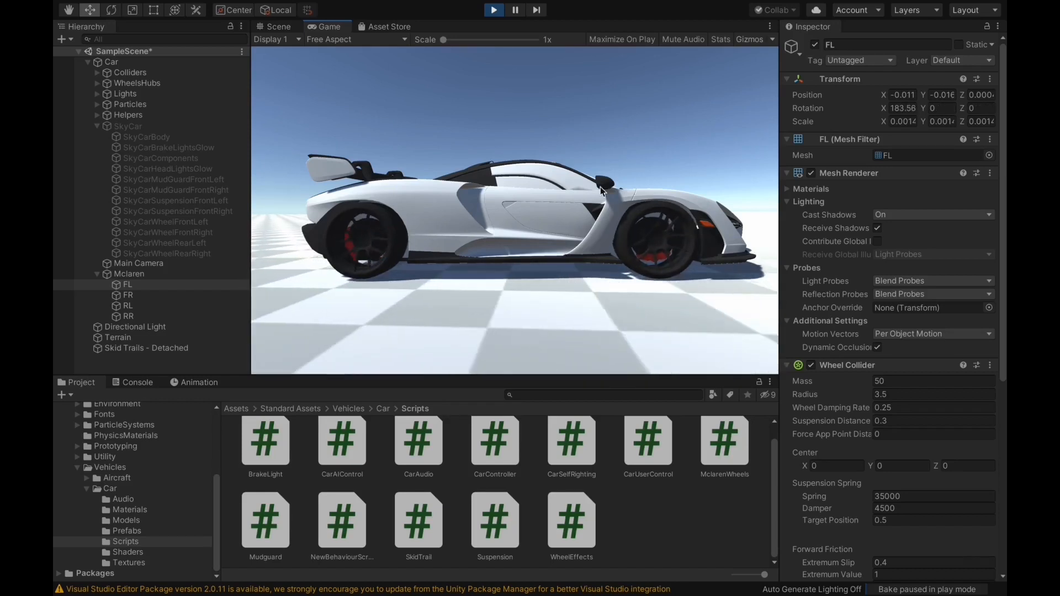
click(493, 10)
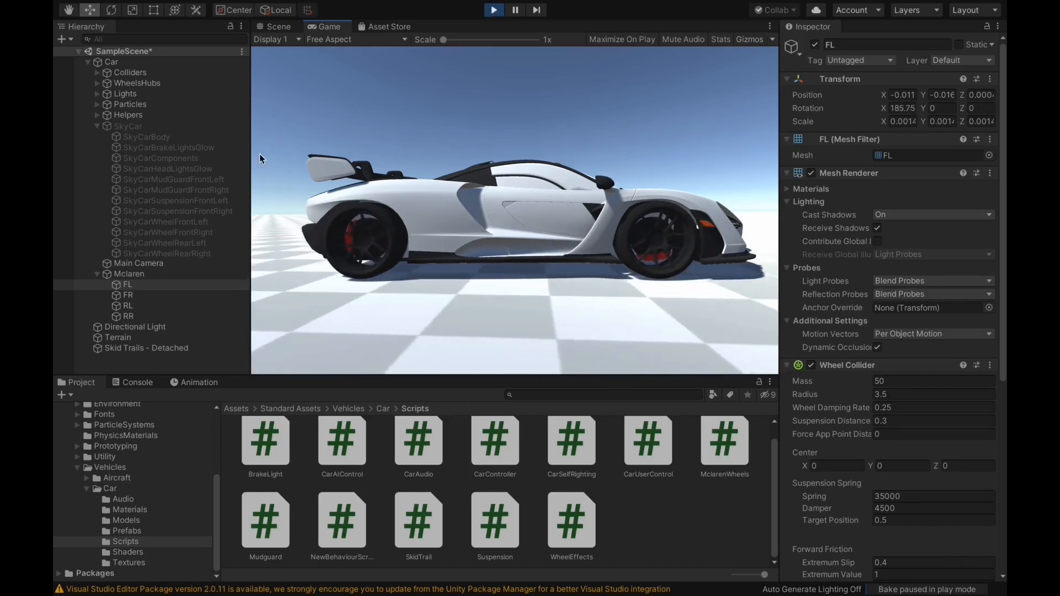
click(133, 294)
click(137, 286)
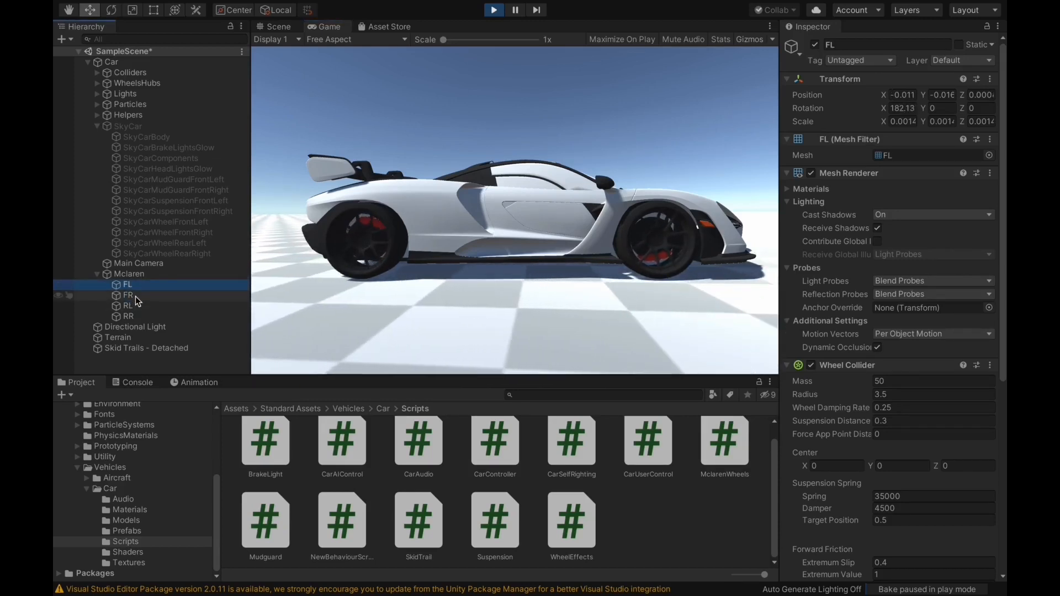